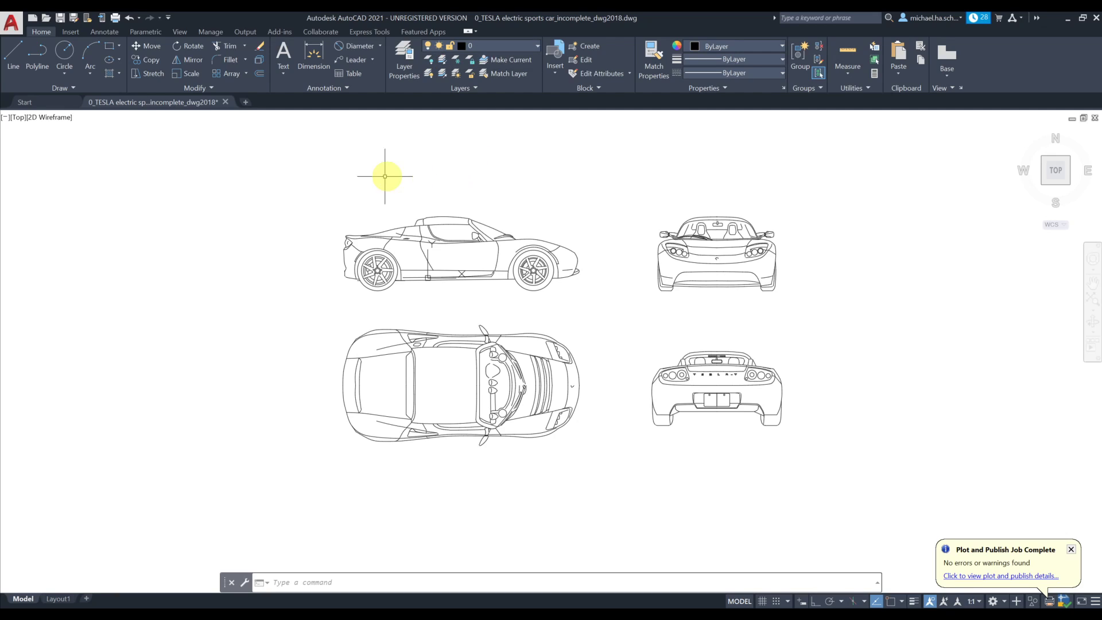
Set the colour of all four car views to ByLayer and clear the selection.
left_click(308, 163)
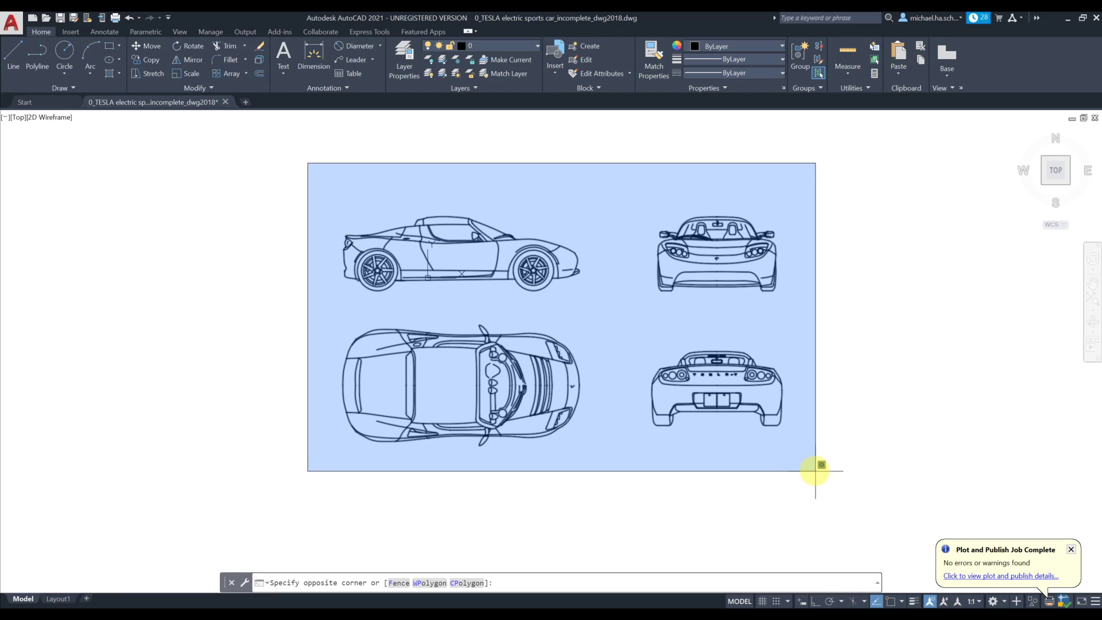
left_click(816, 471)
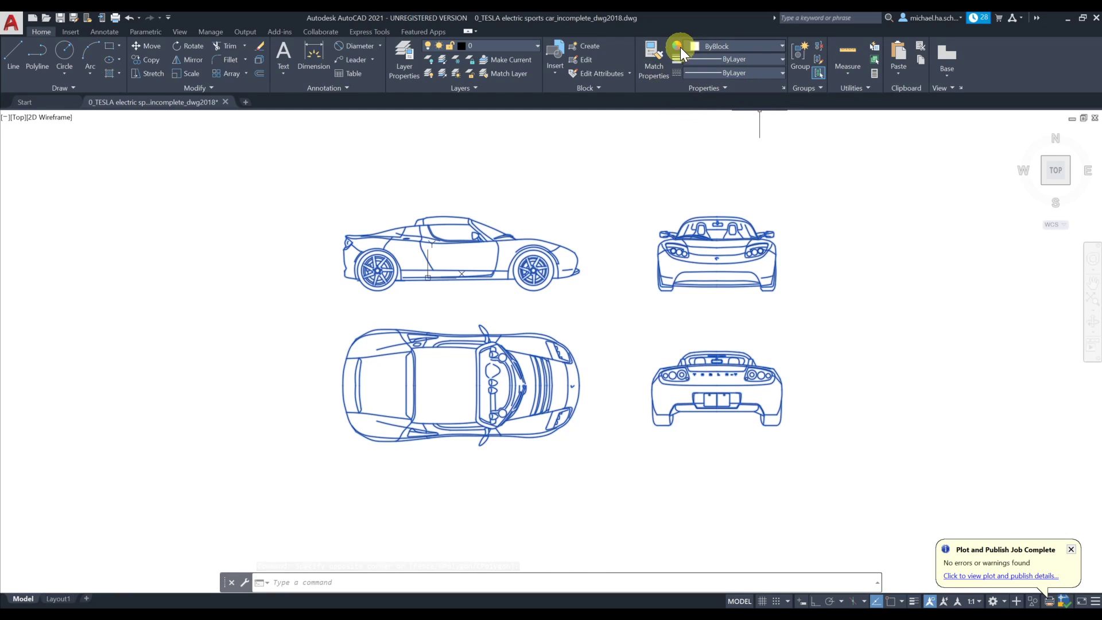
left_click(717, 47)
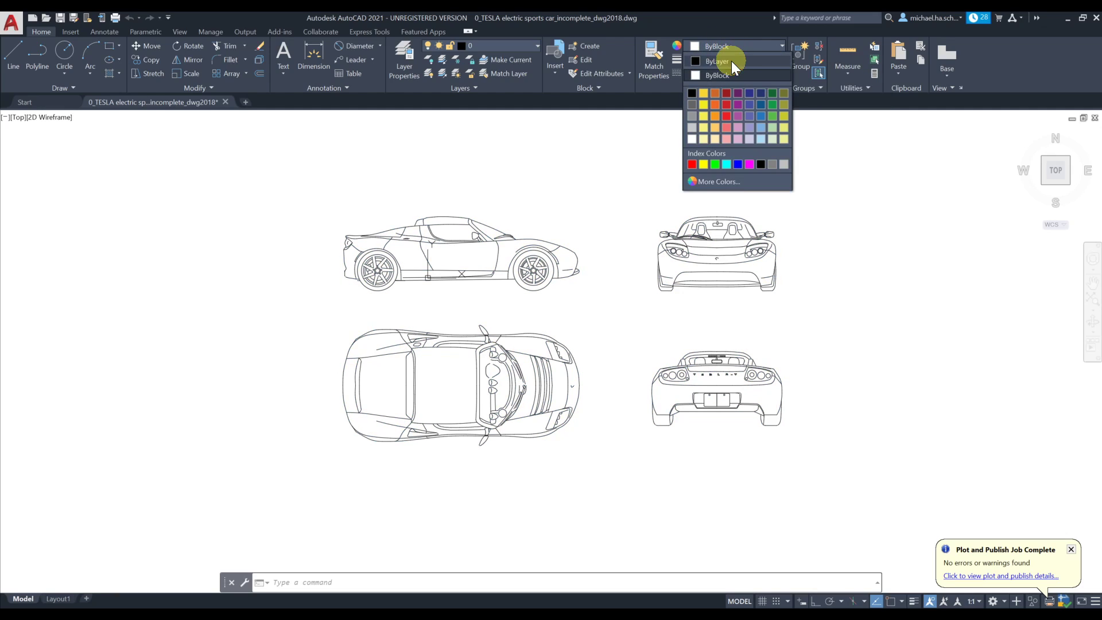
left_click(731, 60)
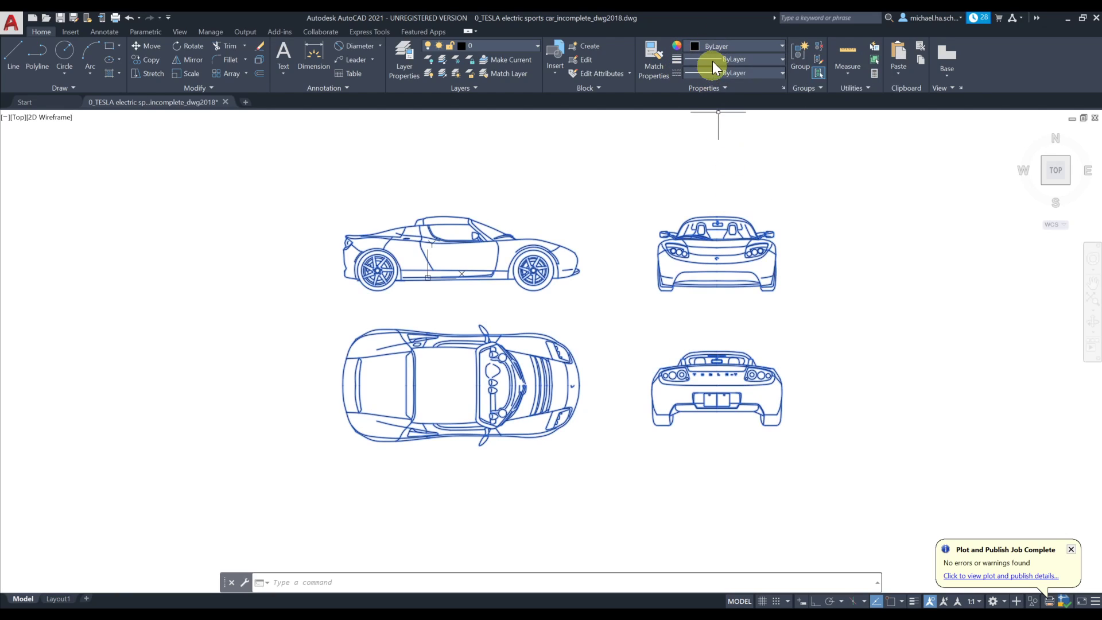
left_click(705, 176)
key("Escape")
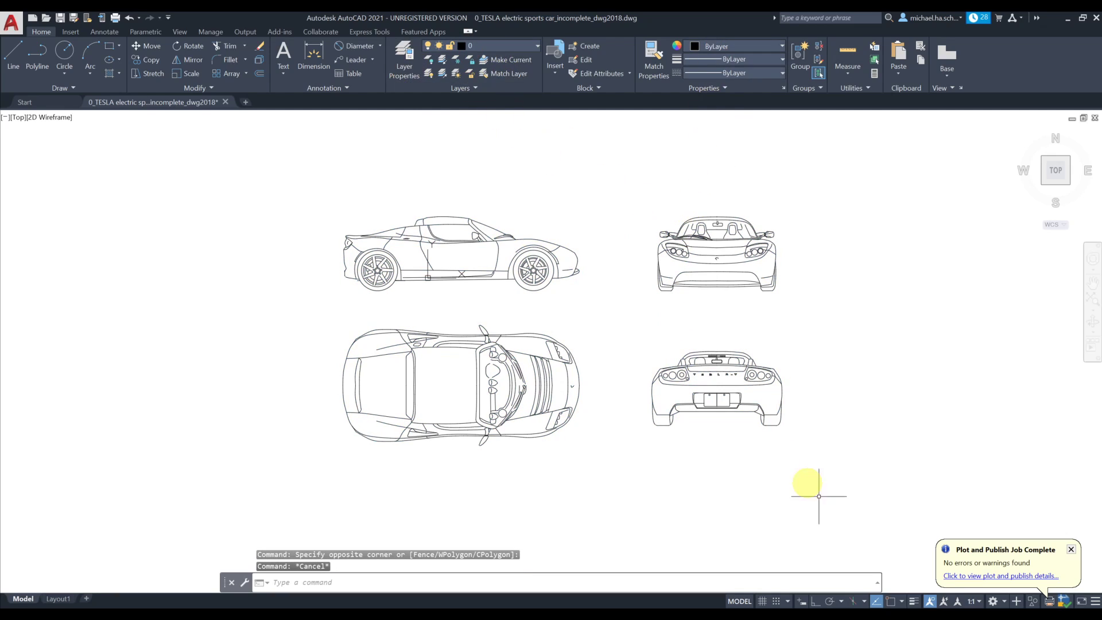
Turn on lineweight display and check the line thickness of the car views.
left_click(914, 601)
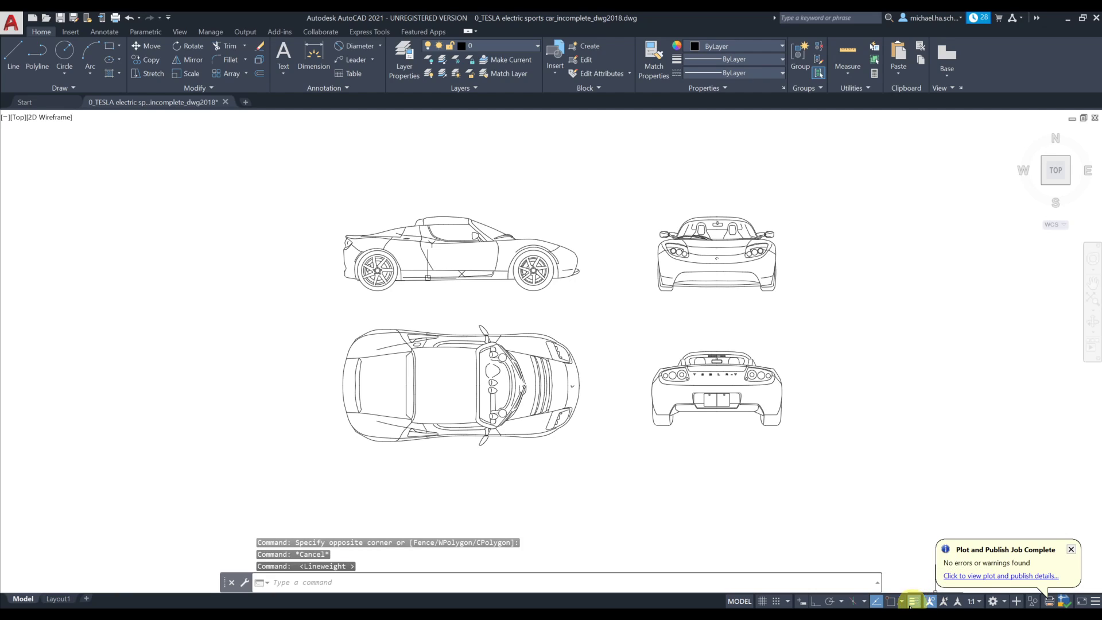
scroll(739, 415, "up", 4)
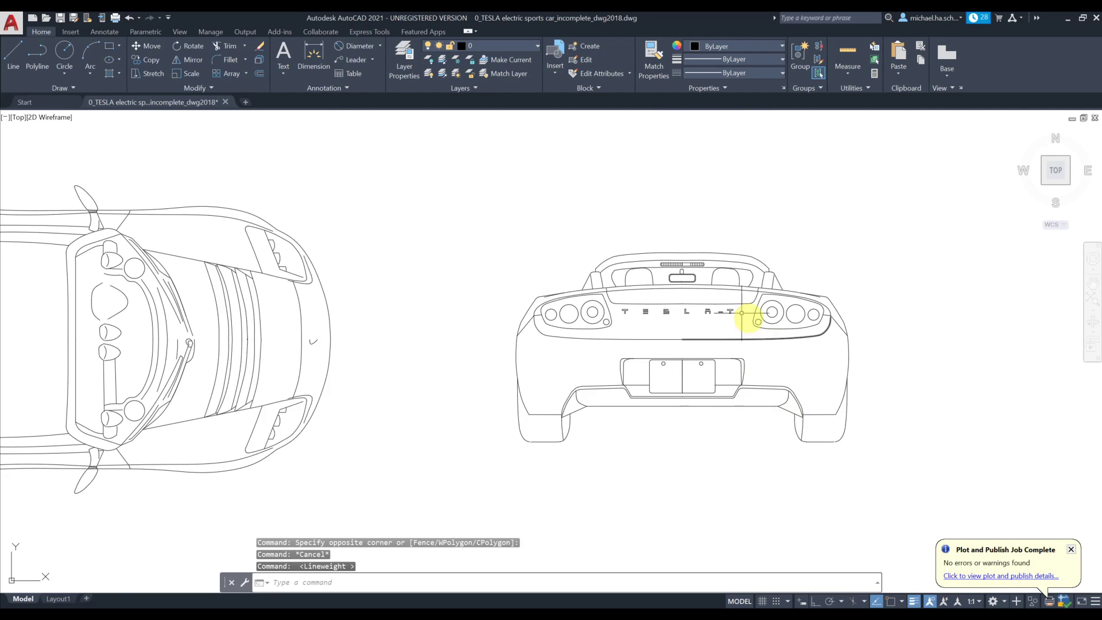
scroll(832, 438, "up", 4)
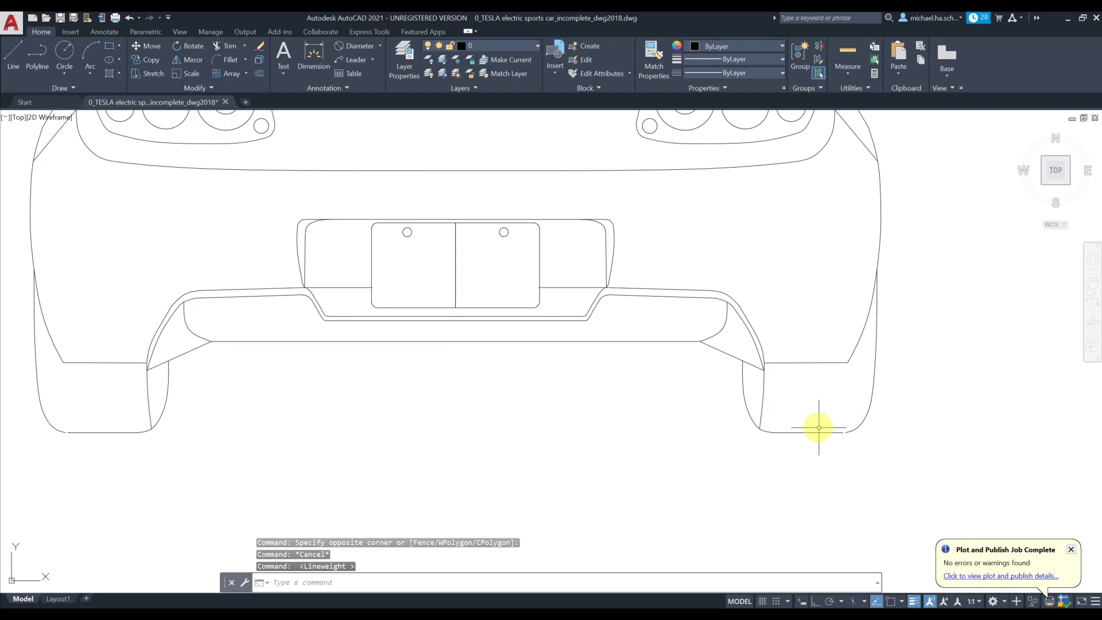
scroll(836, 437, "down", 6)
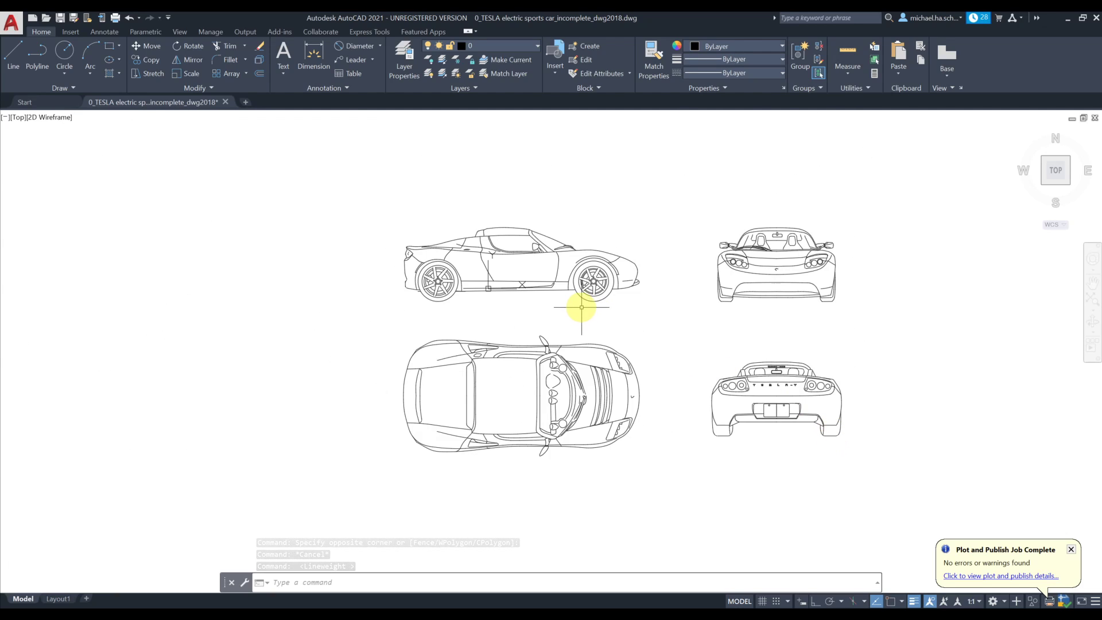
scroll(586, 304, "up", 2)
scroll(631, 322, "down", 4)
scroll(603, 327, "up", 2)
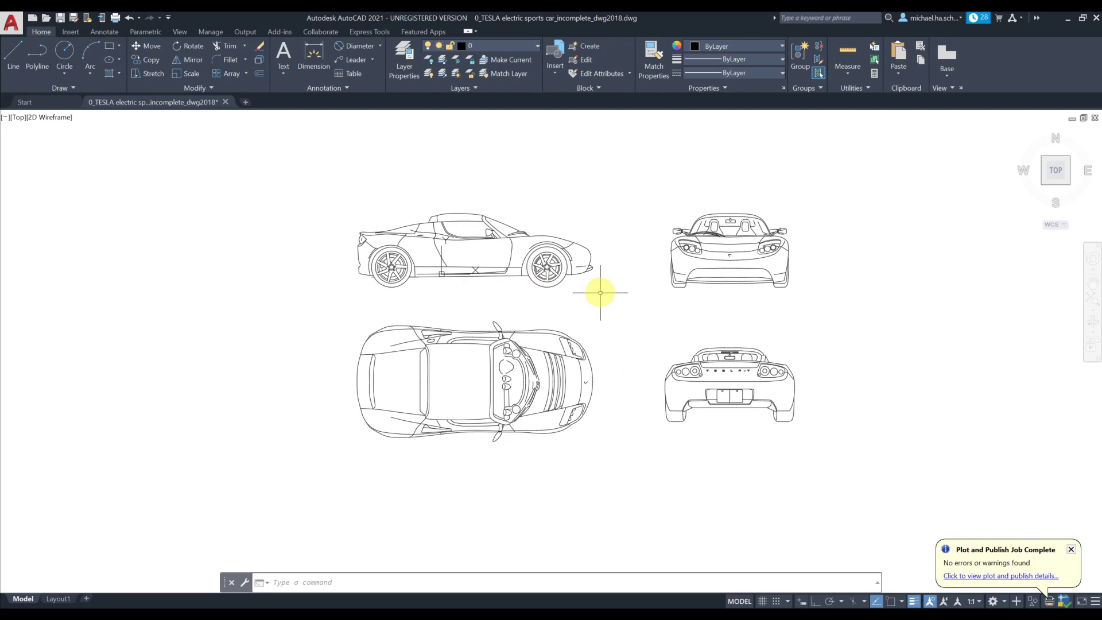
Set the lineweight of layer 0 to 0.30 mm and close the layer properties.
left_click(404, 71)
left_click(411, 64)
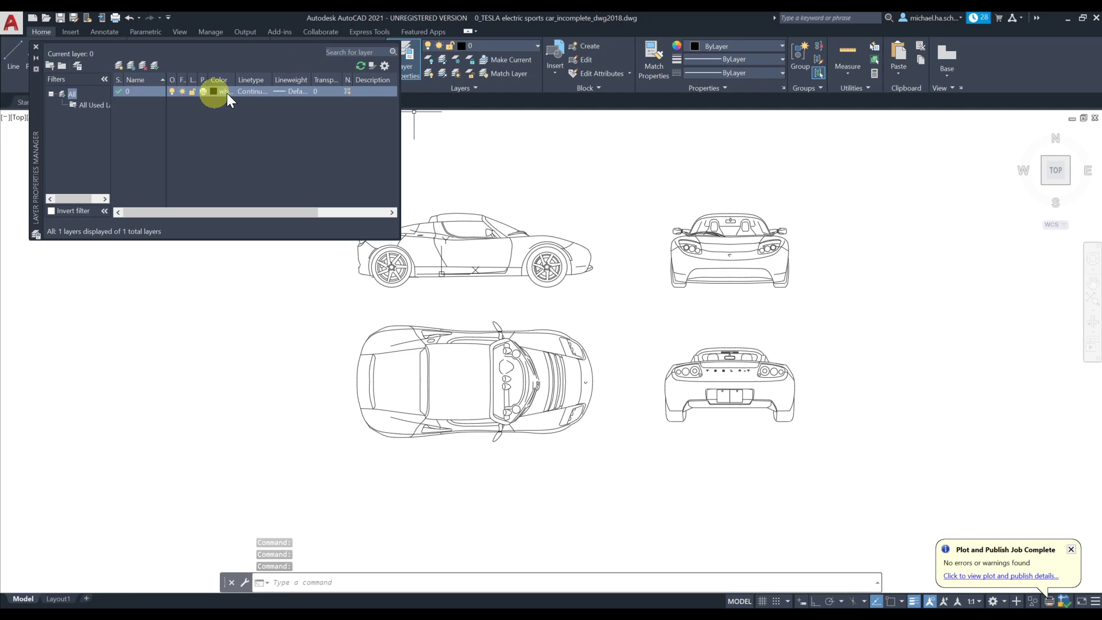
left_click(286, 89)
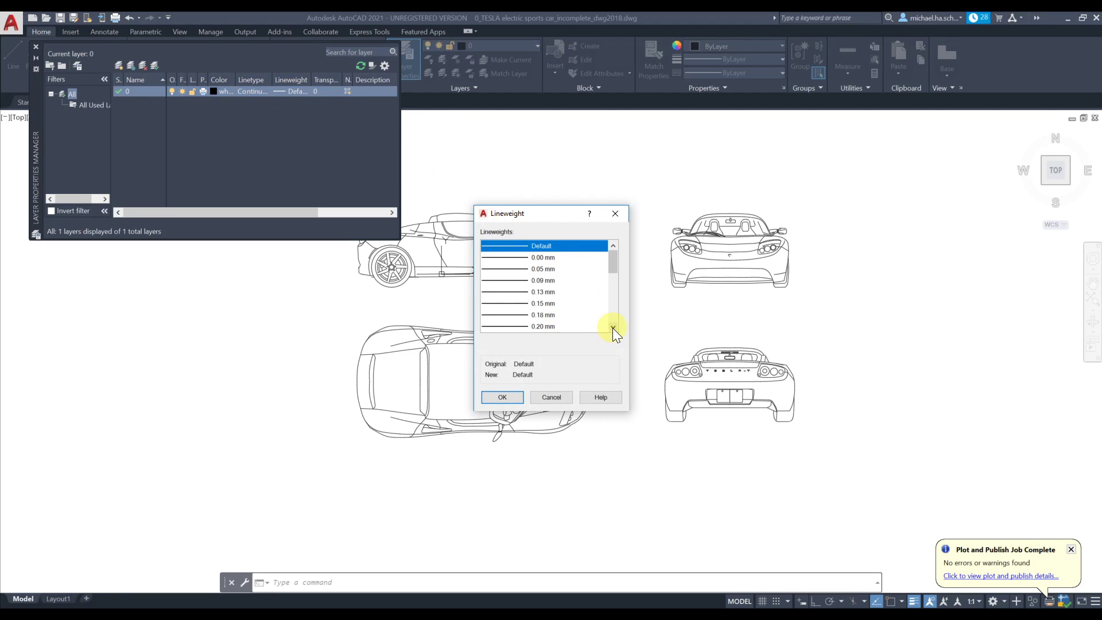
left_click(612, 328)
left_click(613, 328)
left_click(546, 325)
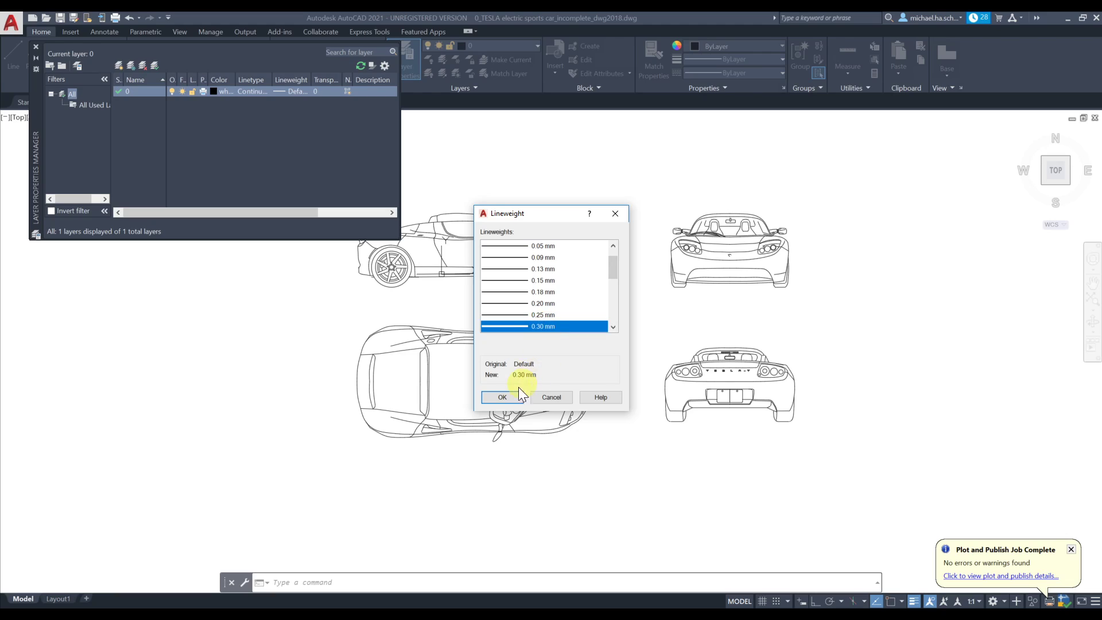
left_click(510, 397)
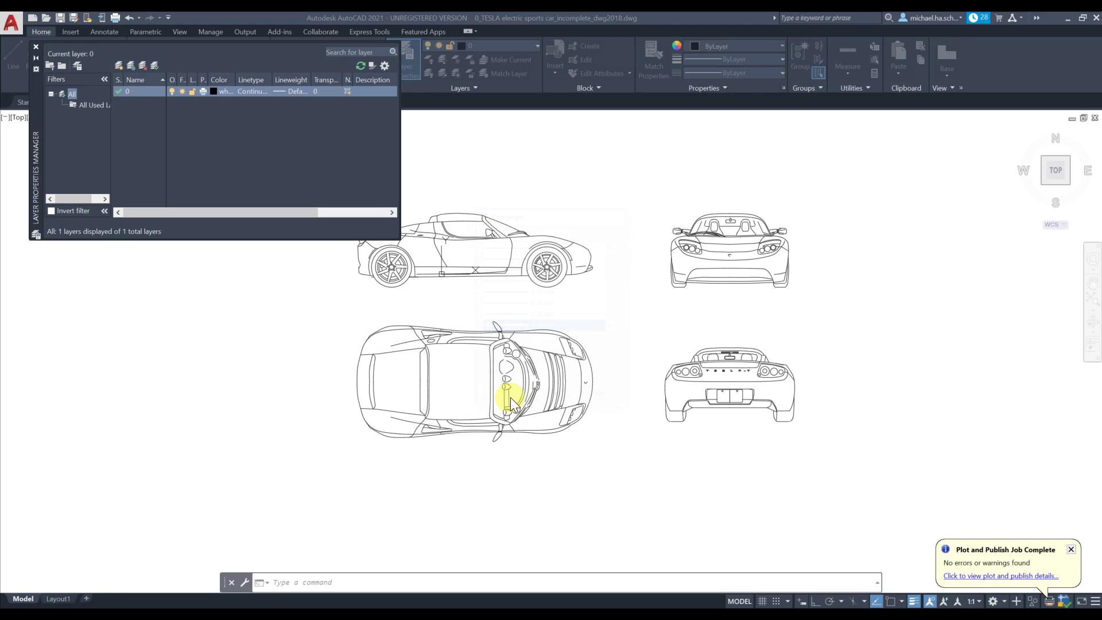
left_click(35, 48)
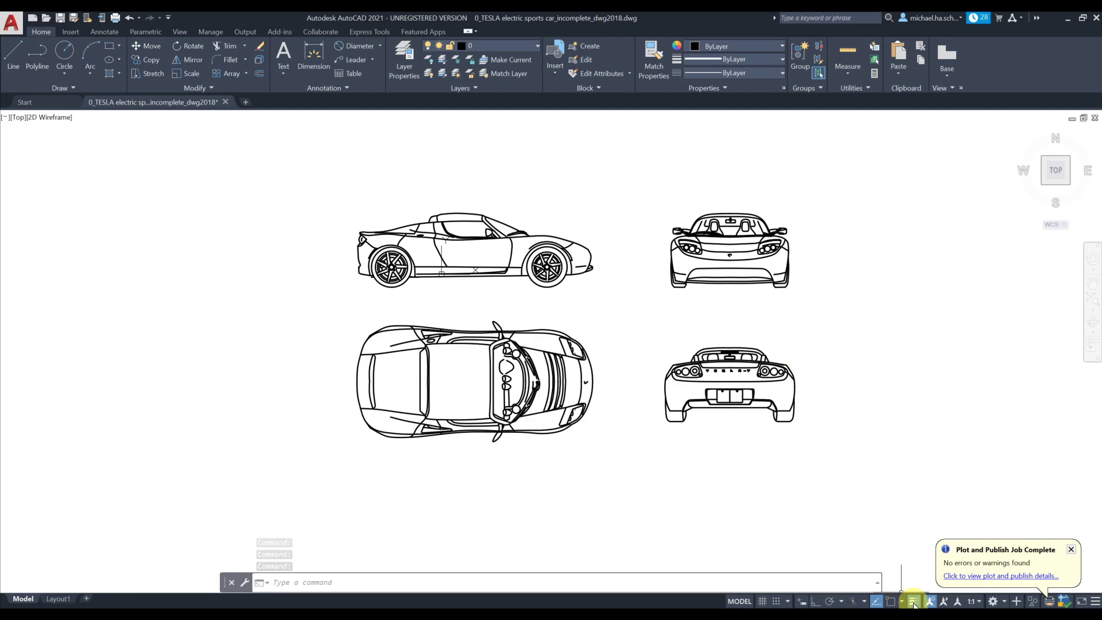
Switch the lineweight display off and back on to compare the line thickness of the car views.
left_click(914, 601)
left_click(915, 601)
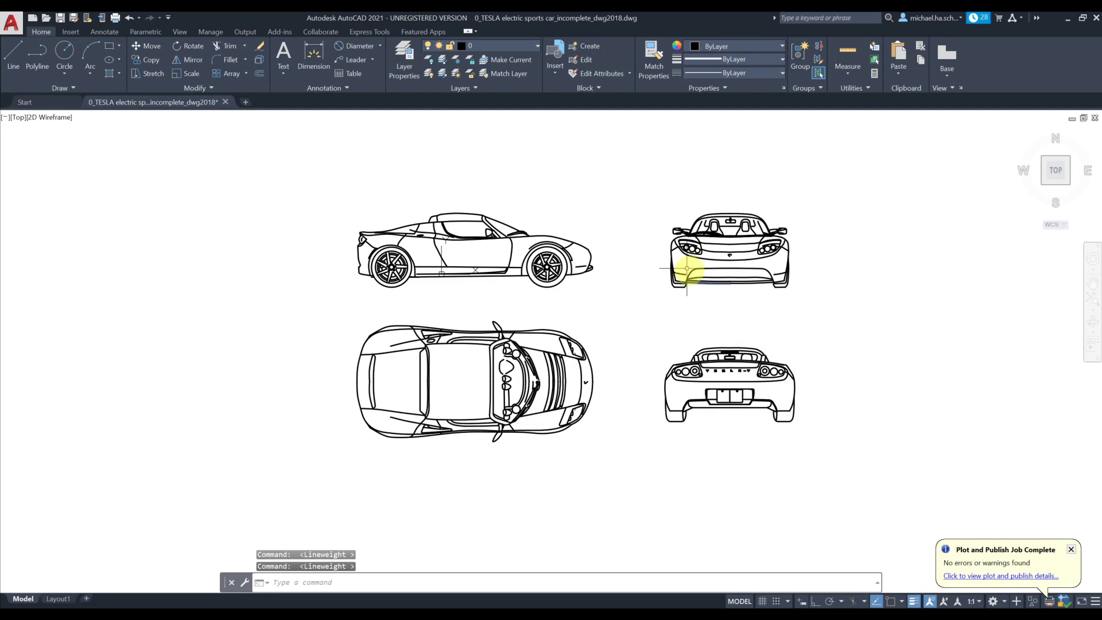
middle_click_drag(639, 270, 617, 277)
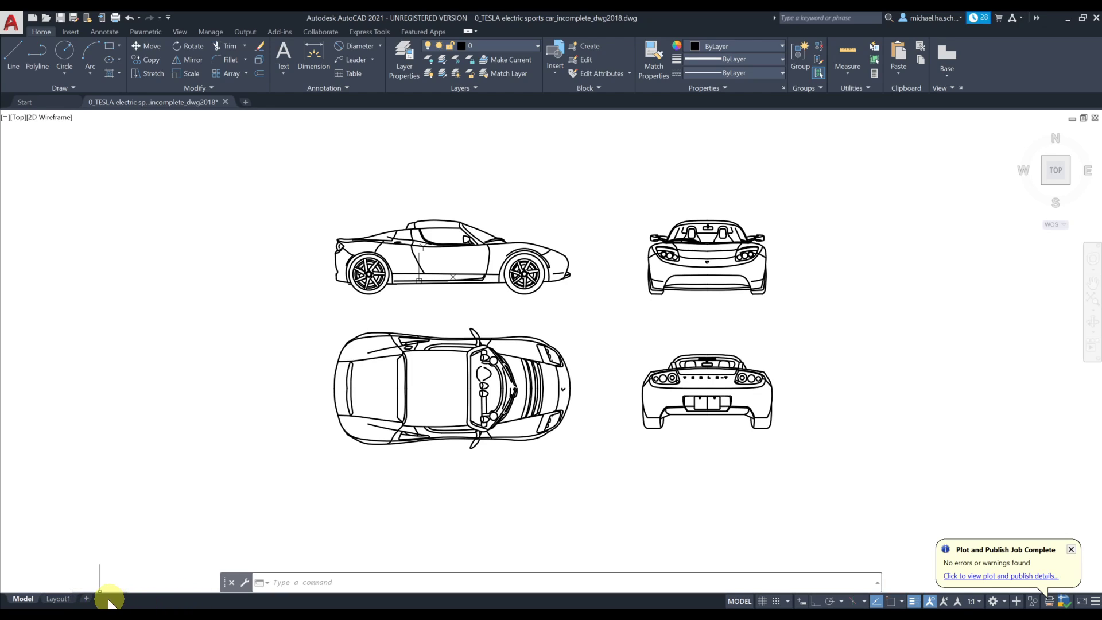
Create a second layout and open it, with its whole sheet in view.
mouse_move(60, 602)
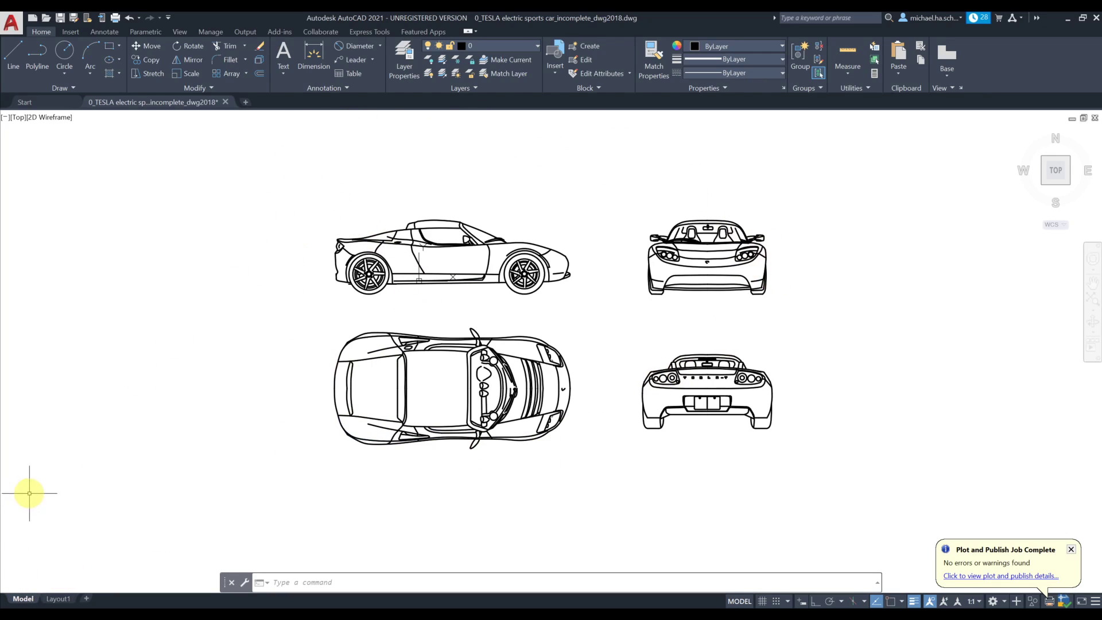
left_click(87, 600)
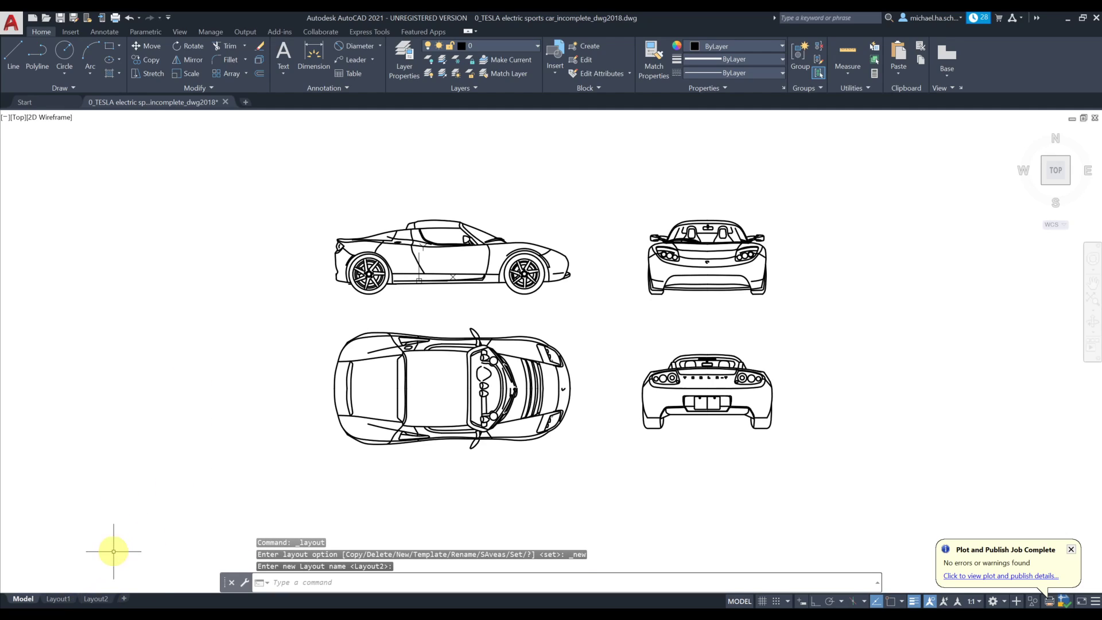
left_click(102, 590)
left_click(95, 586)
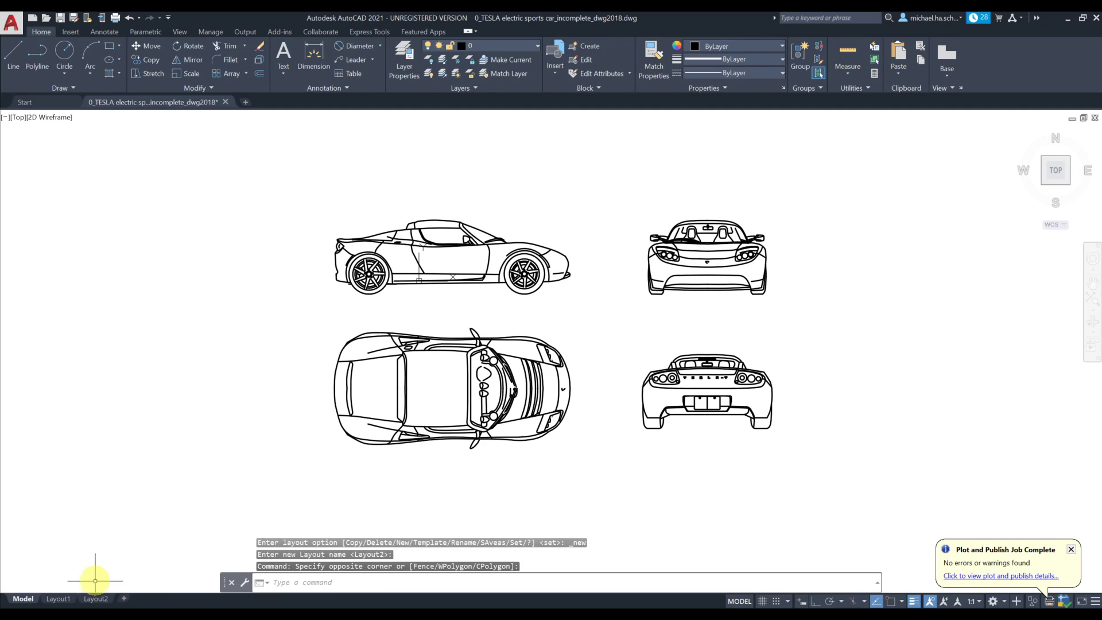
left_click(95, 600)
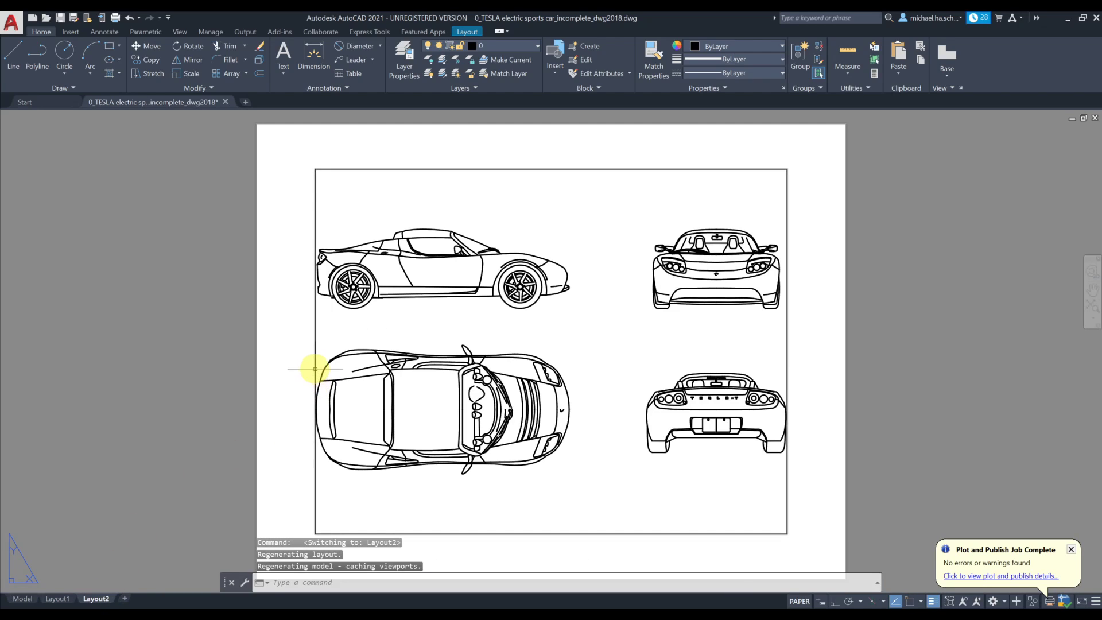
scroll(314, 367, "down", 2)
middle_click_drag(347, 348, 450, 278)
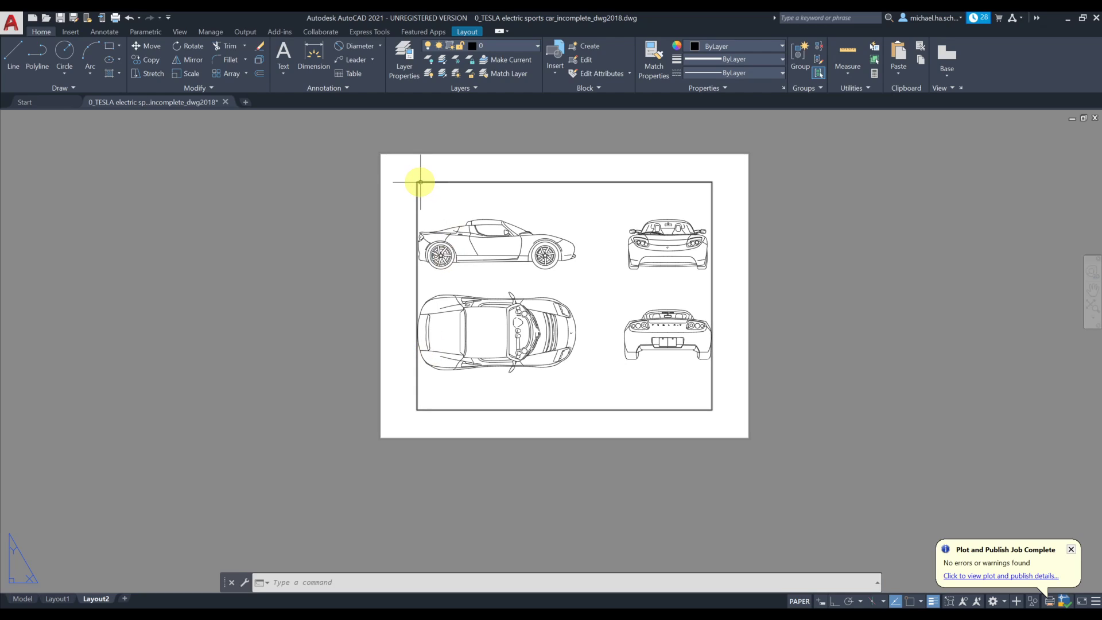
Delete the viewport on the new layout's sheet and undo the deletion.
left_click(419, 182)
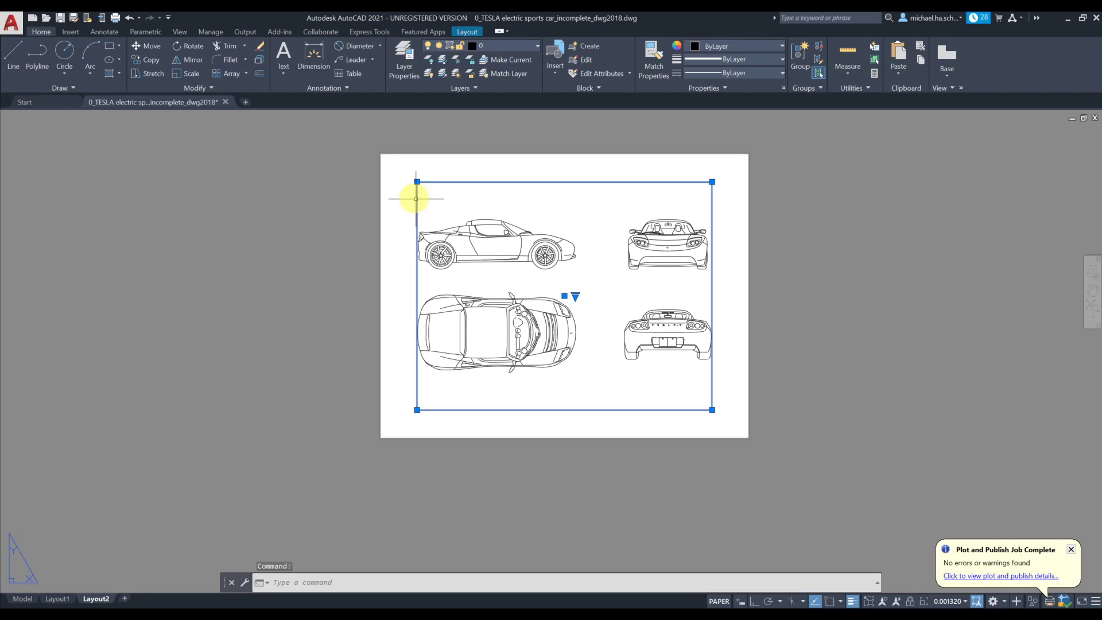
key("Delete")
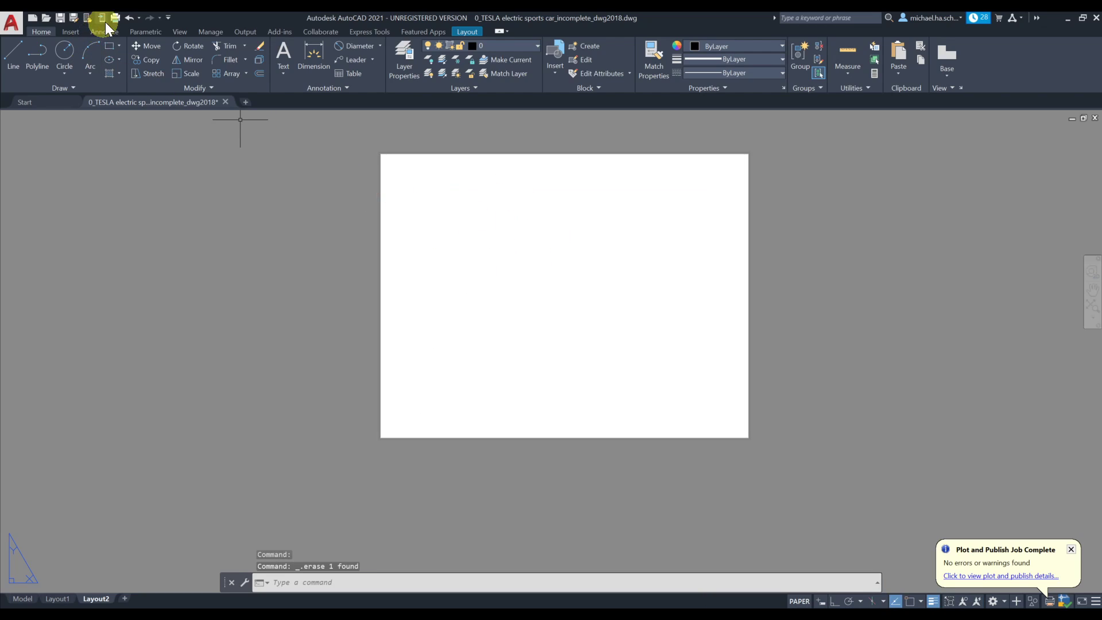
left_click(128, 18)
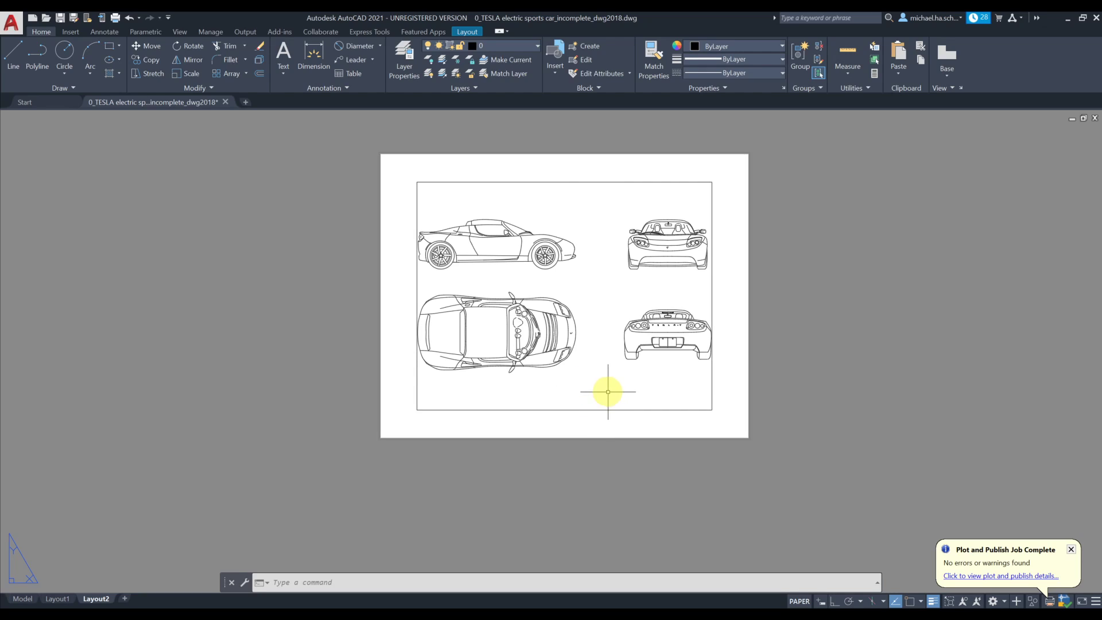
Activate the layout's viewport, frame the side view's front wheel in it, and return to paper space.
double_click(598, 384)
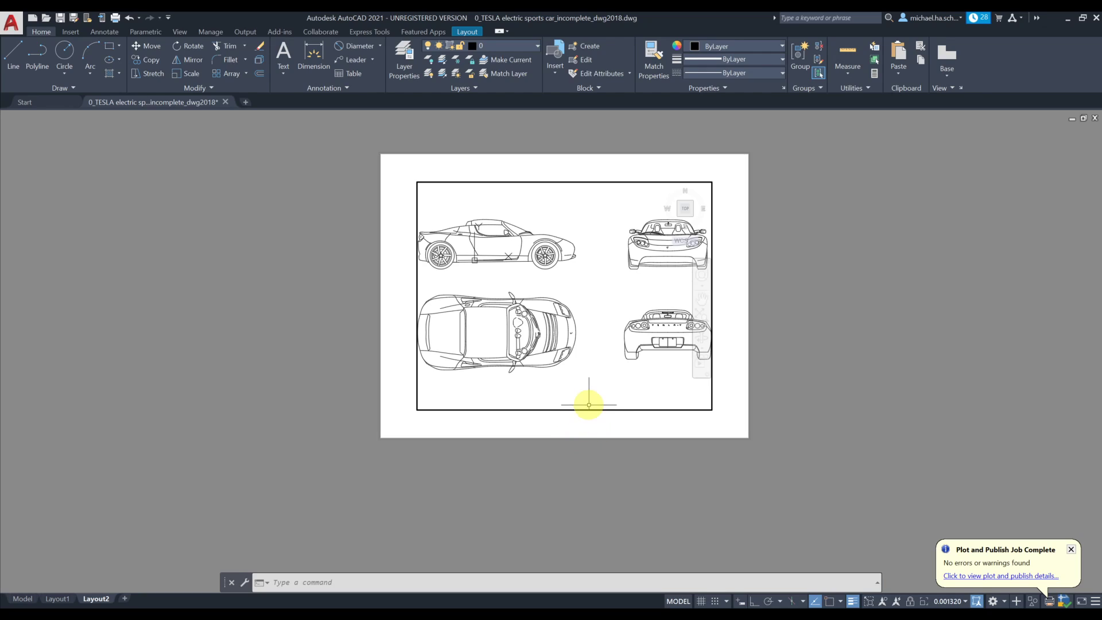
scroll(590, 389, "down", 2)
scroll(590, 388, "up", 2)
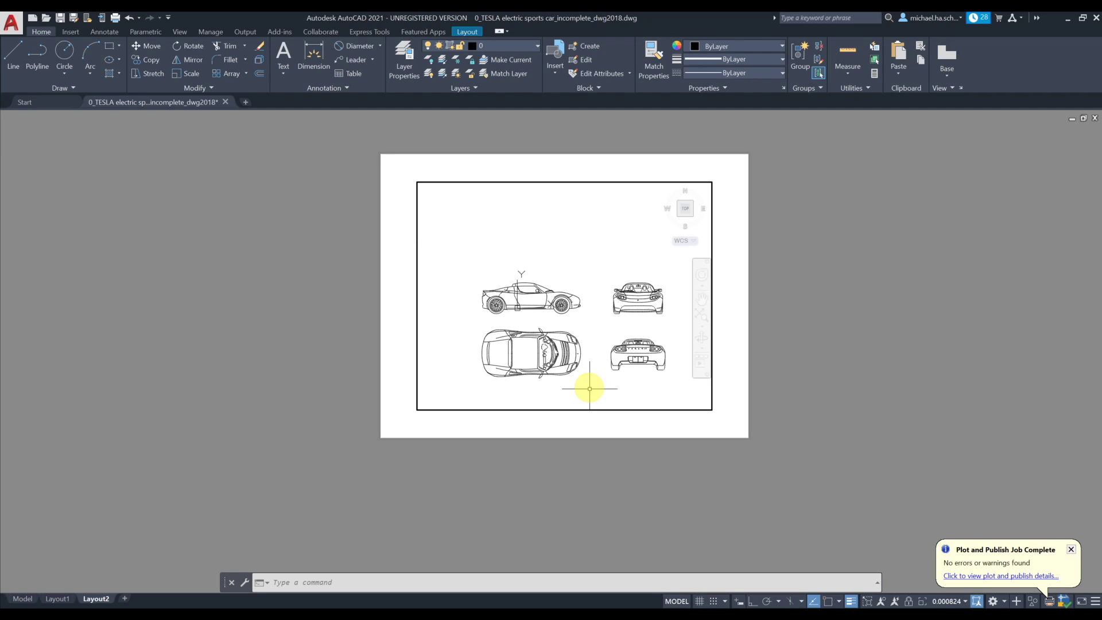
scroll(590, 389, "up", 2)
scroll(529, 352, "up", 3)
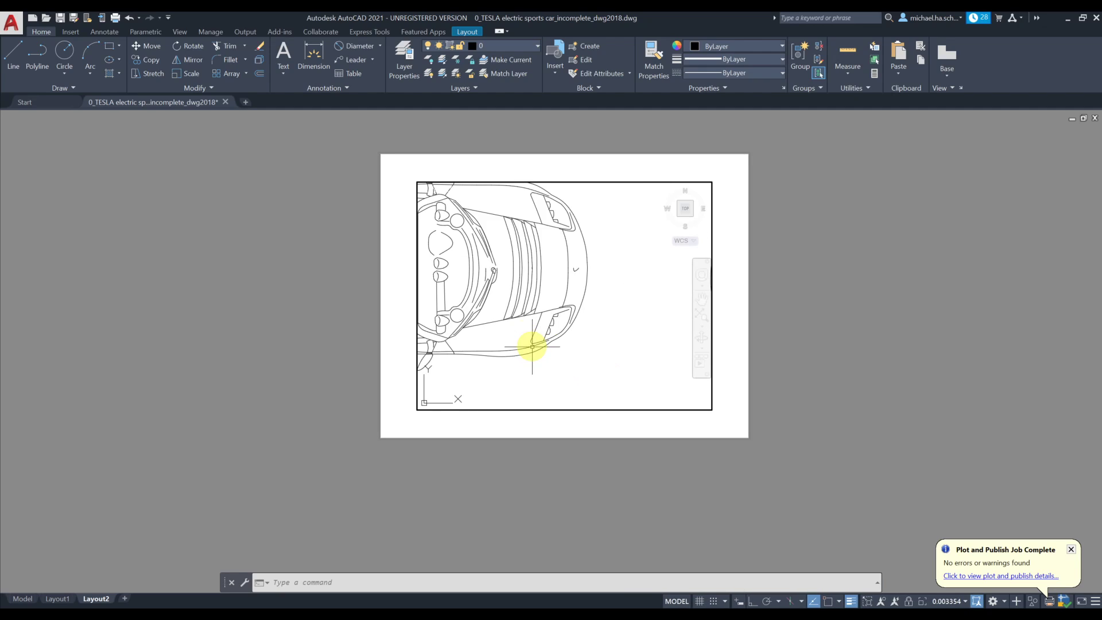
scroll(540, 337, "down", 7)
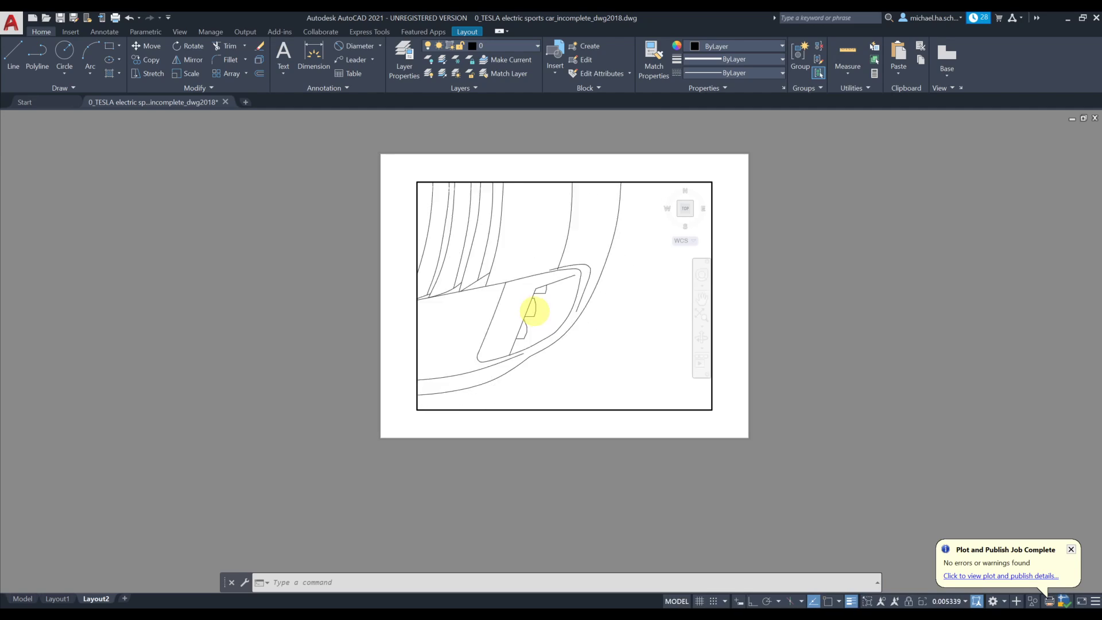
scroll(534, 284, "up", 9)
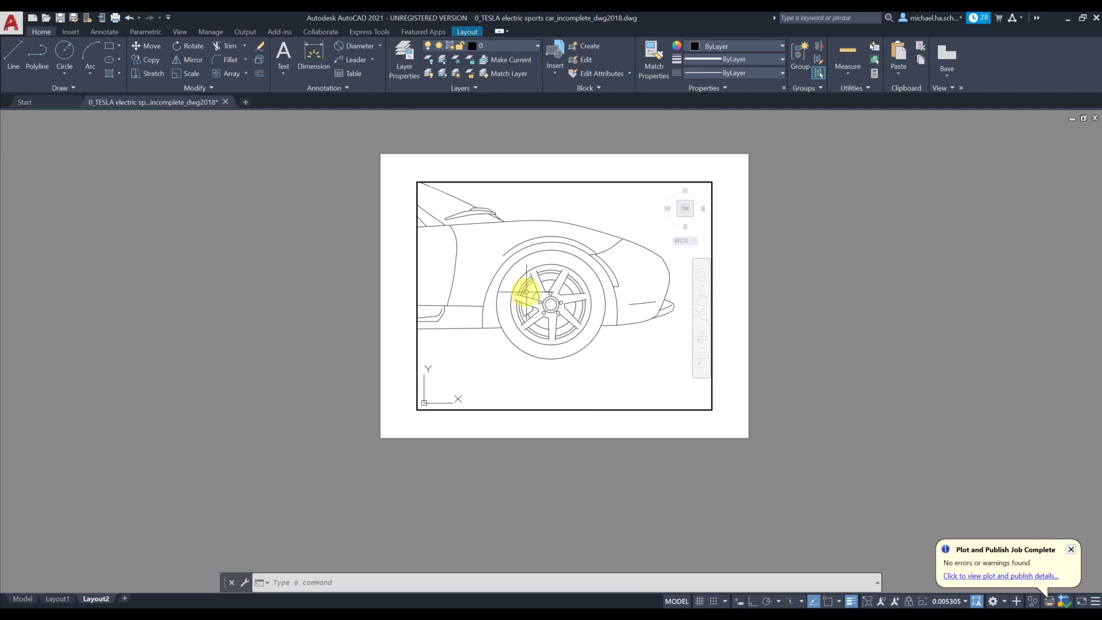
middle_click_drag(517, 297, 507, 290)
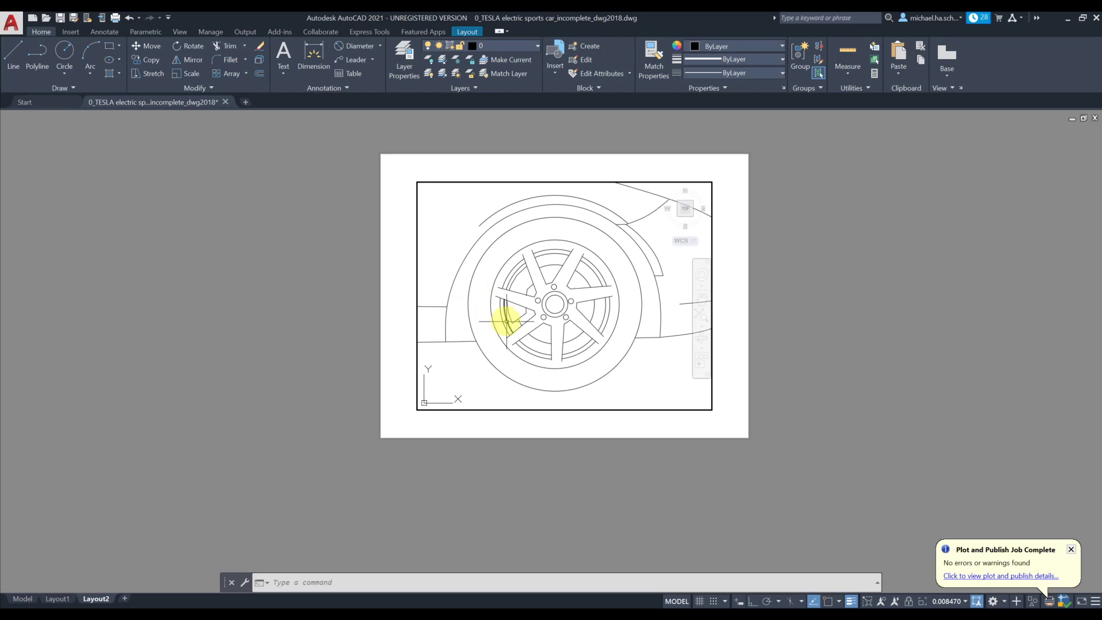
double_click(504, 431)
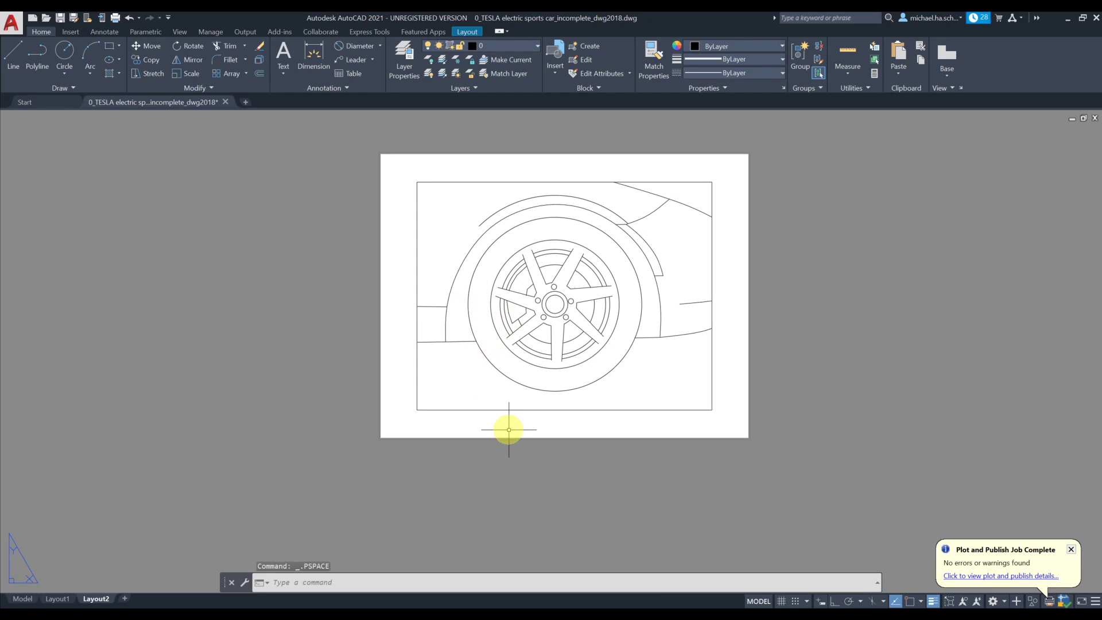
scroll(541, 423, "down", 2)
scroll(541, 422, "down", 2)
scroll(542, 423, "up", 6)
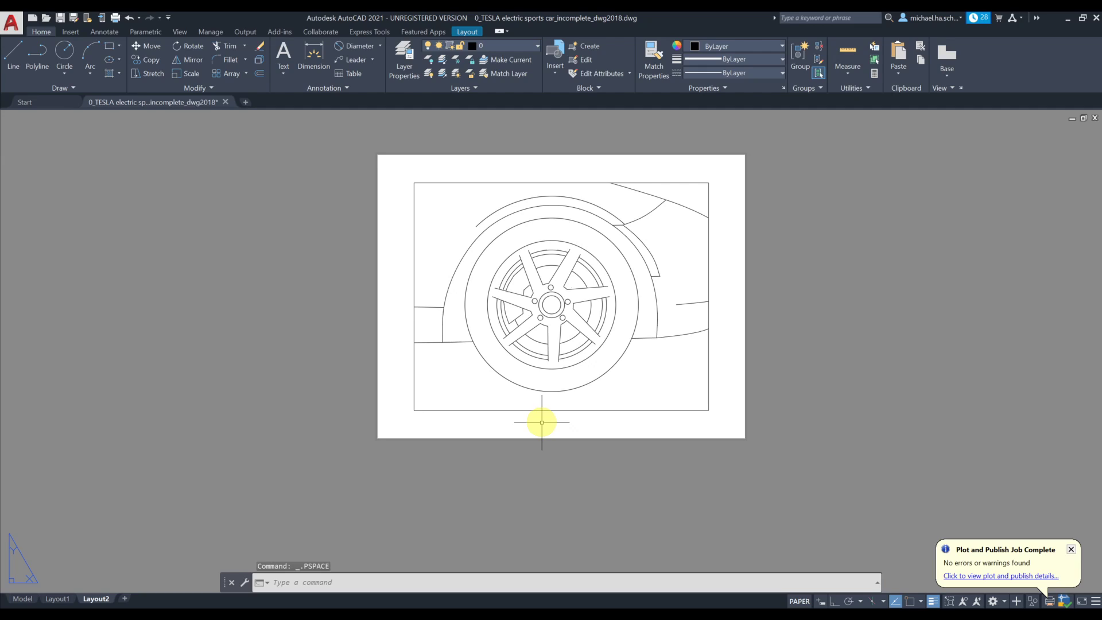
scroll(539, 423, "down", 4)
scroll(539, 400, "up", 3)
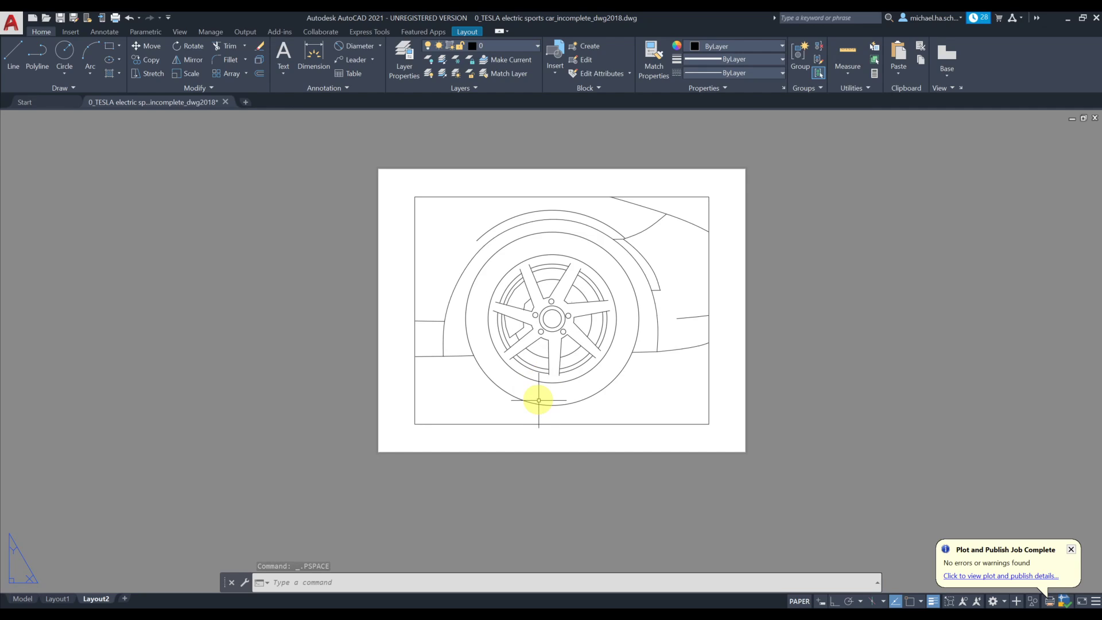
scroll(549, 383, "up", 1)
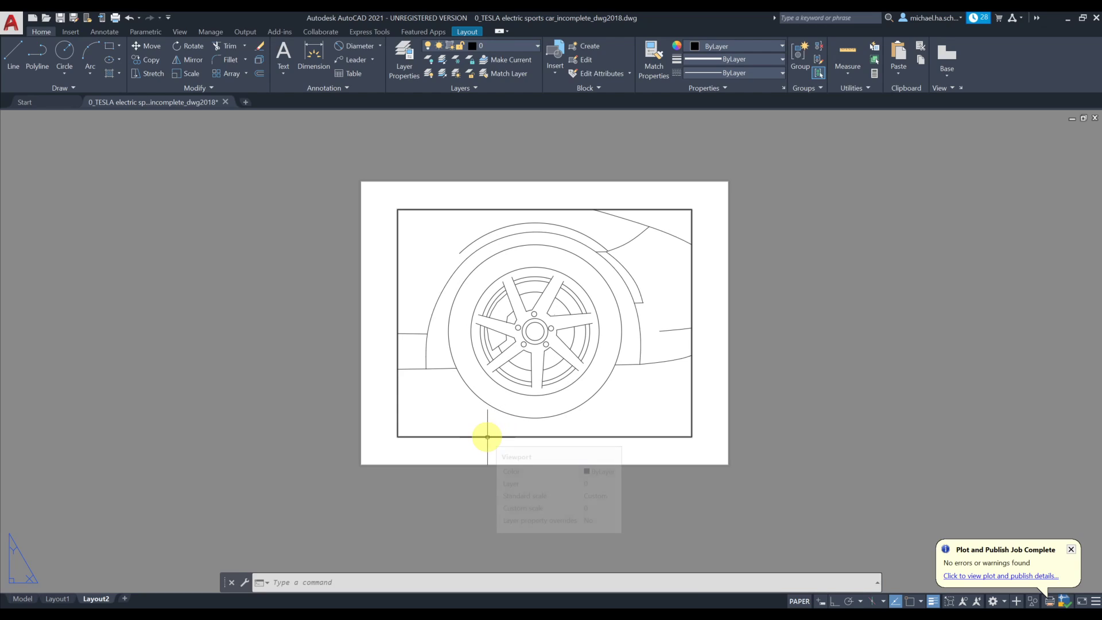
left_click(488, 437)
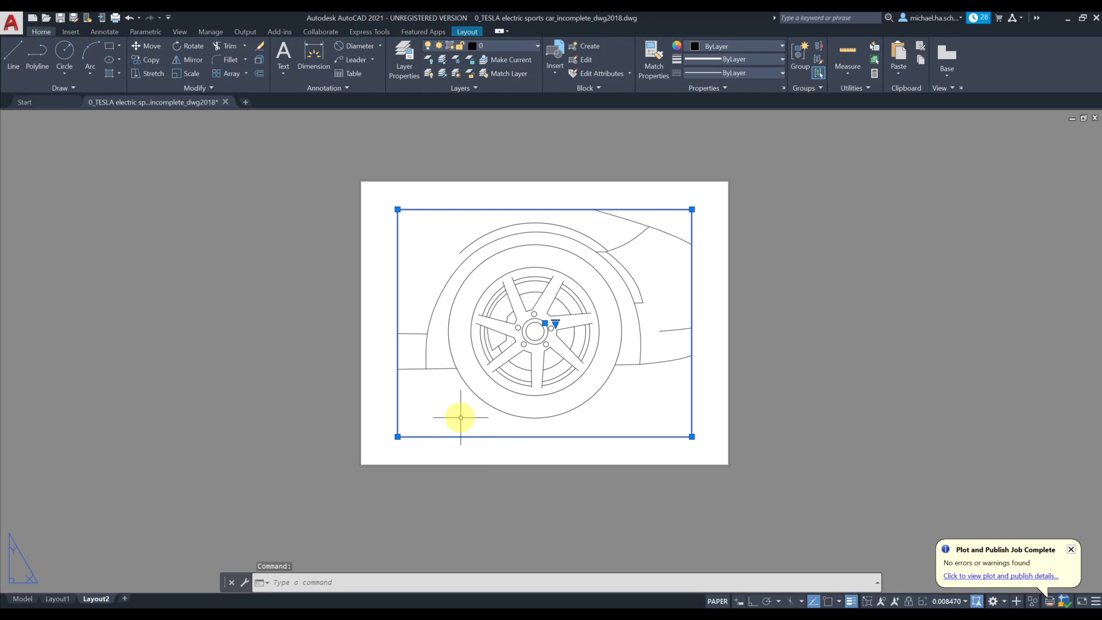
key("Escape")
key("Escape")
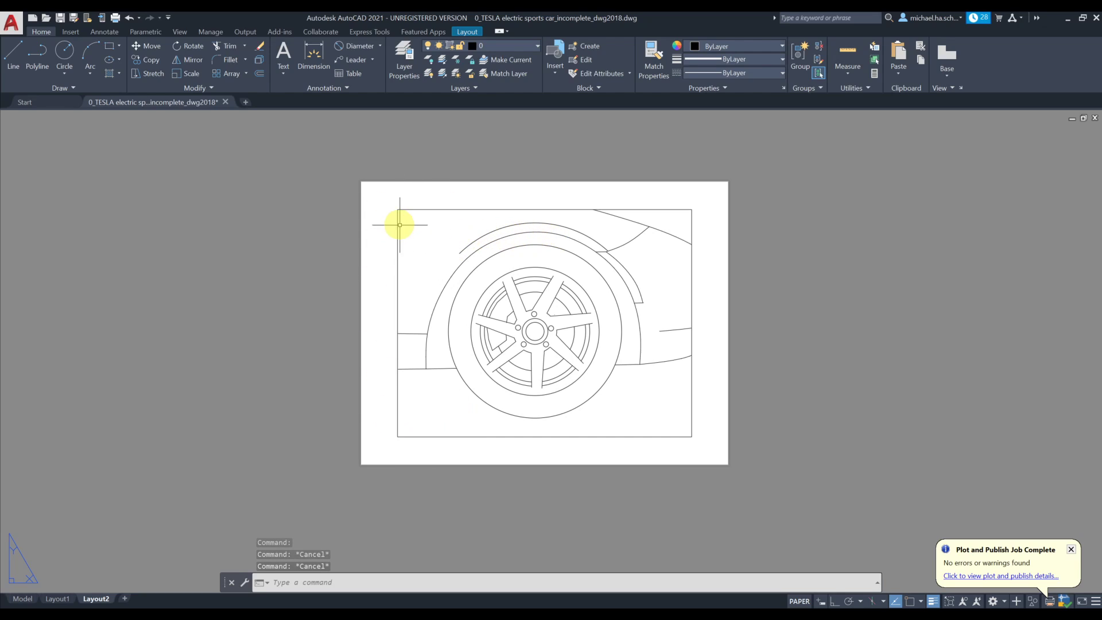
Activate the layout's viewport, frame the car's whole side view above the plan view, and return to paper space.
double_click(409, 221)
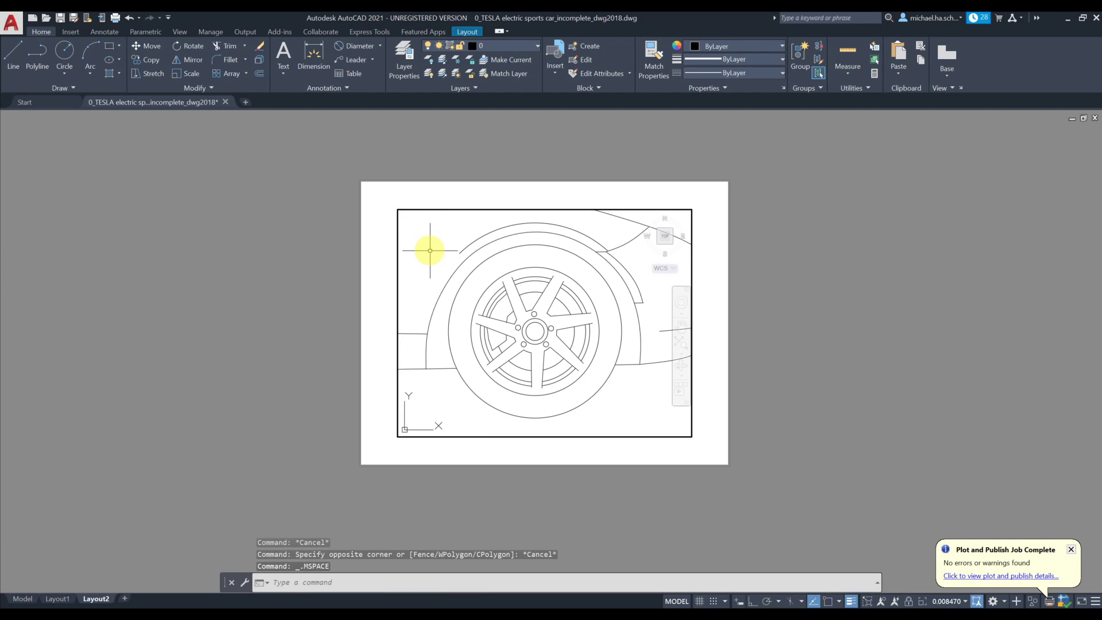
scroll(430, 251, "down", 8)
scroll(508, 271, "up", 2)
middle_click_drag(508, 271, 604, 274)
middle_click_drag(569, 310, 564, 334)
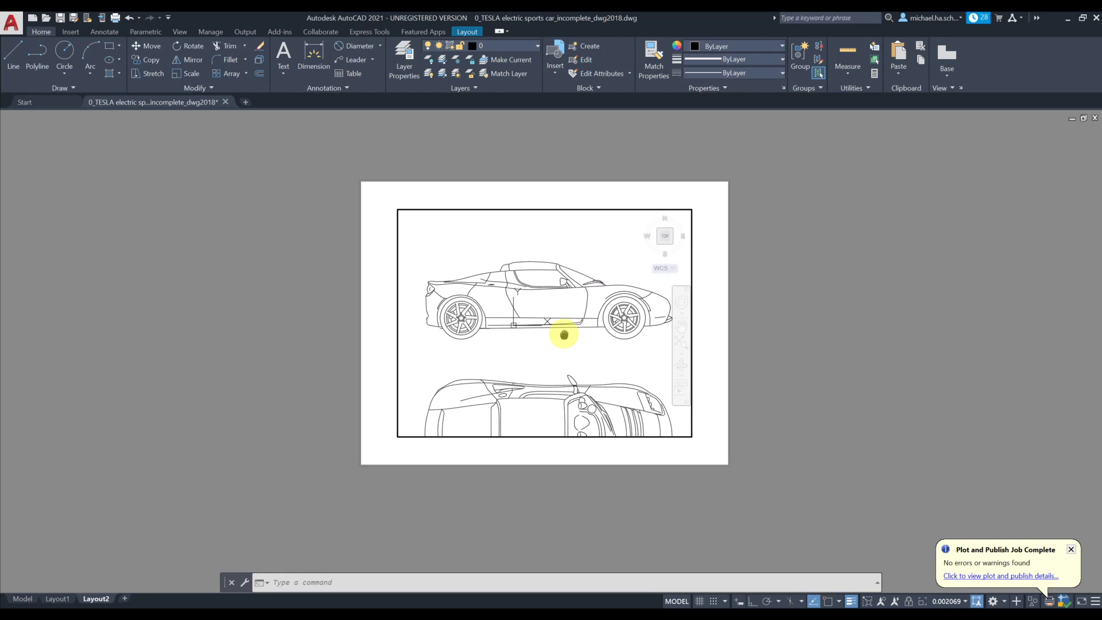
double_click(457, 190)
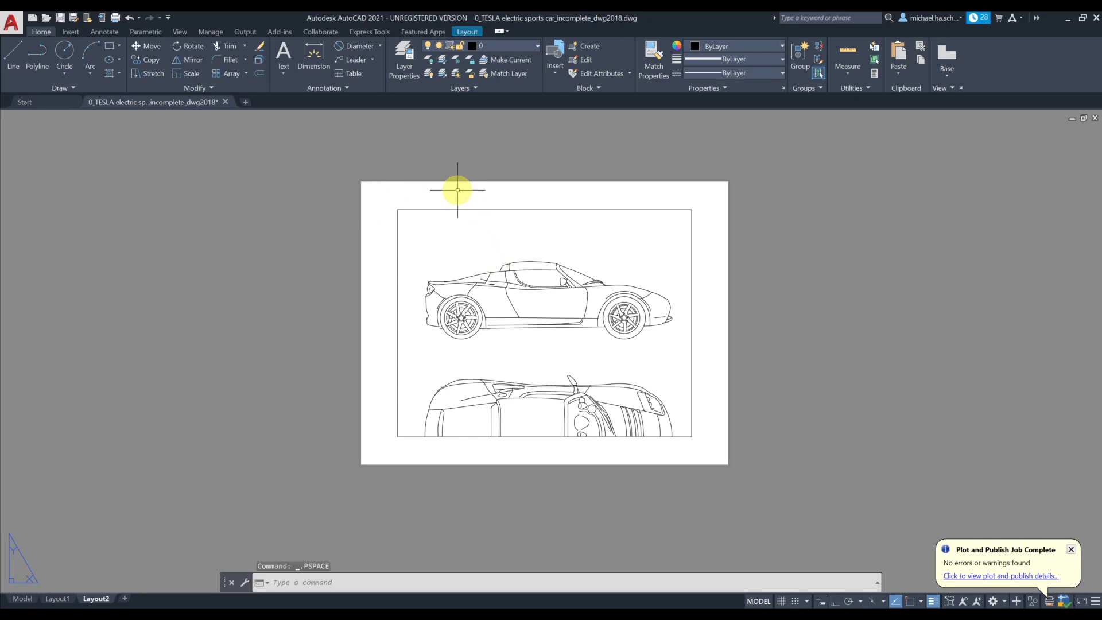
scroll(457, 190, "down", 2)
scroll(456, 191, "up", 2)
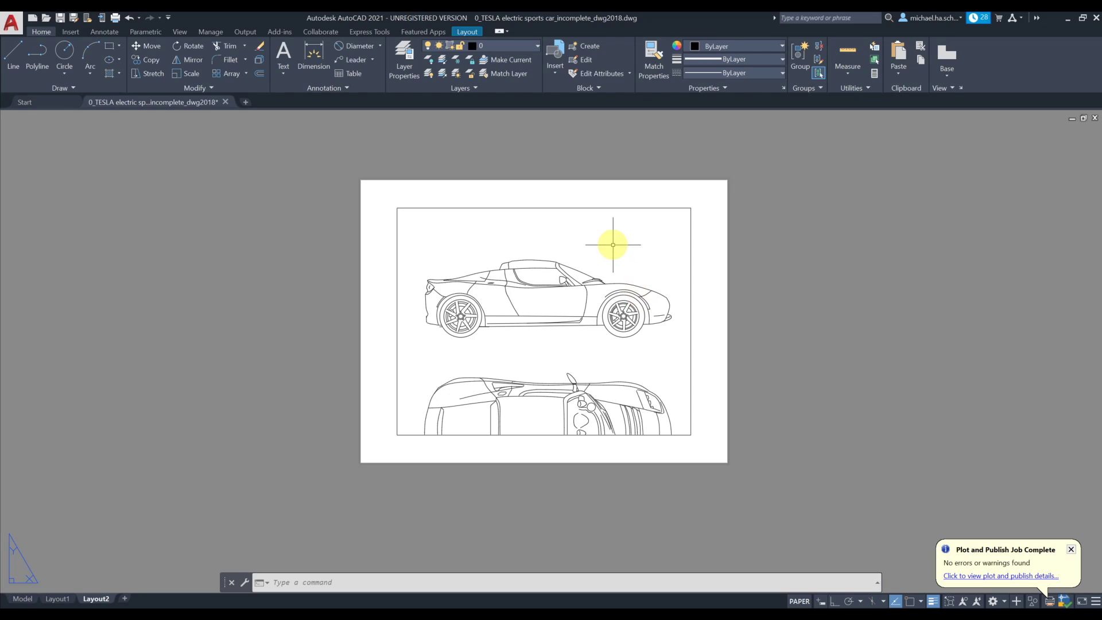
Activate the viewport, look through the available viewport scales without choosing one, and return to paper space.
double_click(612, 244)
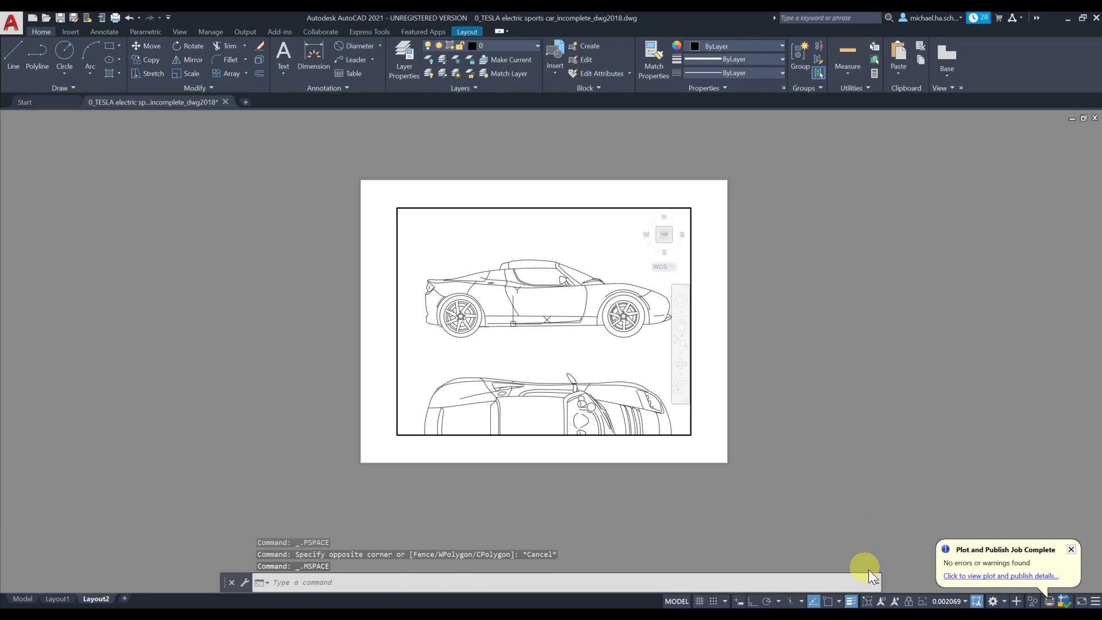
left_click(951, 602)
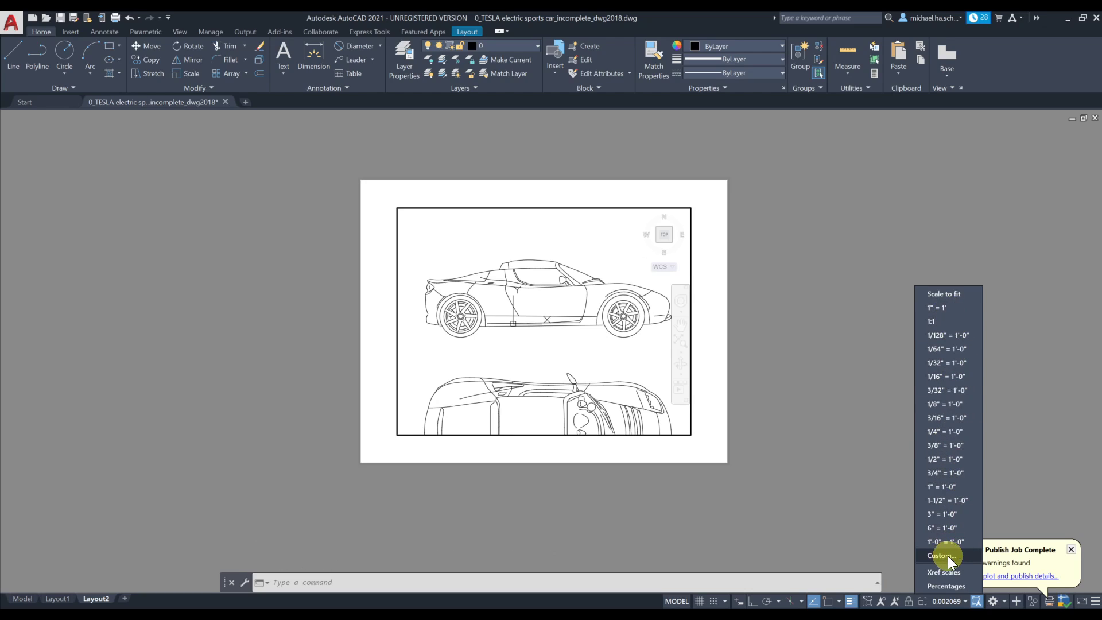
left_click(876, 448)
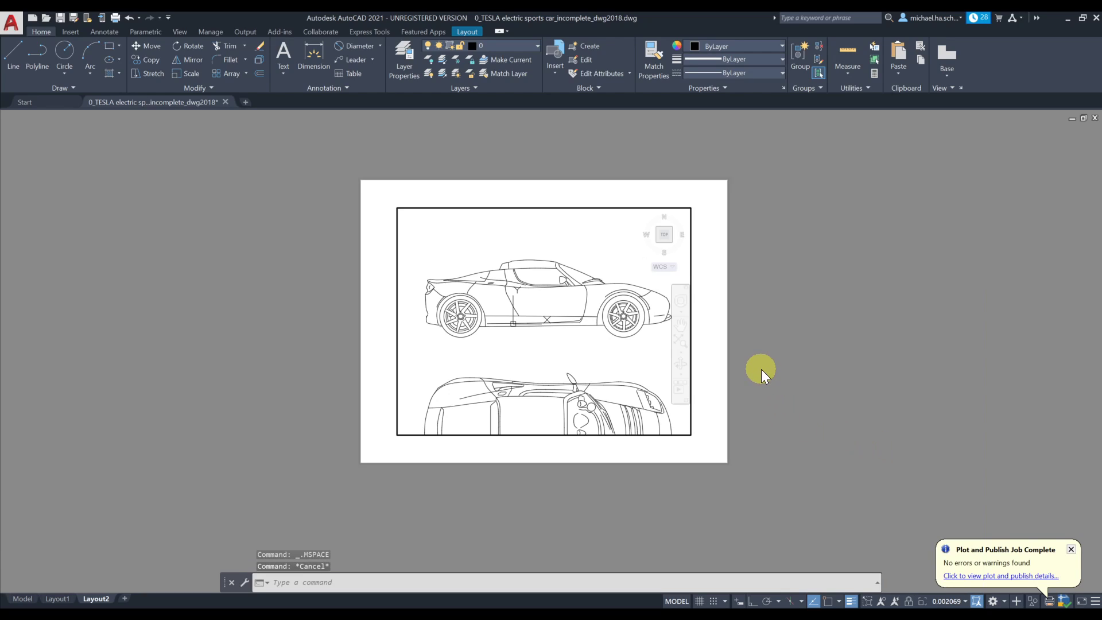
double_click(709, 337)
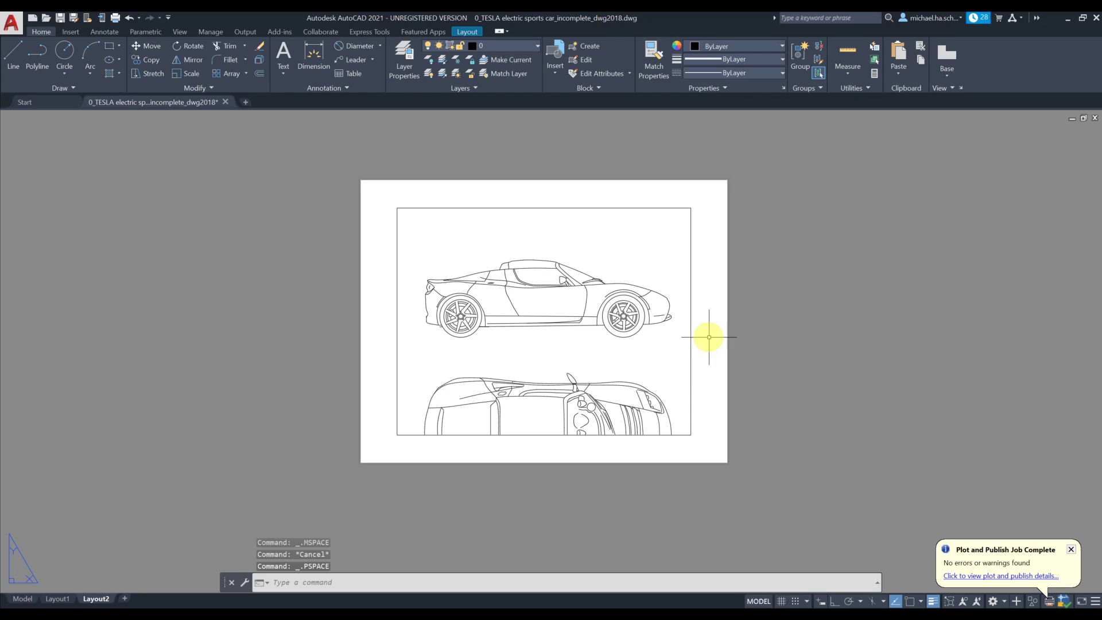
Reduce the viewport's height by stretching its lower corner so that it frames only the car's side view.
left_click(681, 435)
left_click(691, 435)
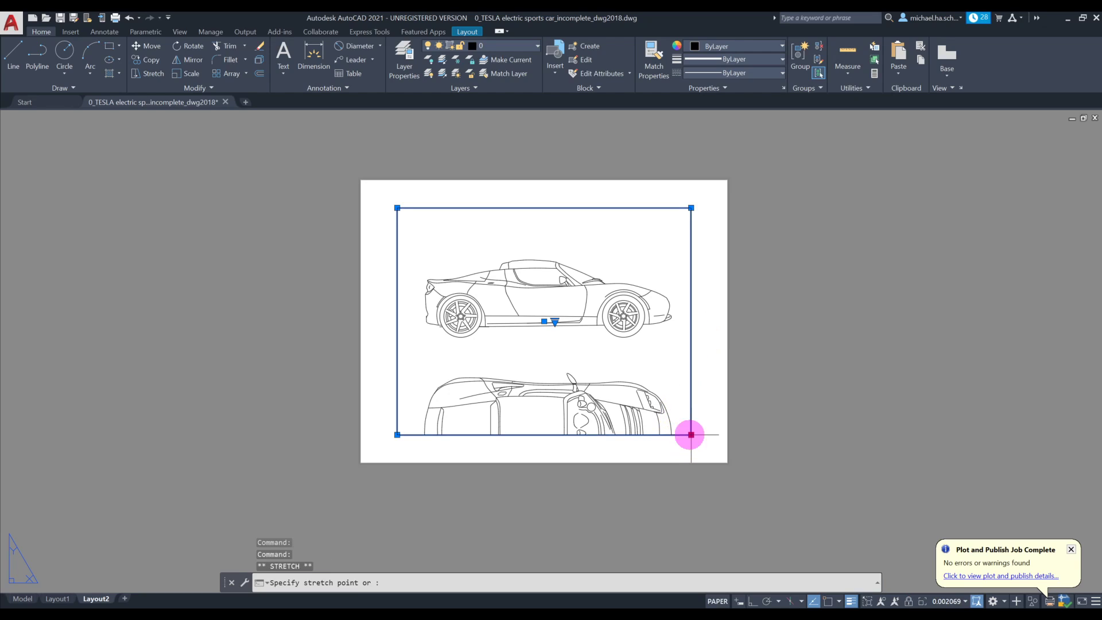
left_click(692, 320)
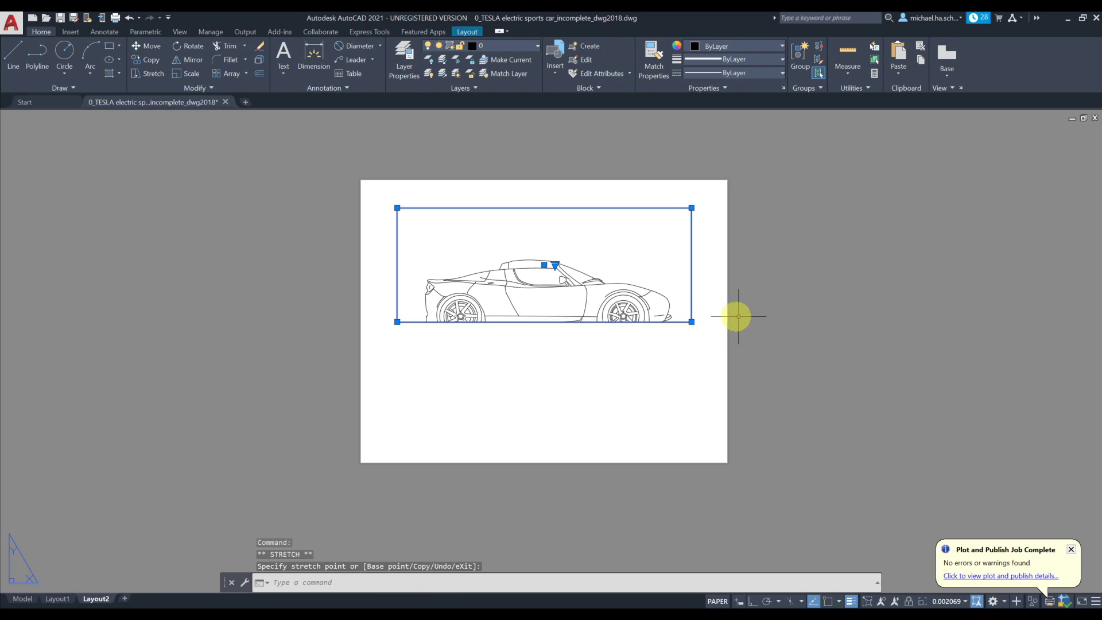
left_click(691, 322)
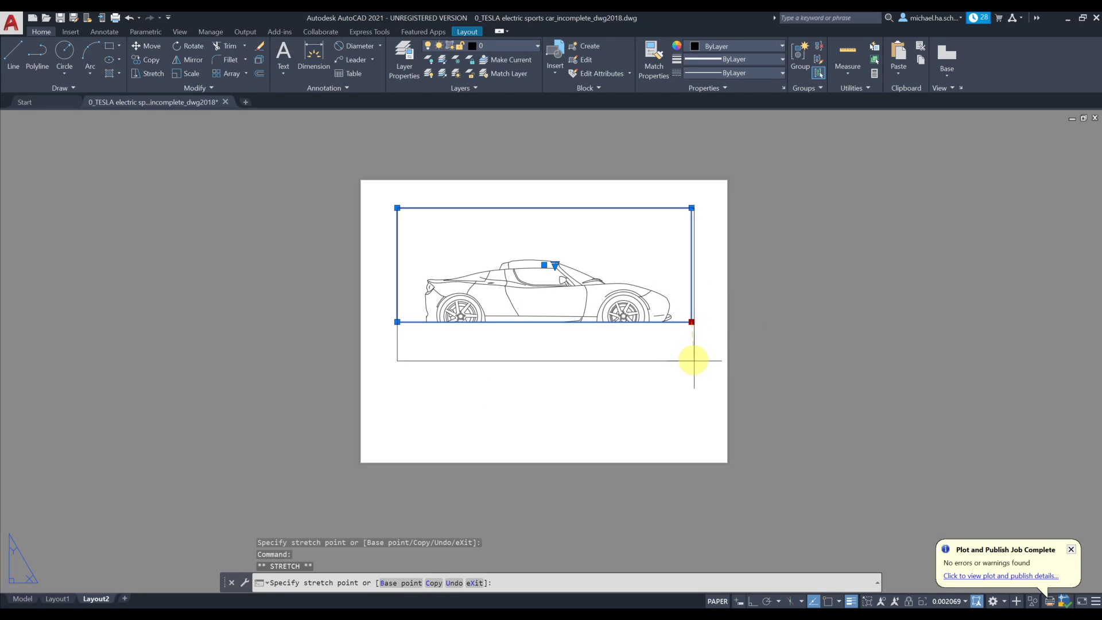
left_click(694, 361)
key("Escape")
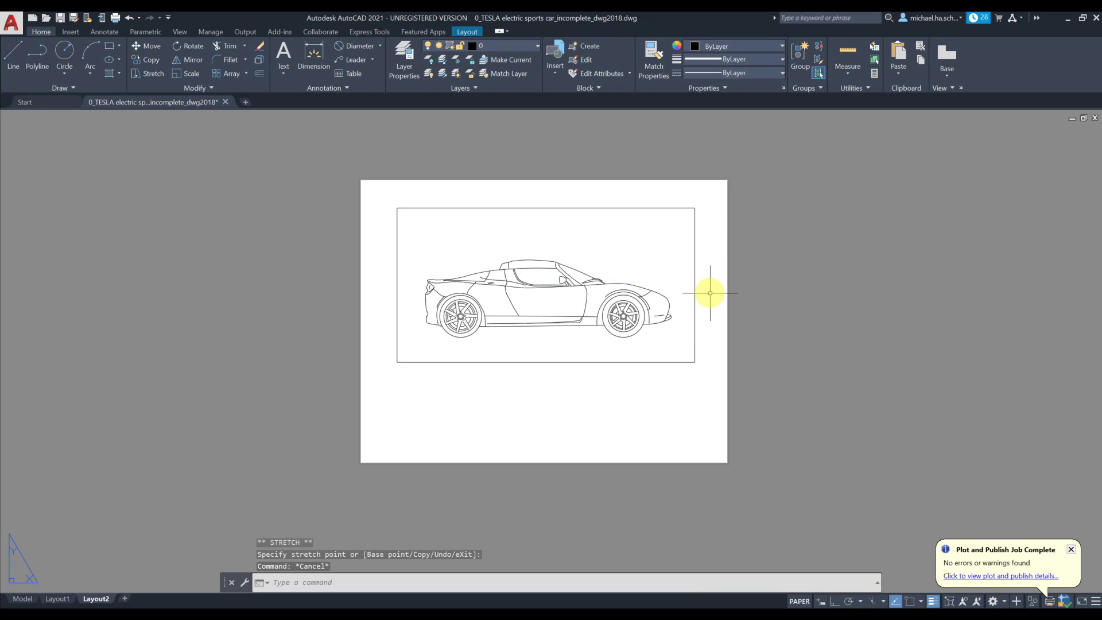
Compare the Layout1 and Layout2 page setups in the Page Setup Manager and open the Layout2 setup for modification.
middle_click_drag(610, 268, 596, 268)
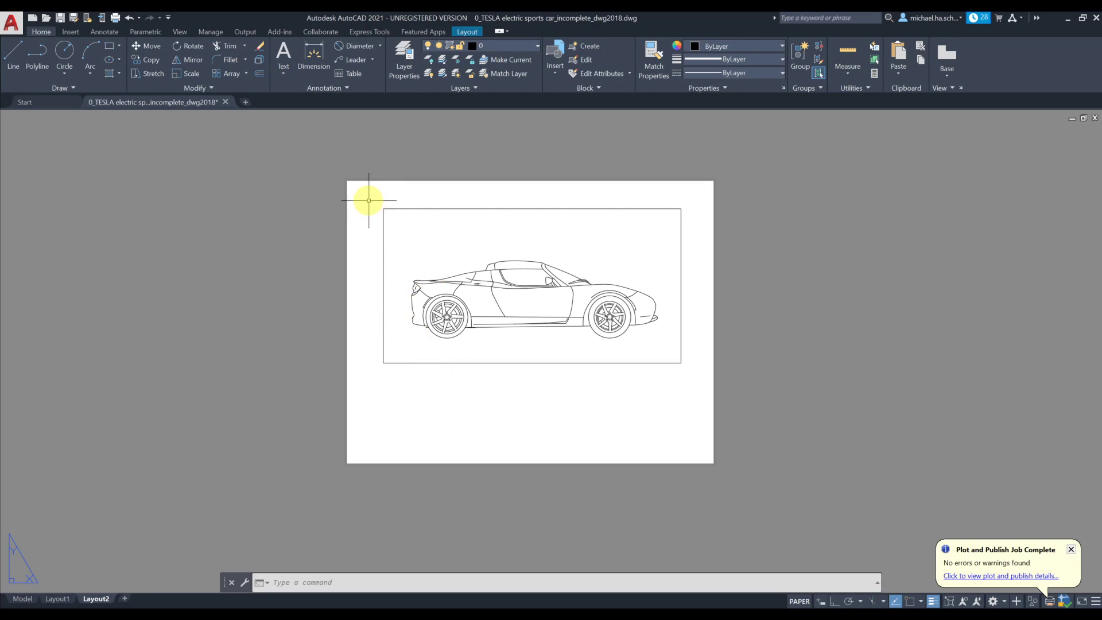
left_click(12, 24)
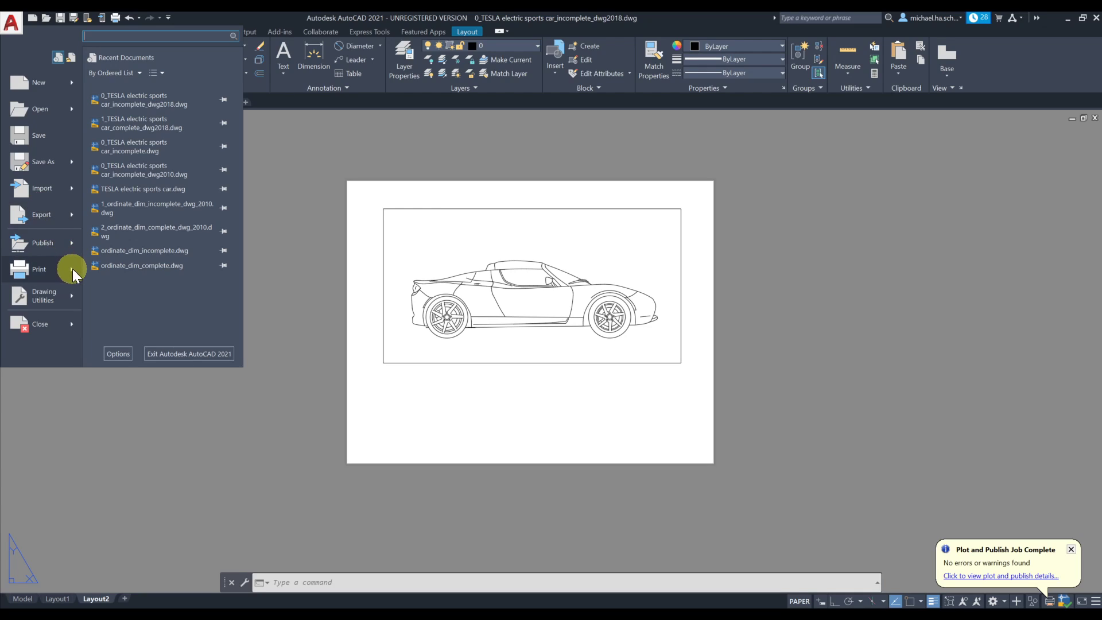
mouse_move(73, 269)
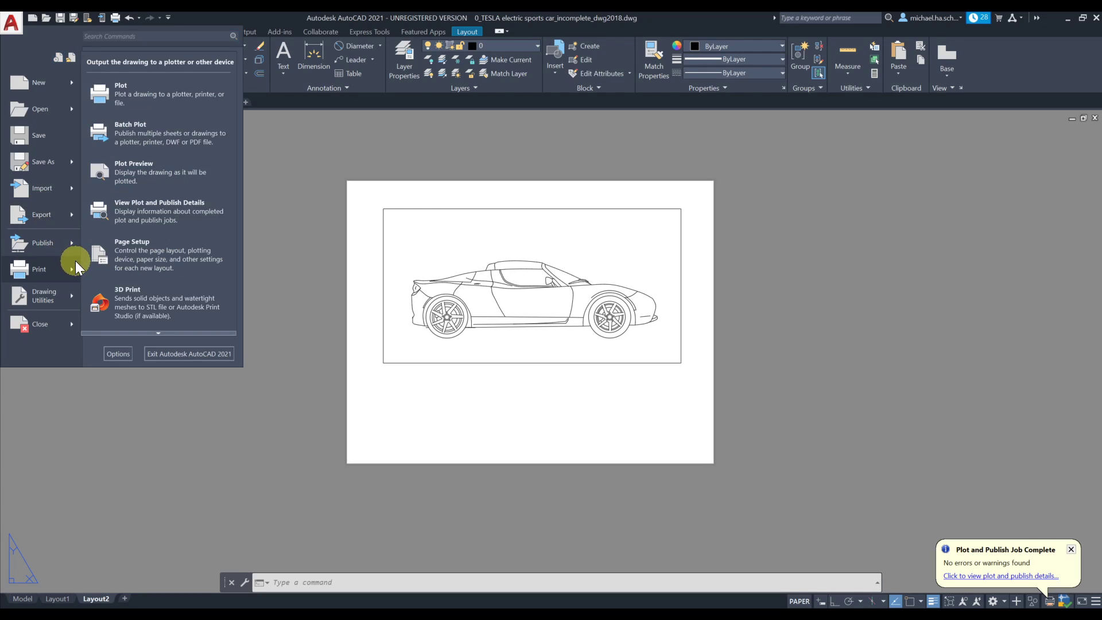
left_click(106, 255)
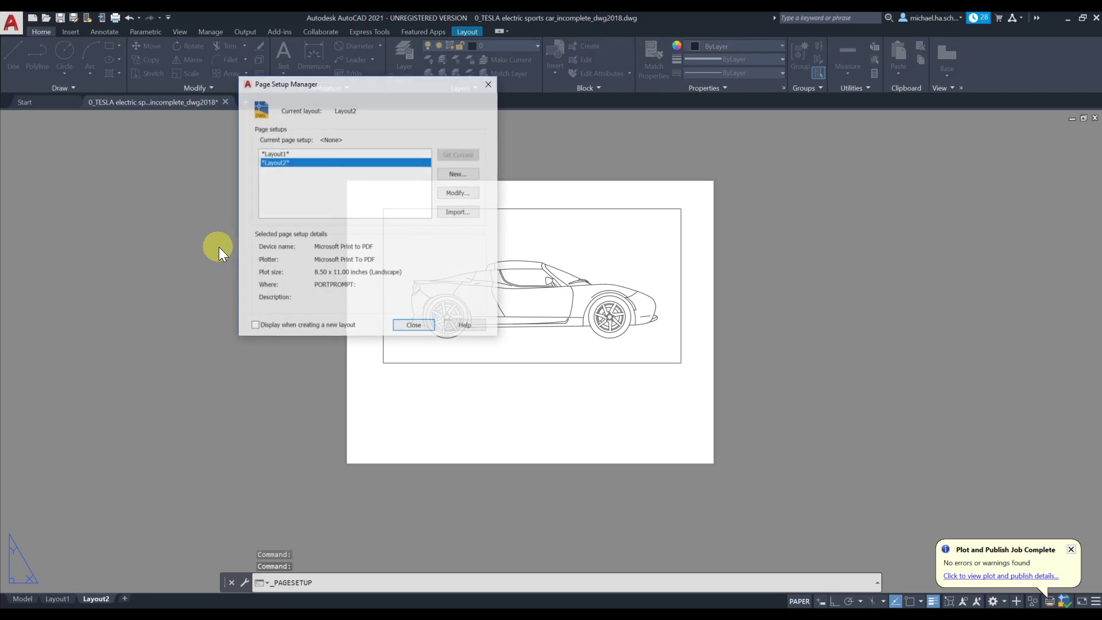
left_click(279, 154)
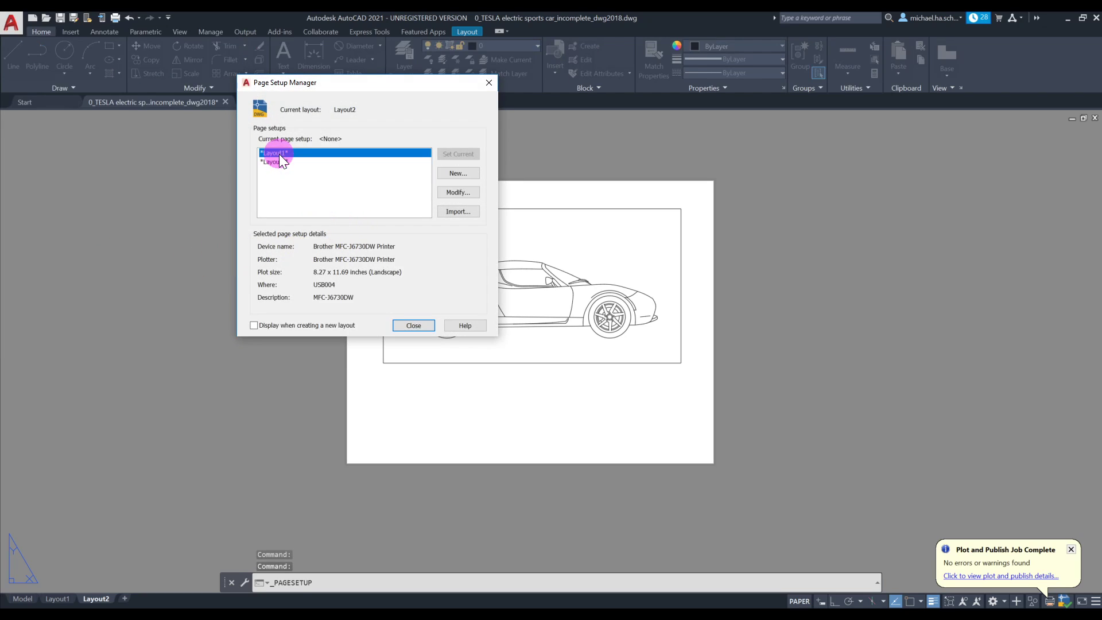
left_click(277, 162)
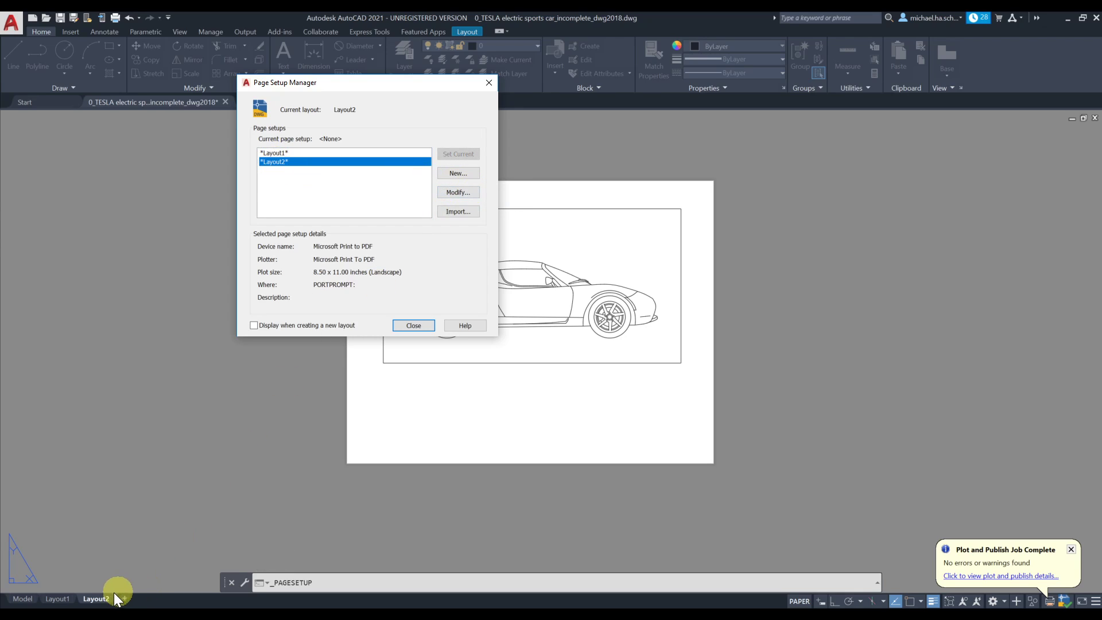
left_click(464, 192)
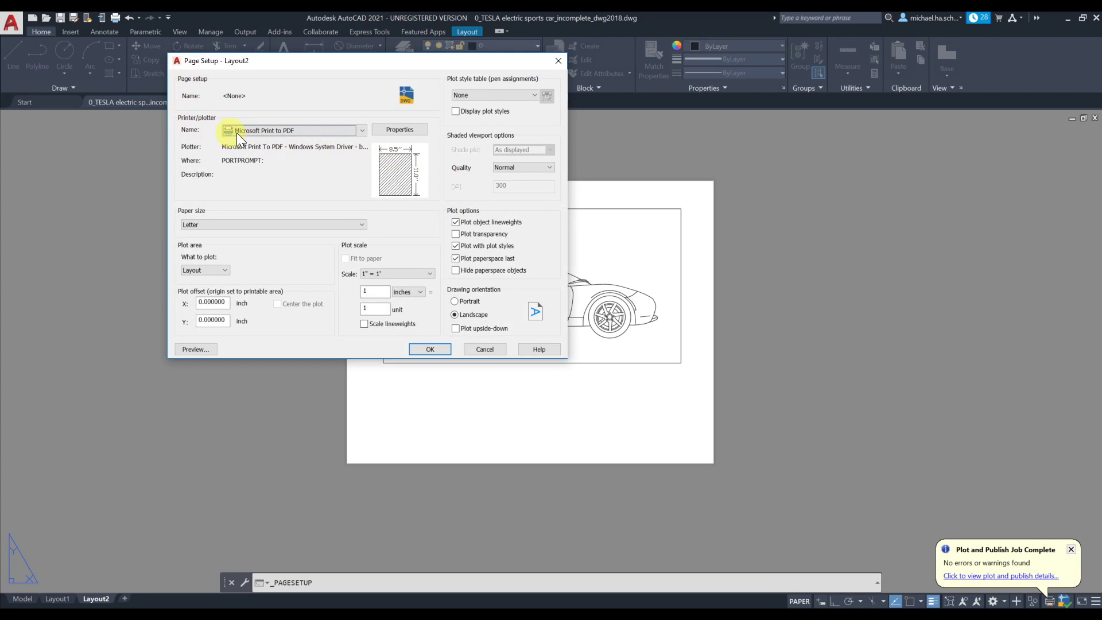
Choose Microsoft Print to PDF as the plotter and Letter as the paper size for Layout2.
left_click(266, 134)
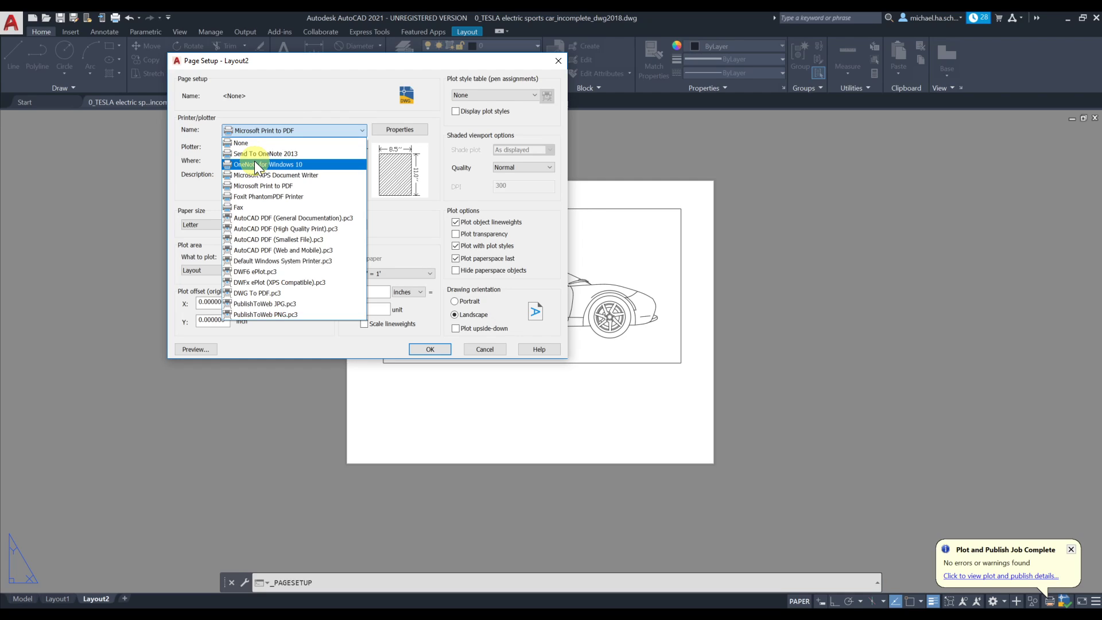
left_click(292, 185)
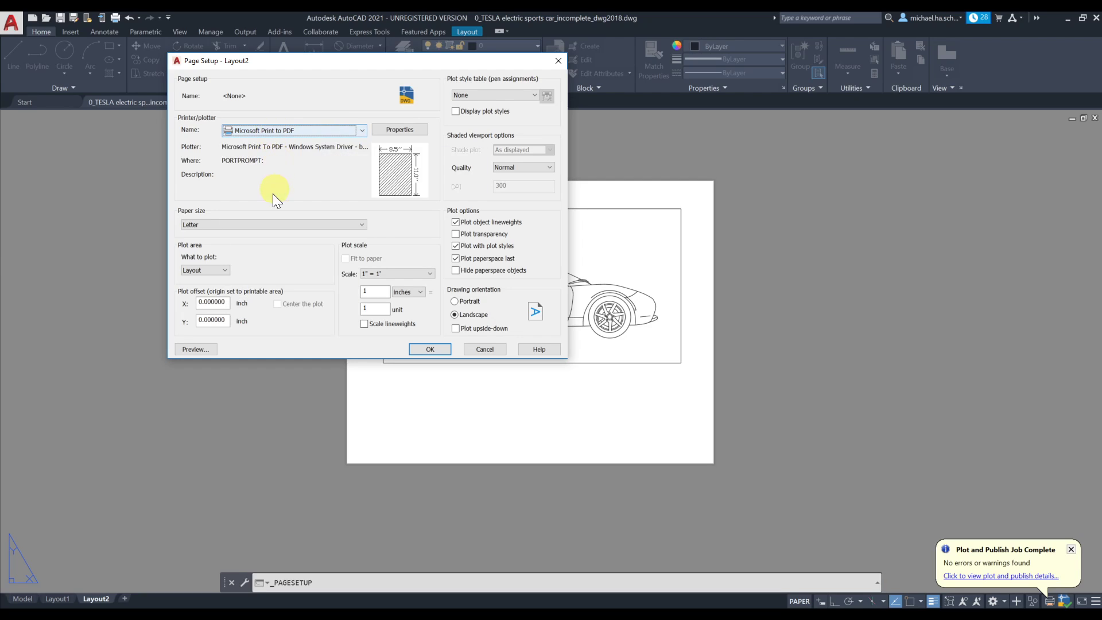
left_click(247, 223)
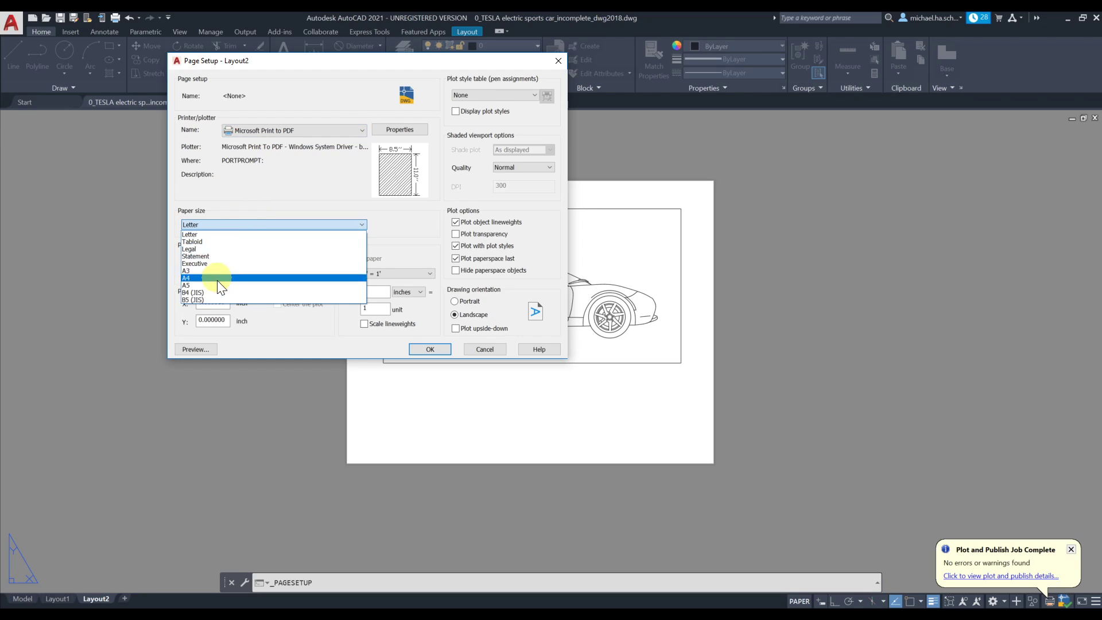
left_click(205, 234)
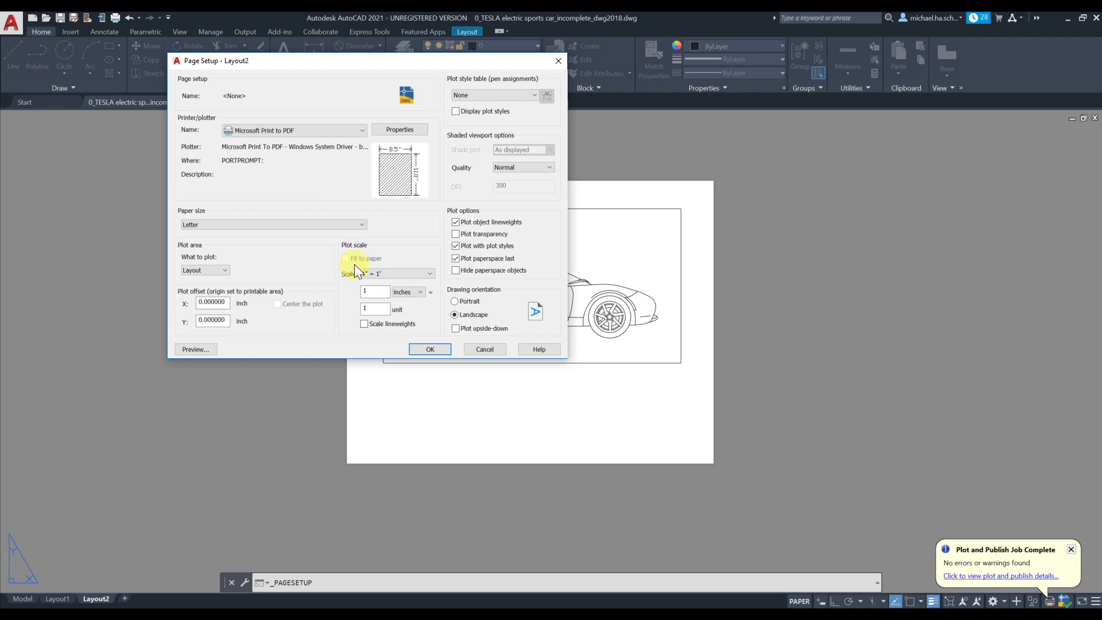
Set the Layout2 plot scale to 1:1, accept the page setup and close the Page Setup Manager.
left_click(374, 274)
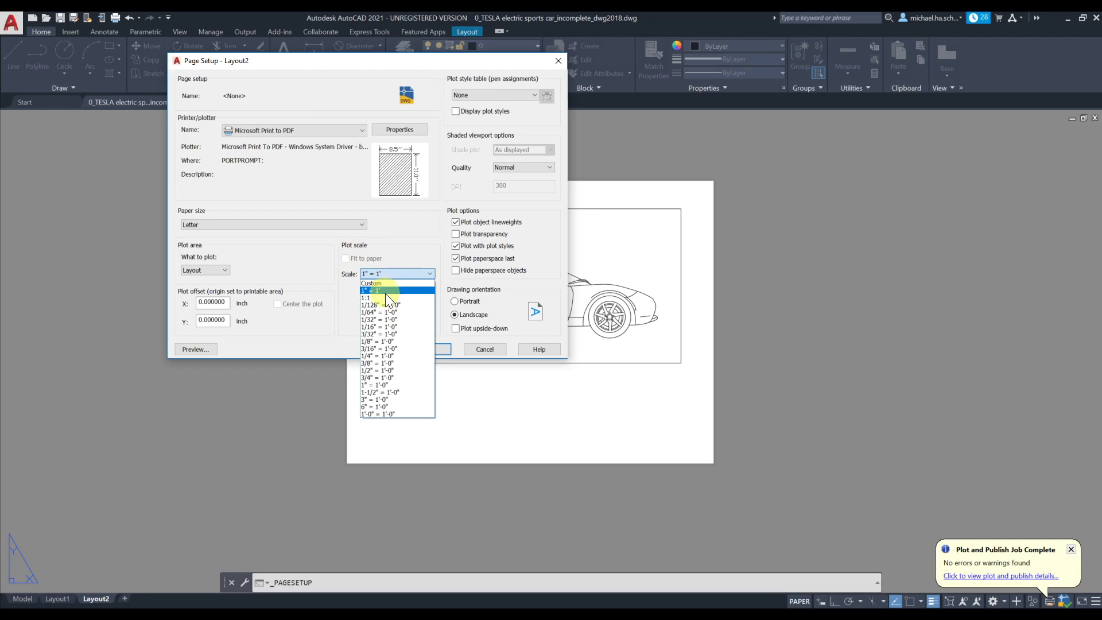
left_click(385, 298)
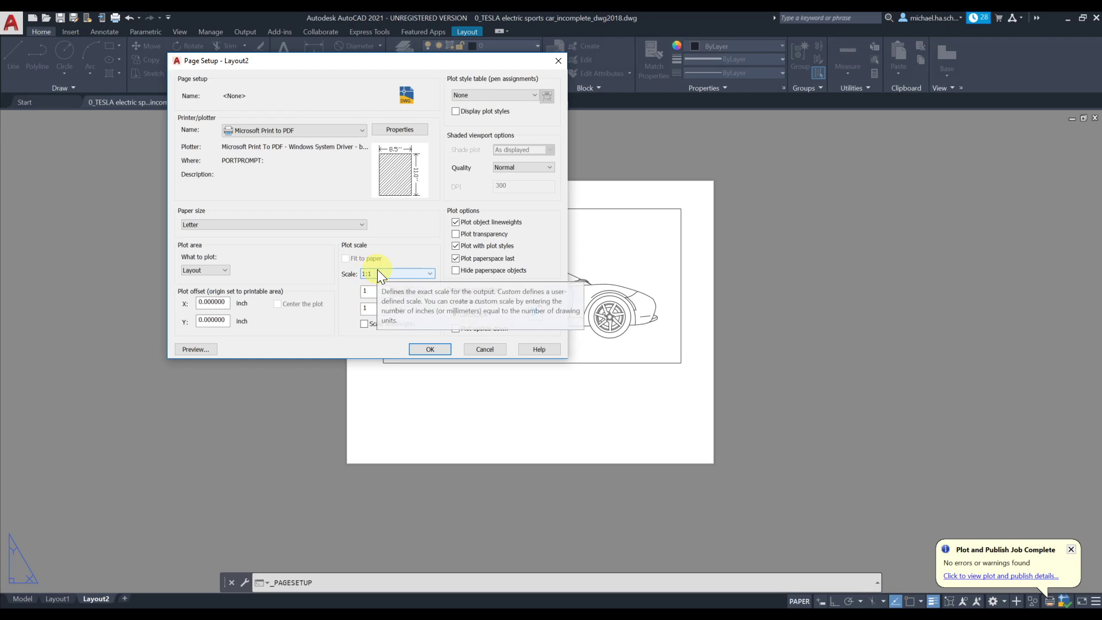
left_click(368, 292)
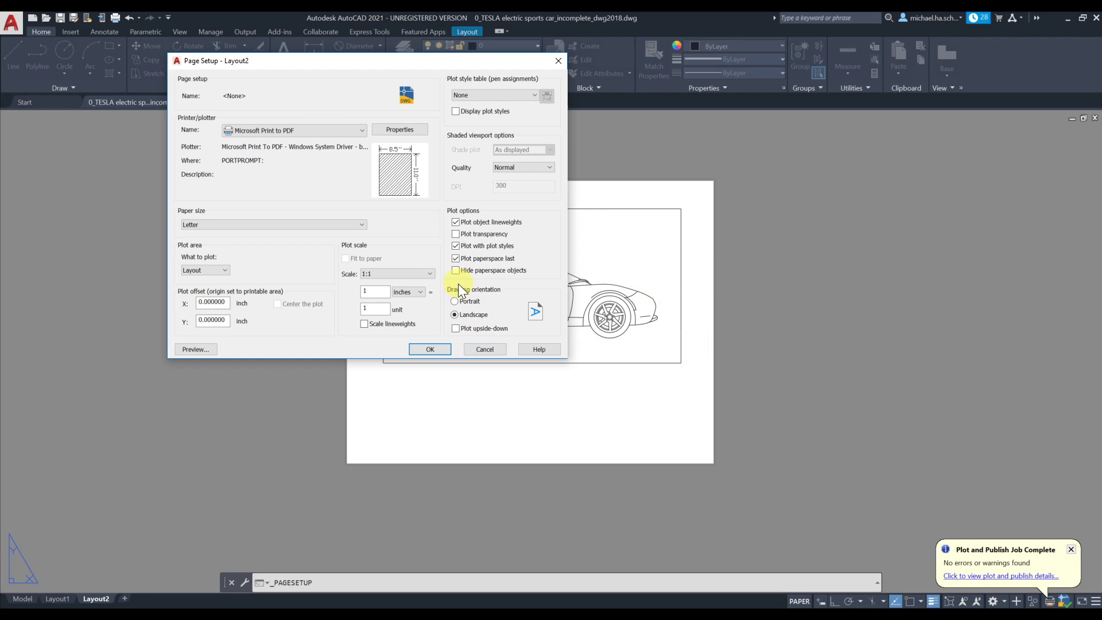
left_click(431, 350)
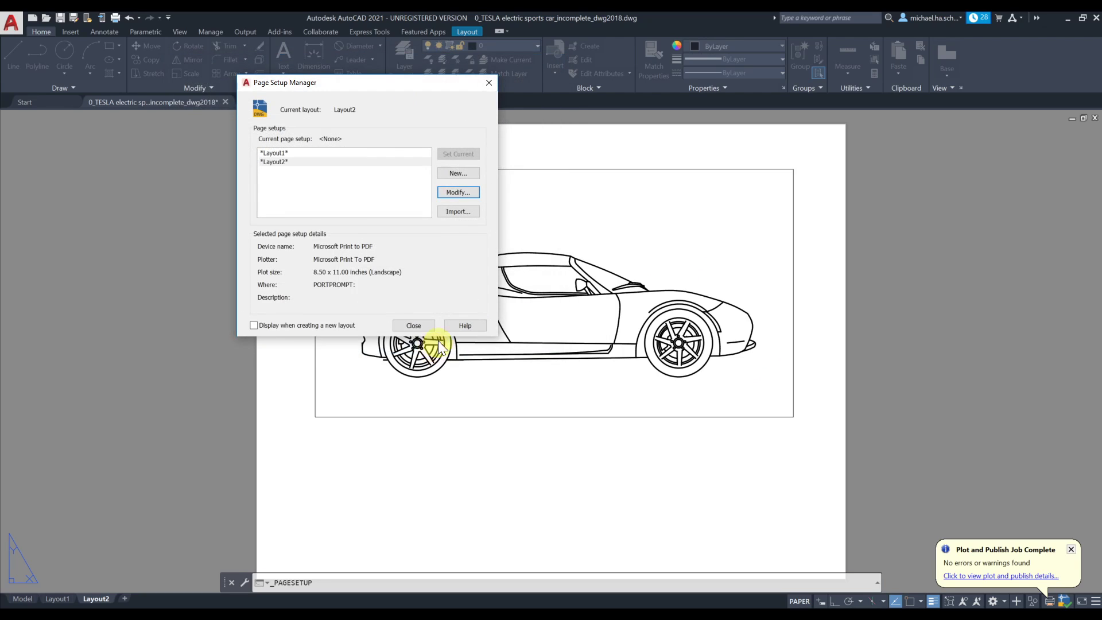
left_click(417, 325)
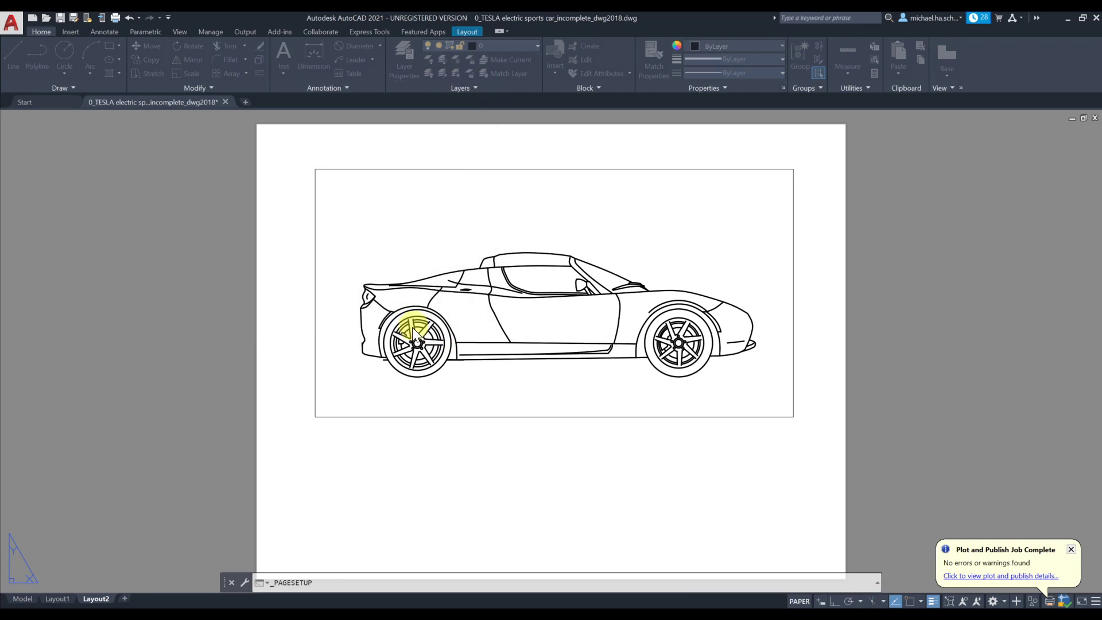
scroll(381, 342, "down", 2)
middle_click_drag(382, 343, 376, 319)
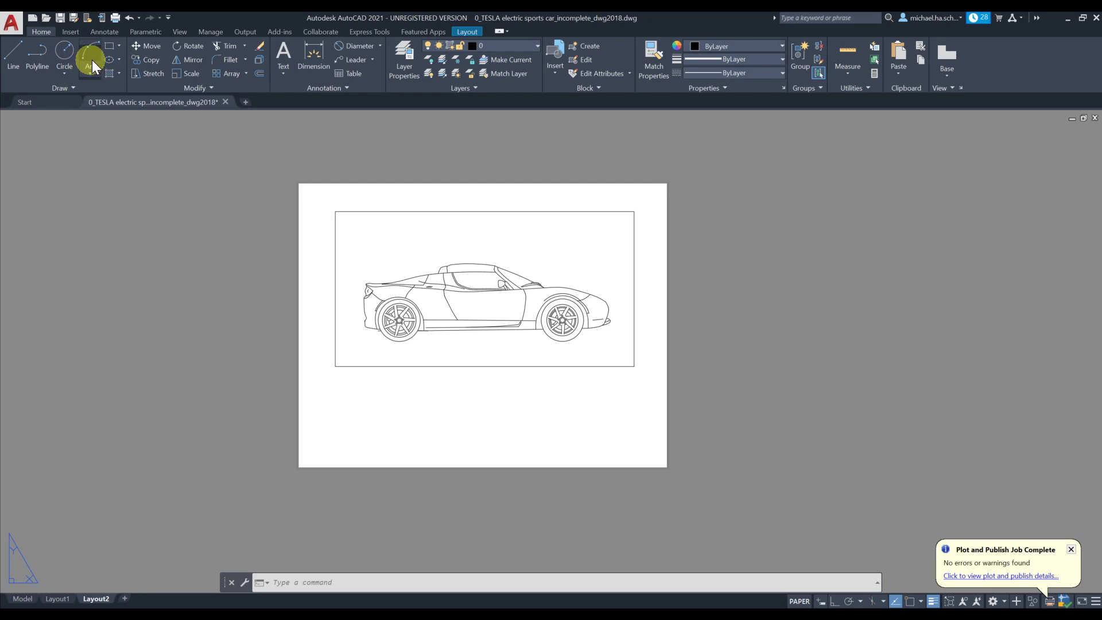
left_click(108, 46)
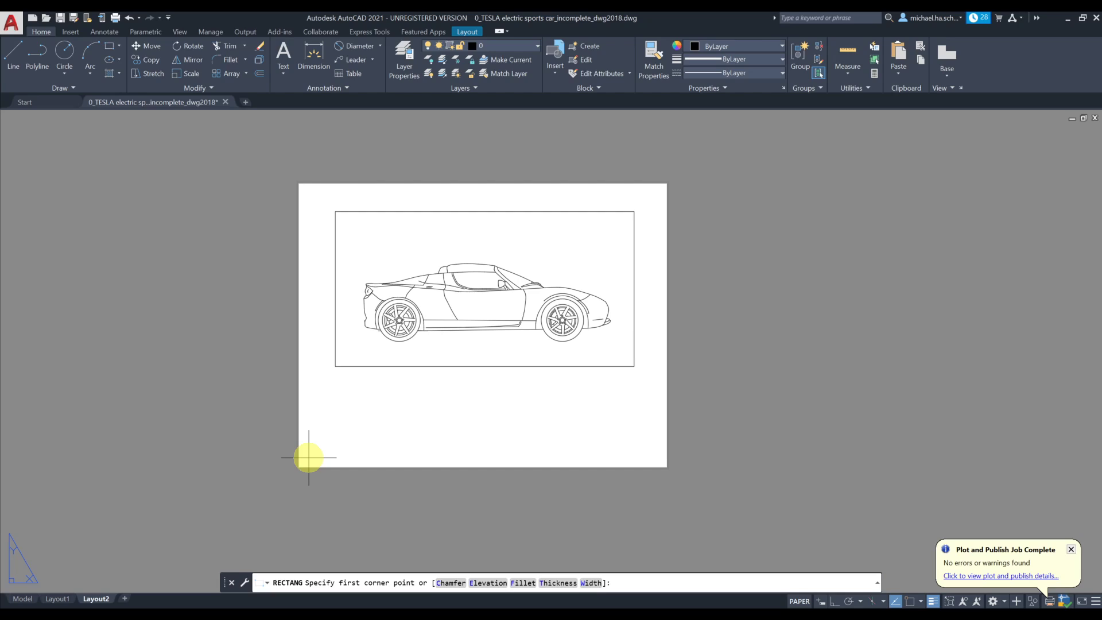
type("5,.25")
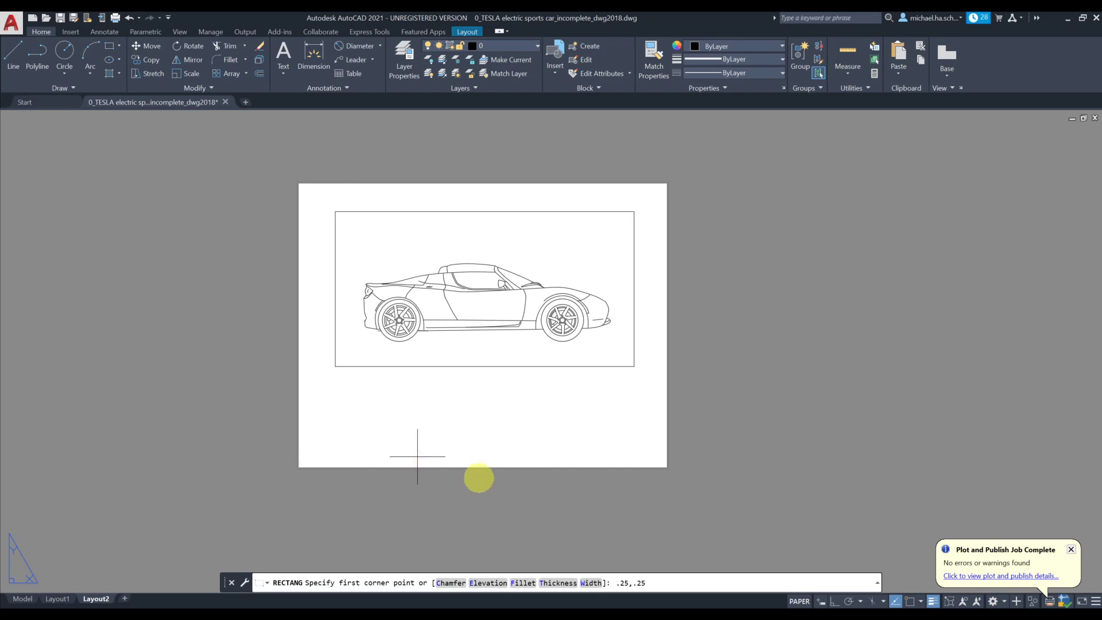
left_click(655, 584)
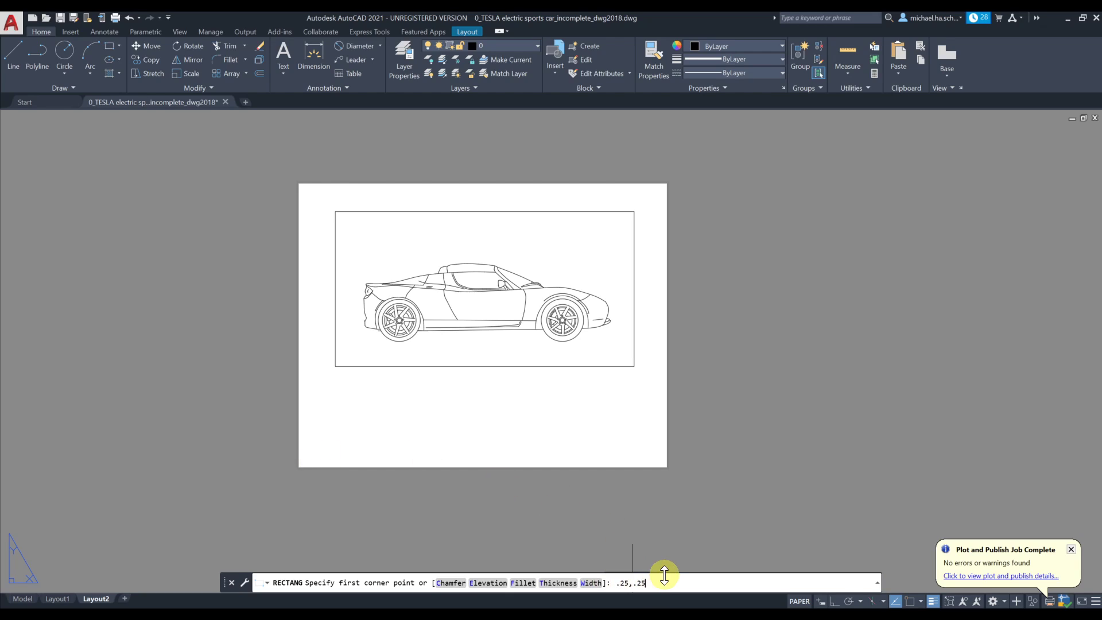
key("Return")
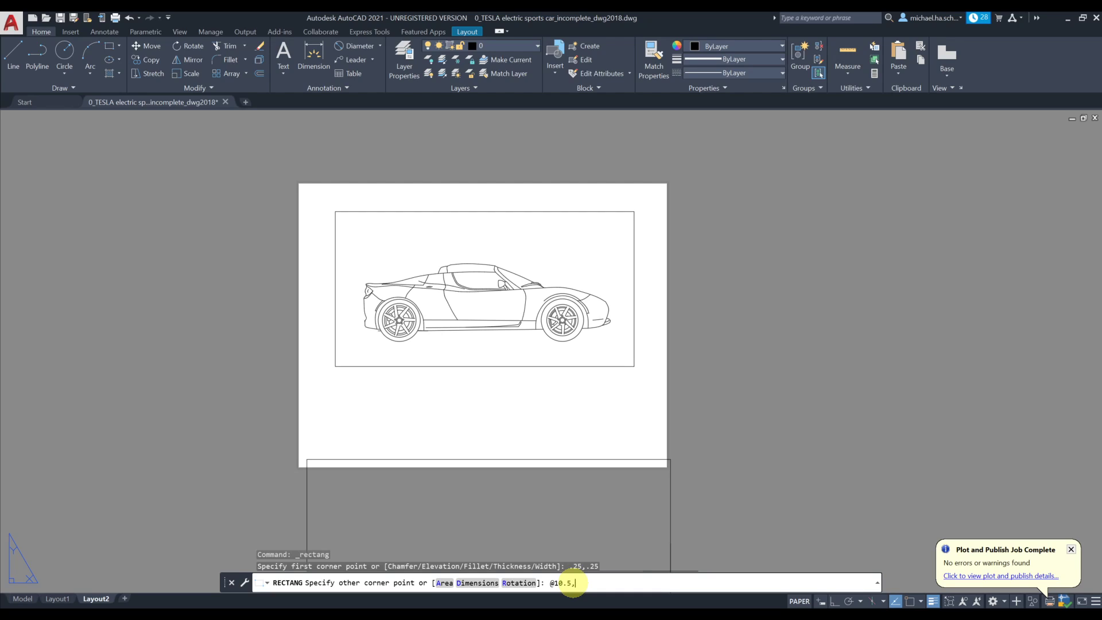
key("Return")
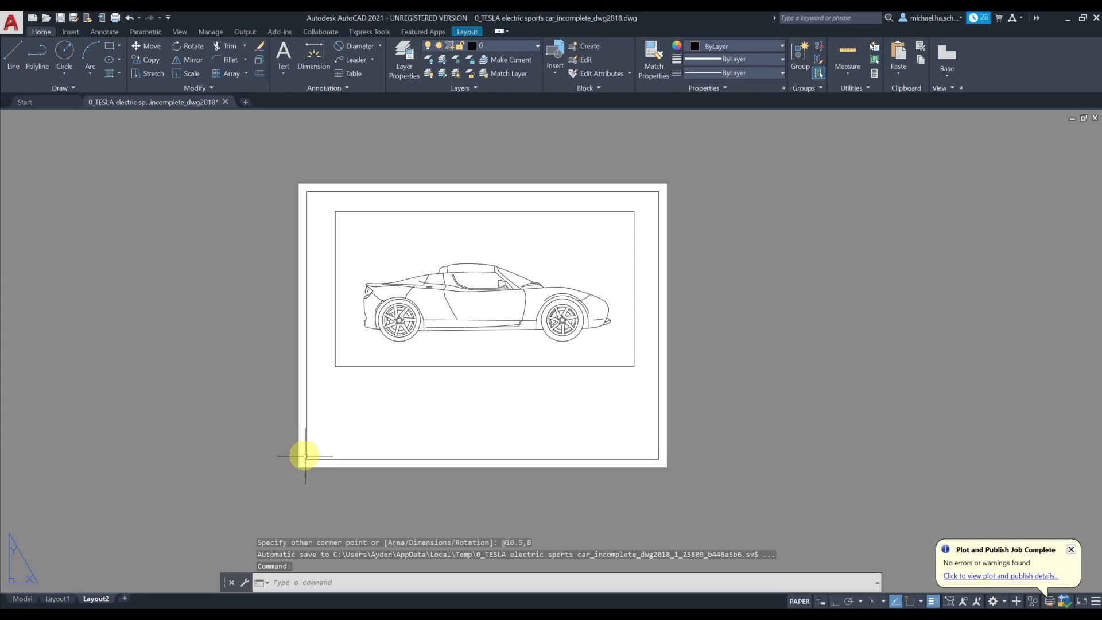
left_click(390, 461)
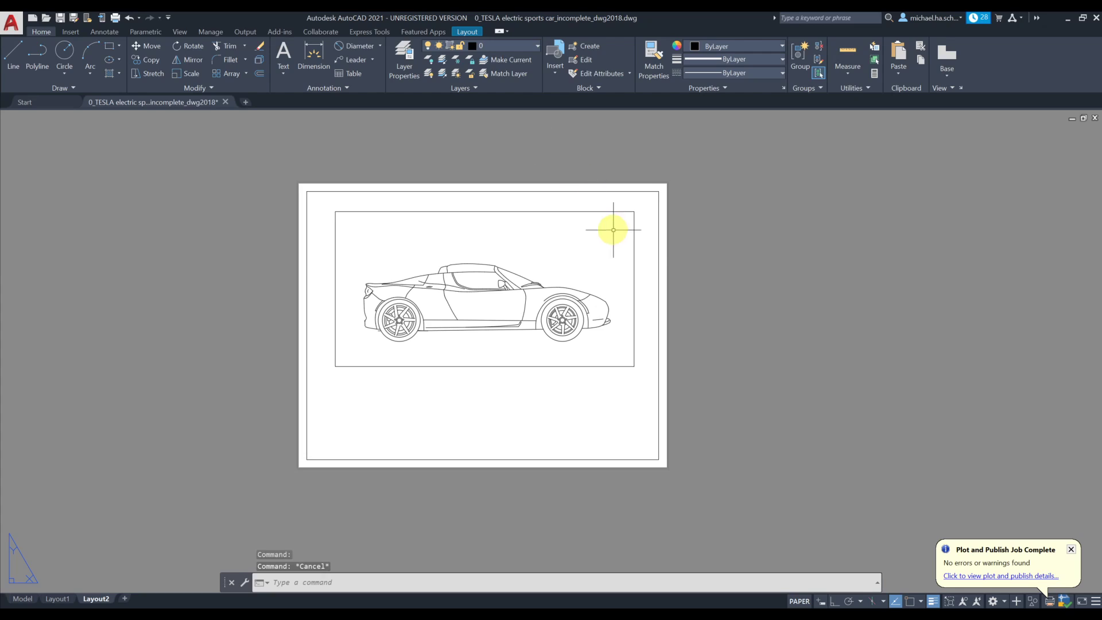
scroll(652, 281, "up", 2)
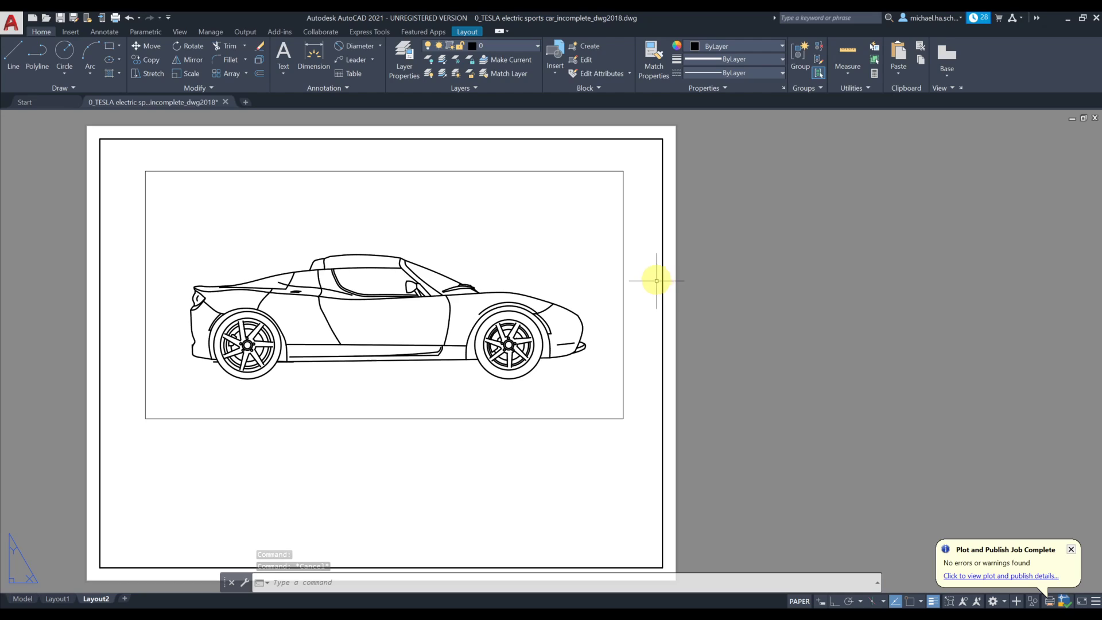
middle_click_drag(645, 300, 644, 285)
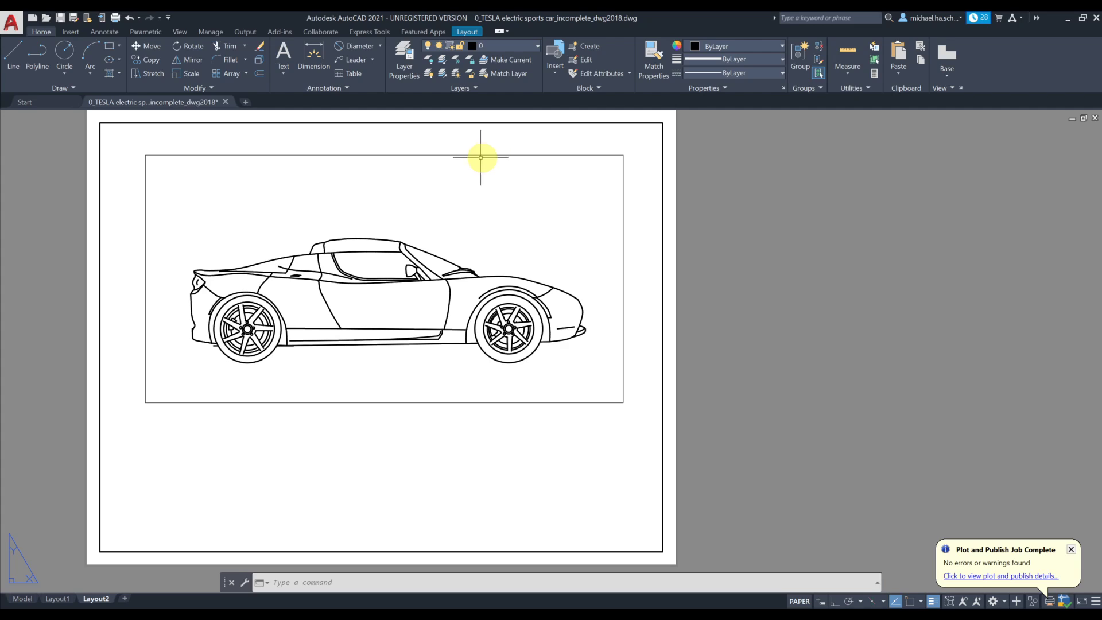
mouse_move(482, 153)
middle_mouse_down()
mouse_move(467, 165)
mouse_move(490, 162)
middle_mouse_up()
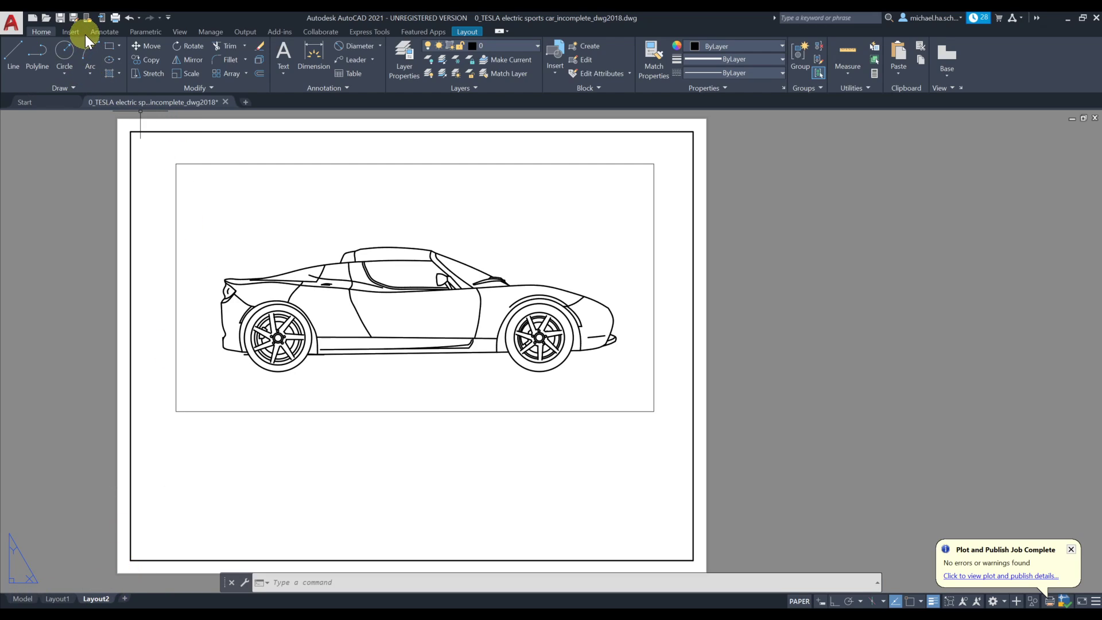
left_click(13, 23)
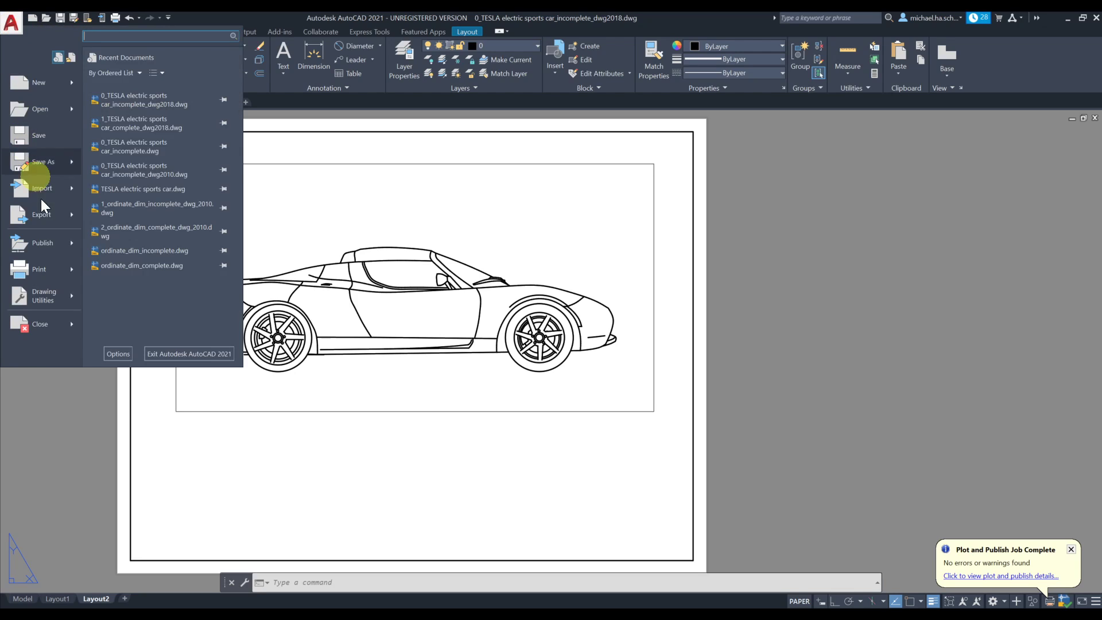
left_click(71, 272)
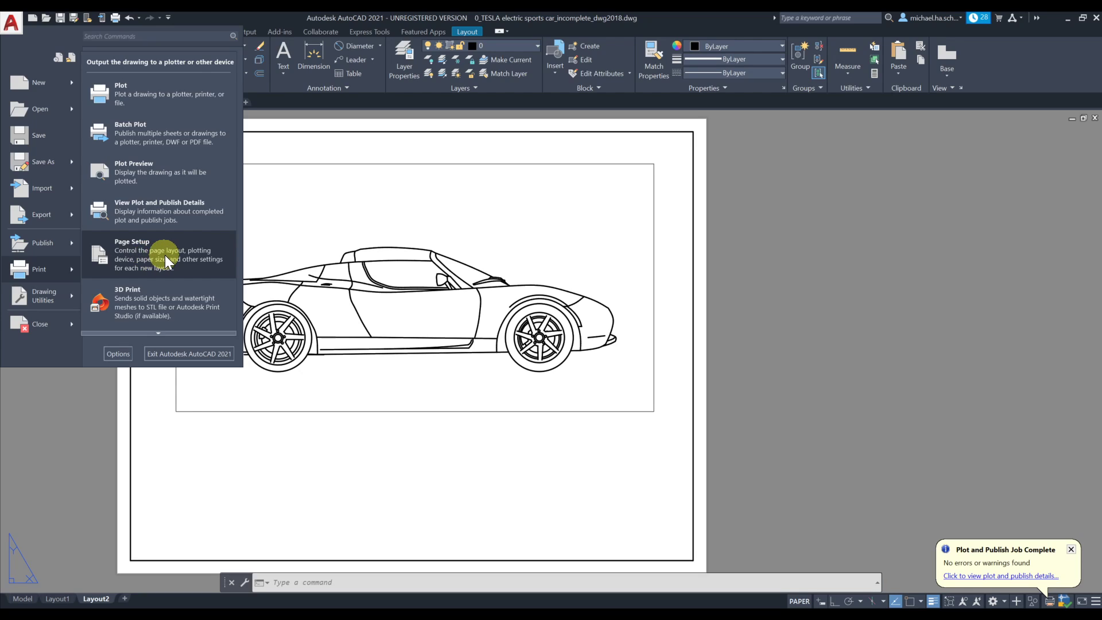
left_click(149, 255)
left_click(660, 235)
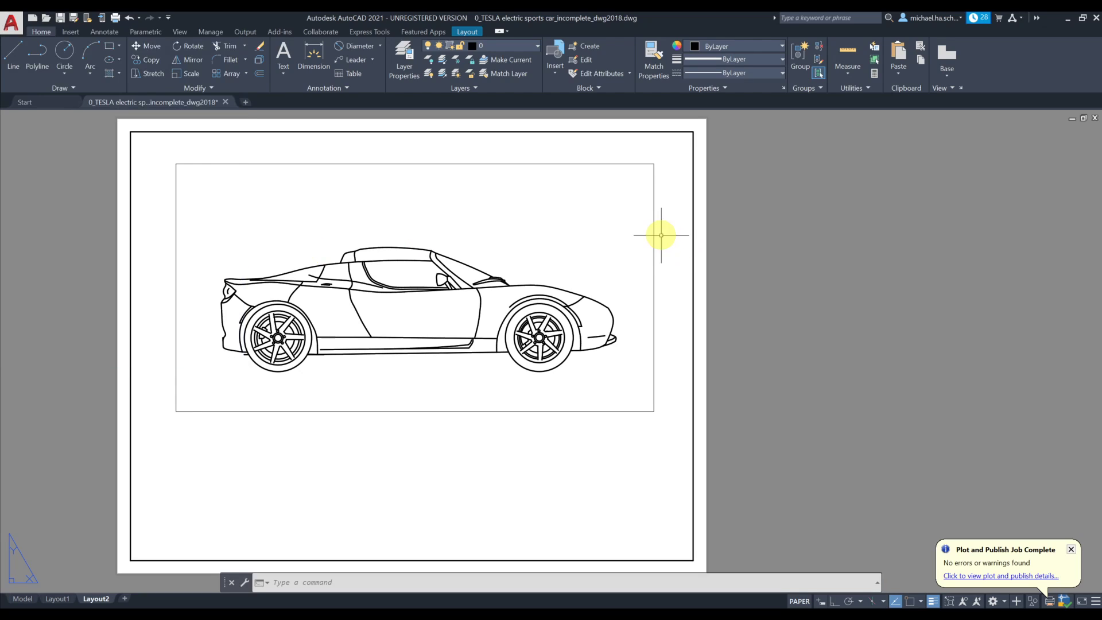
scroll(646, 286, "down", 2)
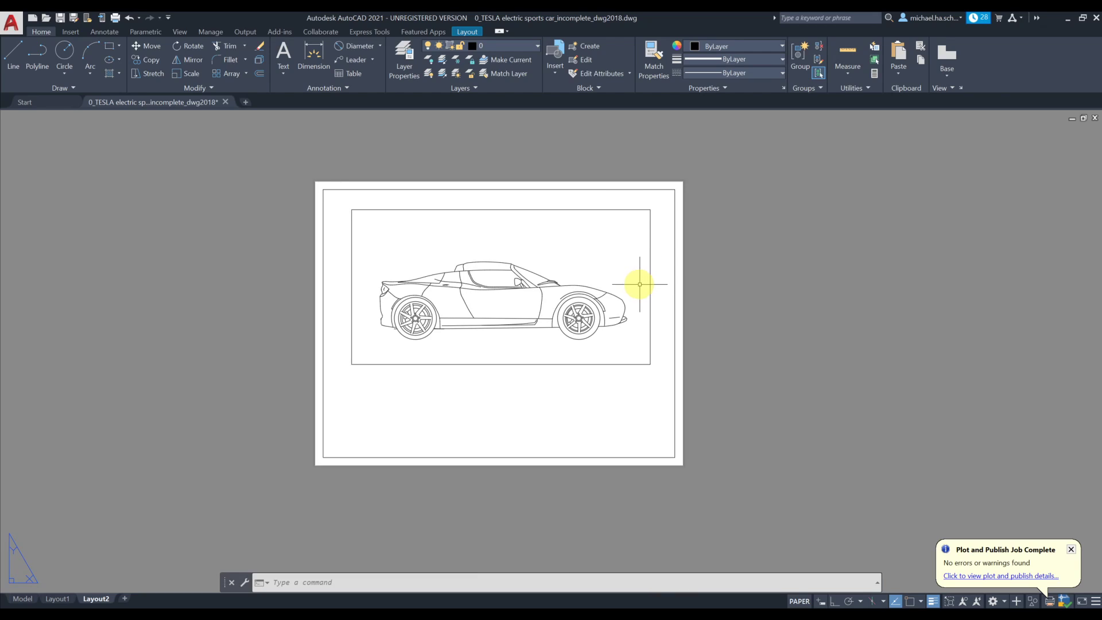
scroll(638, 282, "up", 2)
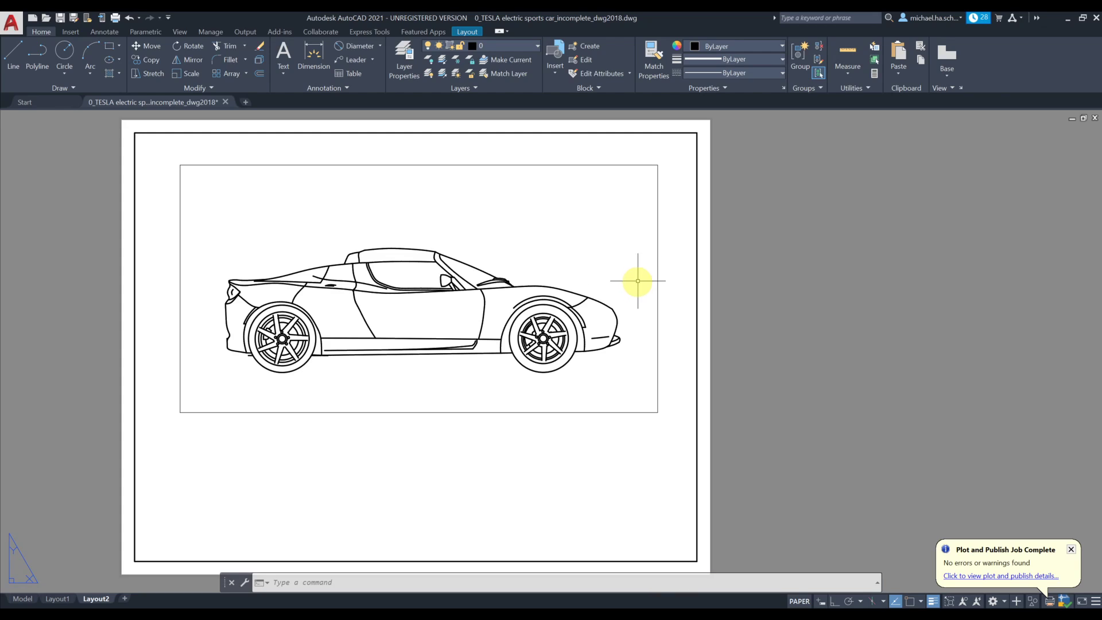
Reshape the car viewport by stretching its corners, lowering its upper edge and widening it almost to both sides of the sheet border.
left_click(656, 215)
left_click(657, 216)
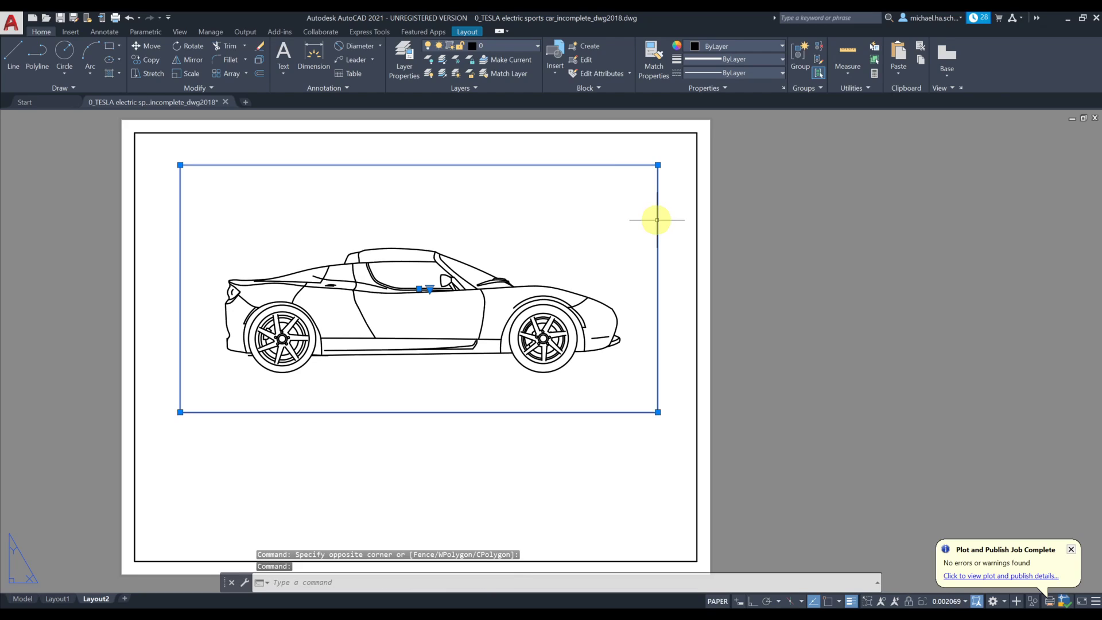
left_click(657, 164)
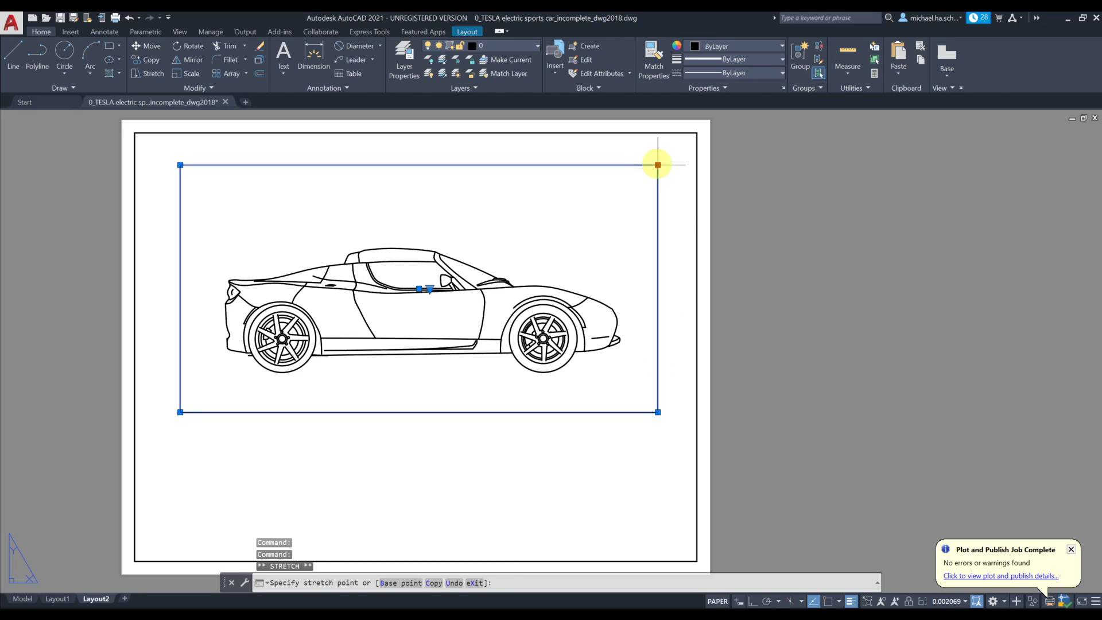
left_click(670, 216)
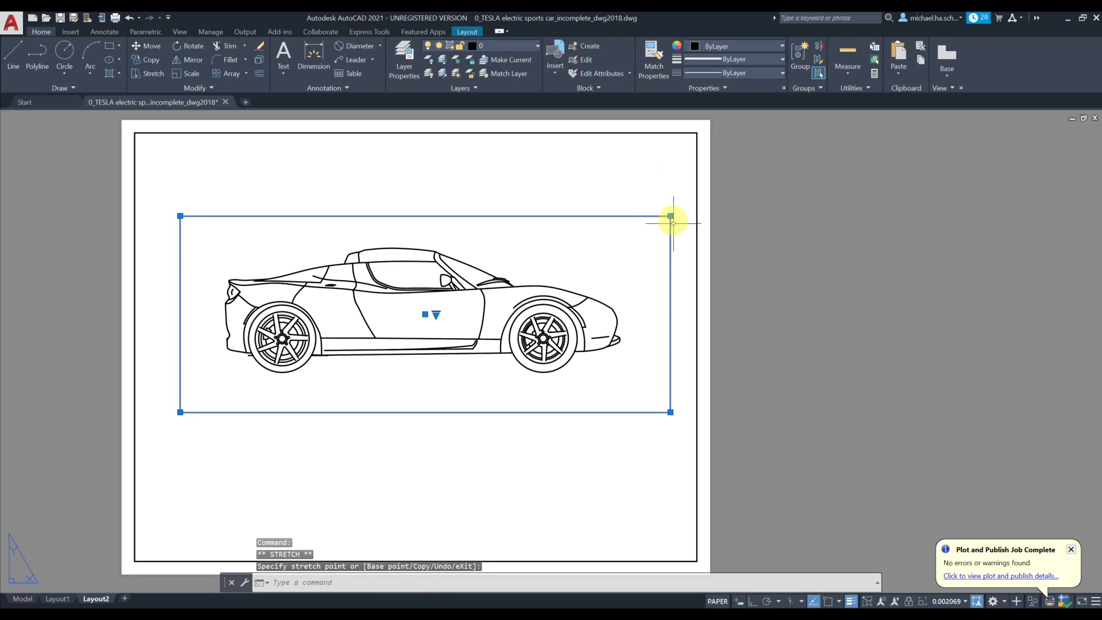
left_click(670, 412)
left_click(687, 431)
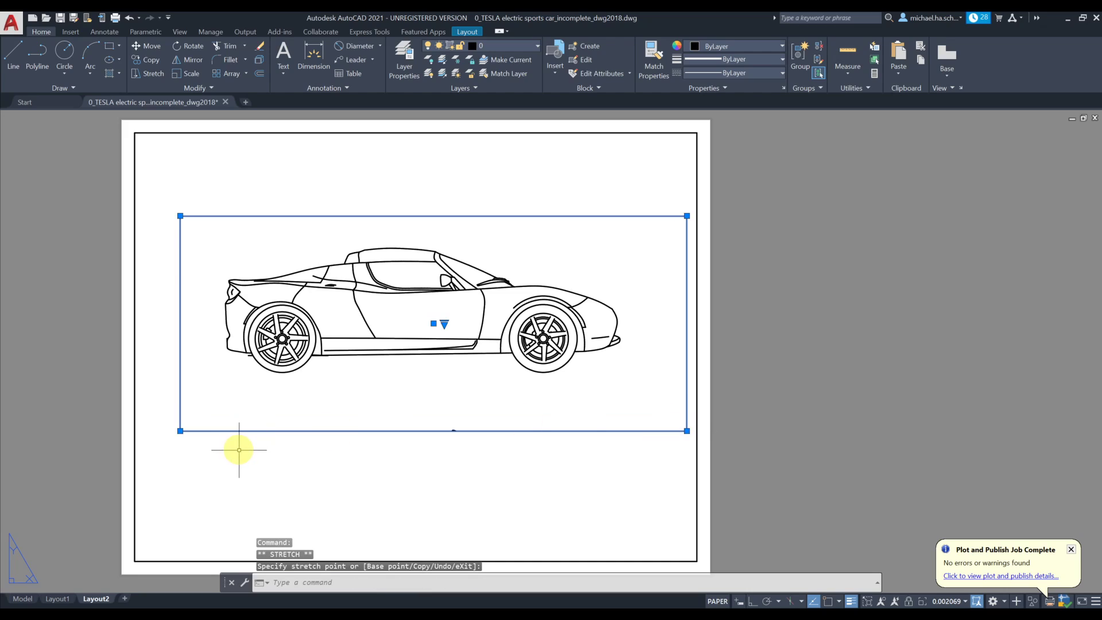
left_click(180, 431)
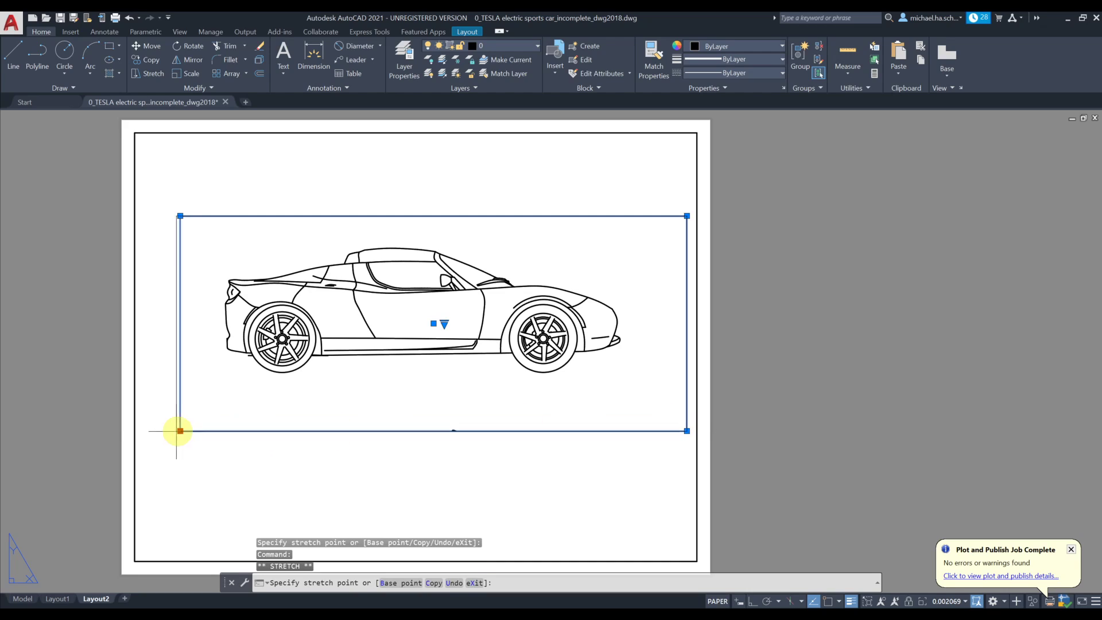
left_click(143, 435)
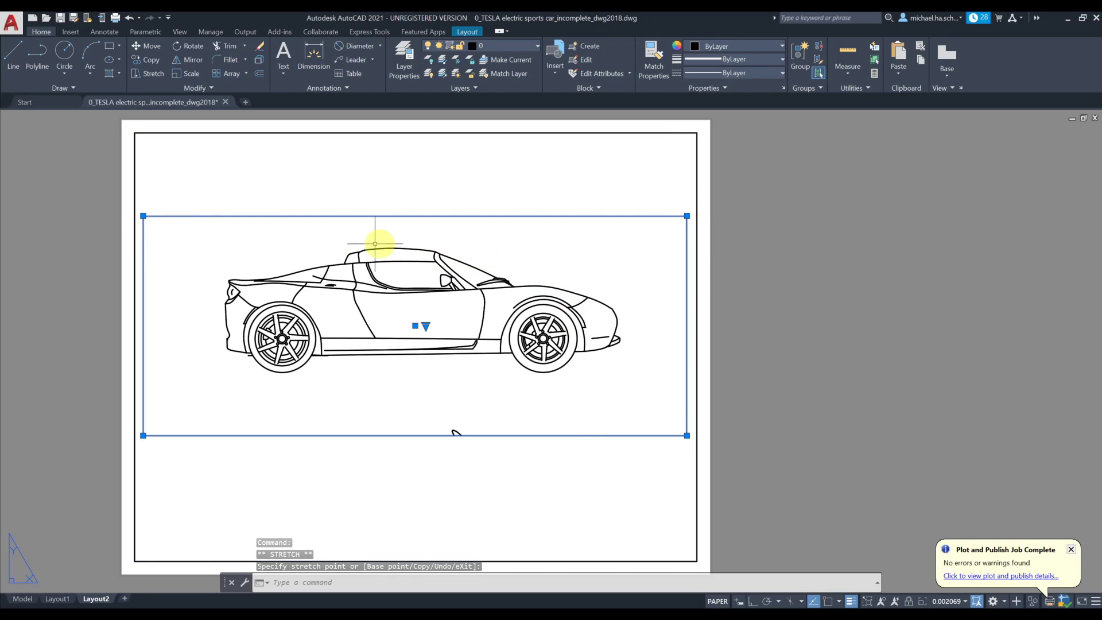
key("Escape")
Activate the viewport's model space and fit all four car views near the middle of the viewport.
double_click(240, 226)
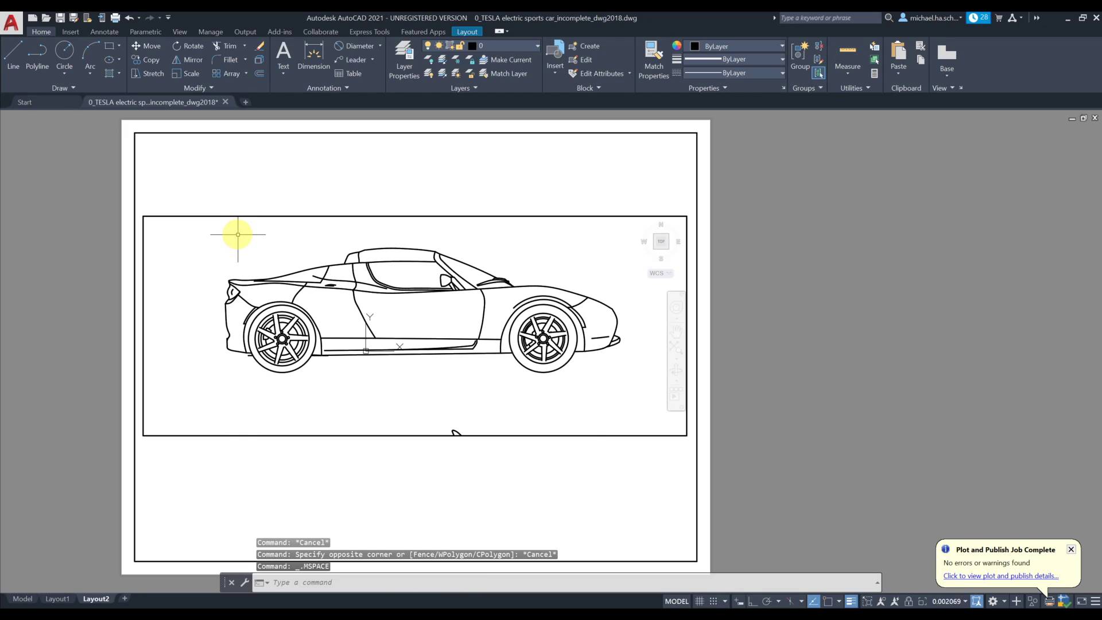
scroll(239, 232, "down", 4)
scroll(238, 235, "down", 2)
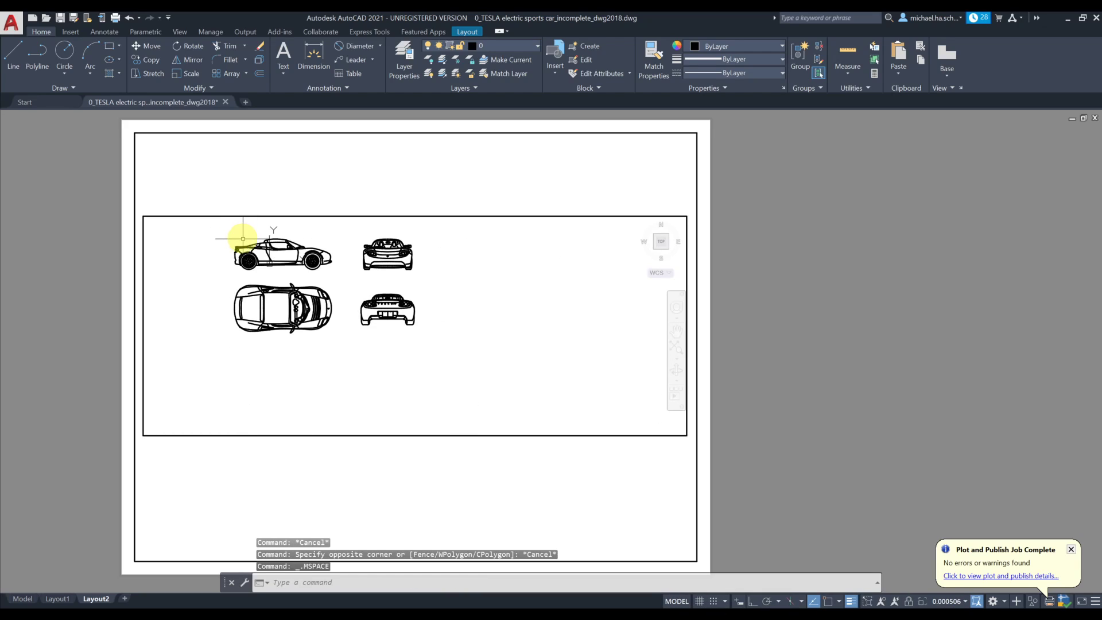
middle_click_drag(242, 239, 329, 267)
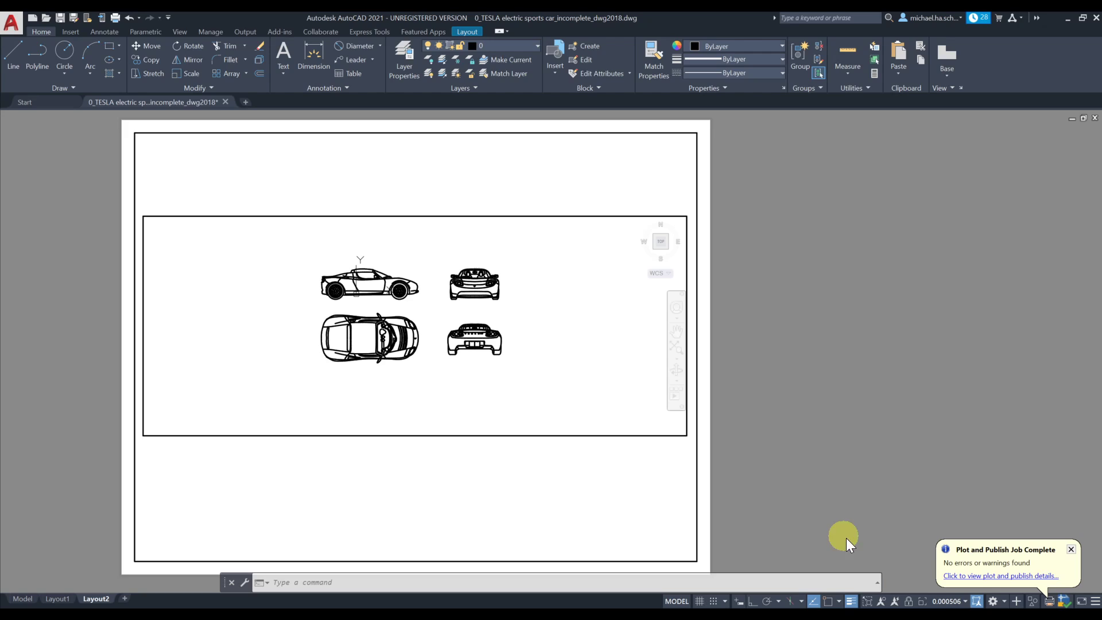
Add a custom drawing scale named 1:1000 with 1 paper unit equal to 1000 drawing units.
left_click(942, 602)
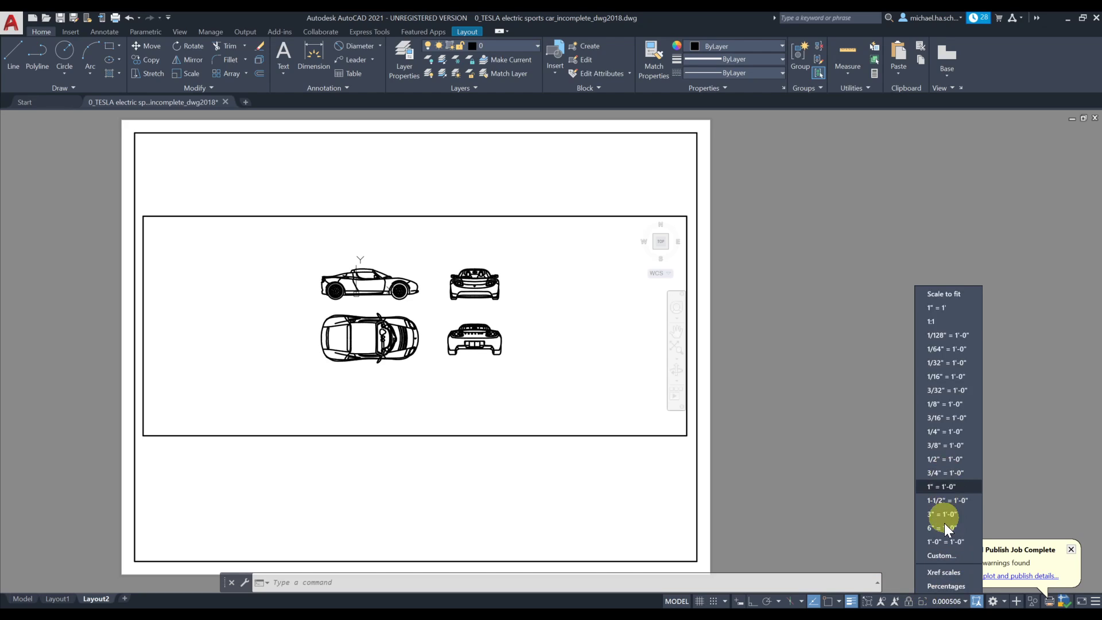
left_click(944, 556)
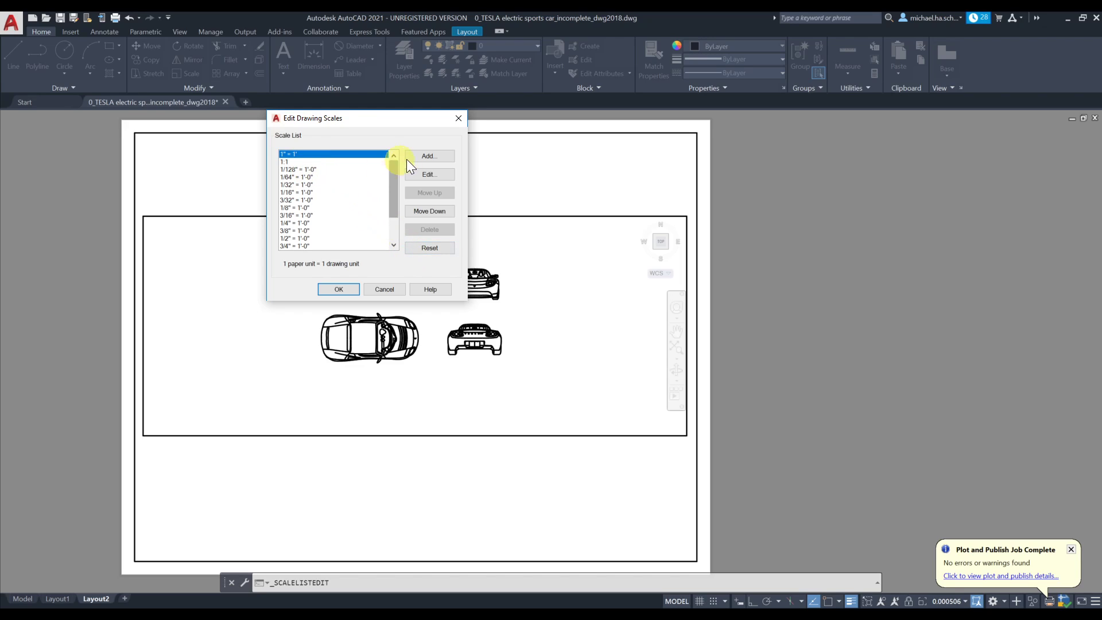
scroll(344, 178, "down", 2)
scroll(333, 185, "up", 2)
left_click(430, 155)
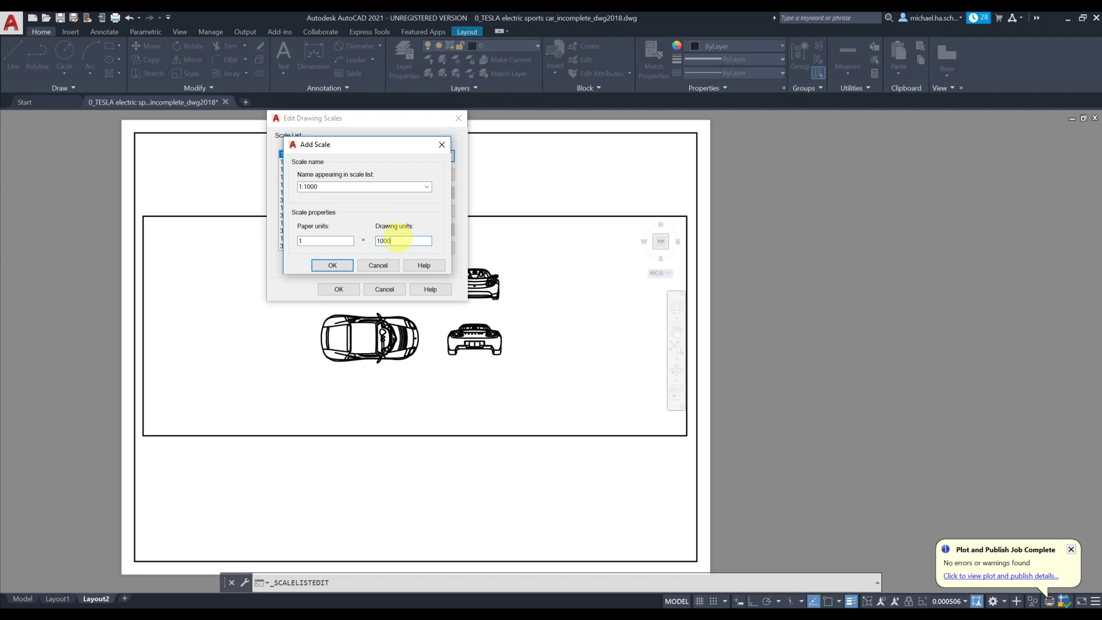
double_click(327, 181)
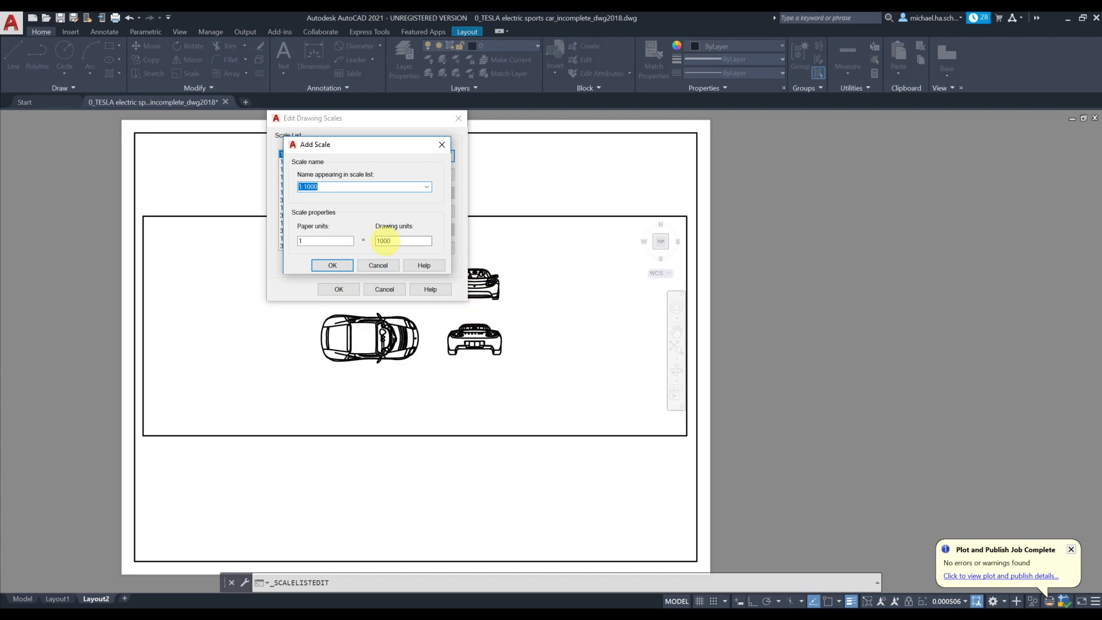
left_click(342, 263)
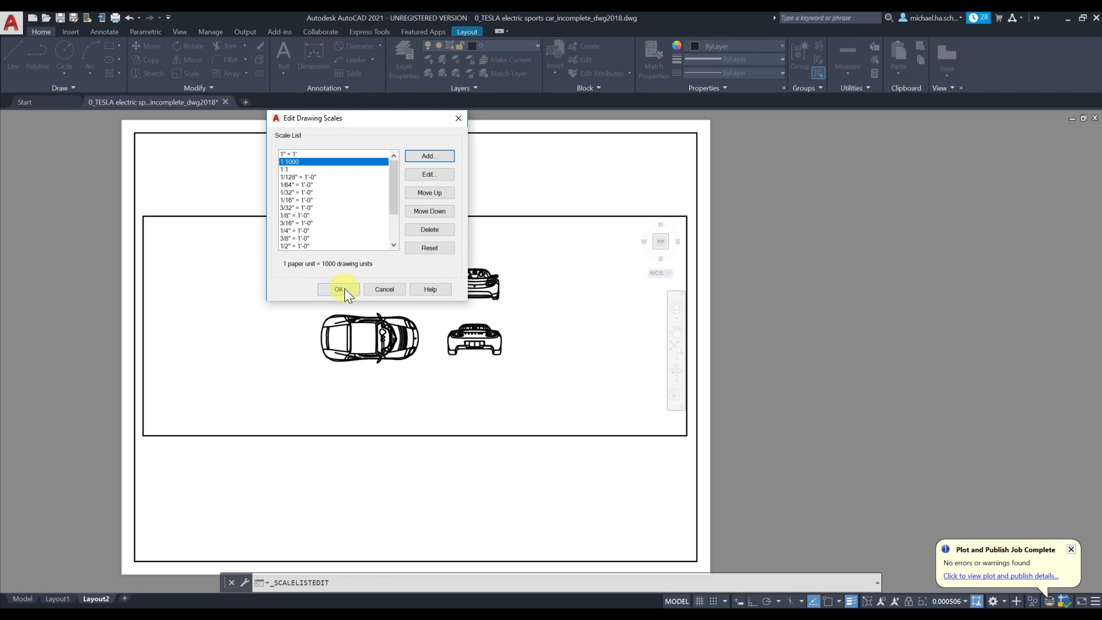
left_click(348, 289)
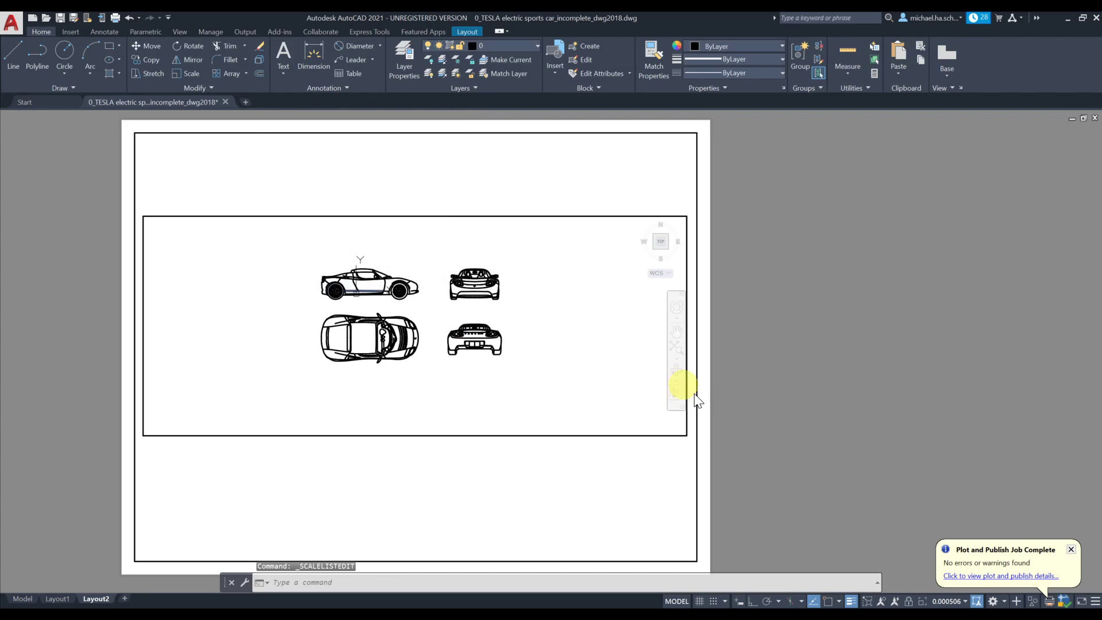
Set the viewport scale to 1:1000 and reposition the four car views so they all fit inside the viewport.
left_click(958, 601)
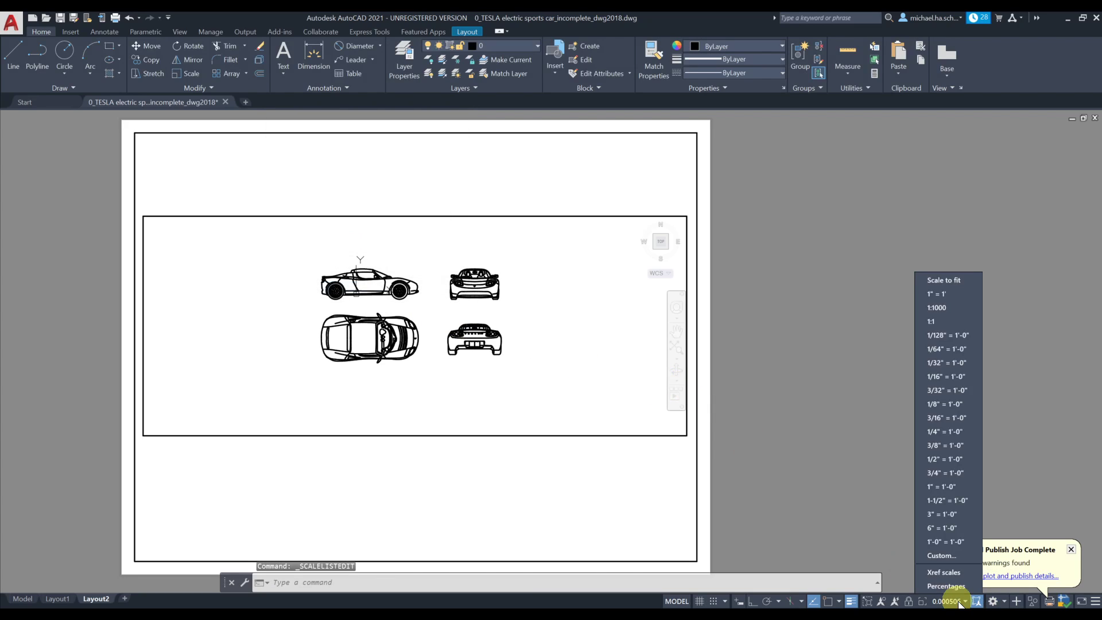
left_click(948, 308)
middle_click_drag(561, 321, 560, 343)
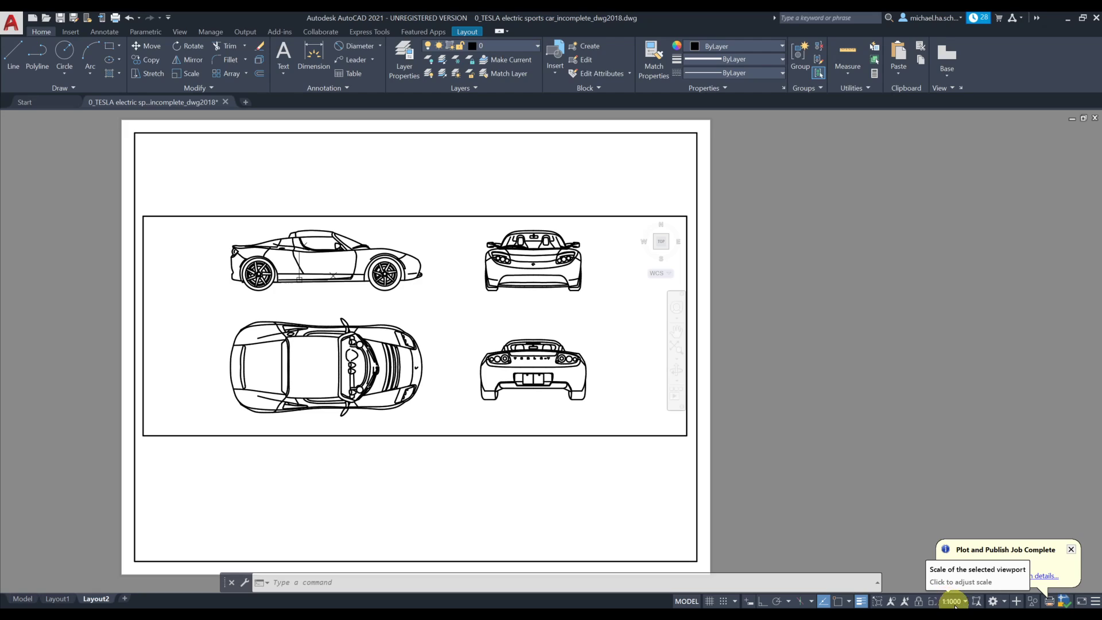
middle_click_drag(499, 303, 496, 308)
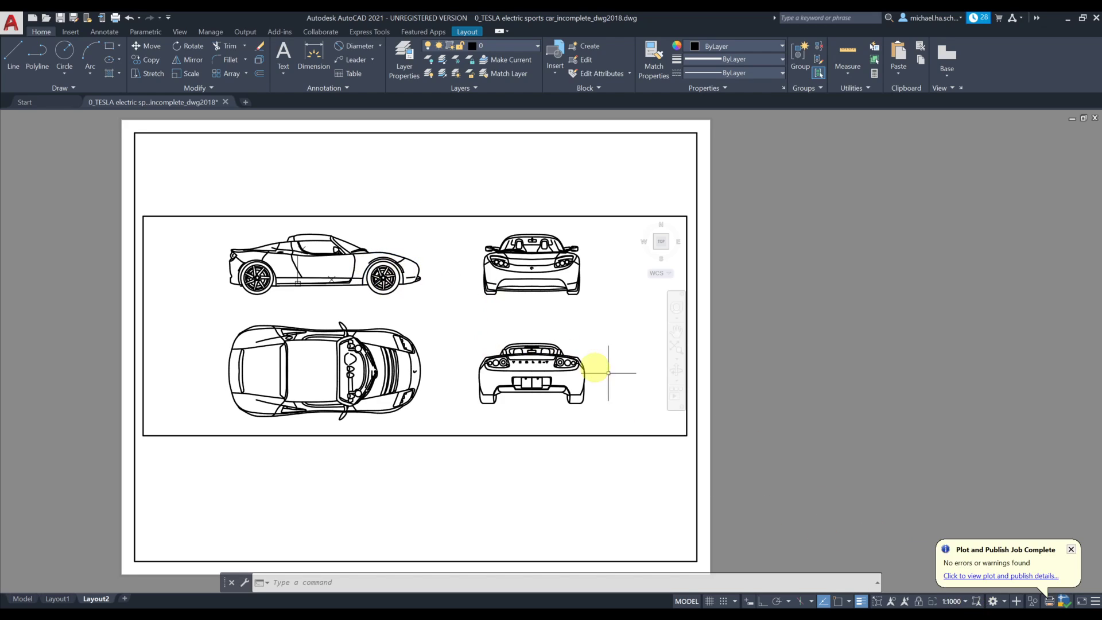
Add a custom drawing scale named 1:750 with 1 paper unit equal to 750 drawing units.
left_click(963, 602)
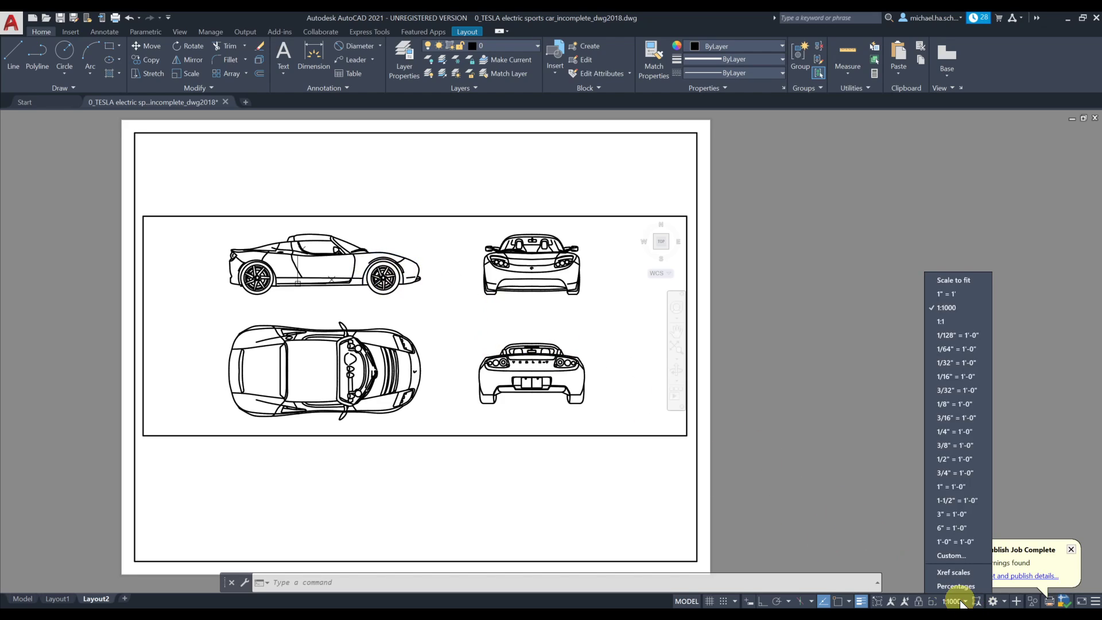
left_click(953, 555)
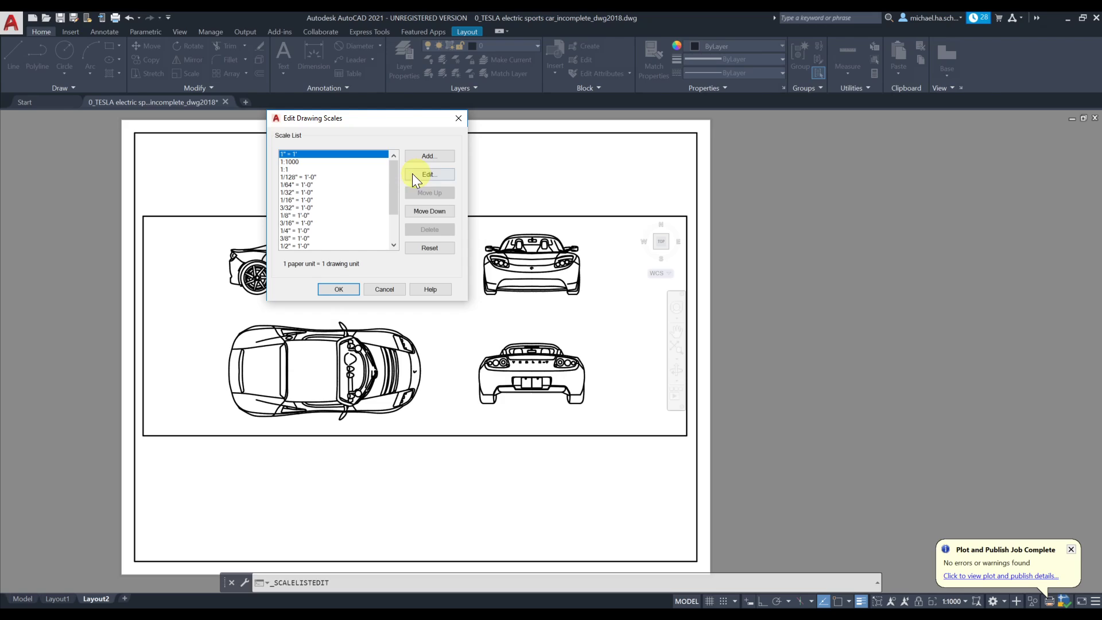
left_click(429, 157)
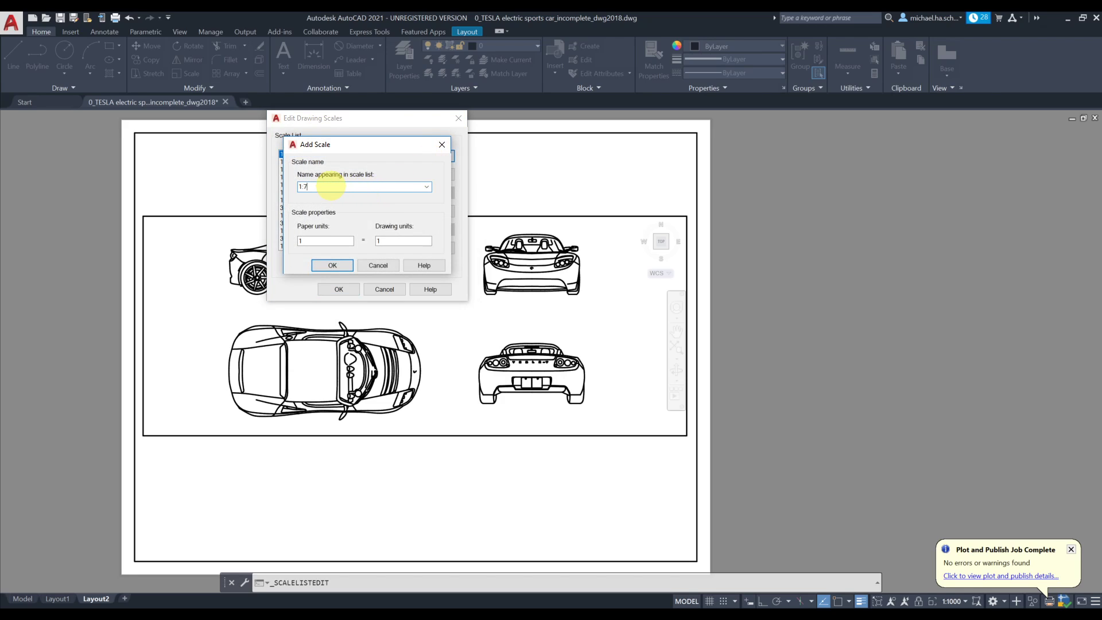
double_click(382, 240)
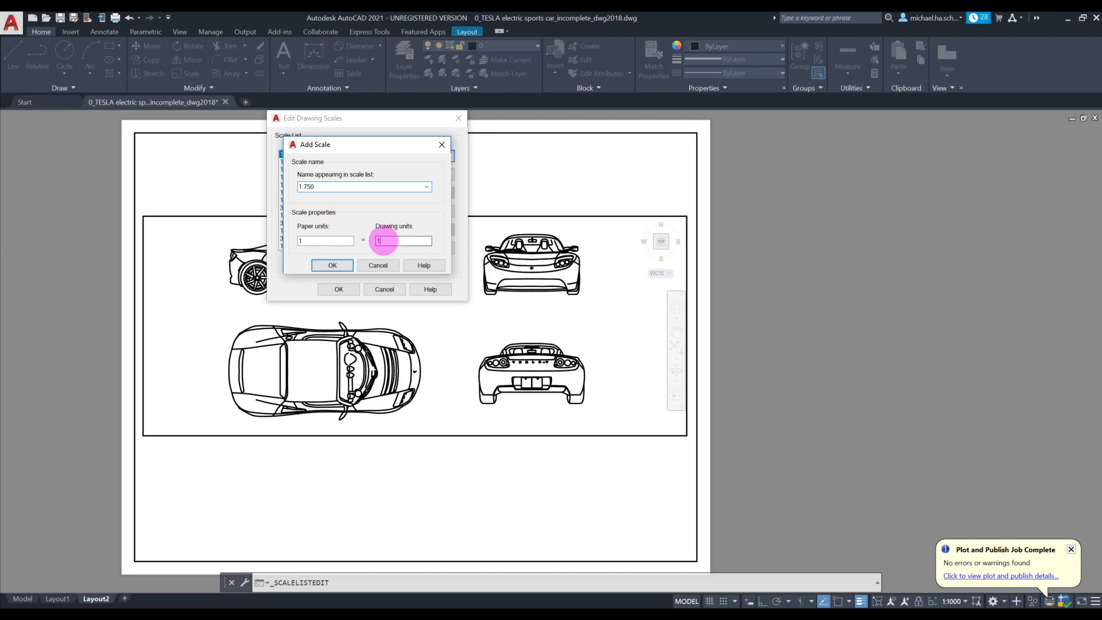
type("750")
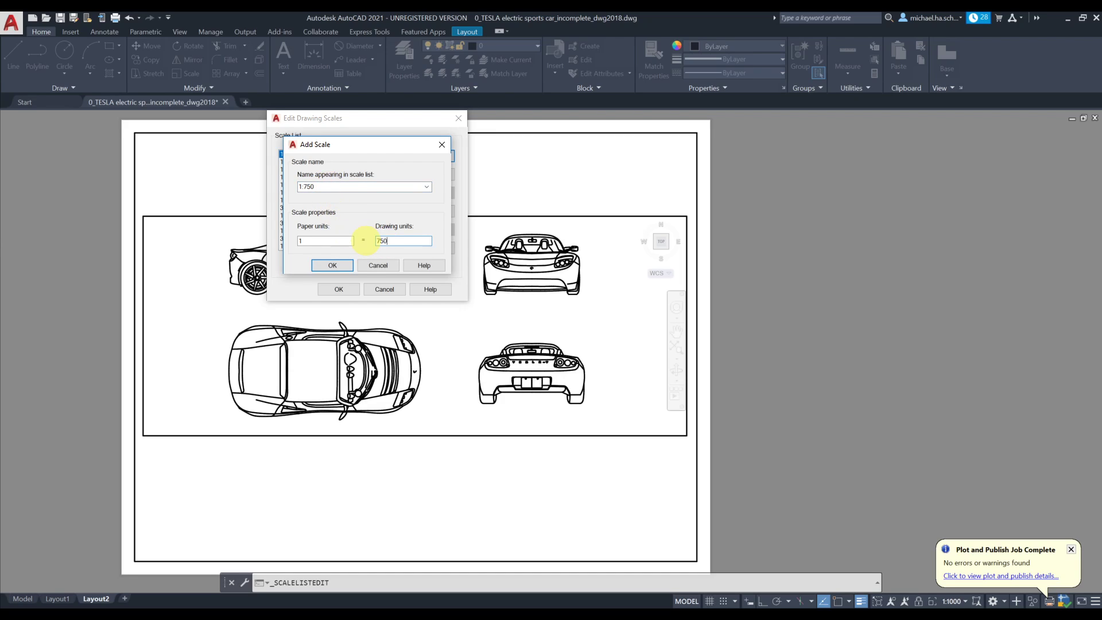
left_click(333, 265)
left_click(338, 290)
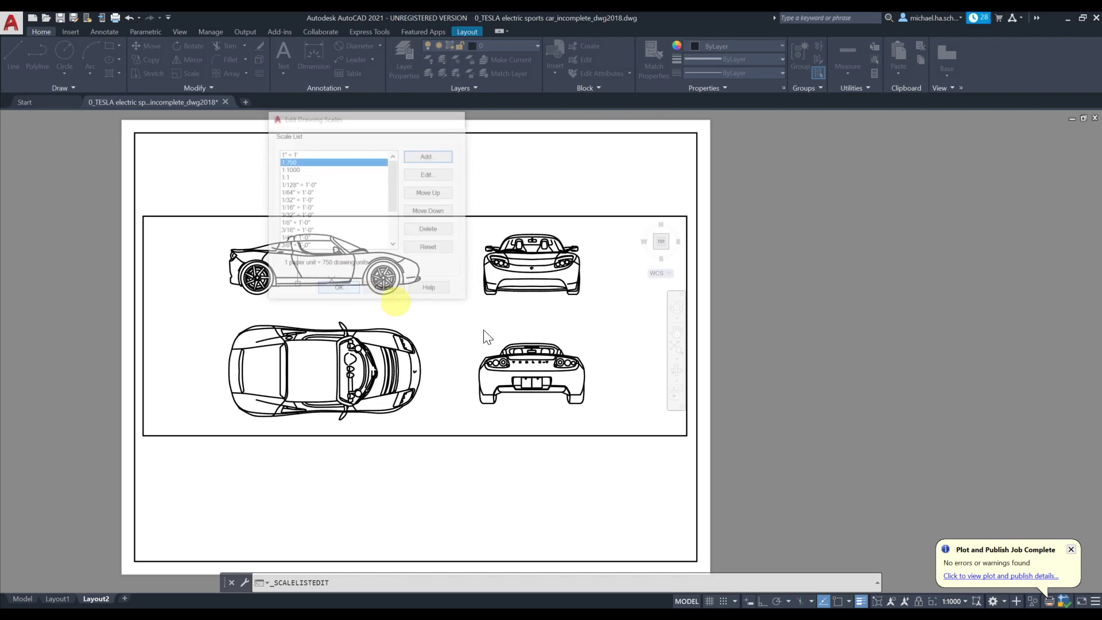
Set the viewport scale to 1:750 and shift the car views so their side margins inside the viewport are more balanced.
left_click(956, 602)
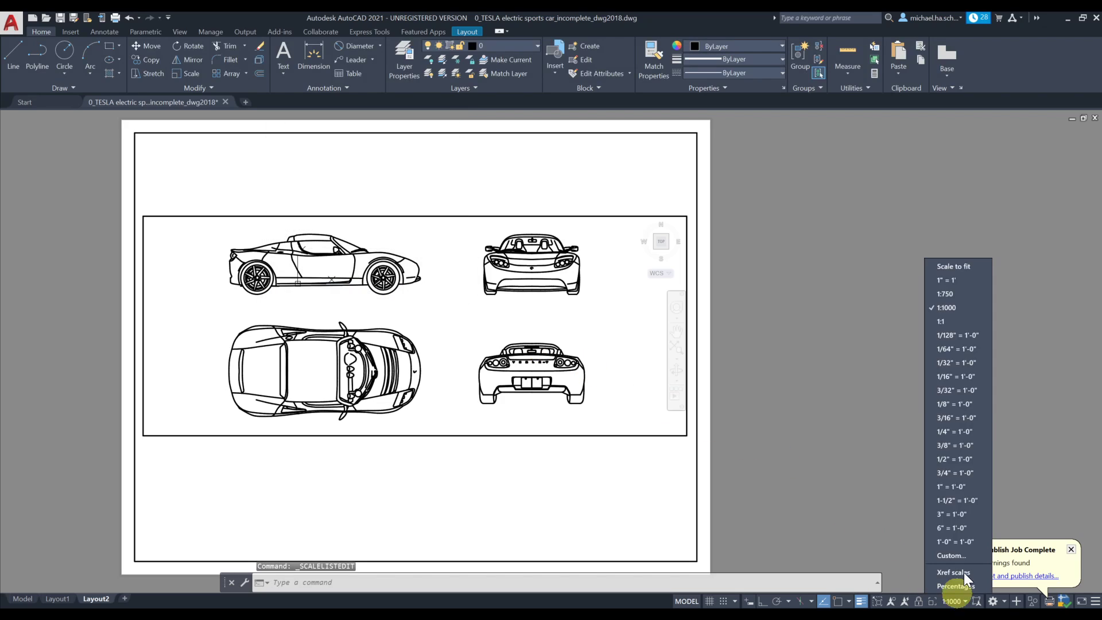
left_click(970, 293)
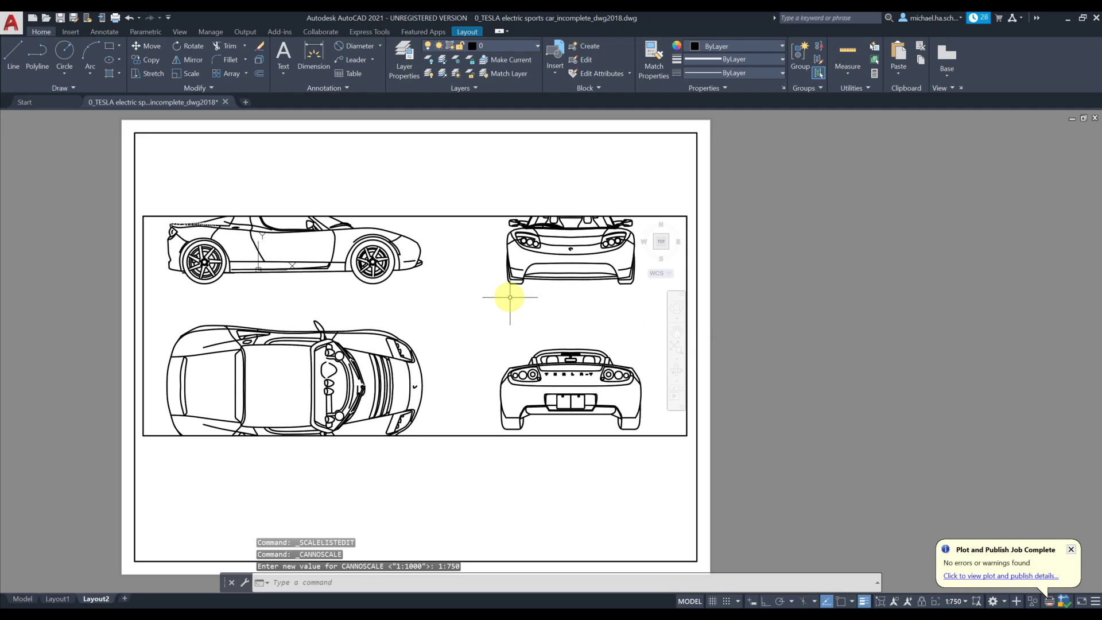
mouse_move(513, 301)
middle_mouse_down()
mouse_move(517, 313)
mouse_move(518, 301)
middle_mouse_up()
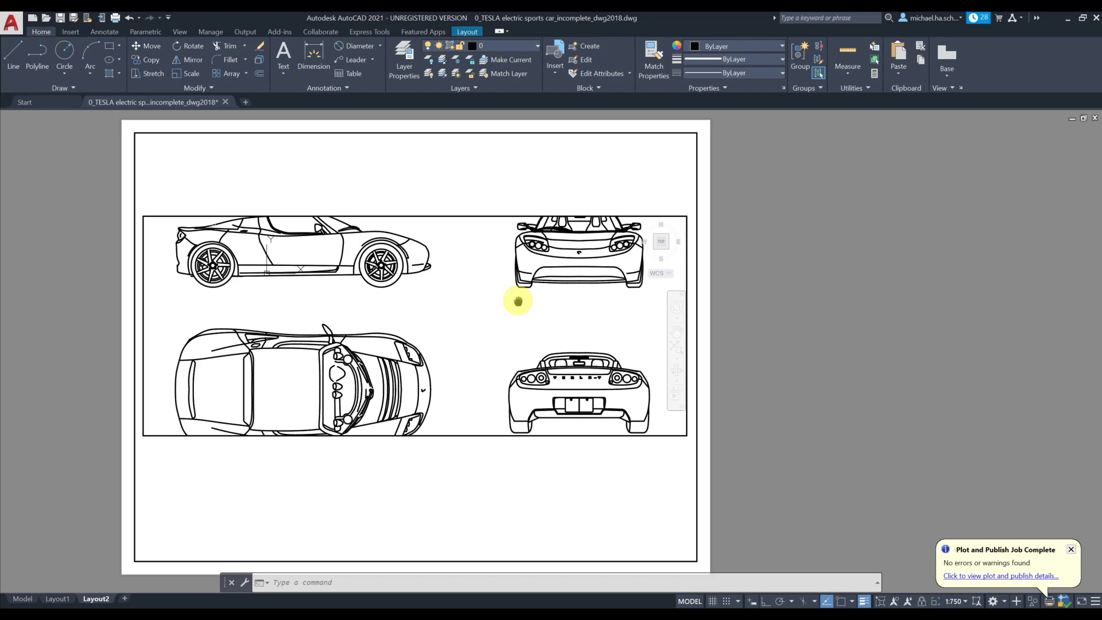
middle_click_drag(518, 301, 518, 303)
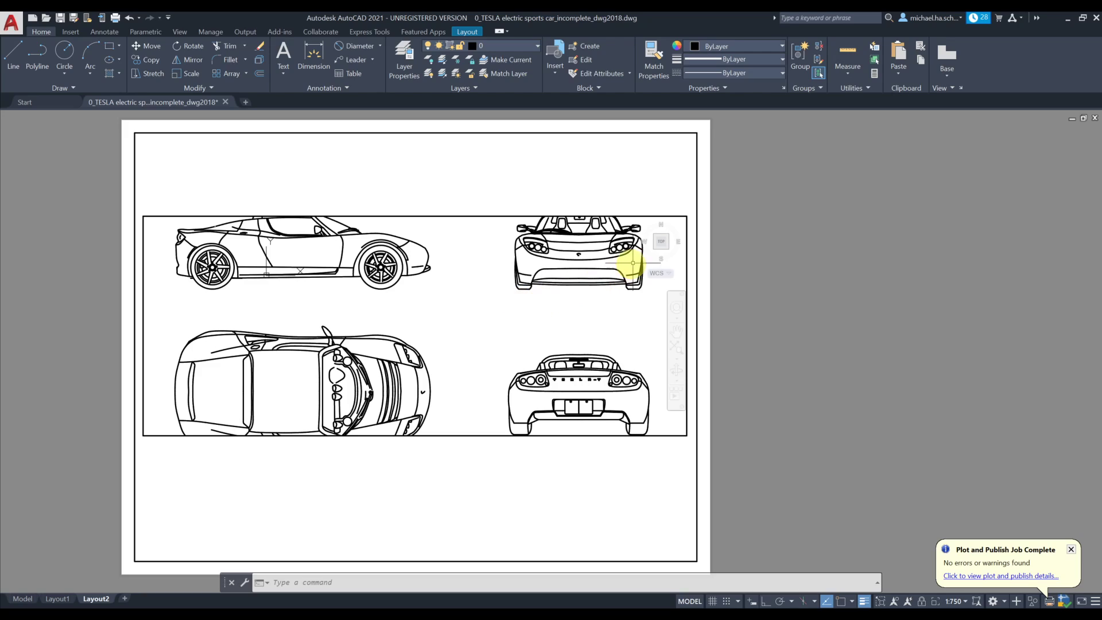
Return to paper space and stretch the viewport's upper edge up and lower edge down until all four car views fit completely.
double_click(556, 193)
left_click(527, 217)
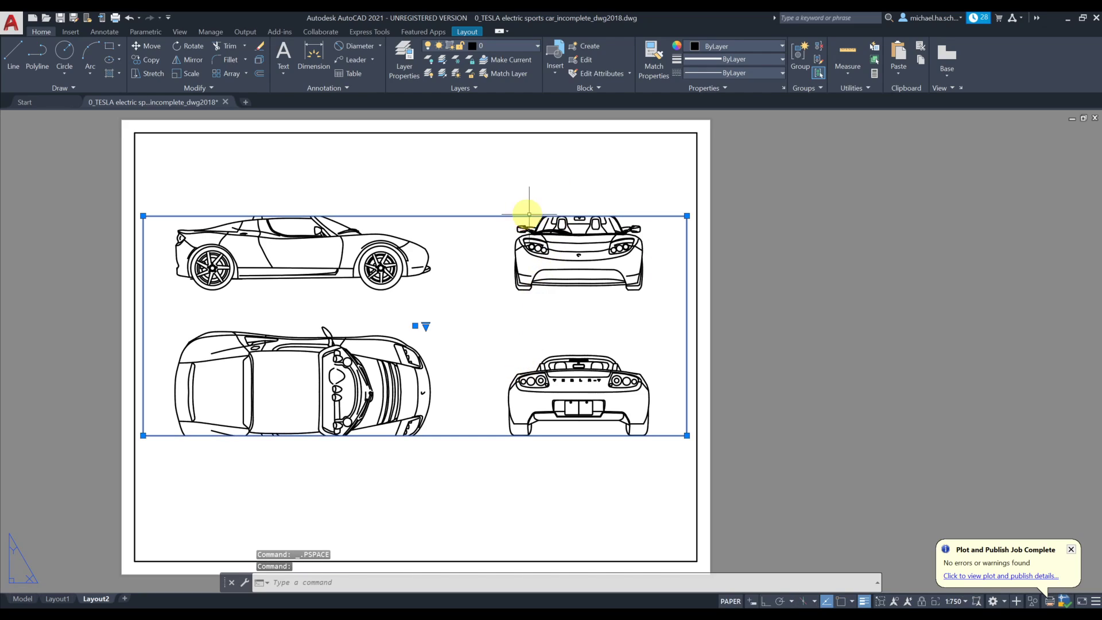
left_click(687, 215)
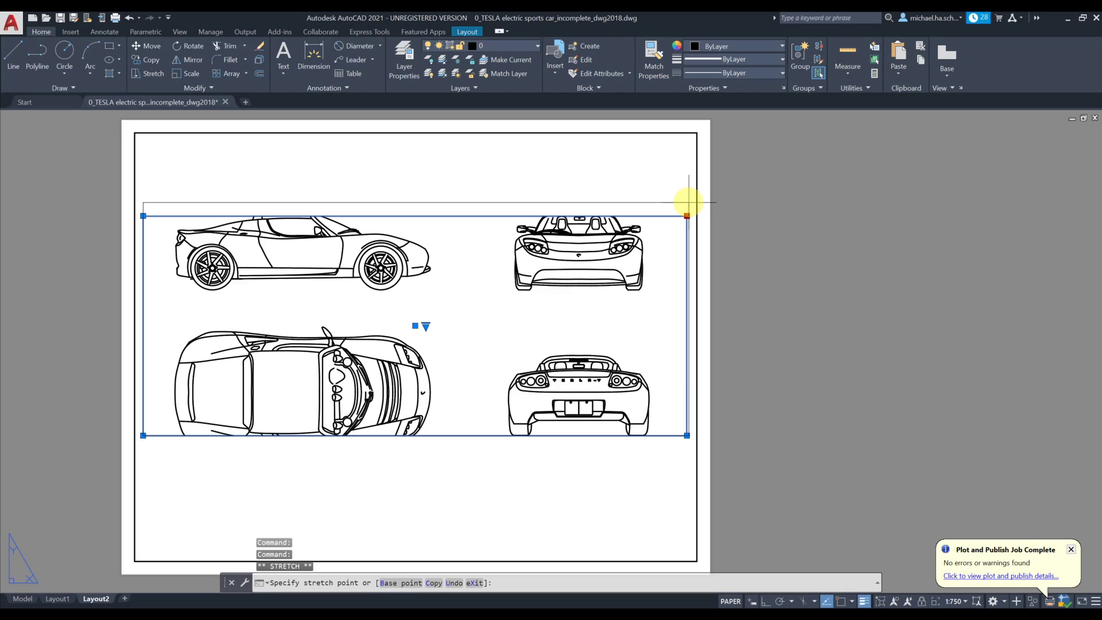
left_click(688, 203)
left_click(689, 436)
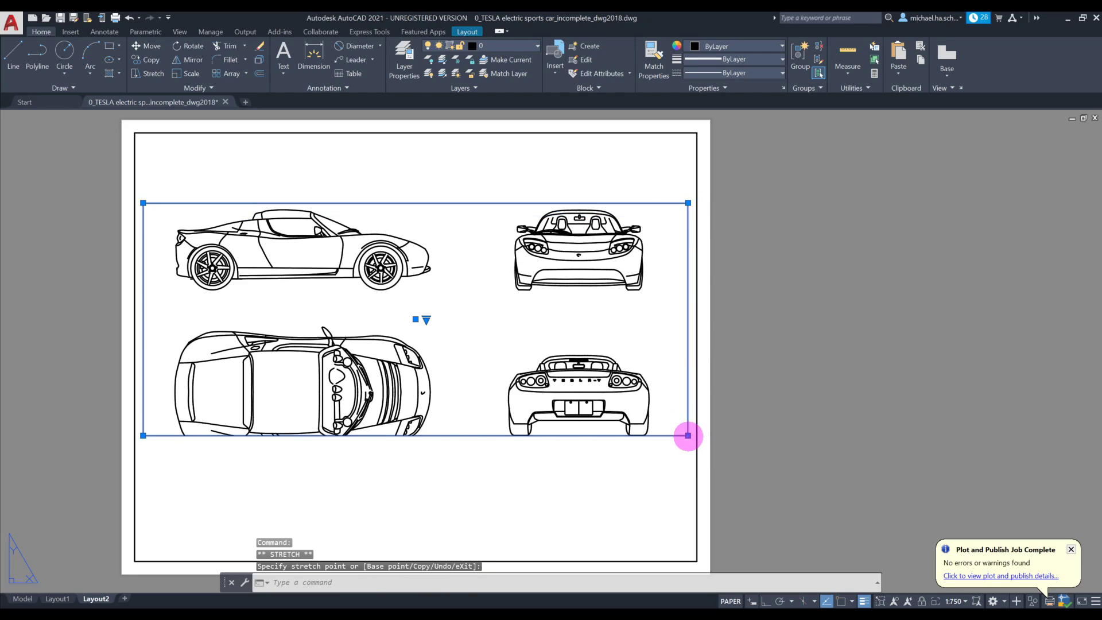
left_click(689, 450)
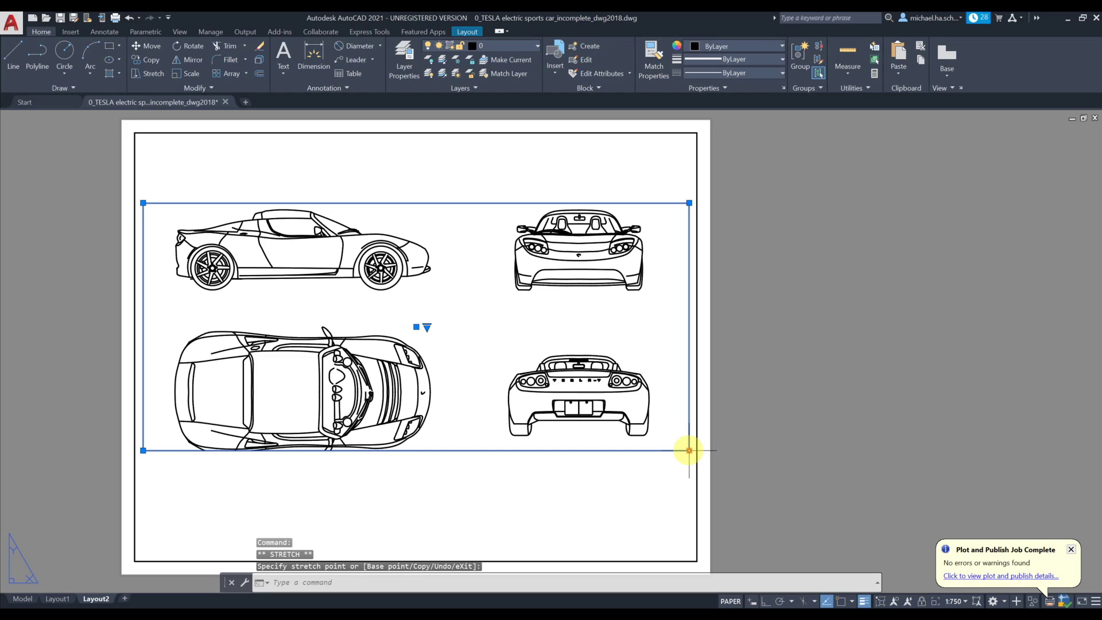
left_click(689, 463)
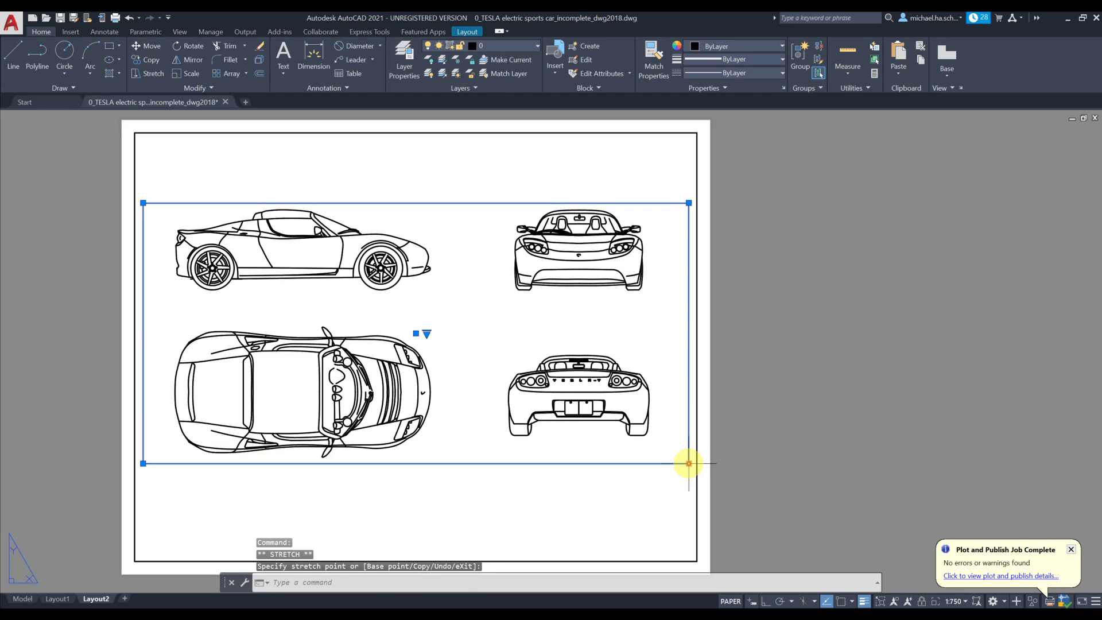
key("Escape")
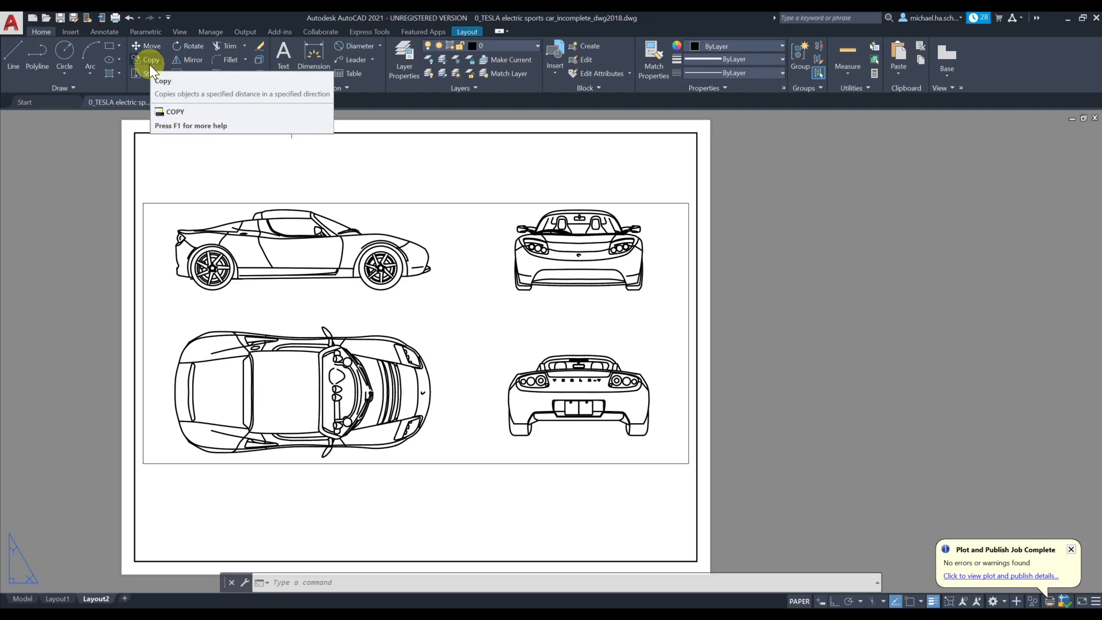
Add the multiline text "SCALE 1:750" just below the viewport, aligned with its lower-right corner.
left_click(283, 73)
left_click(303, 94)
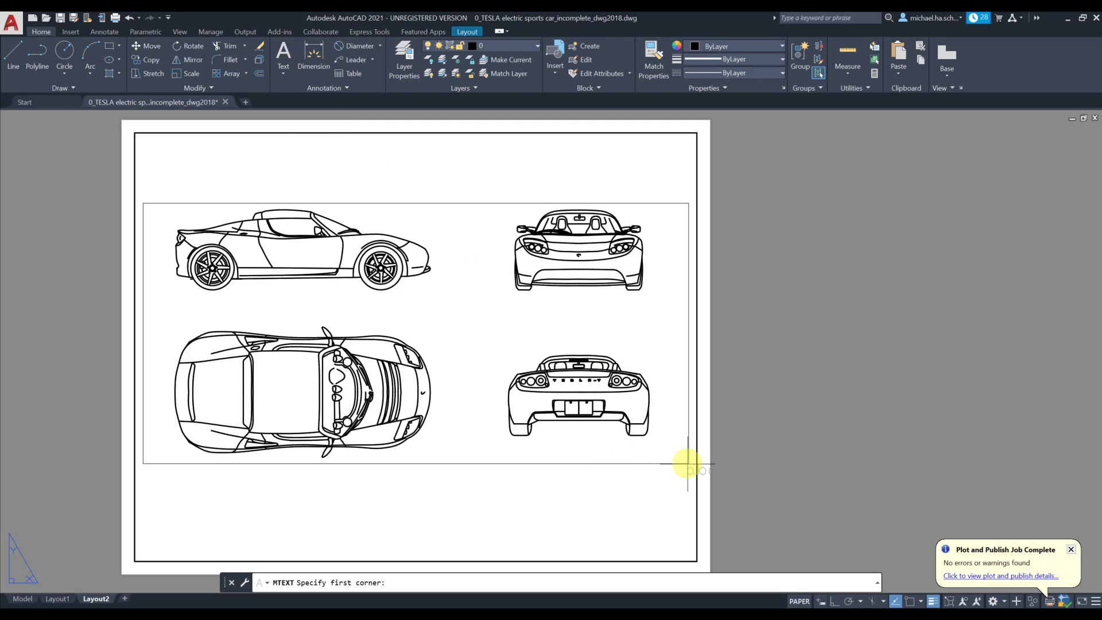
key("F3")
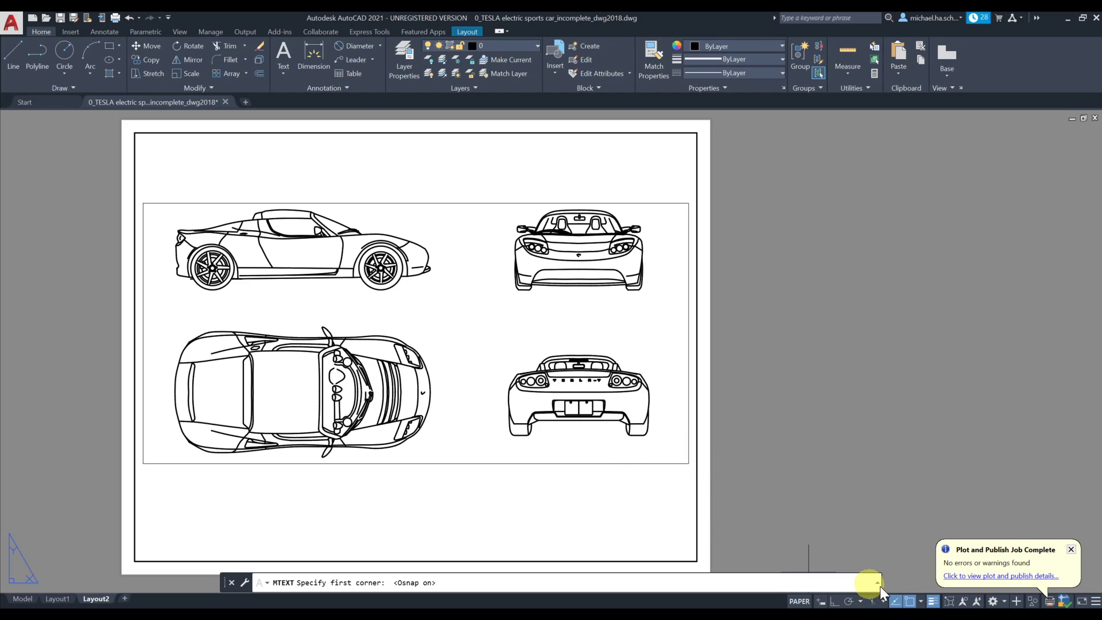
left_click(689, 463)
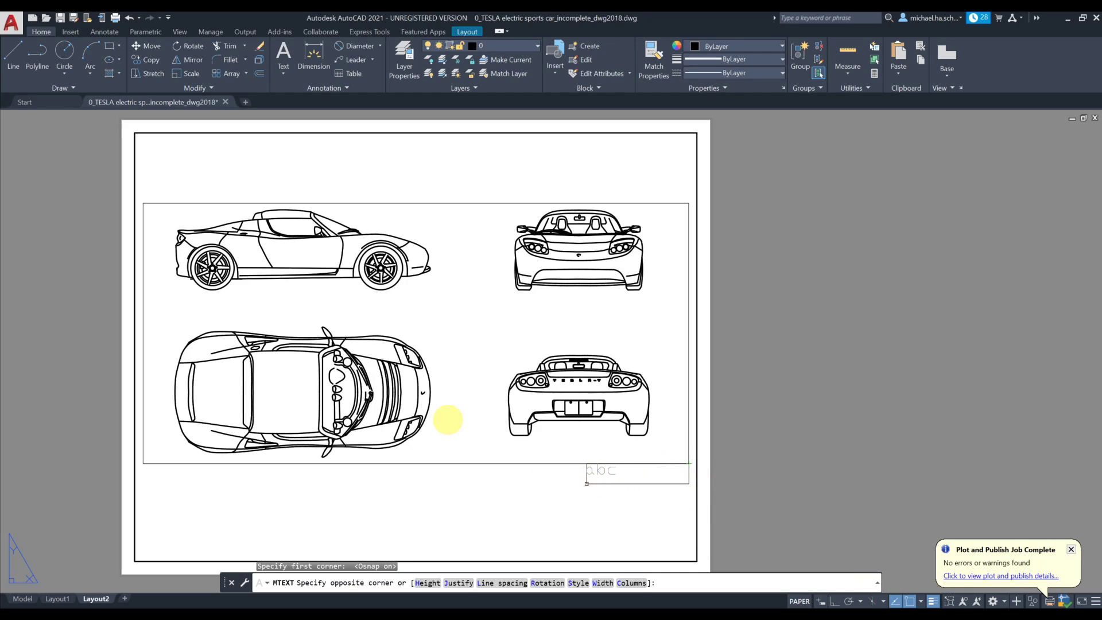
left_click(587, 483)
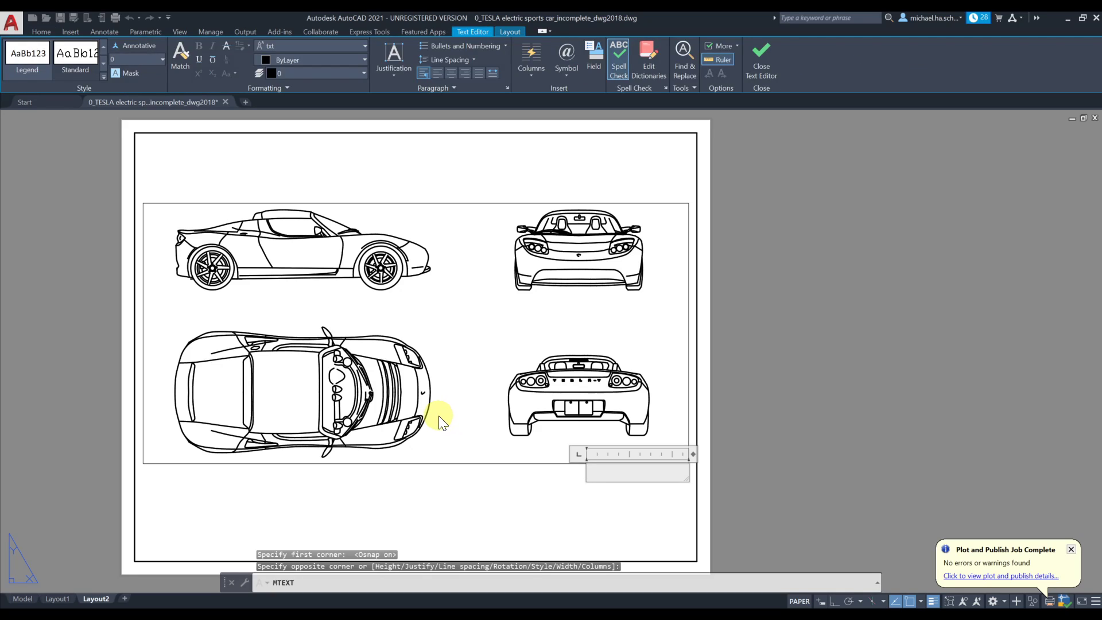
type("SCALE")
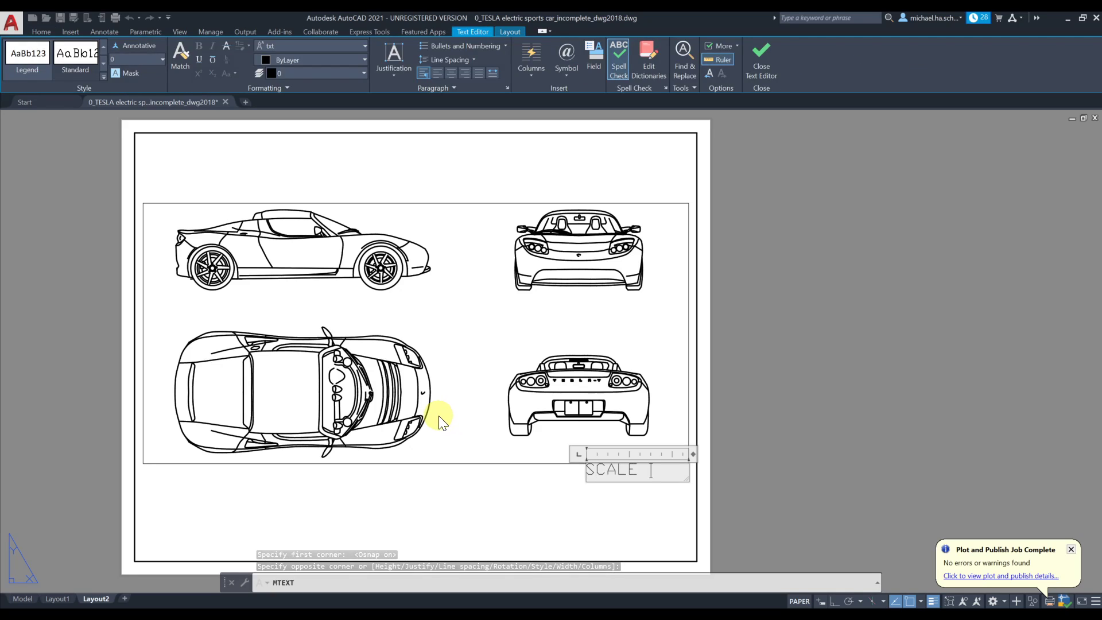
type(" 1:750")
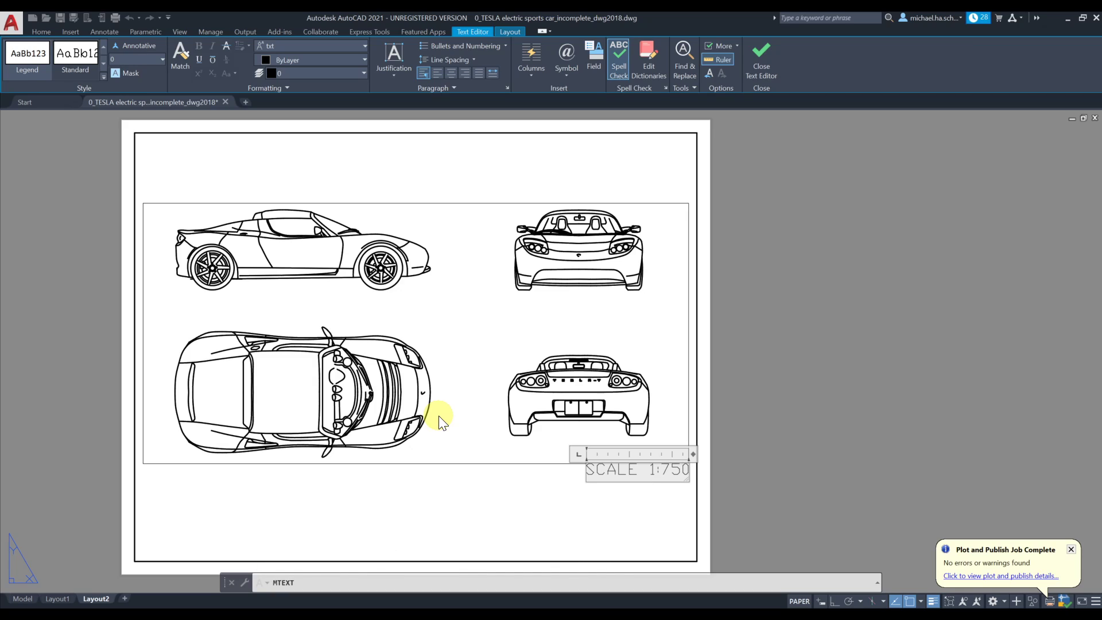
triple_click(597, 475)
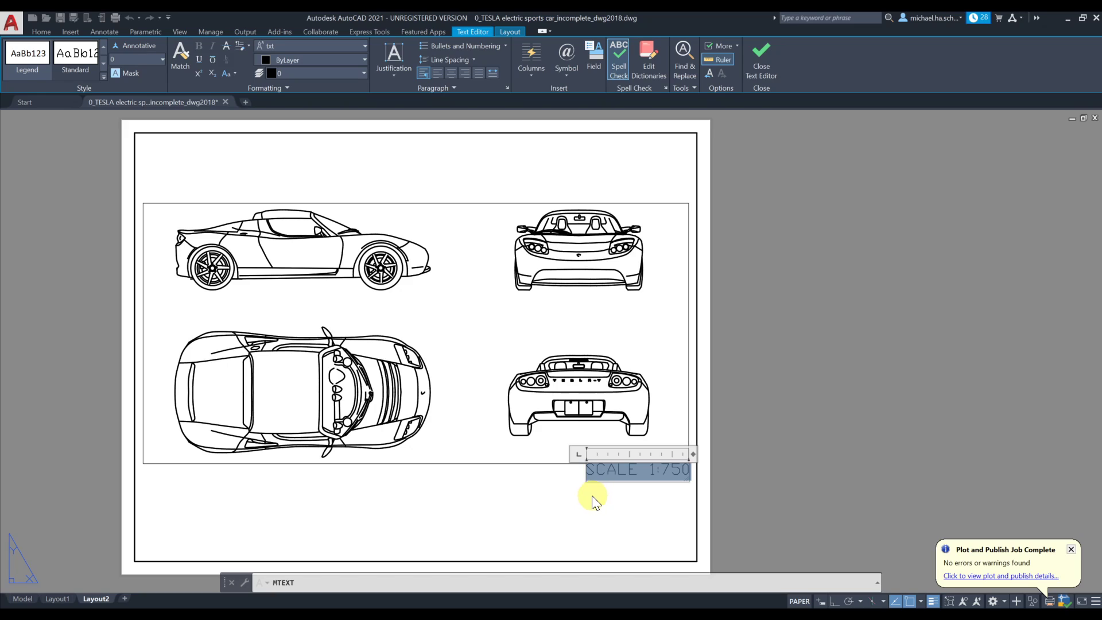
left_click(550, 487)
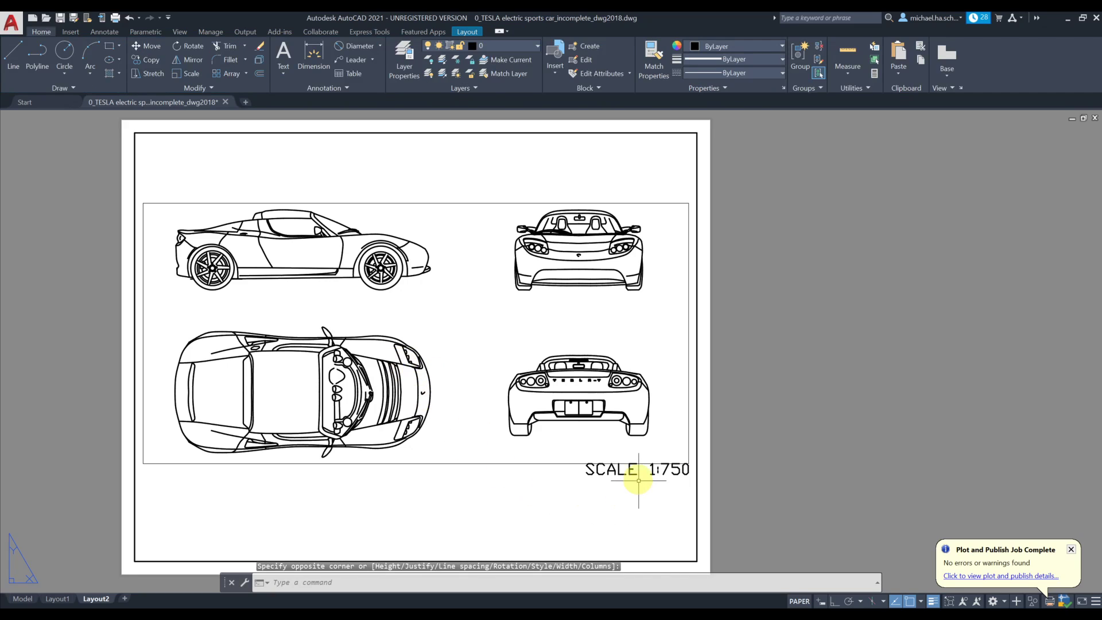
Change the font of the whole scale note to Times New Roman.
left_click(613, 468)
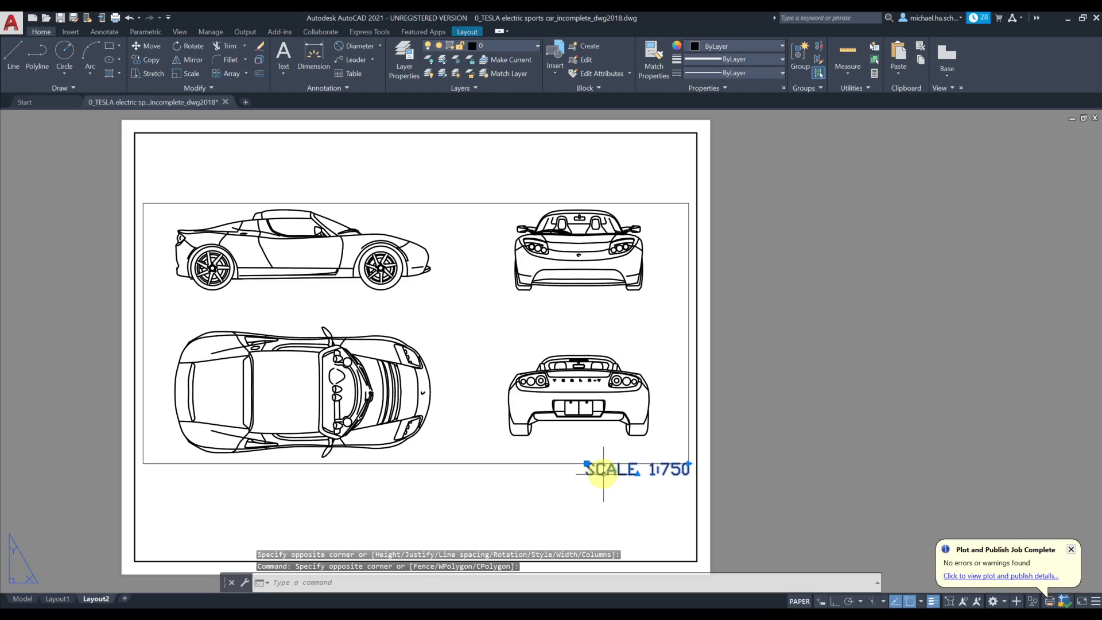
double_click(608, 469)
triple_click(608, 470)
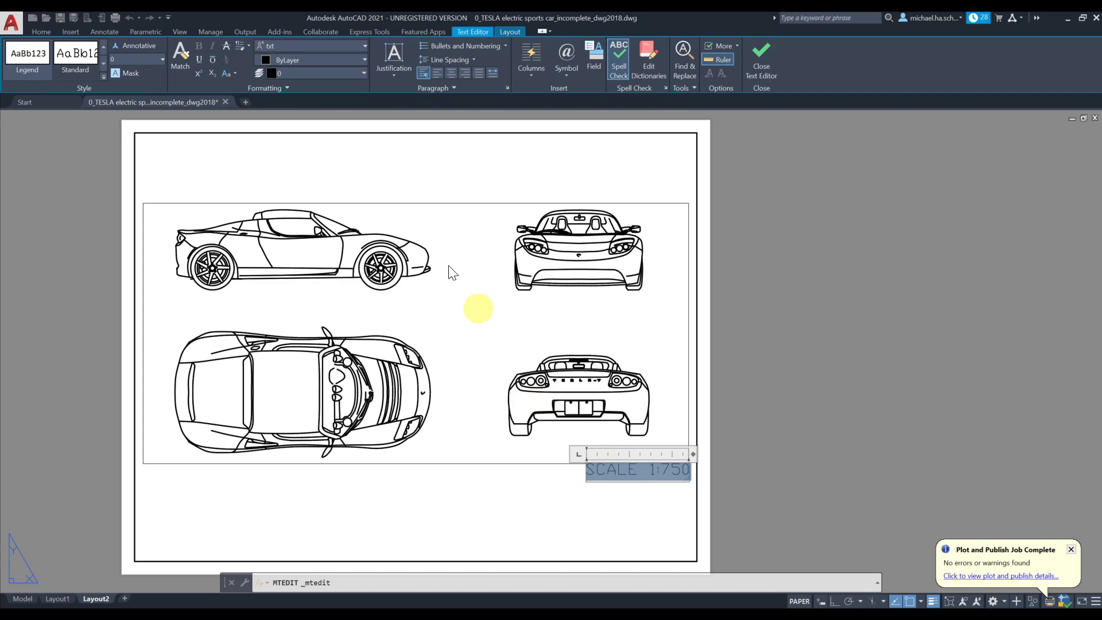
left_click(346, 50)
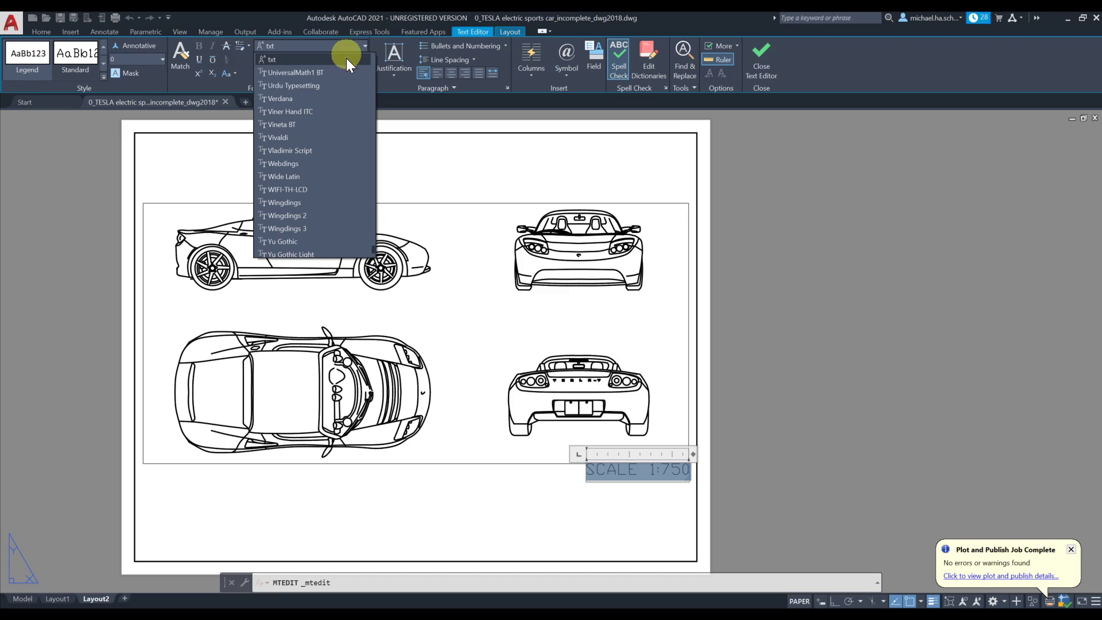
scroll(325, 194, "up", 6)
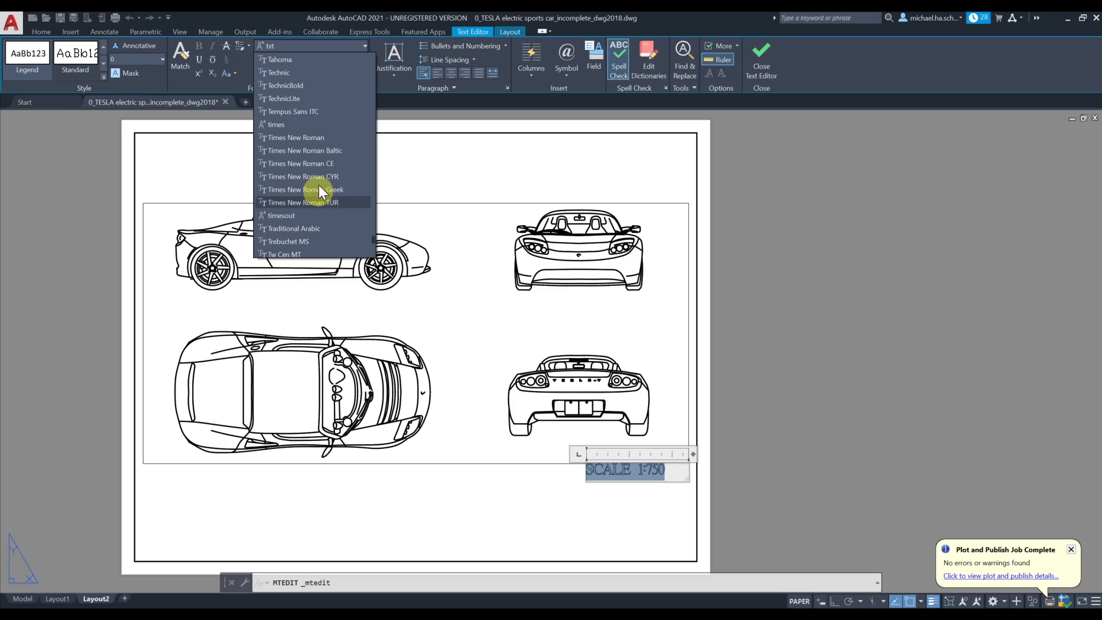
left_click(319, 138)
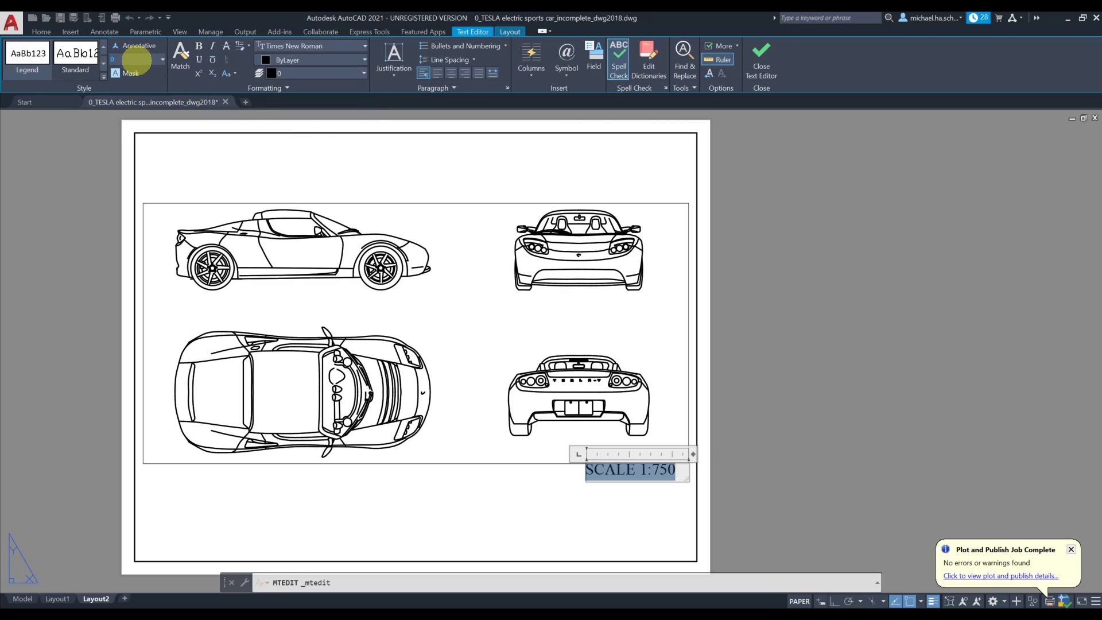
Try a text height of 1 on the scale note and undo it.
type("1")
key("Return")
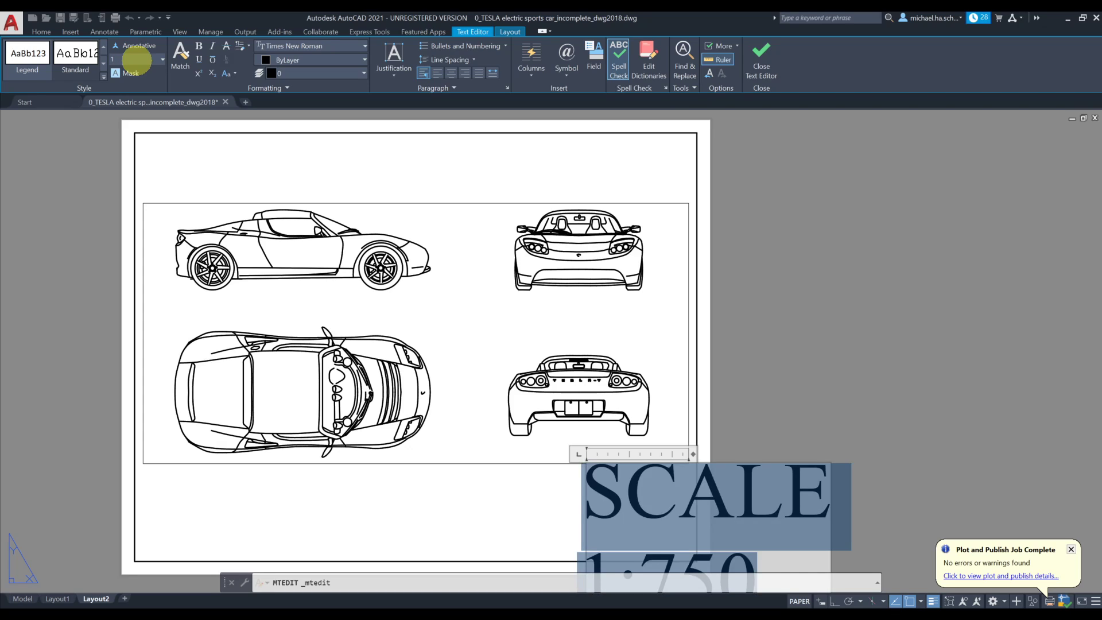
left_click(137, 60)
key("ctrl+z")
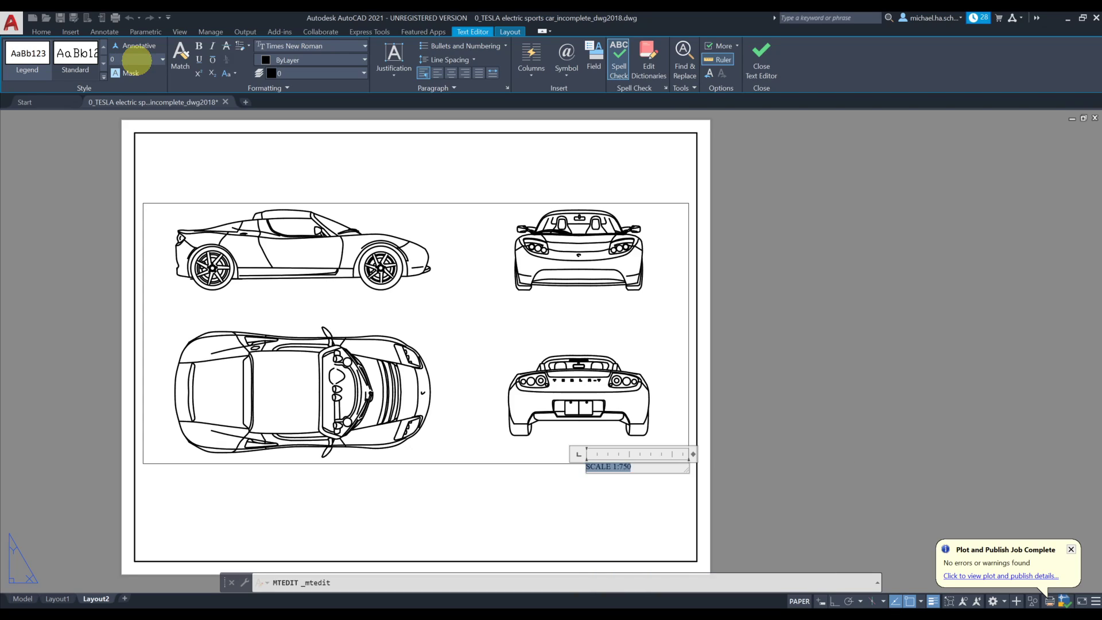
Adjust the scale note's text height to slightly larger than its original size.
left_click(137, 60)
type("10")
key("Return")
left_click(121, 57)
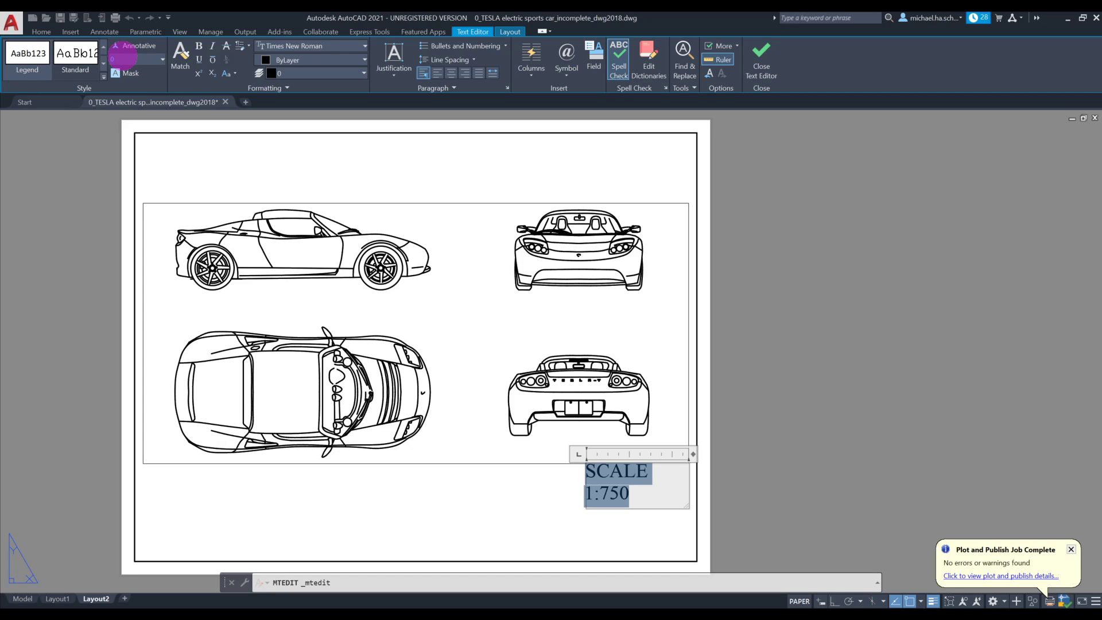
type("2")
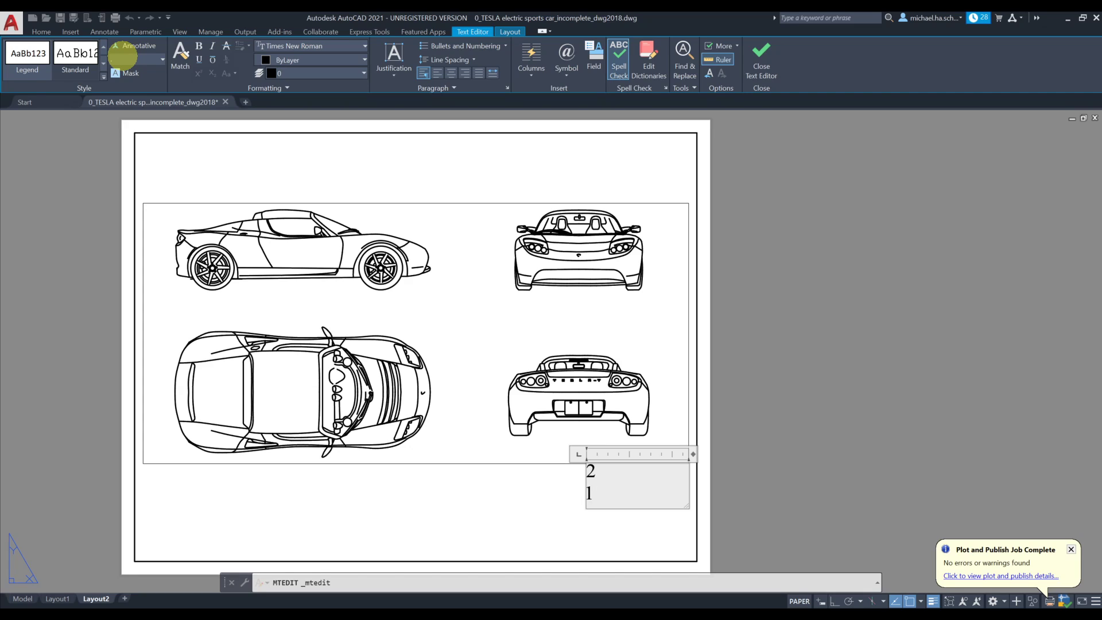
Replace the stray digits in the scale note with the text "SCALE 1:750".
key("Escape")
key("Escape")
left_click(587, 493)
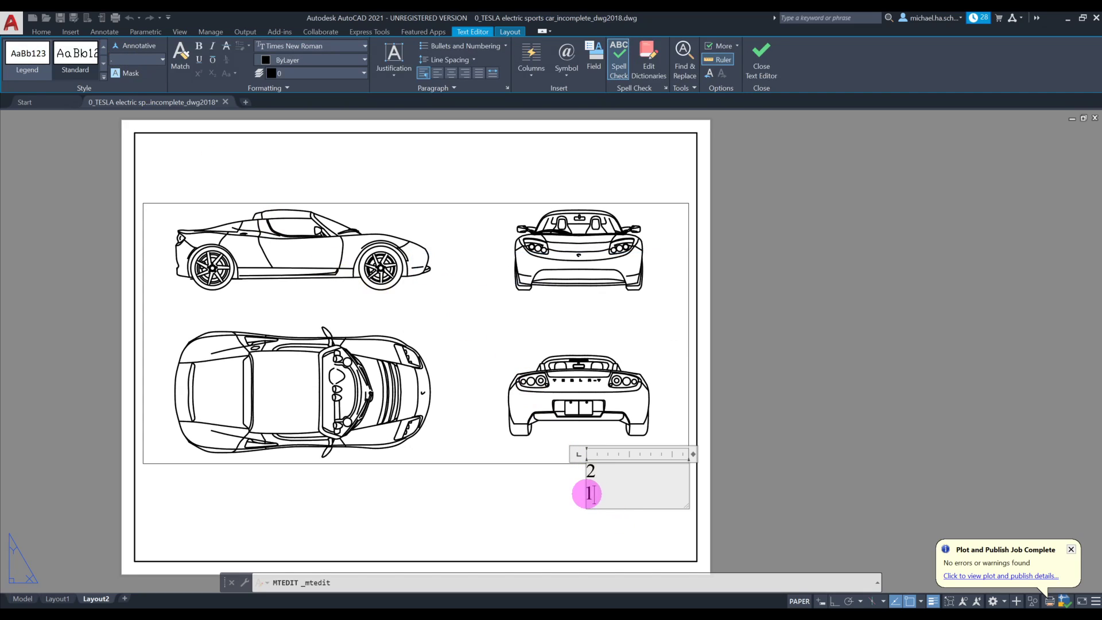
left_click_drag(593, 494, 571, 480)
type("SCALE 1:")
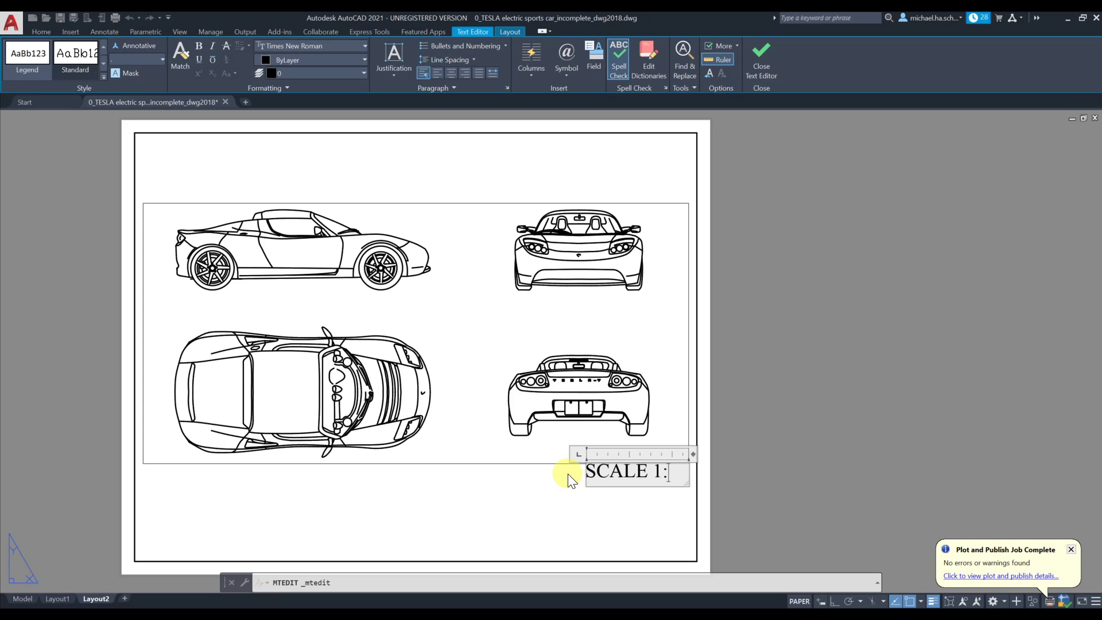
type("750")
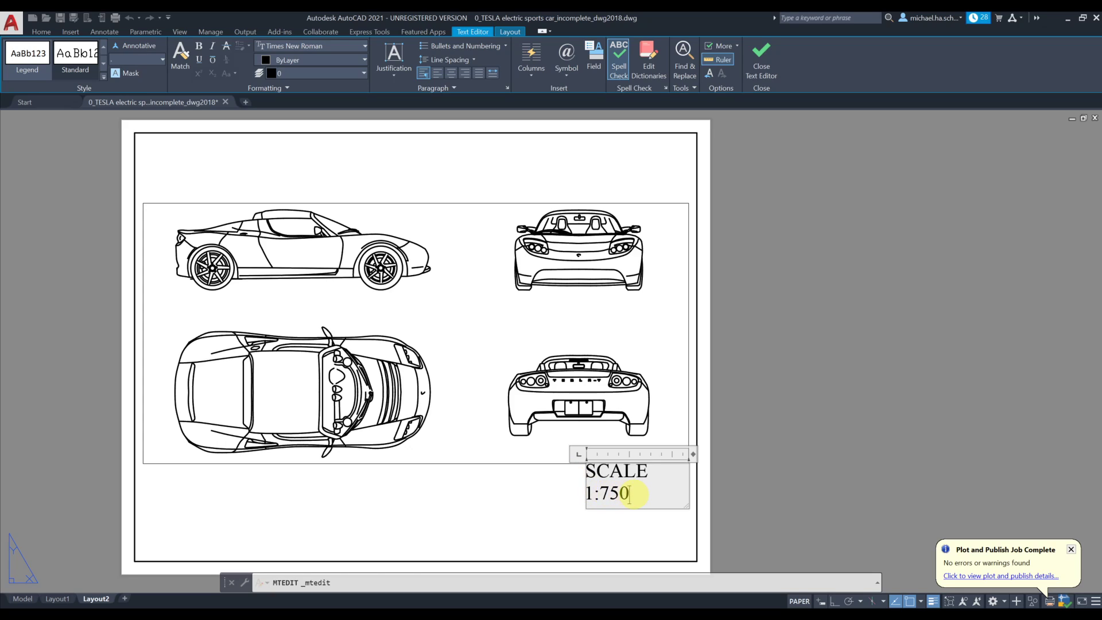
Reduce the text height of the whole scale note so it fits on one line, and finish editing it.
left_click_drag(631, 495, 580, 468)
left_click(137, 59)
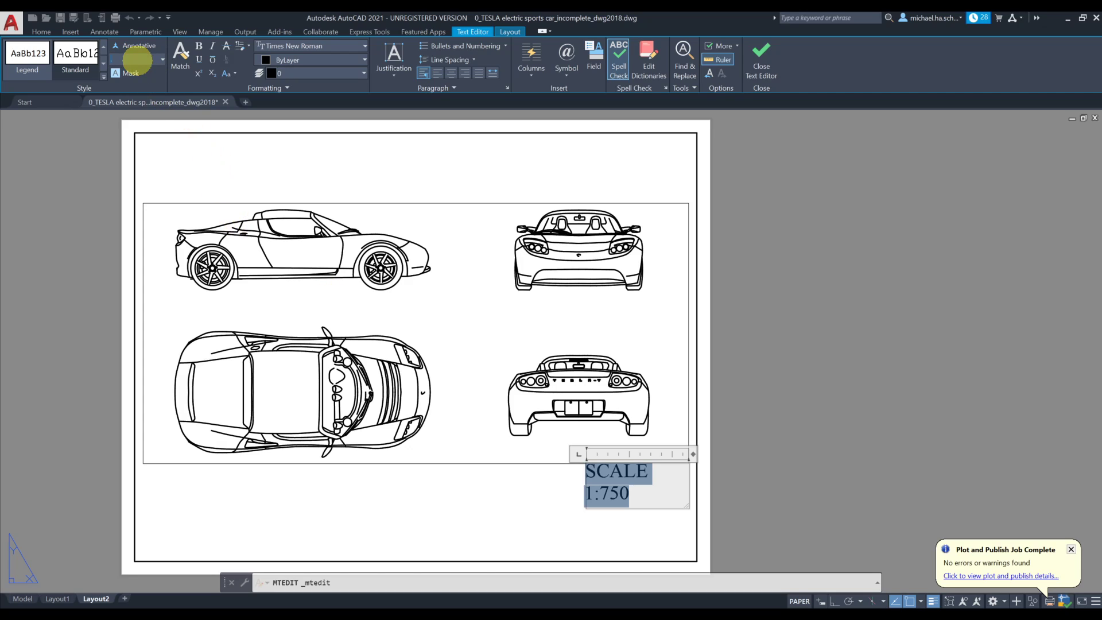
key("Return")
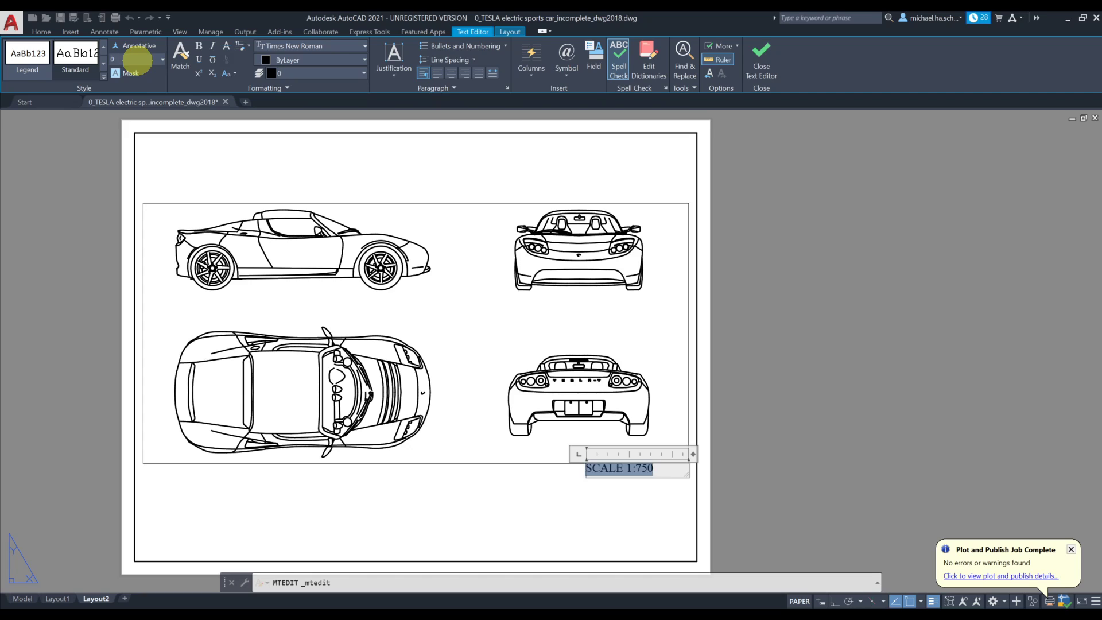
left_click(782, 298)
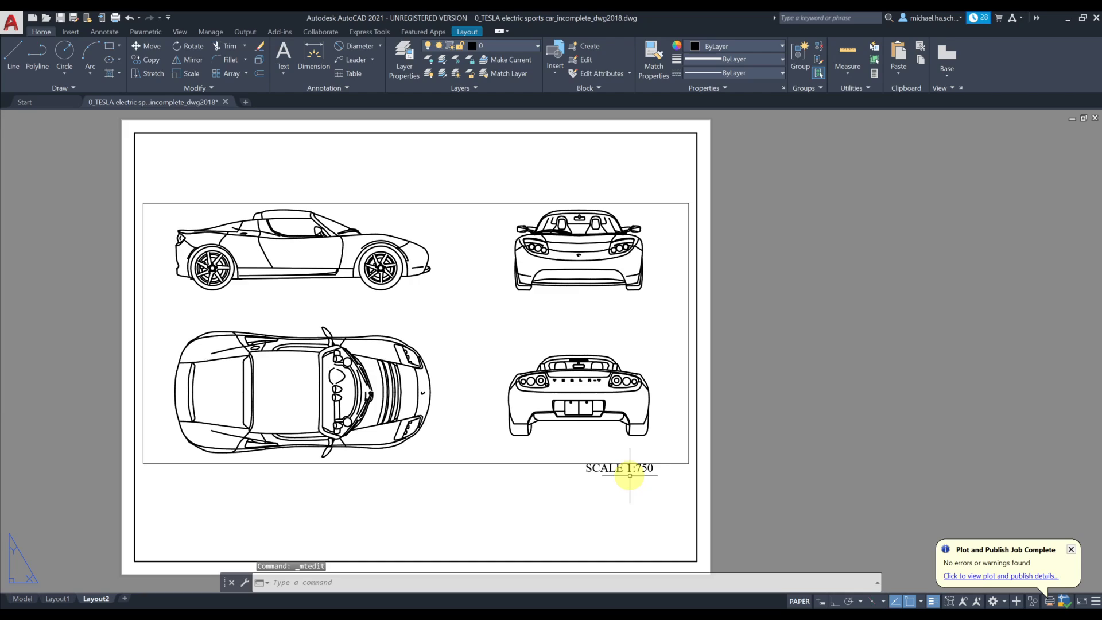
Move the scale note so it sits just below the viewport's lower-right corner.
left_click(148, 47)
left_click(612, 469)
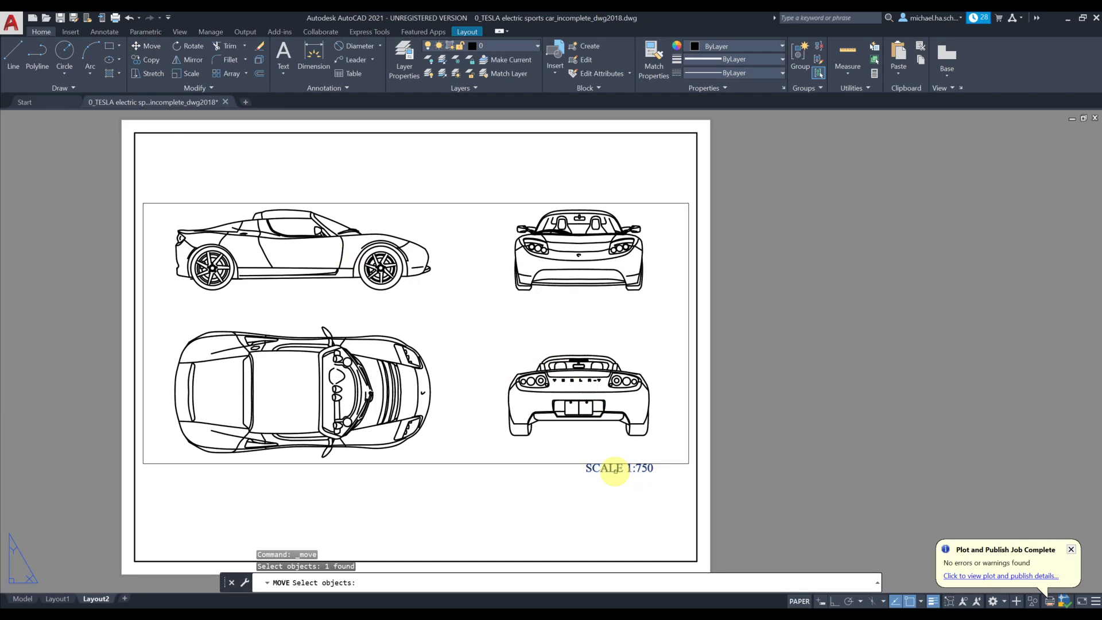
key("Return")
left_click(577, 479)
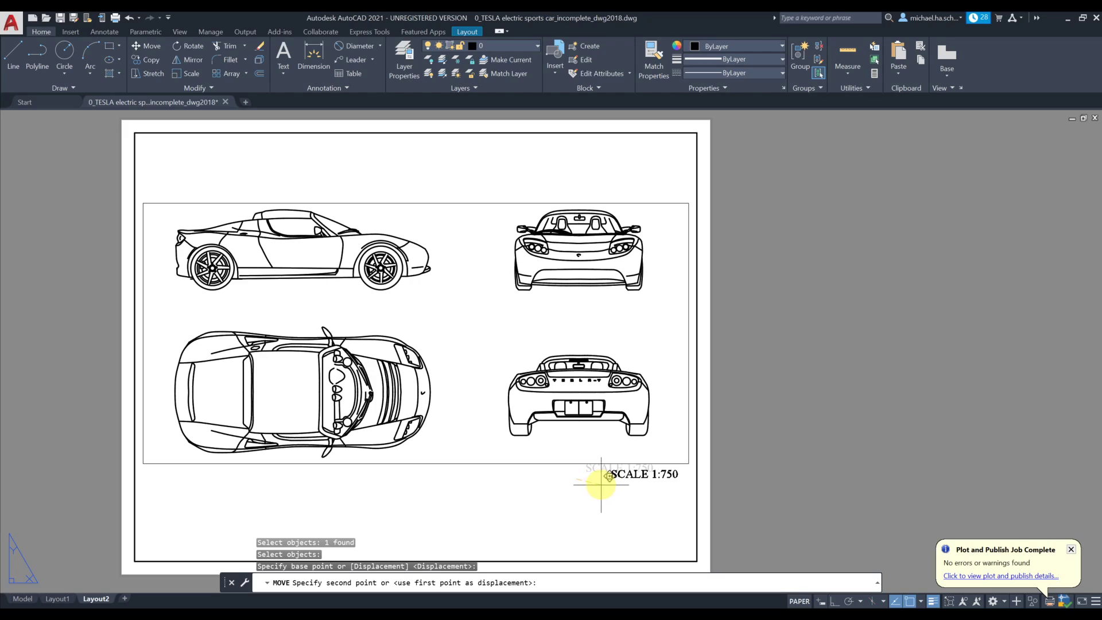
left_click(604, 483)
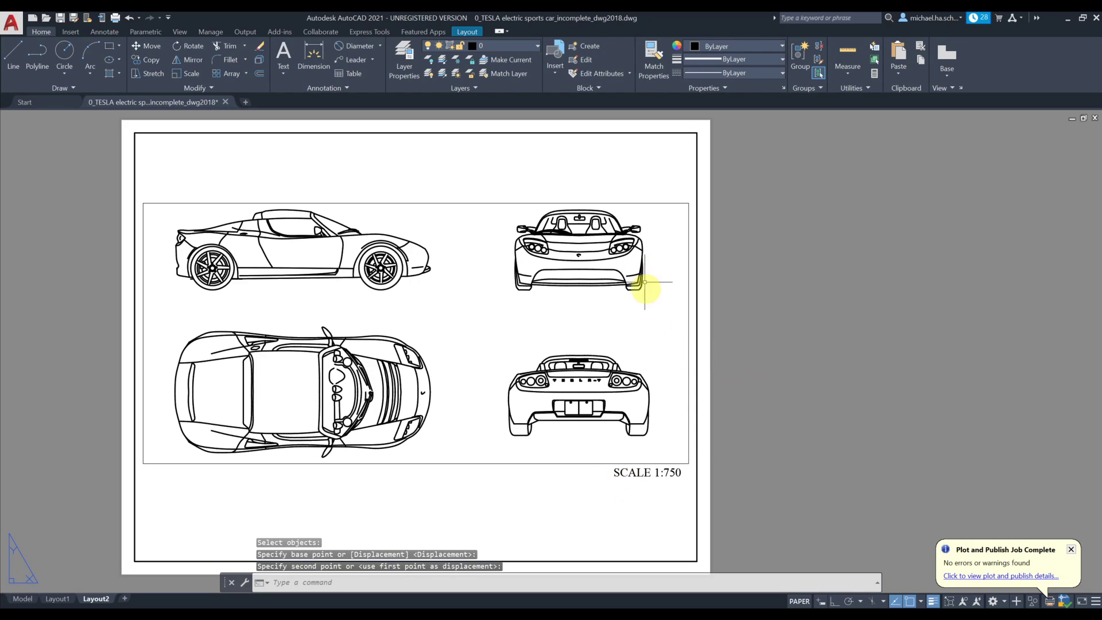
Check which layer the viewport is on and which layers are available, leaving the viewport deselected.
left_click(632, 202)
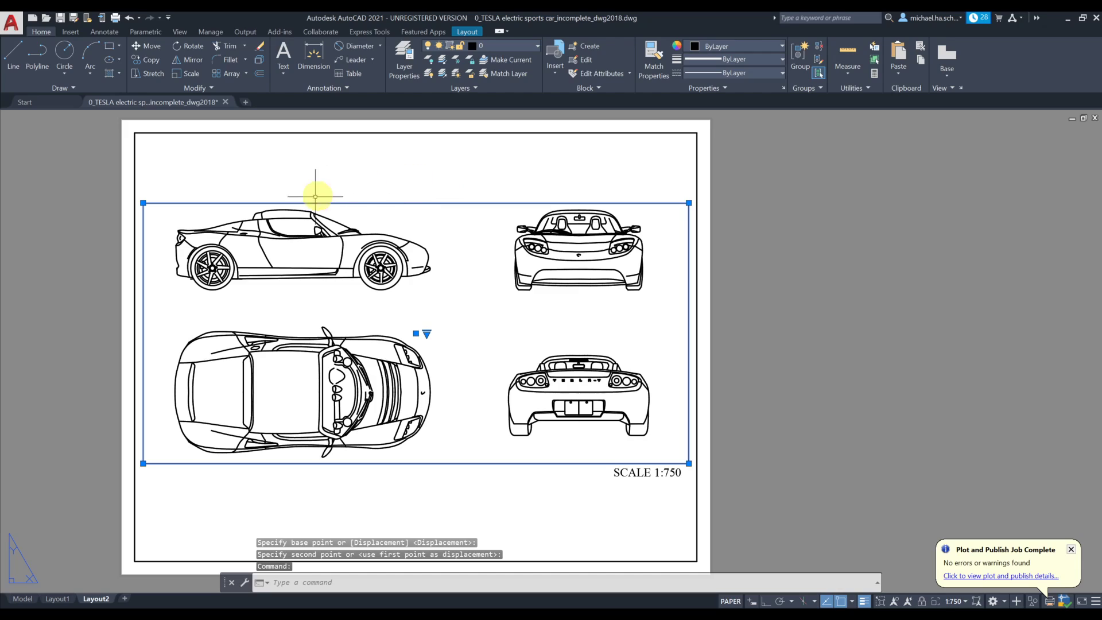
left_click(492, 45)
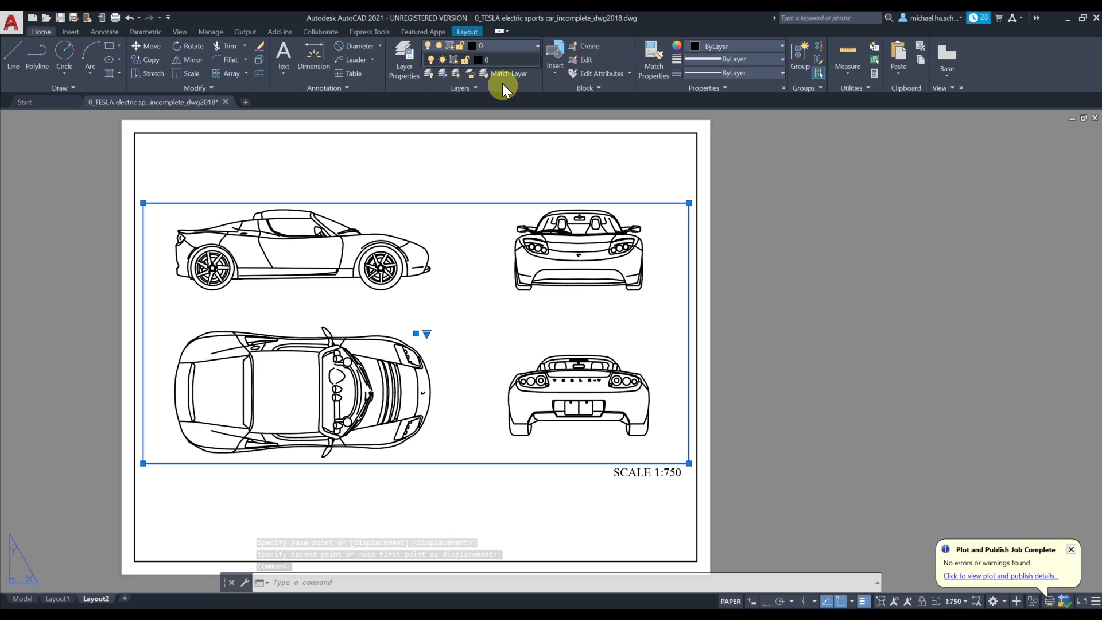
key("Escape")
key("Escape")
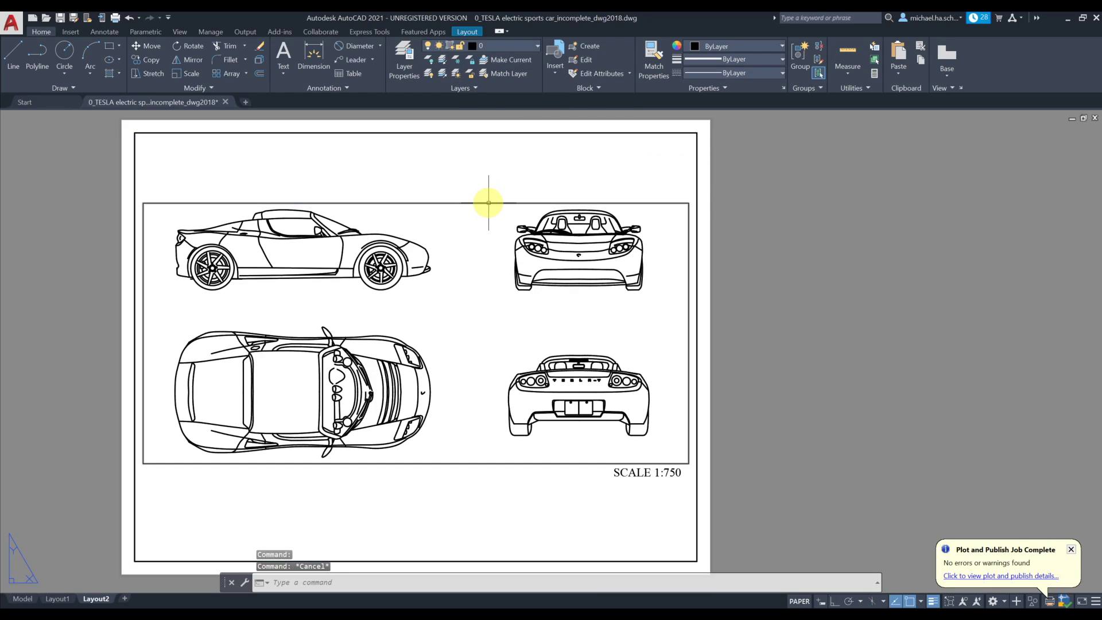
mouse_move(489, 203)
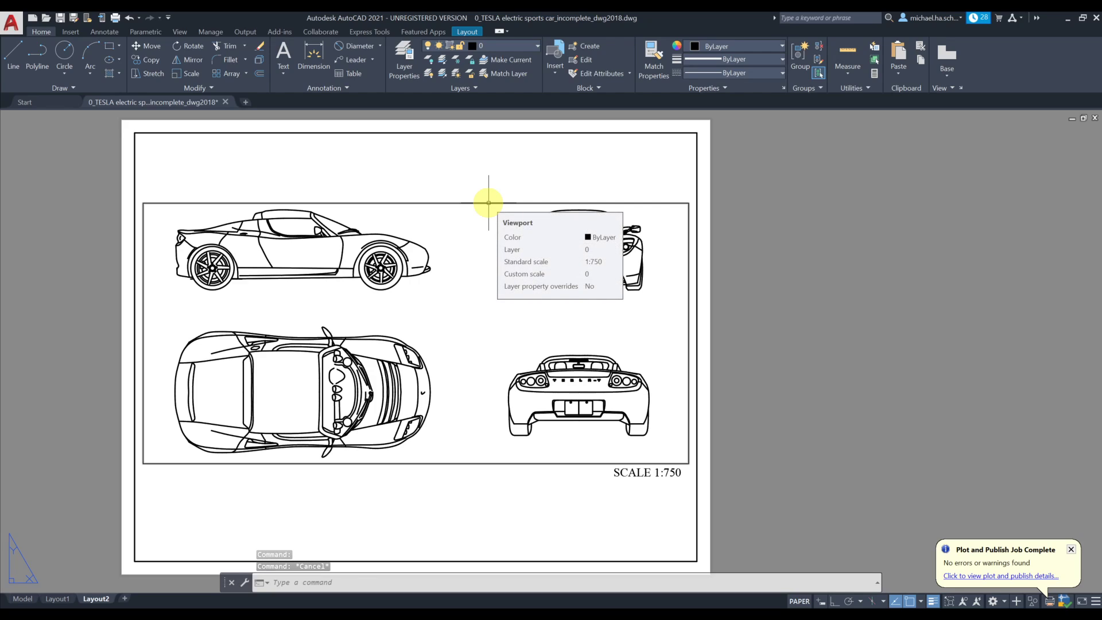
left_click(488, 203)
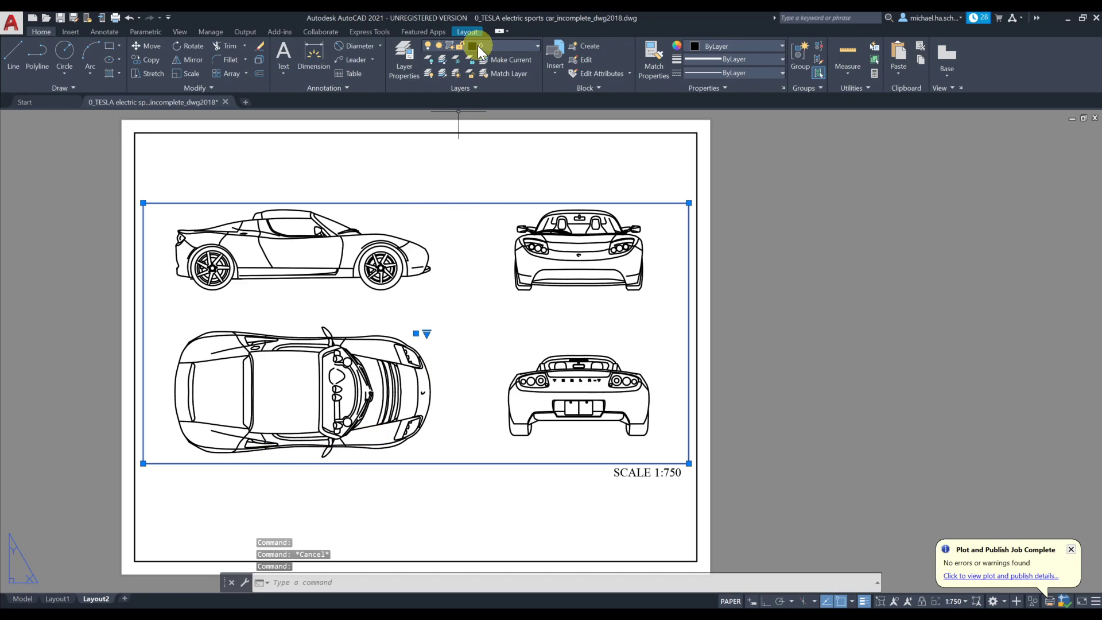
key("Escape")
Create a new layer named NO PRINT and set its colour to red.
left_click(405, 58)
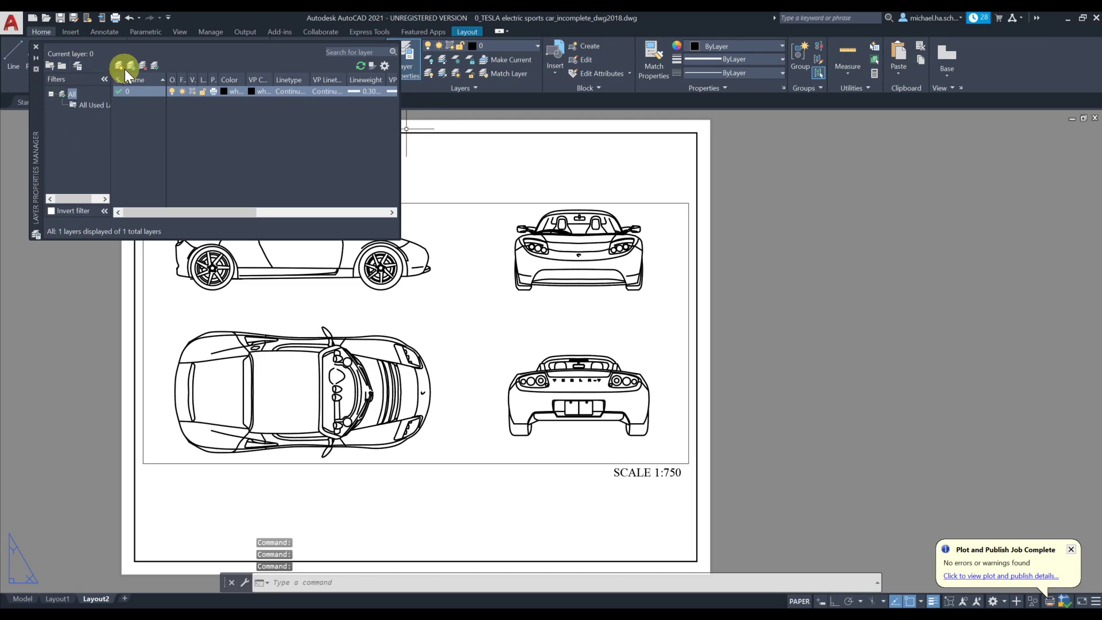
left_click(125, 69)
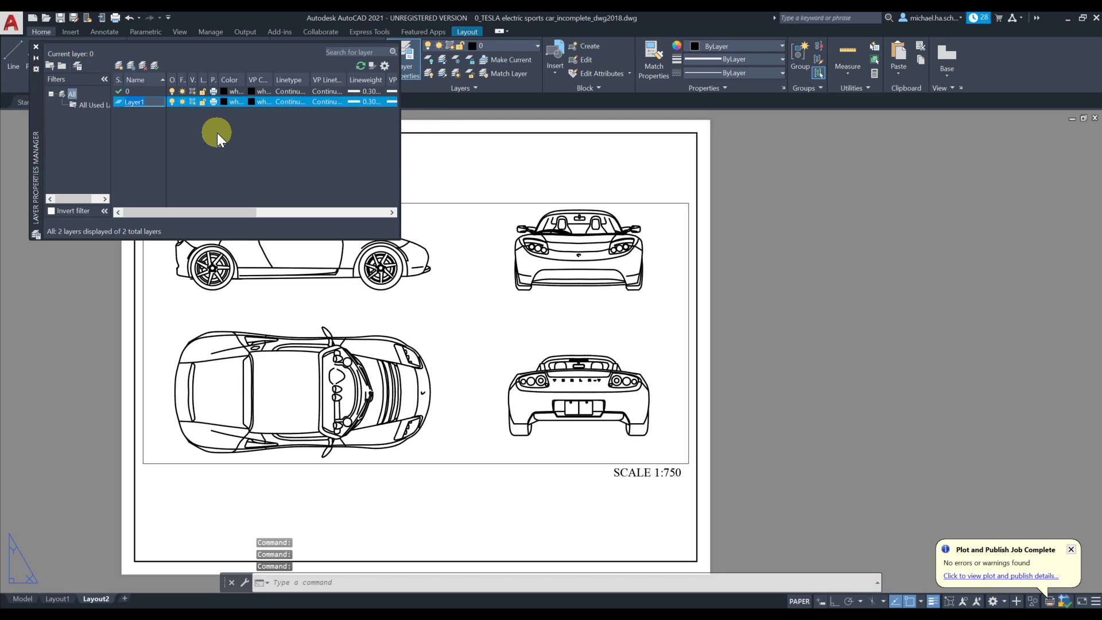
type("NO PRINT")
key("Return")
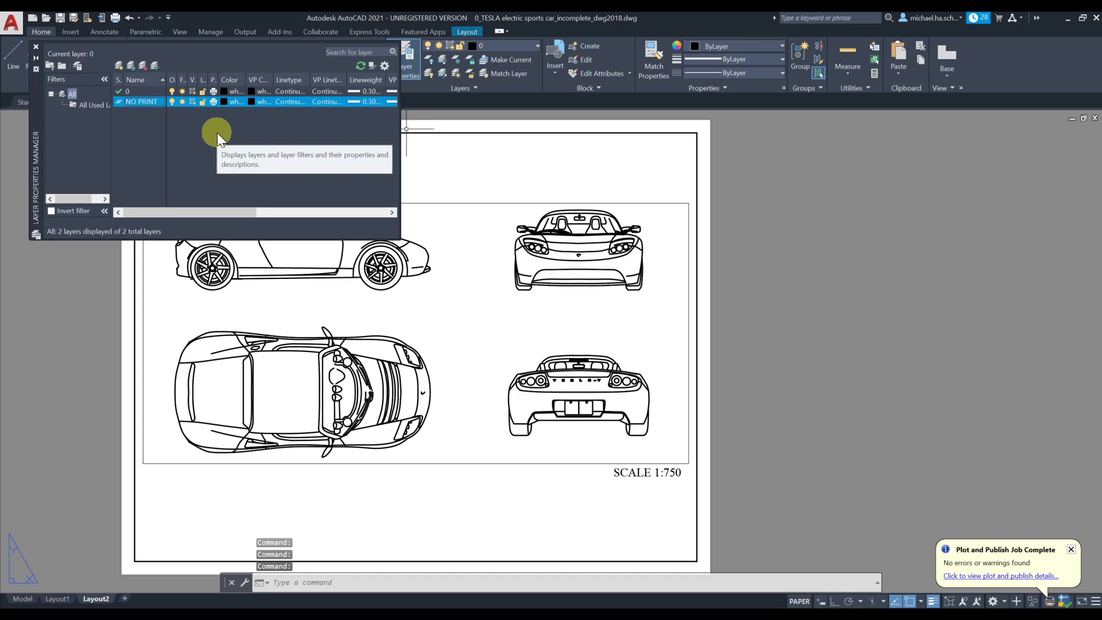
left_click(222, 104)
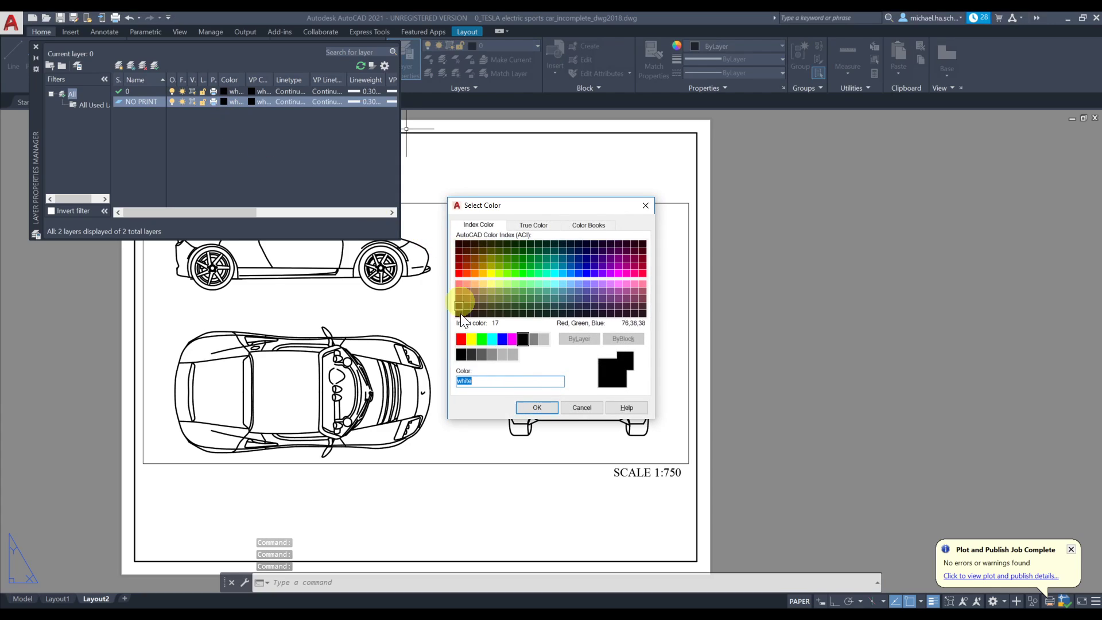
left_click(461, 338)
left_click(523, 407)
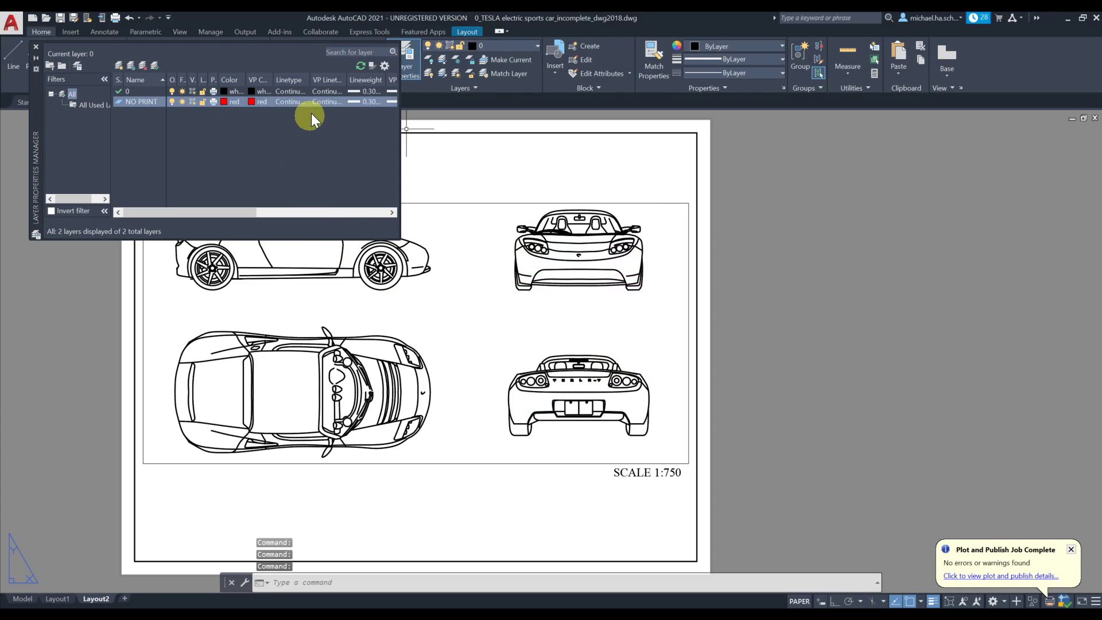
Set the NO PRINT layer's lineweight to Default and turn off its plotting.
left_click(357, 101)
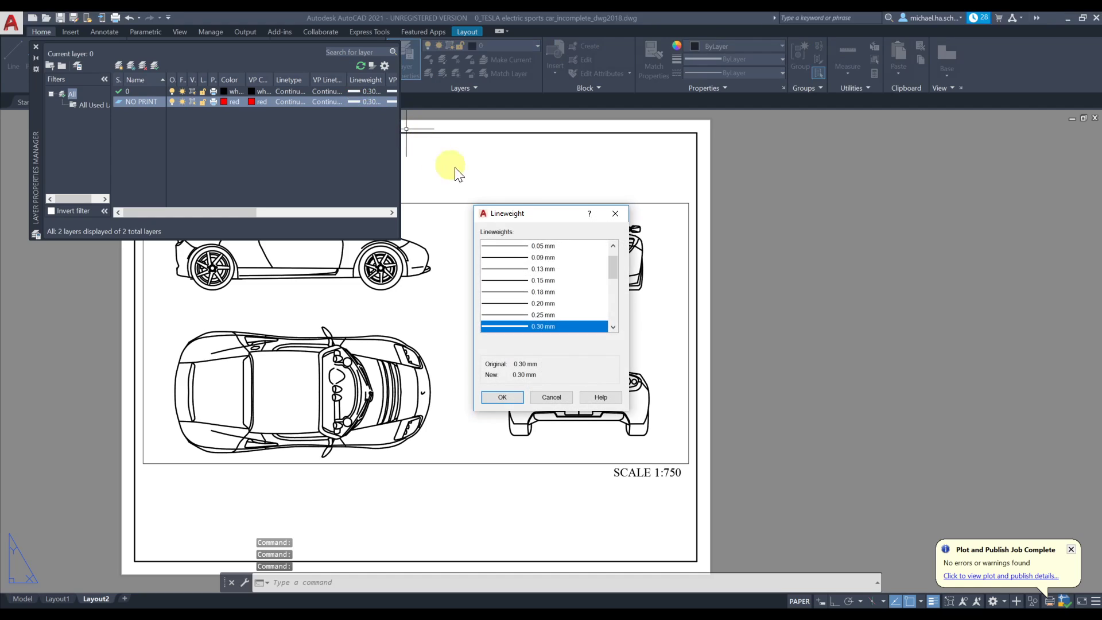
scroll(554, 280, "up", 1)
left_click(548, 247)
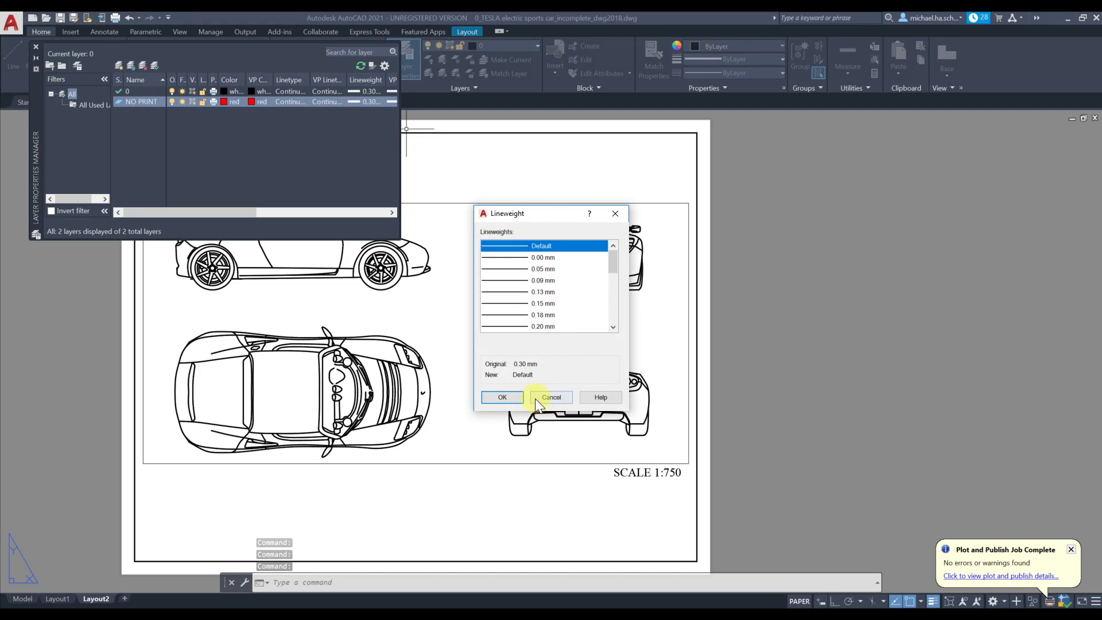
left_click(518, 395)
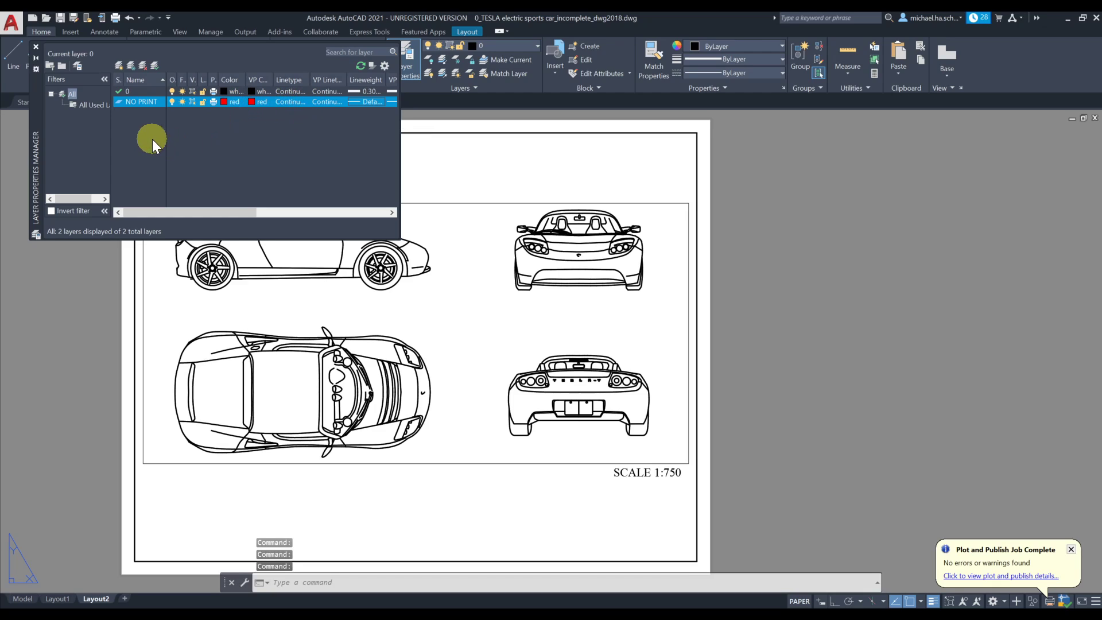
left_click(214, 101)
Create a new layer named V-PORT and turn on its plotting.
left_click(122, 66)
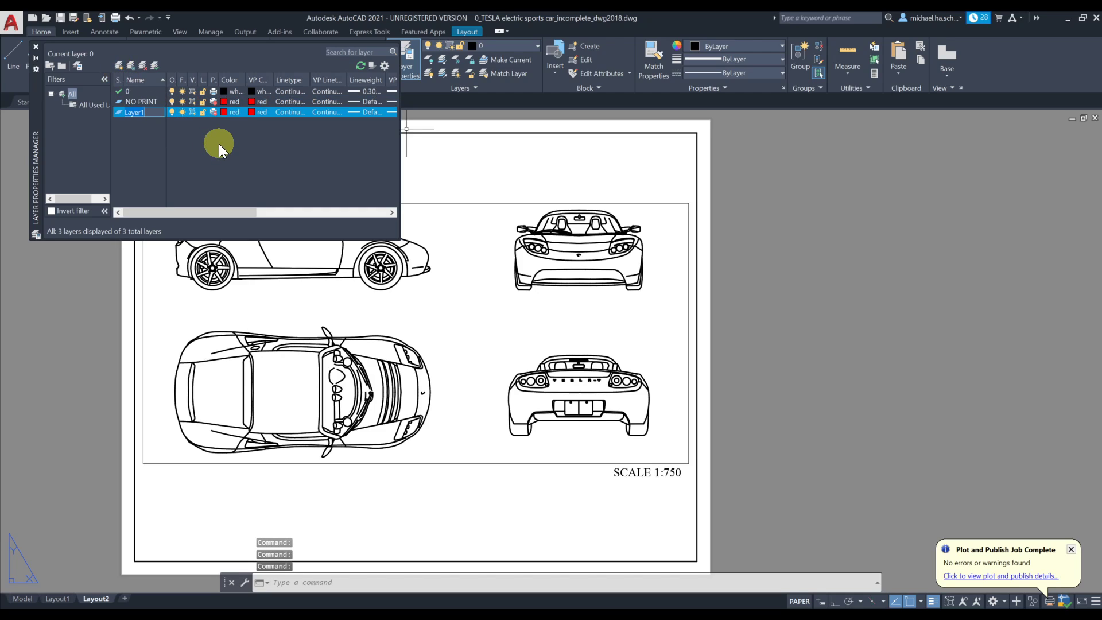
type("V-")
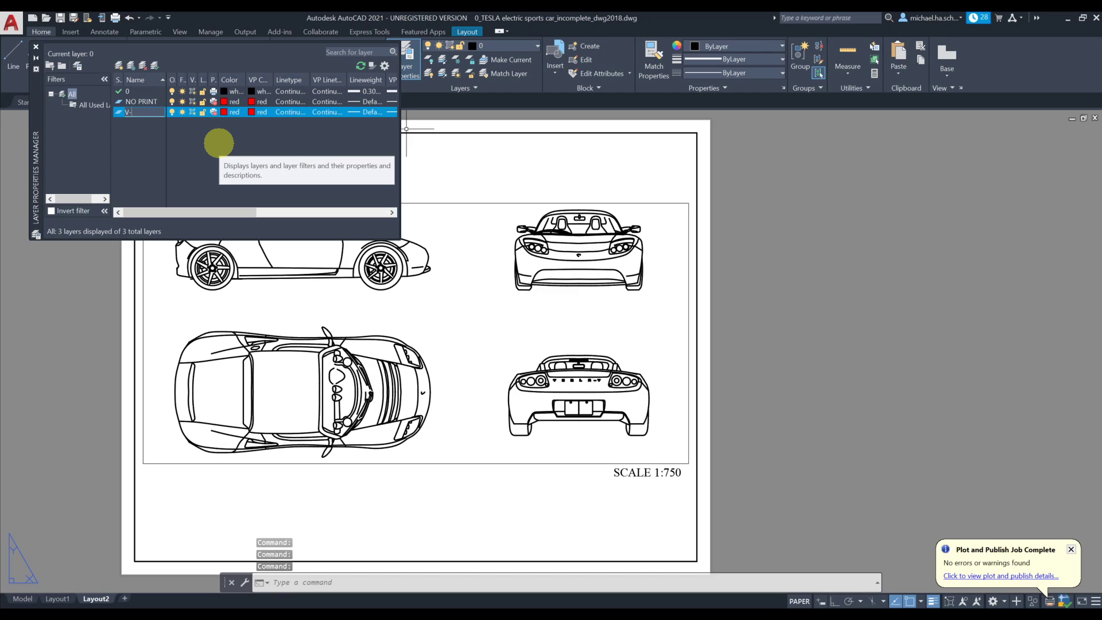
type("PORT")
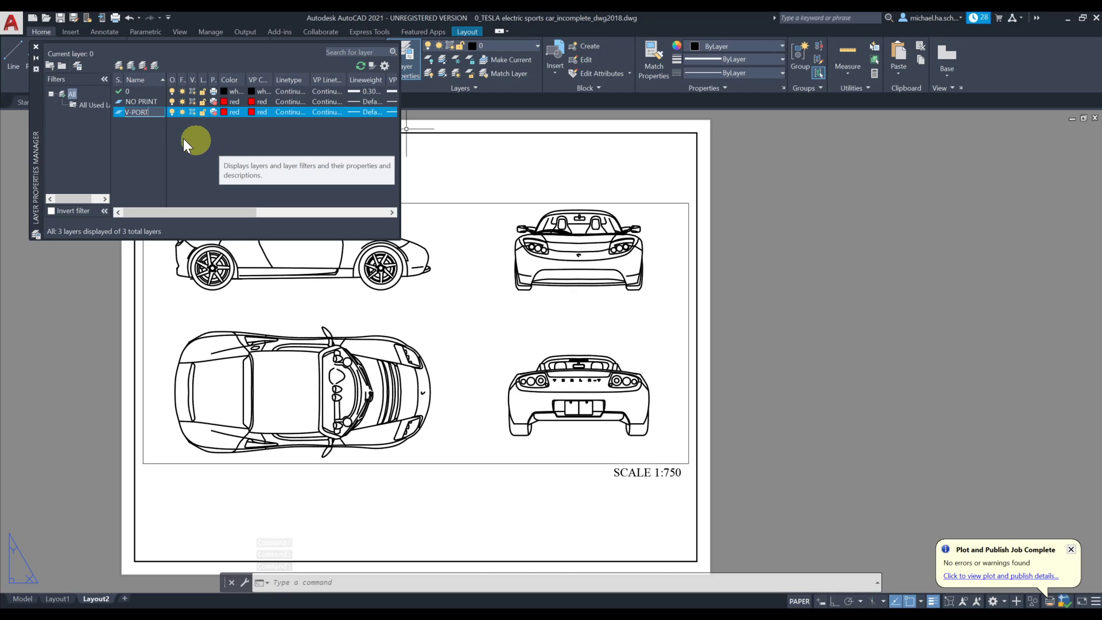
left_click(214, 112)
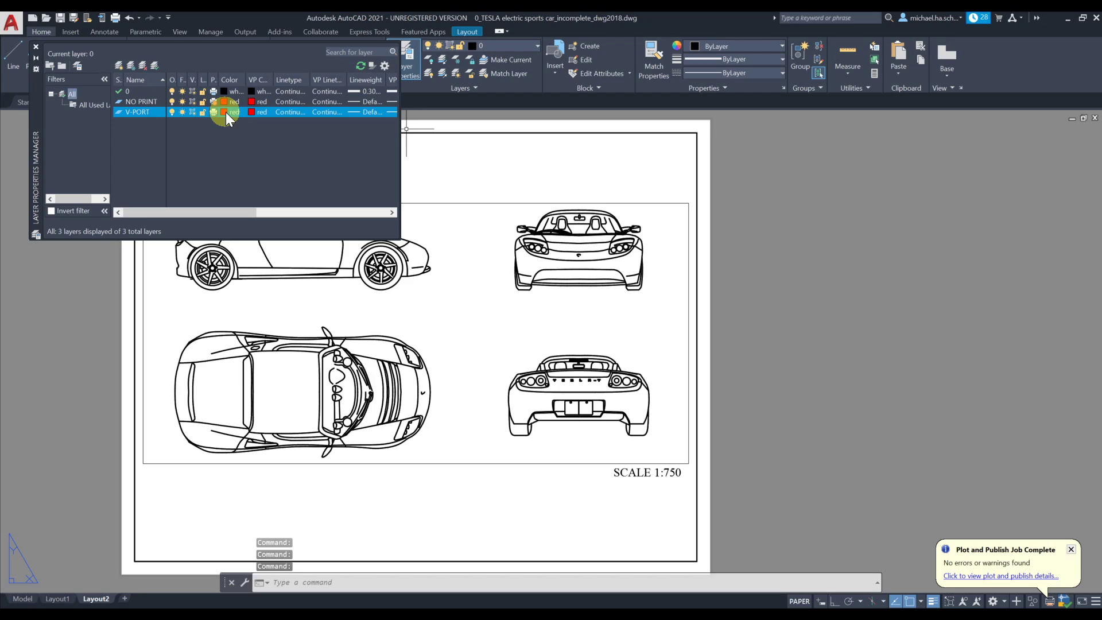
Set the V-PORT layer's colour to 250 and close the layer manager.
left_click(226, 112)
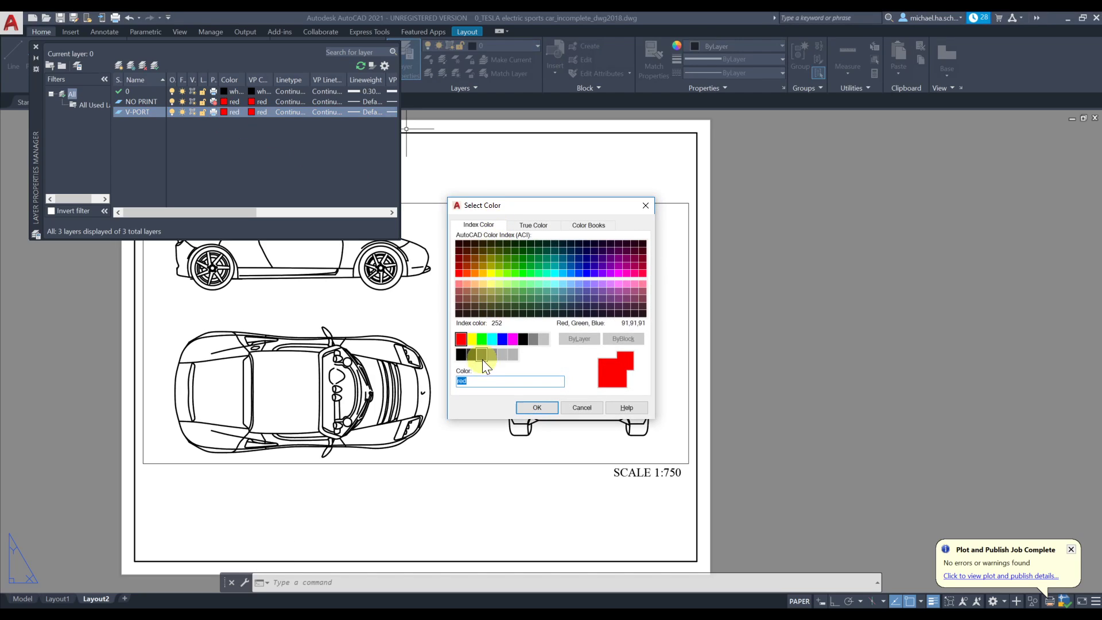
left_click(461, 354)
left_click(525, 408)
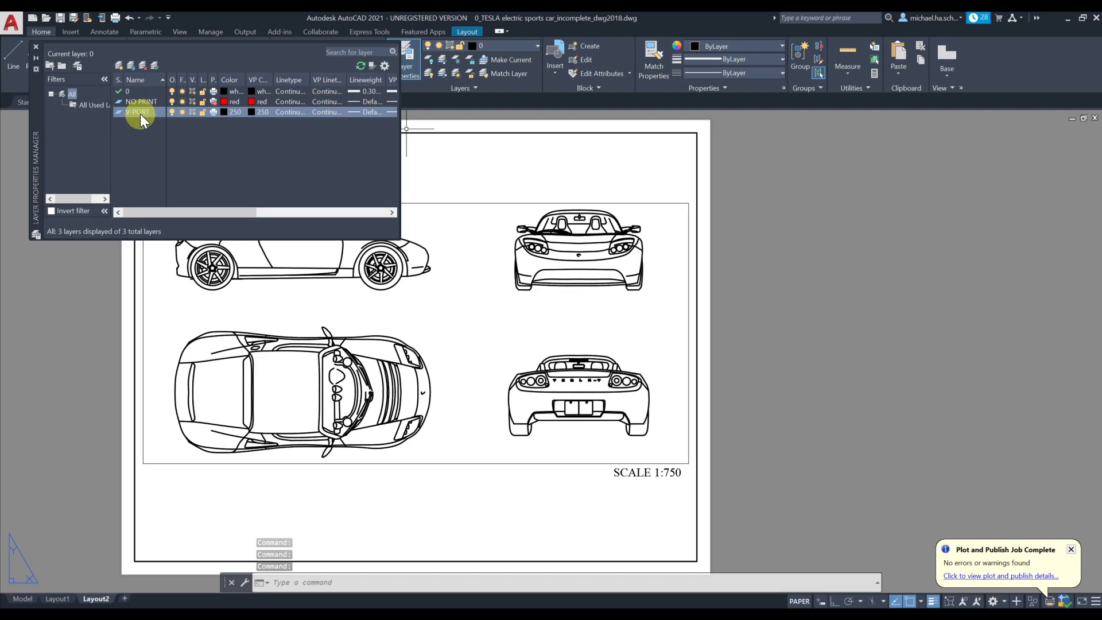
left_click(36, 46)
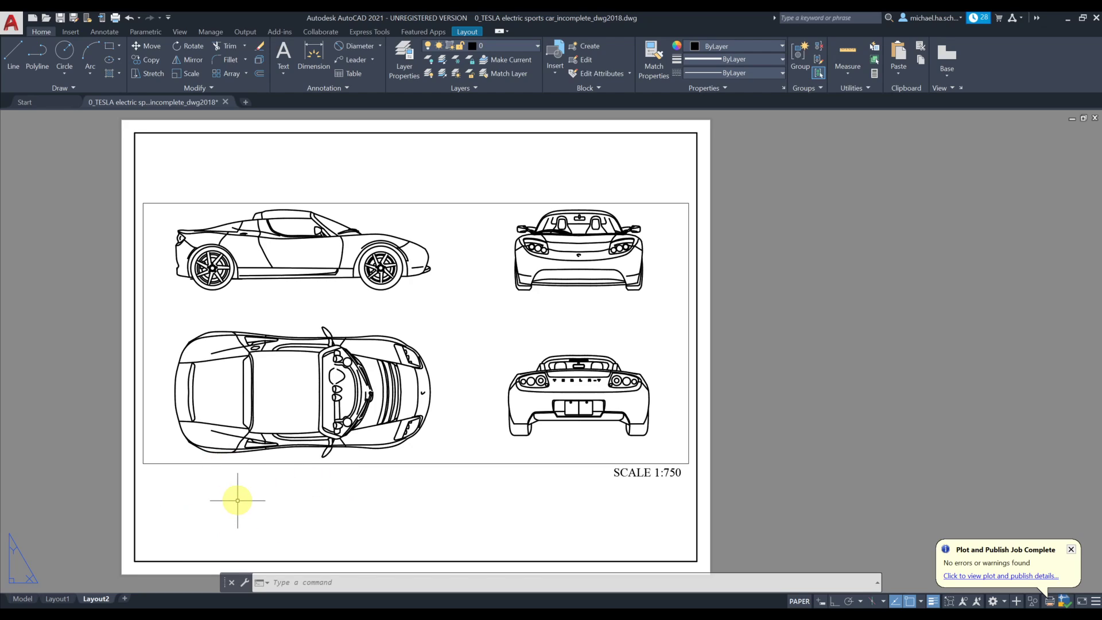
middle_click_drag(300, 515, 303, 515)
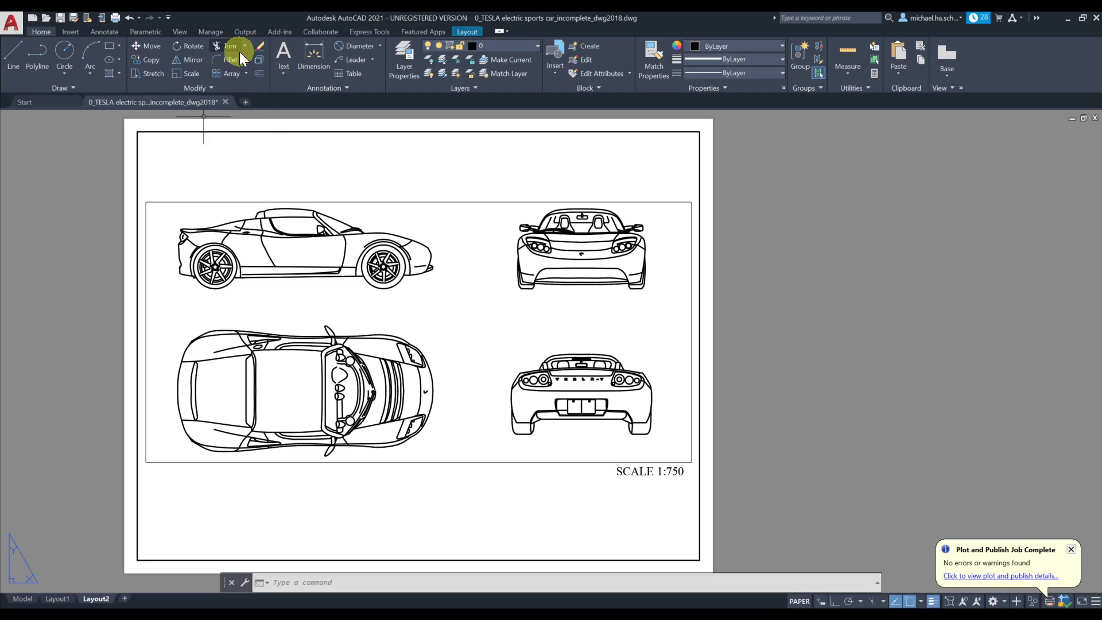
left_click(179, 33)
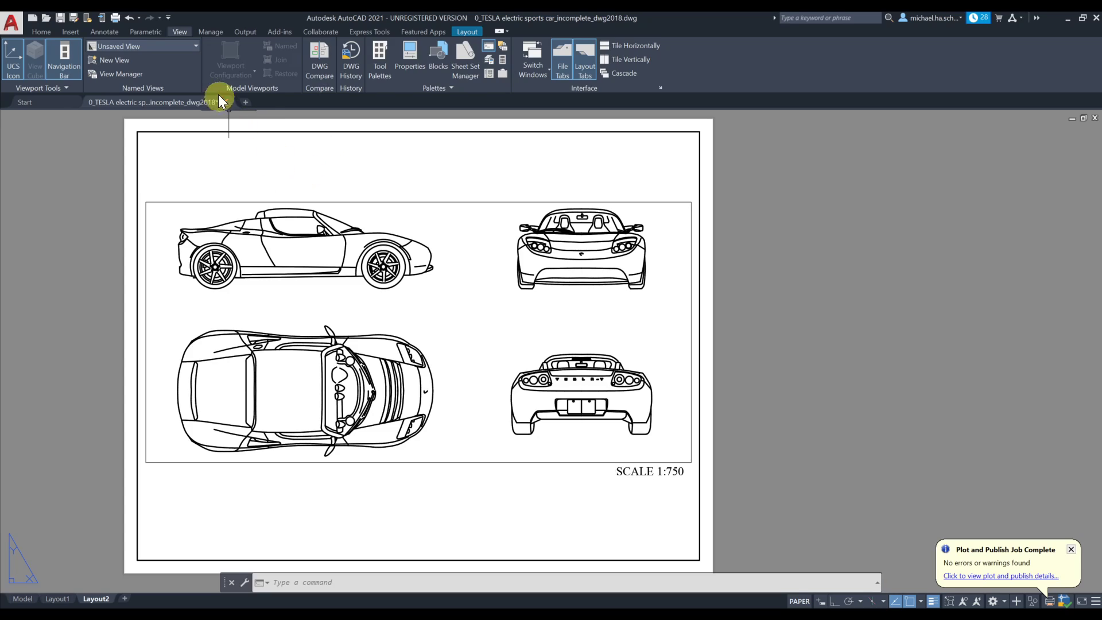
left_click(185, 45)
left_click(184, 43)
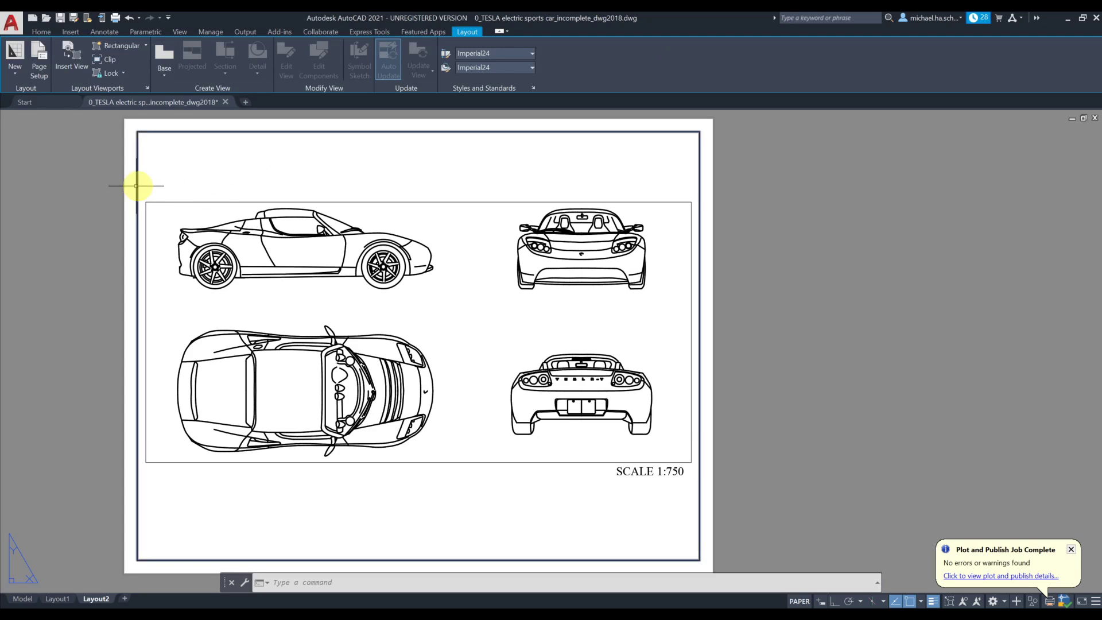
middle_click_drag(122, 183, 135, 178)
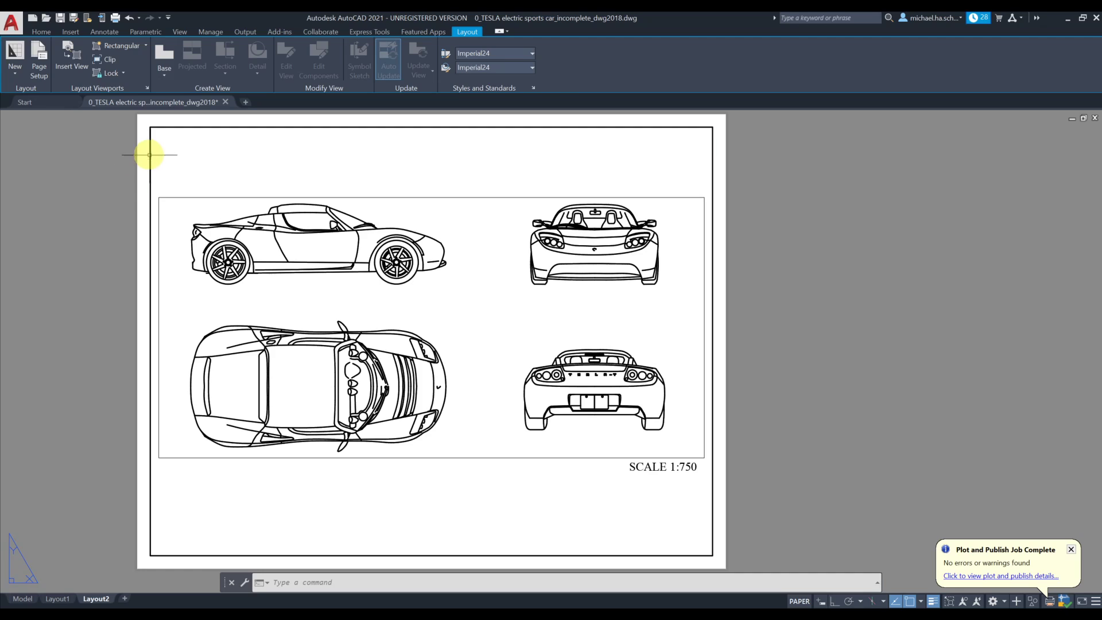
left_click(45, 31)
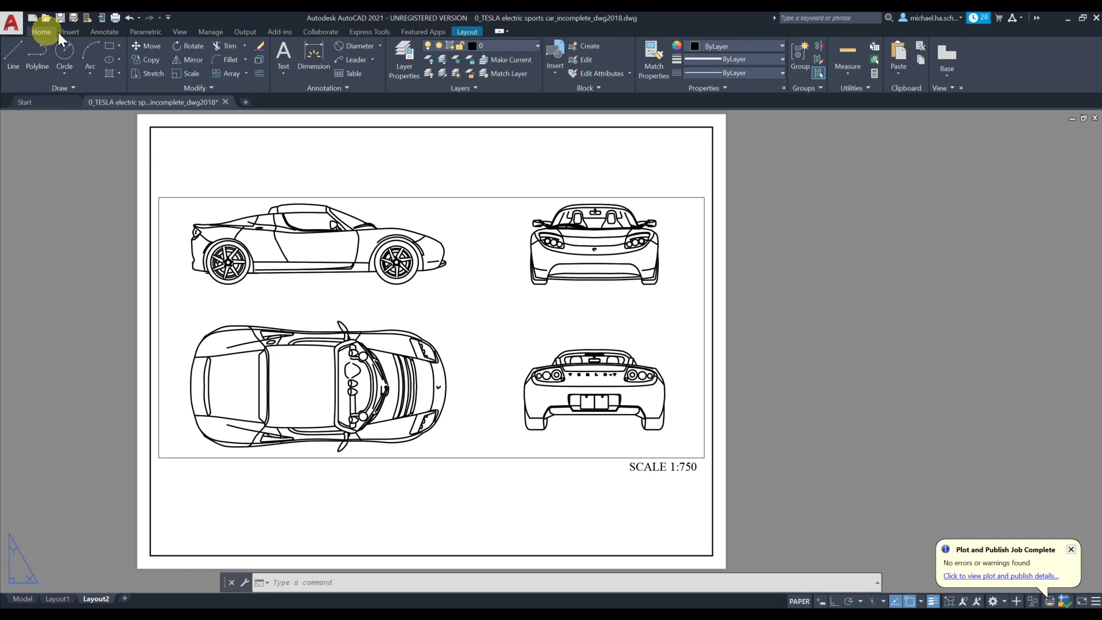
left_click(470, 33)
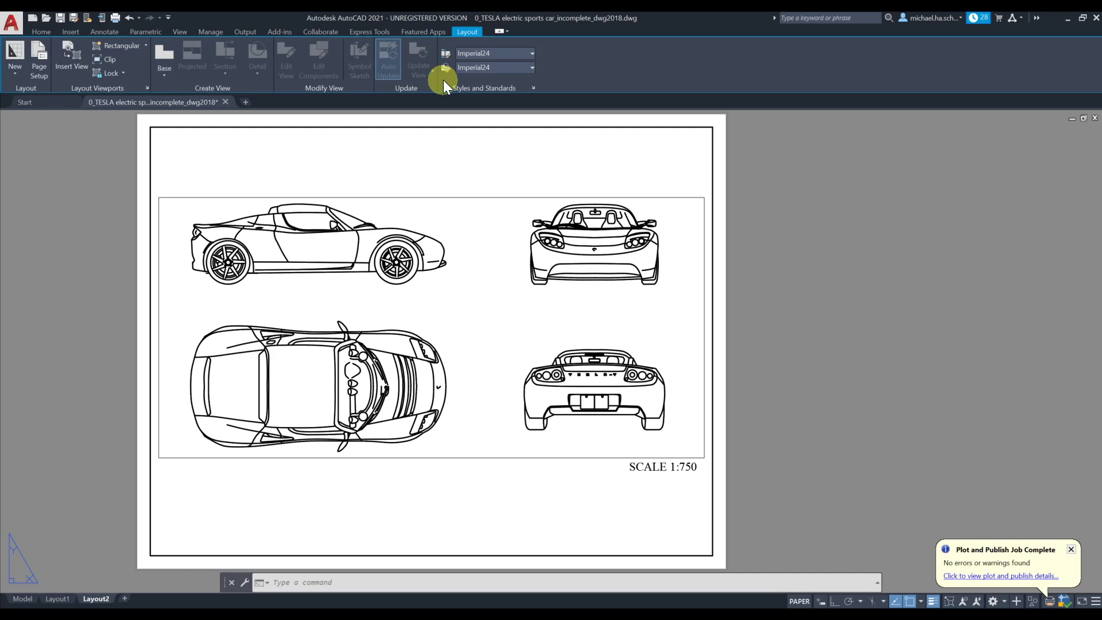
Create a wide, shallow rectangular viewport in the empty space between the top border and the main car viewport.
left_click(124, 47)
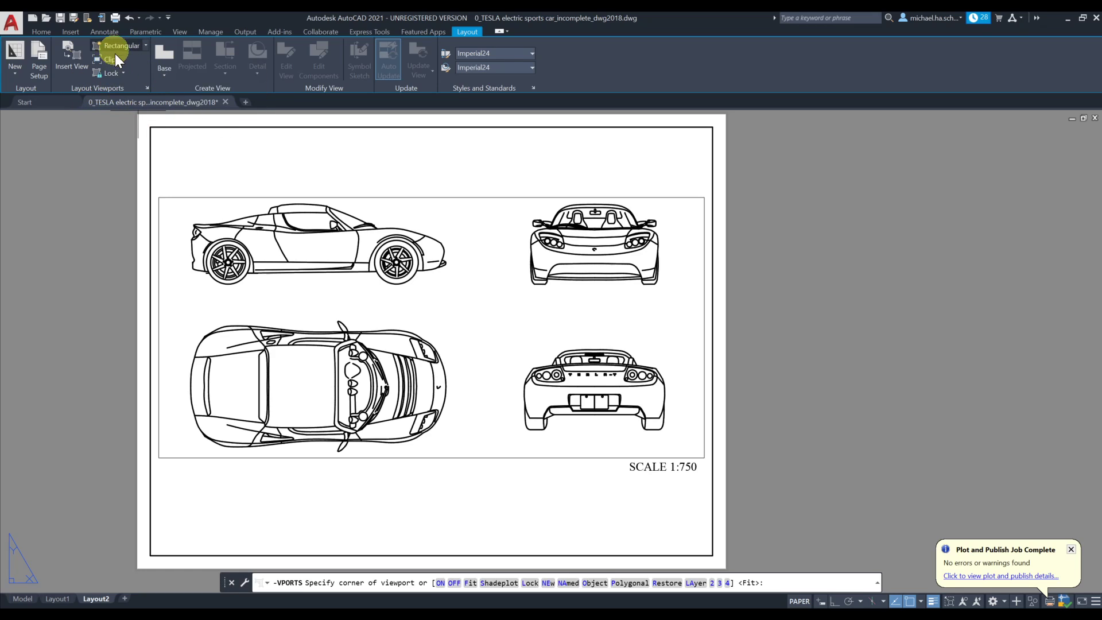
left_click(179, 170)
left_click(484, 148)
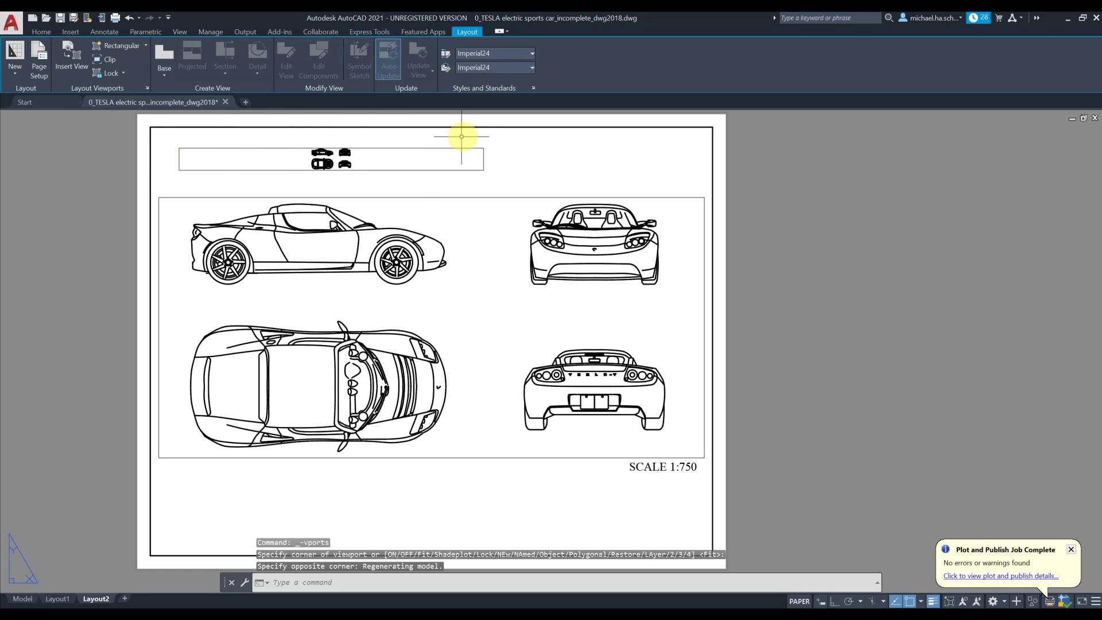
Zoom the new viewport's model view in on the TESLA lettering of the car's rear view and return to paper space.
double_click(386, 153)
scroll(344, 161, "up", 5)
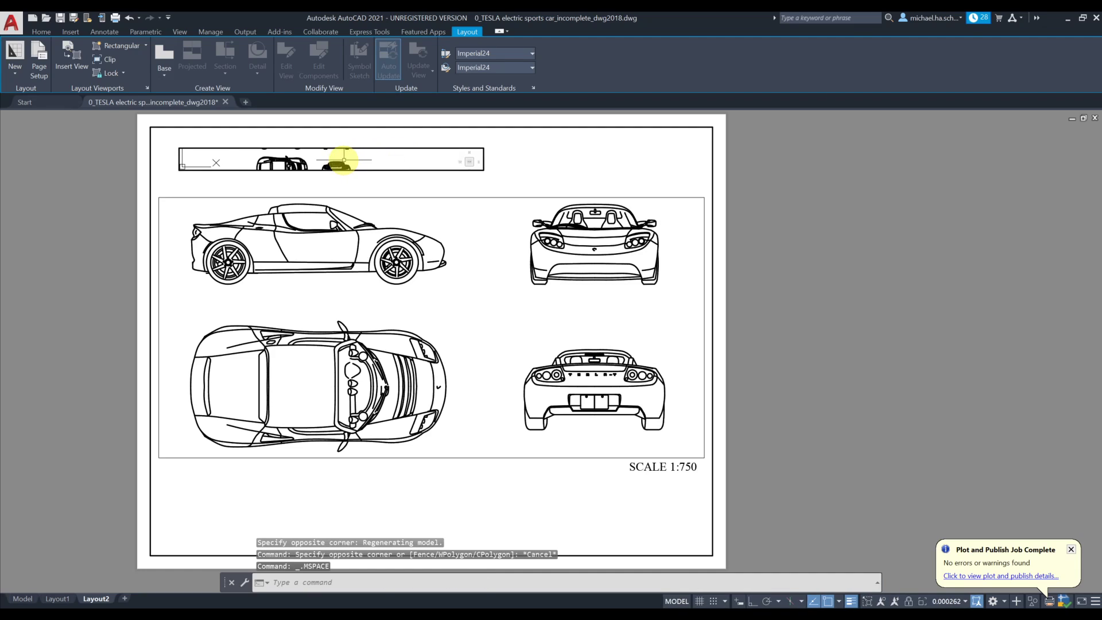
scroll(348, 149, "up", 10)
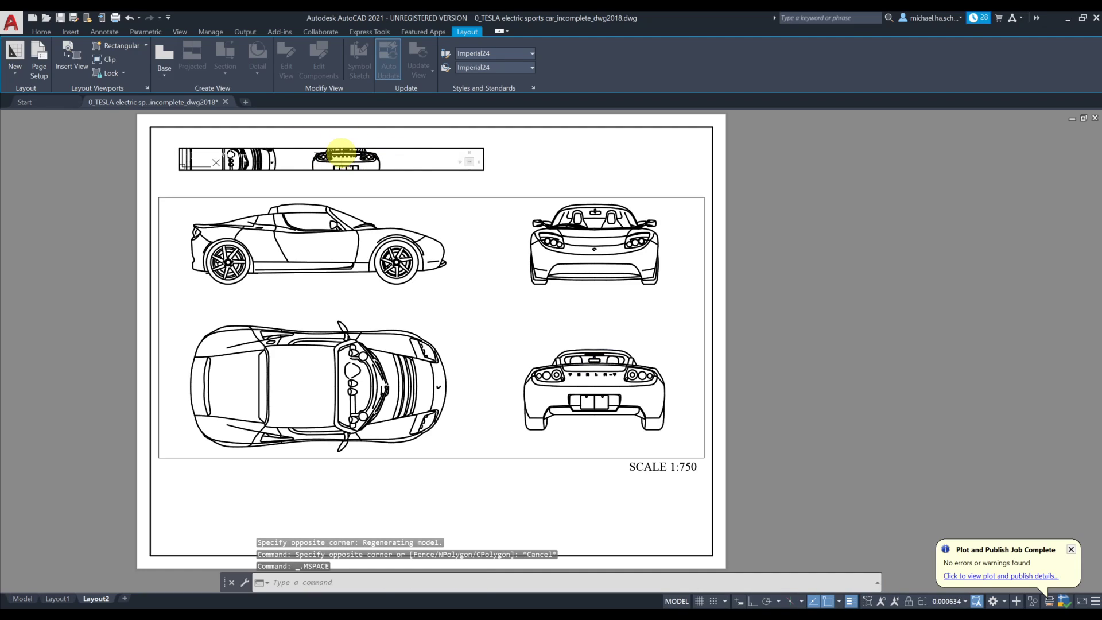
scroll(345, 150, "up", 3)
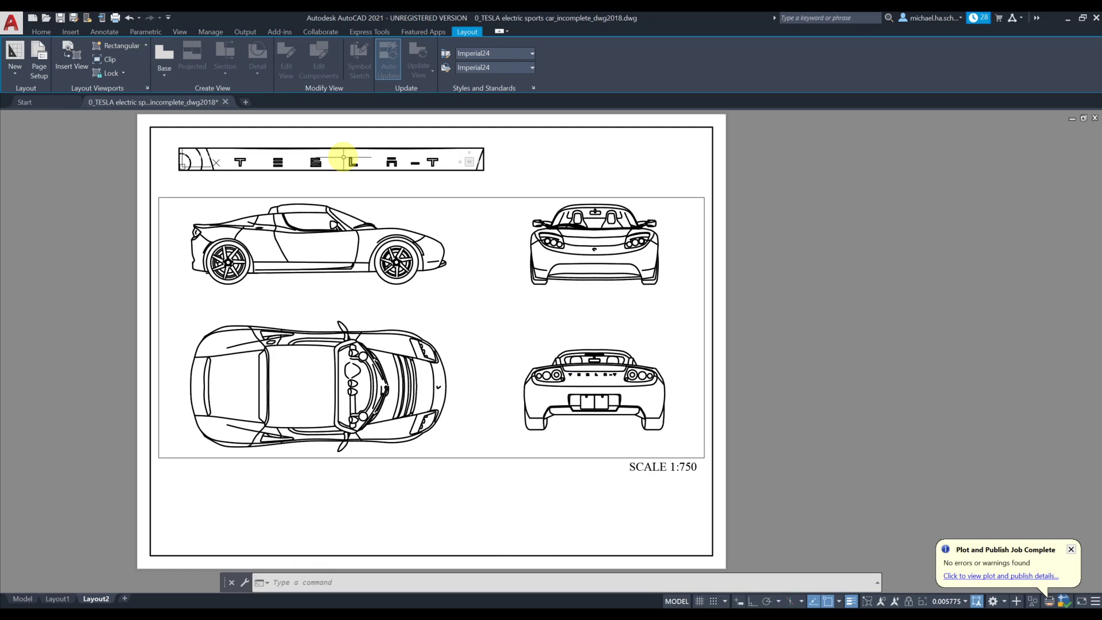
scroll(343, 157, "up", 3)
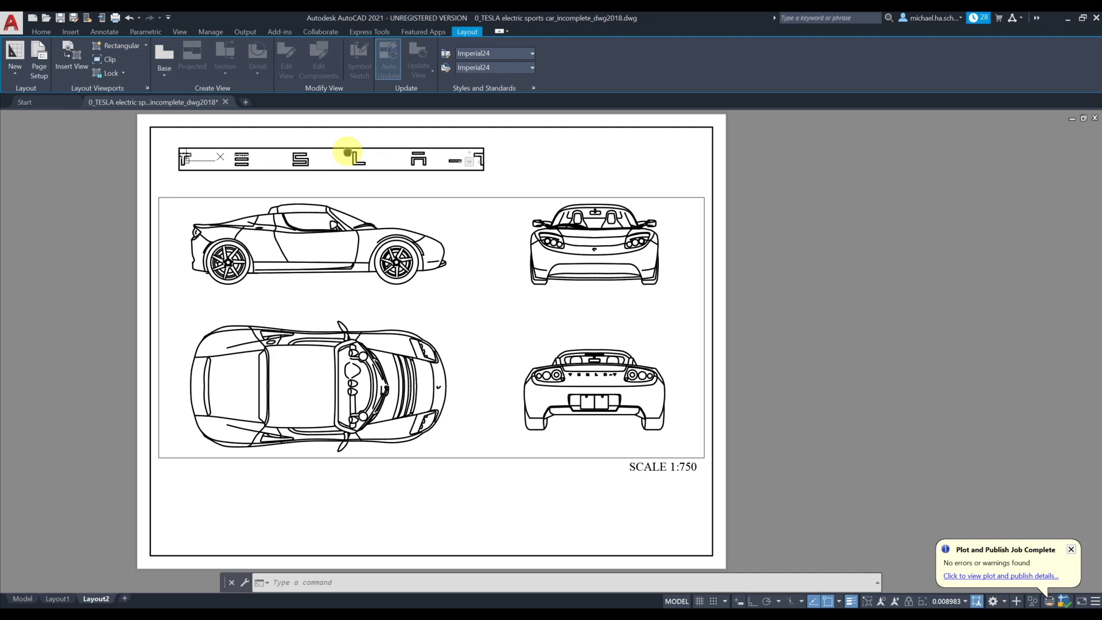
double_click(364, 177)
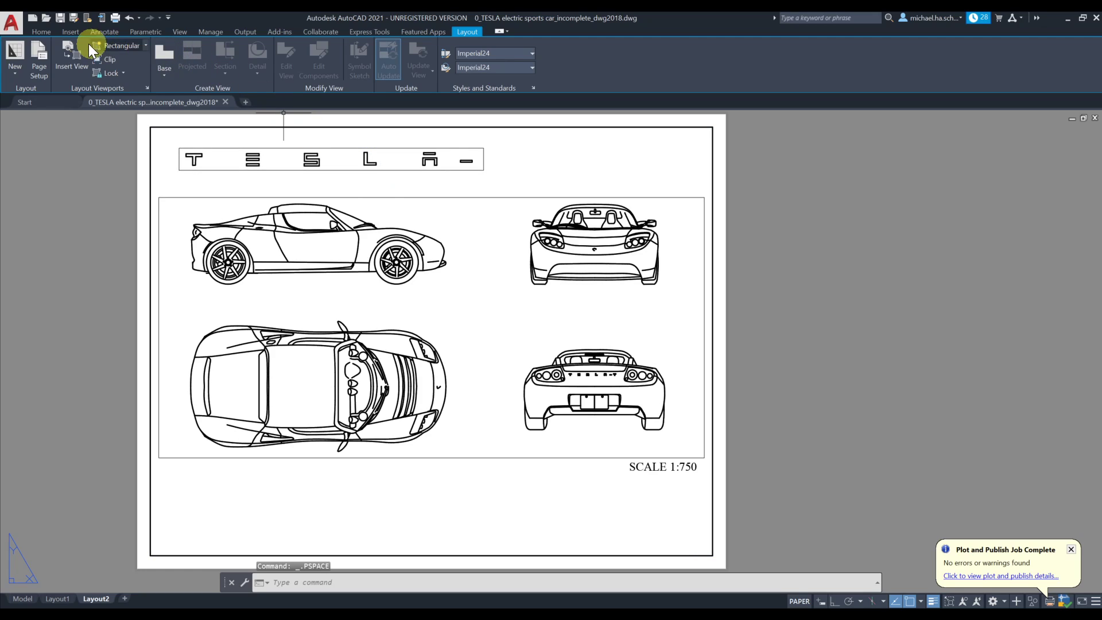
Move the lettering viewport to the right so it sits nearer the middle of the sheet.
left_click(53, 32)
left_click(151, 46)
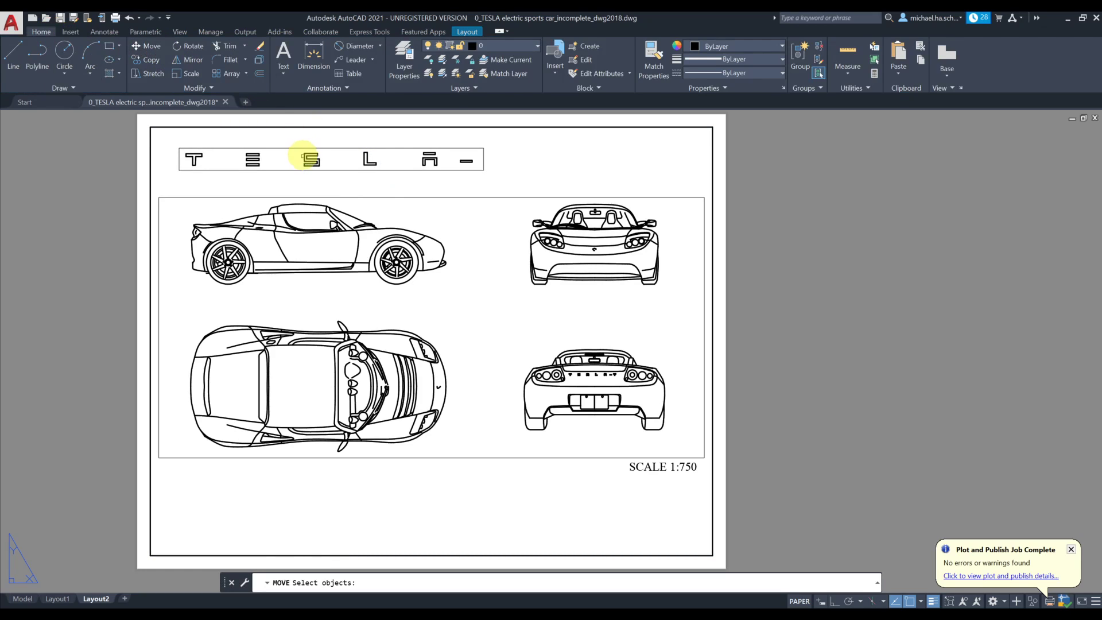
left_click(300, 170)
key("Return")
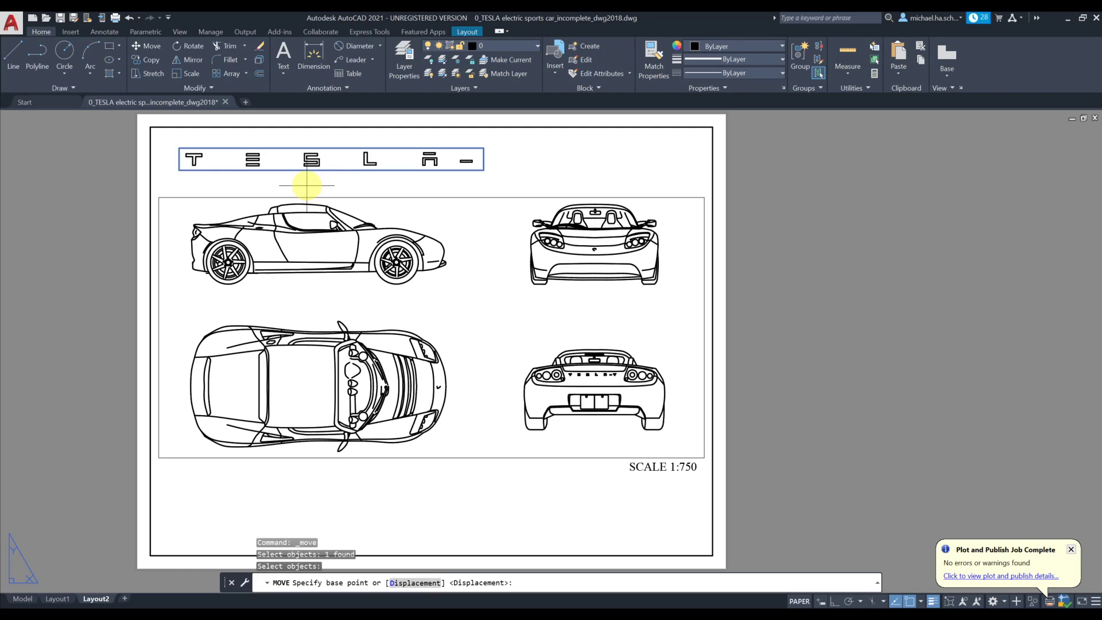
left_click(302, 184)
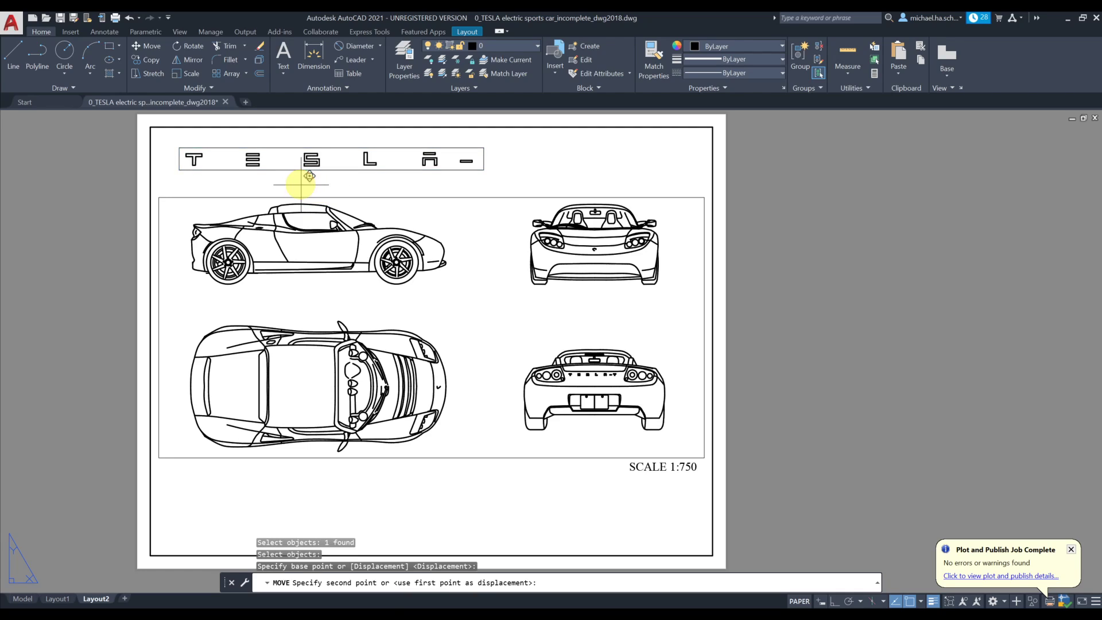
left_click(396, 182)
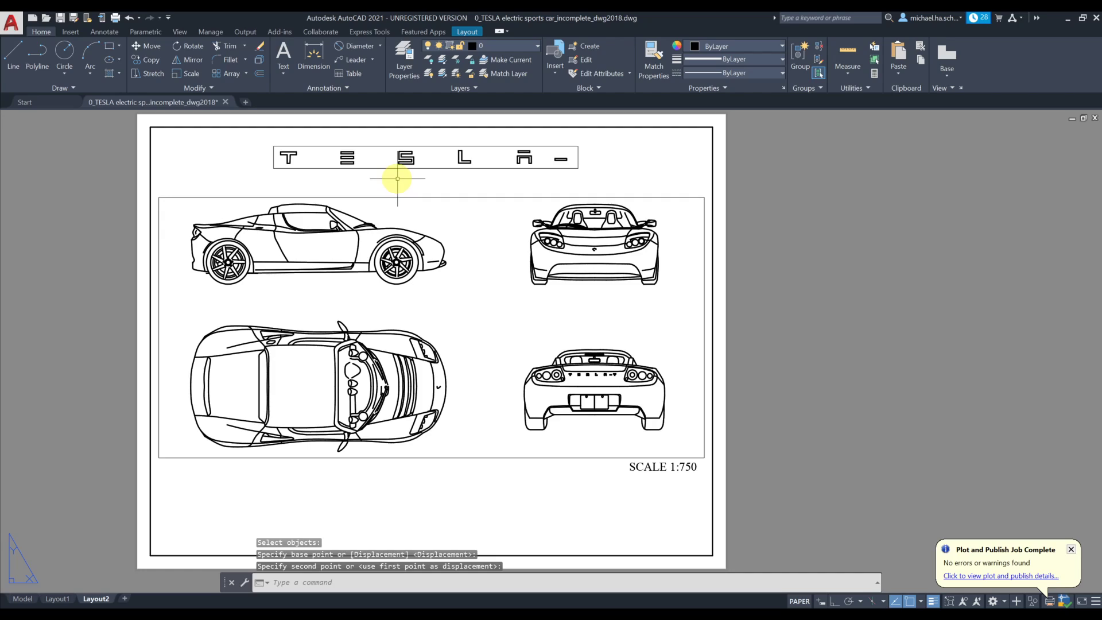
Move the lettering viewport slightly up towards the top border line.
left_click(150, 46)
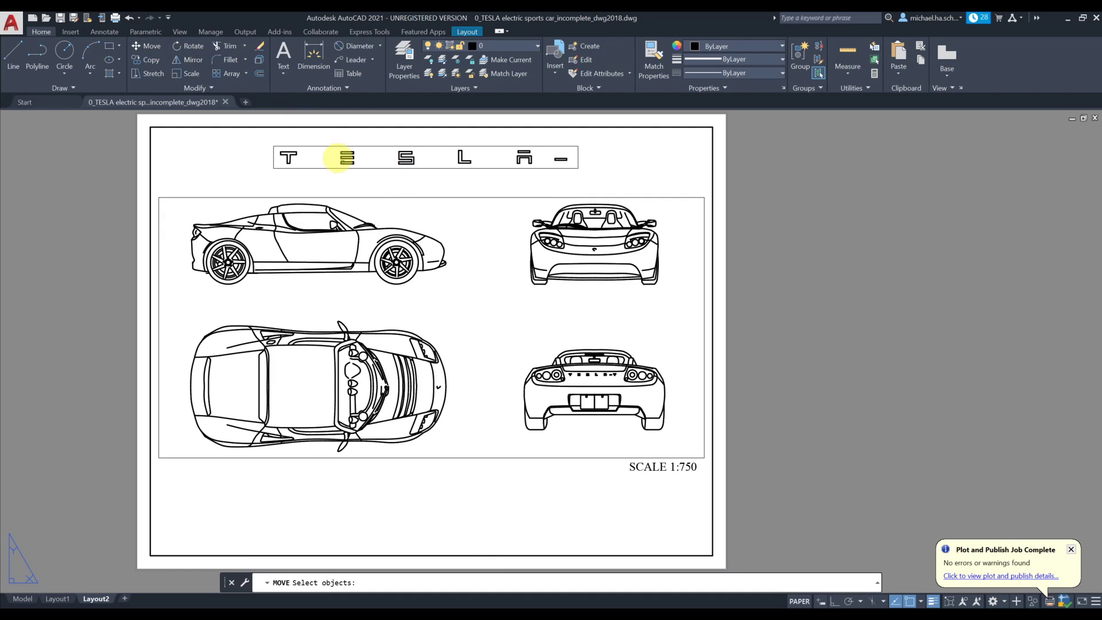
left_click(352, 170)
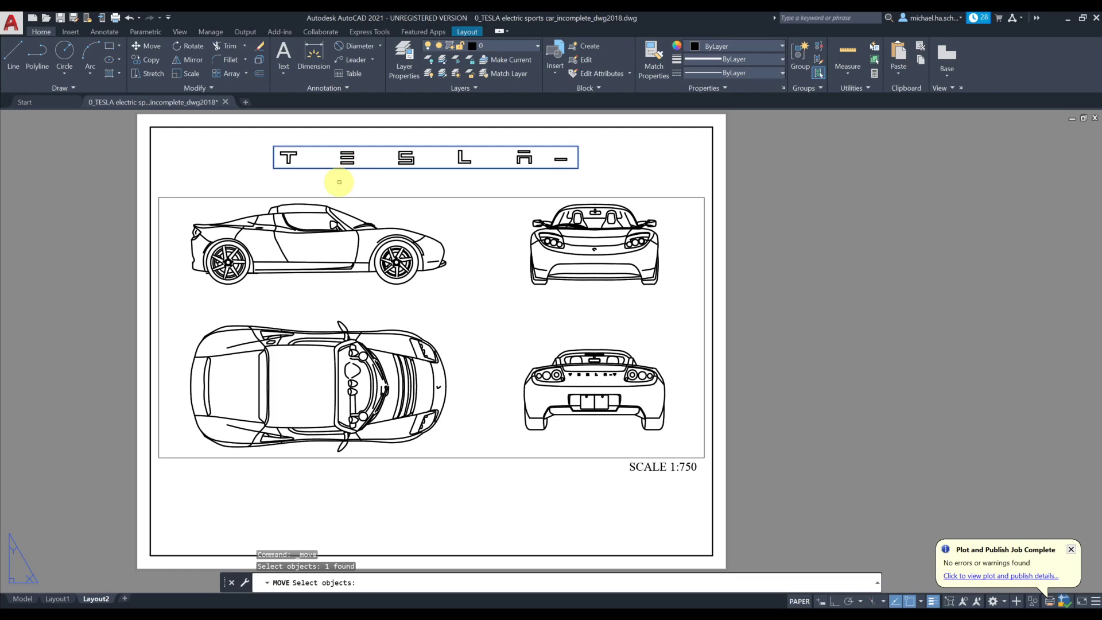
right_click(360, 186)
left_click(361, 186)
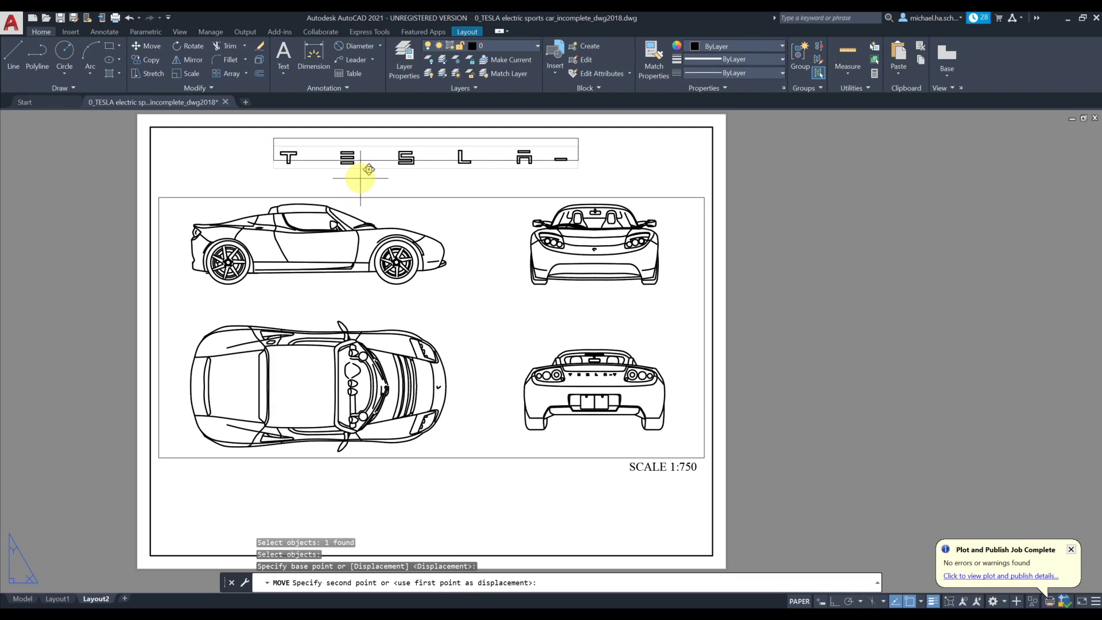
left_click(361, 178)
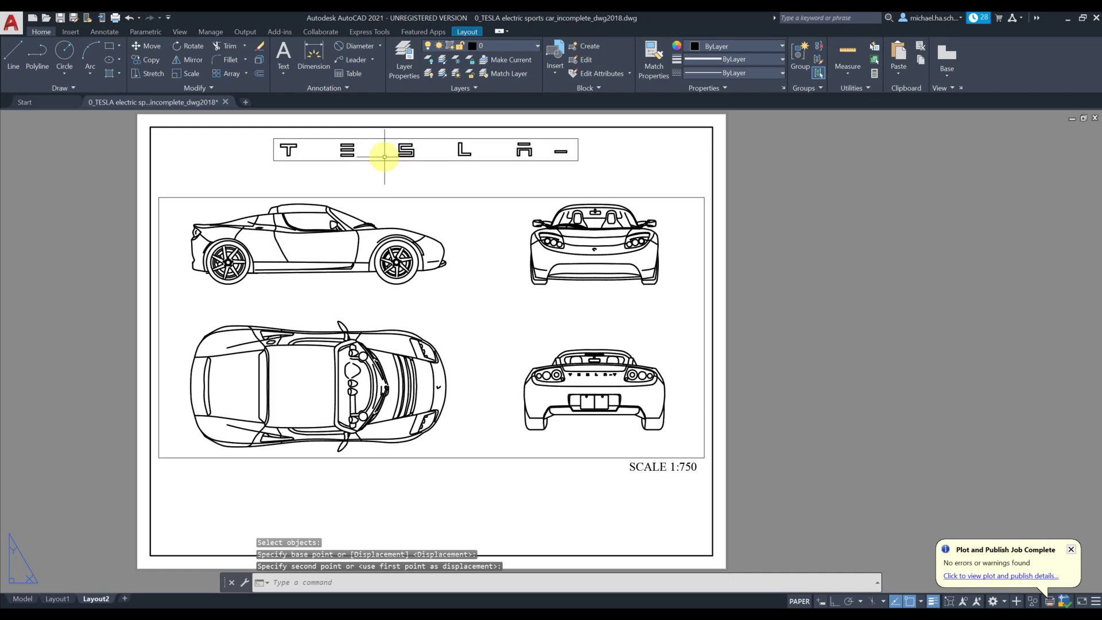
Stretch the lettering viewport's left edge outward to widen it.
left_click(344, 159)
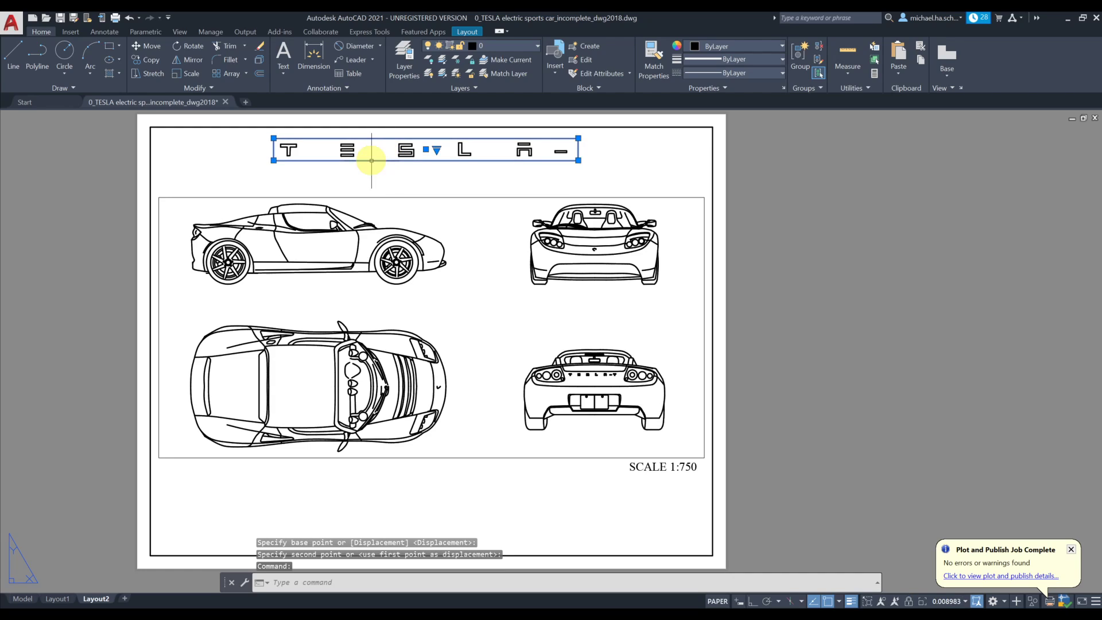
left_click(274, 161)
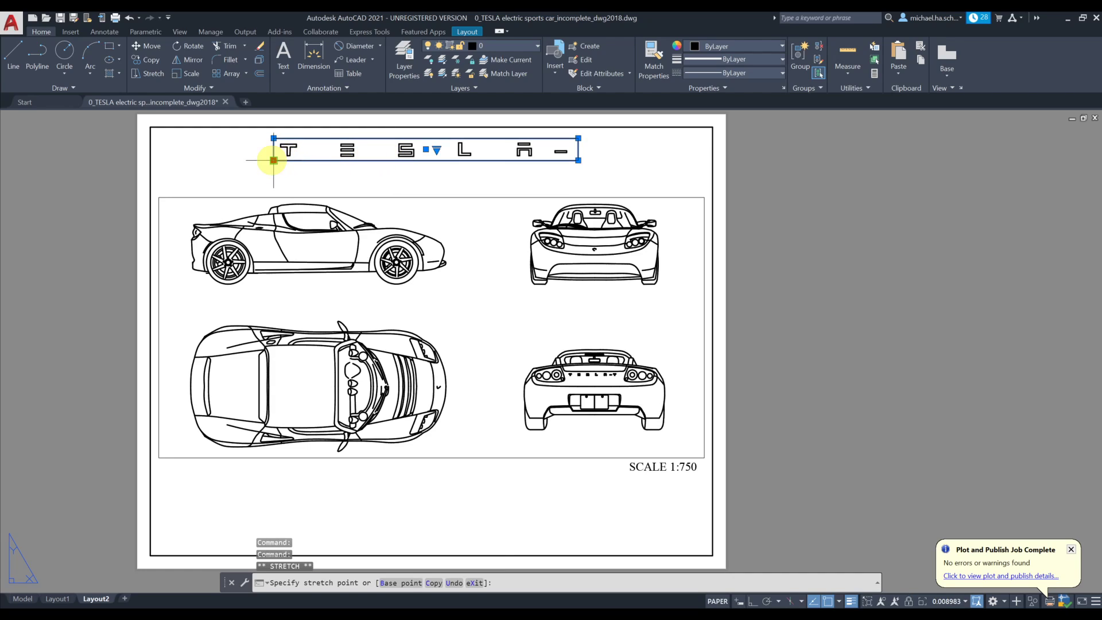
left_click(228, 160)
key("Escape")
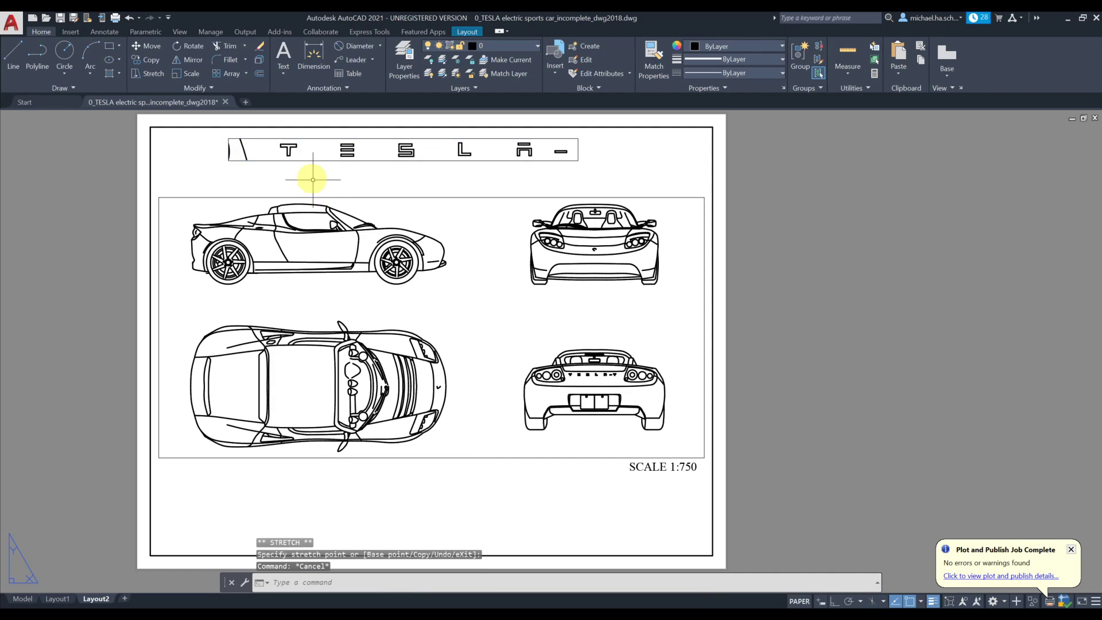
Try to move the widened lettering viewport to the right.
left_click(280, 161)
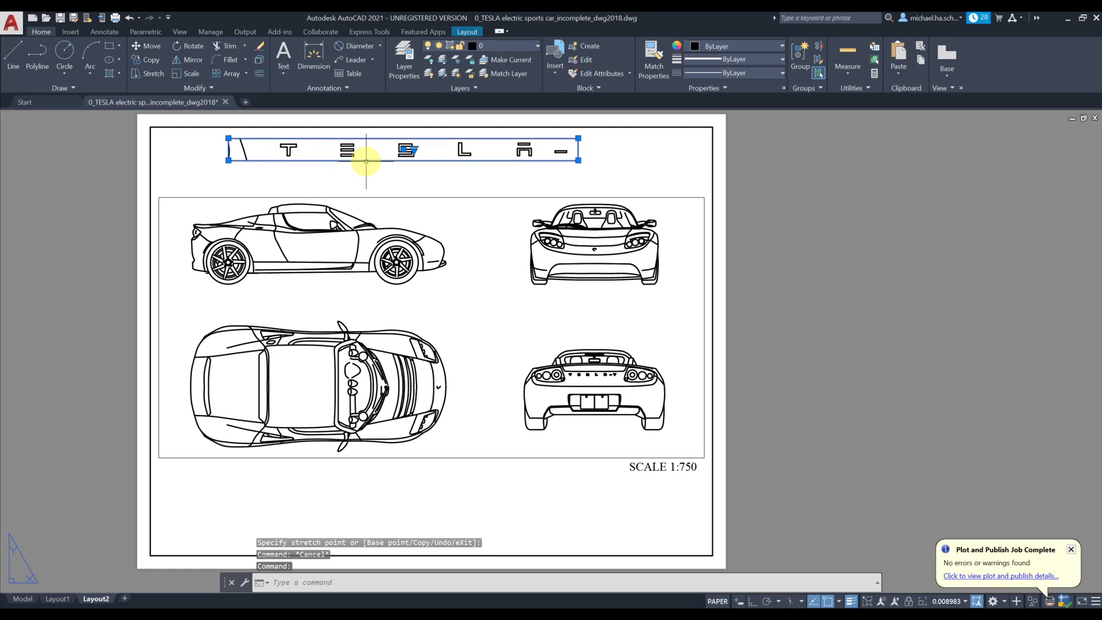
left_click(145, 48)
left_click(273, 159)
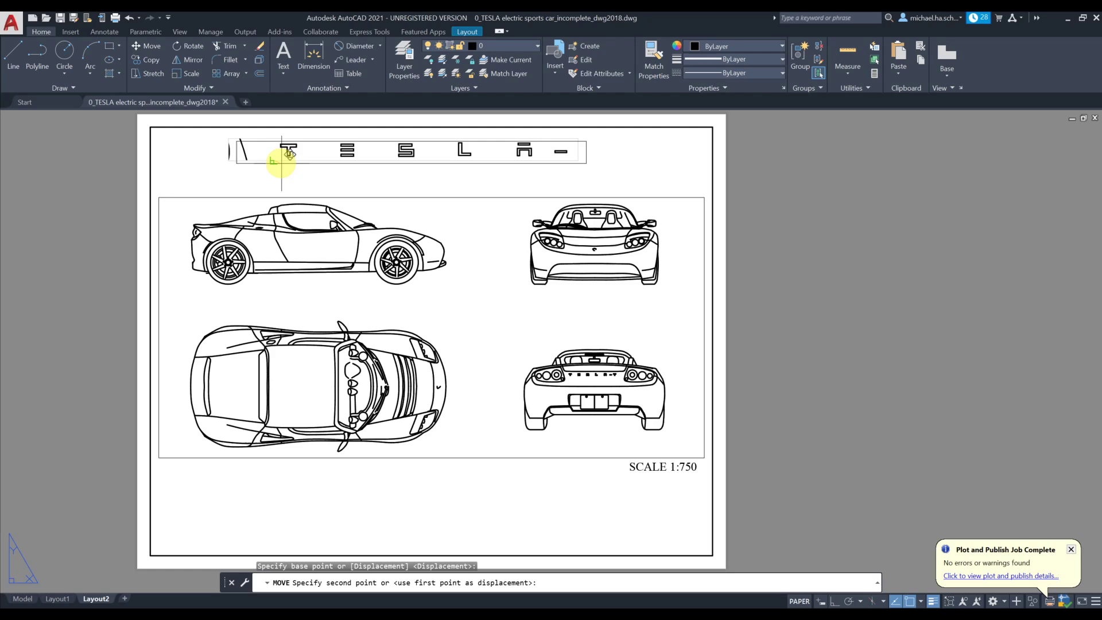
left_click(307, 162)
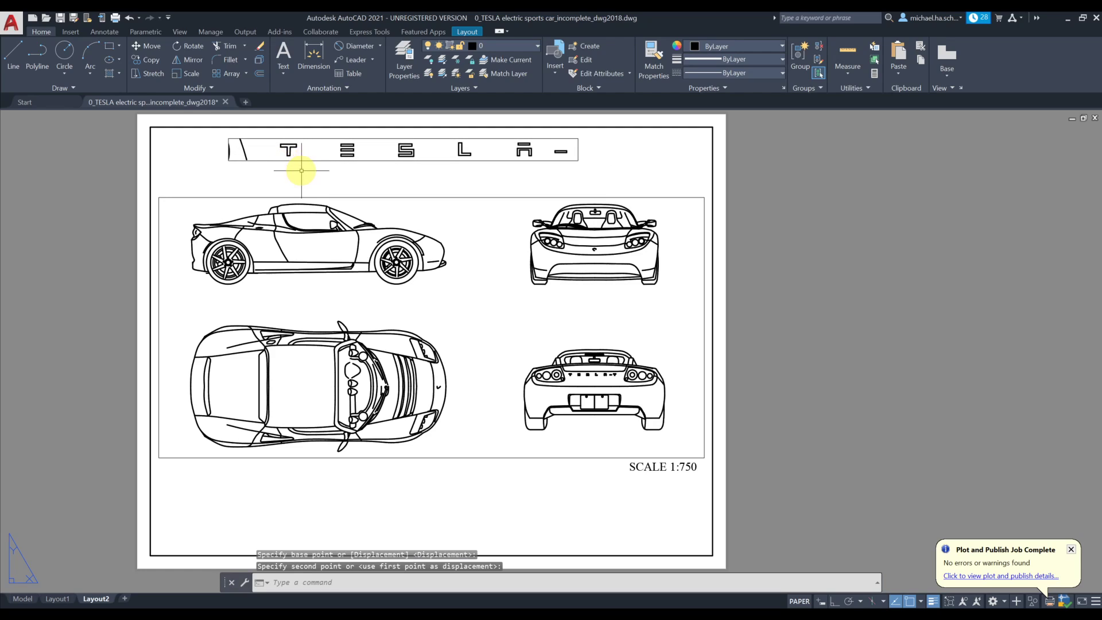
Move the widened lettering viewport a short distance right and slightly up to centre it above the car views.
left_click(146, 46)
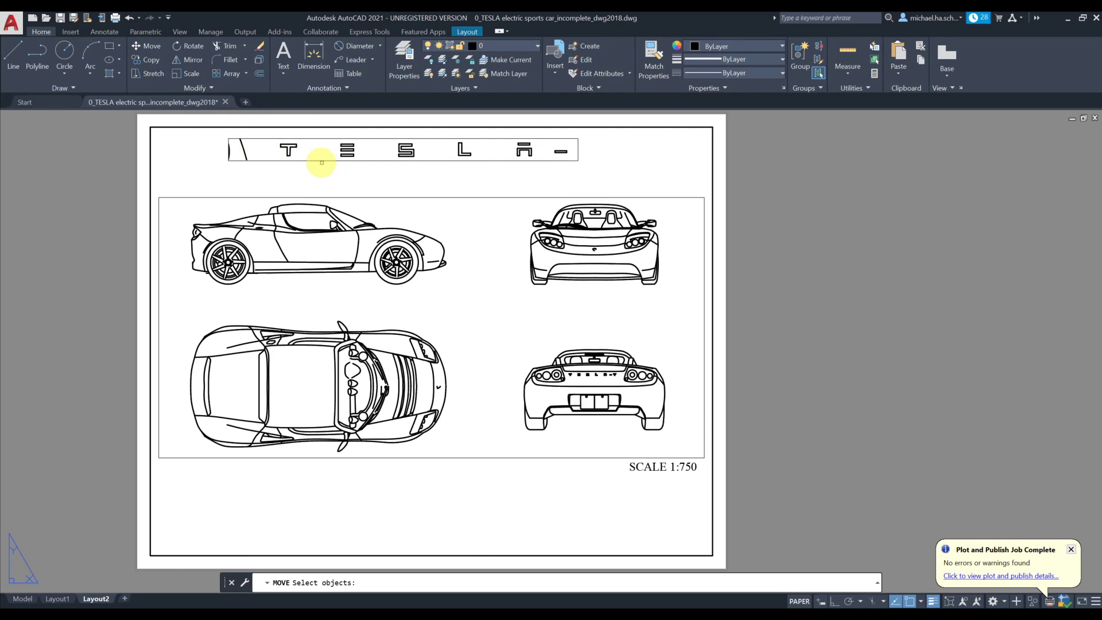
left_click(321, 159)
key("Return")
left_click(321, 176)
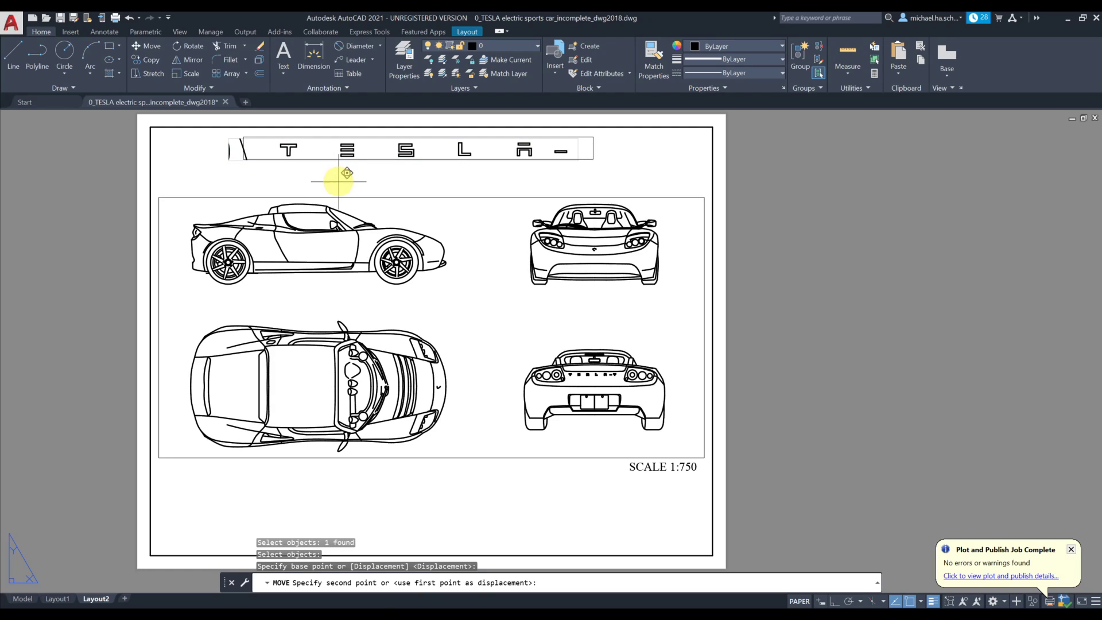
left_click(343, 180)
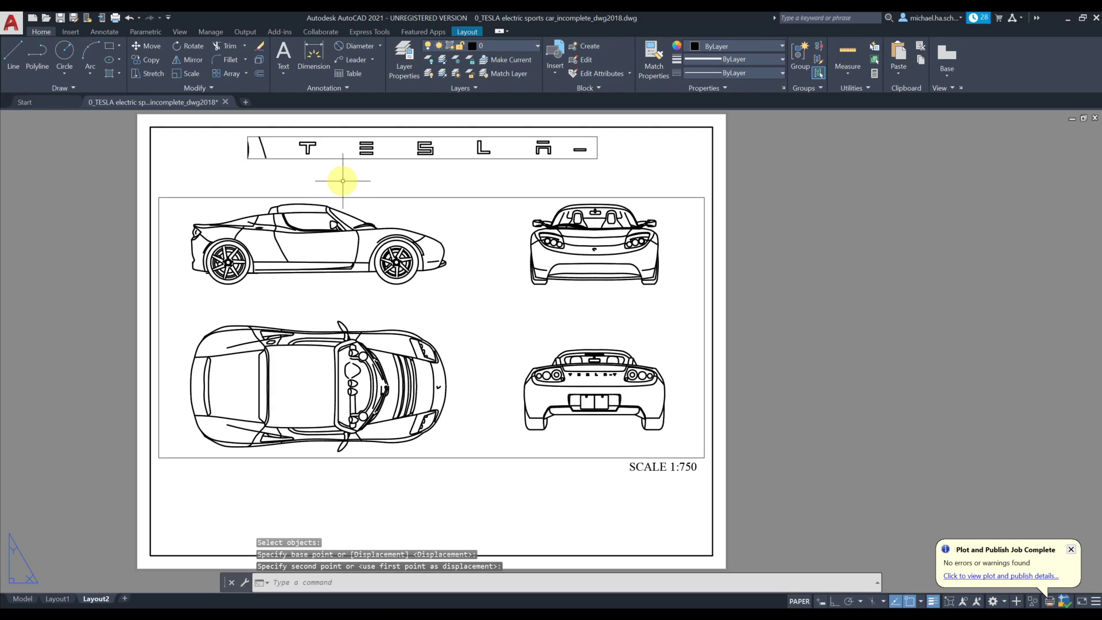
Pan the model view inside the lettering viewport to fit the whole TESLA-T lettering, and return to paper space.
double_click(324, 153)
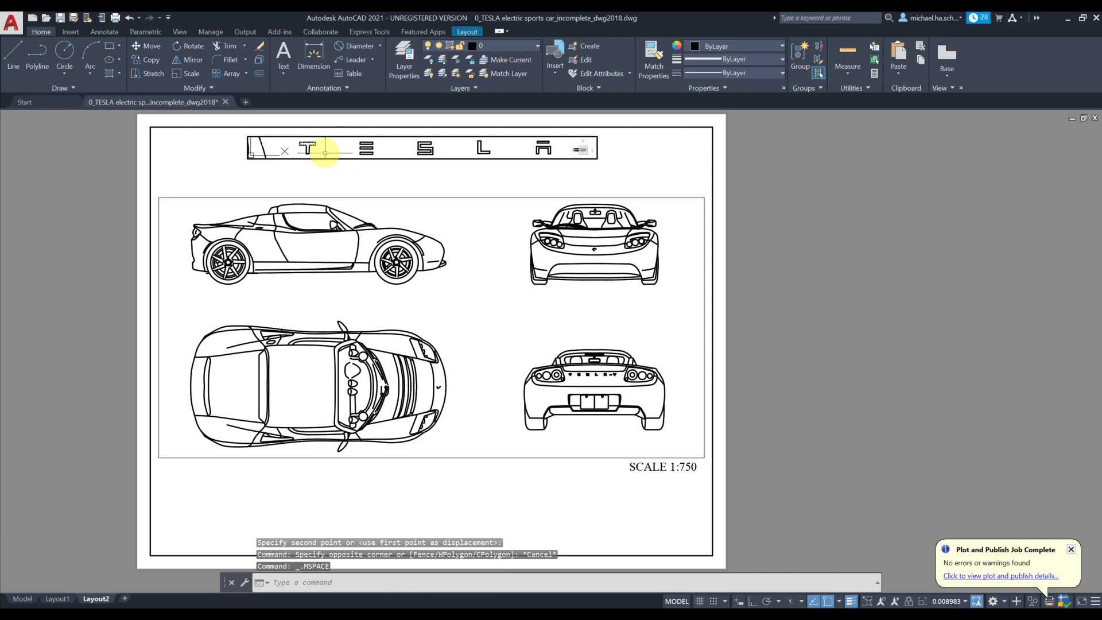
middle_click_drag(320, 142, 310, 147)
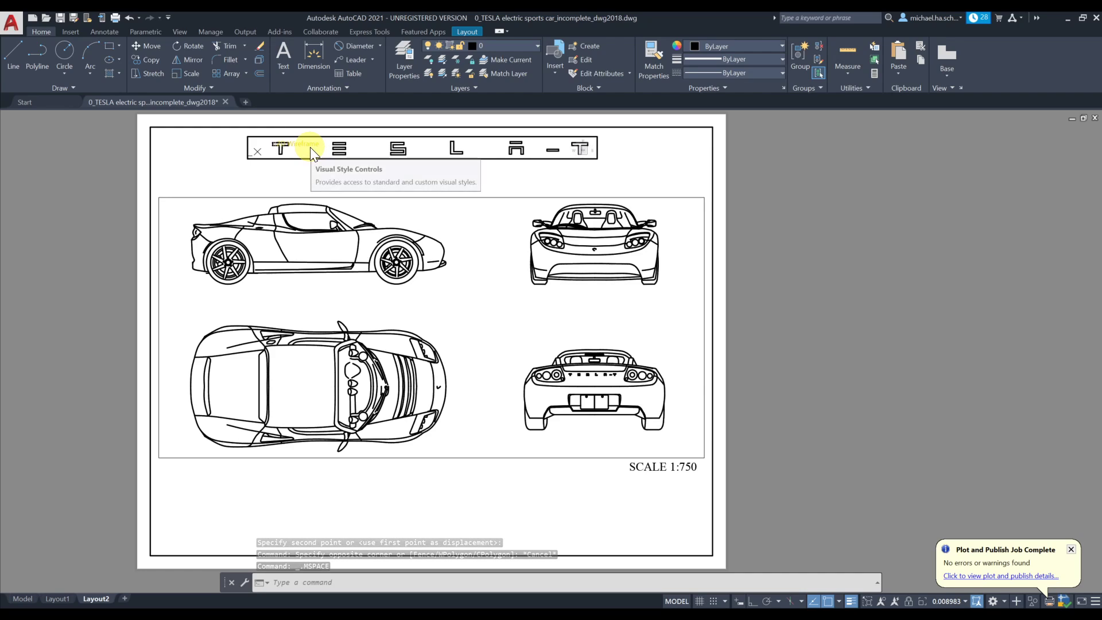
double_click(319, 172)
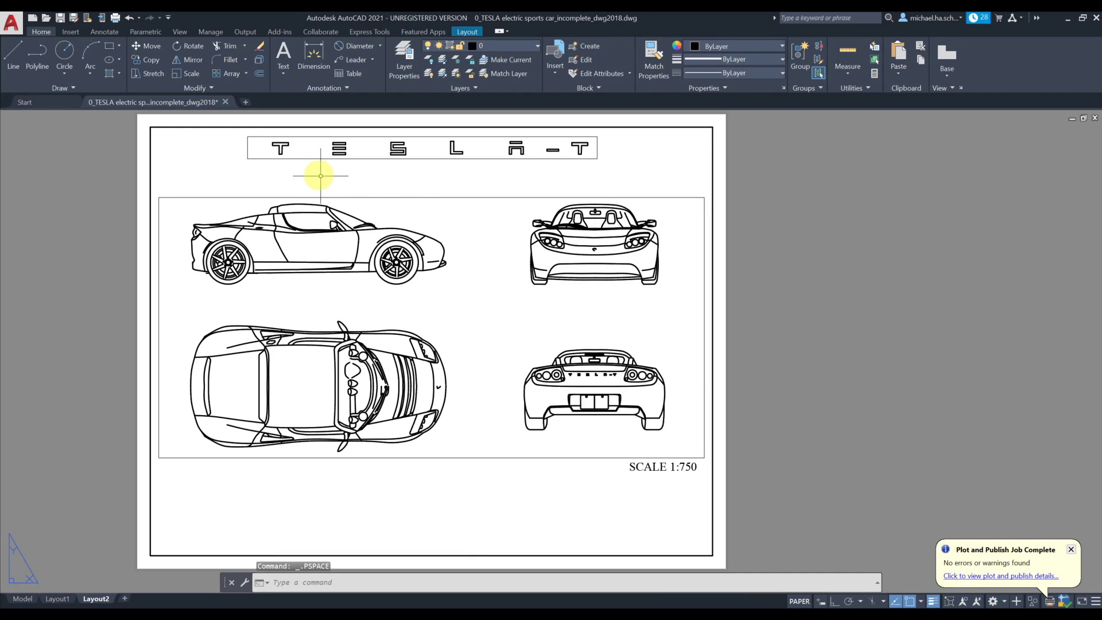
Move the main viewport with the four car views up to just below the lettering viewport.
left_click(147, 49)
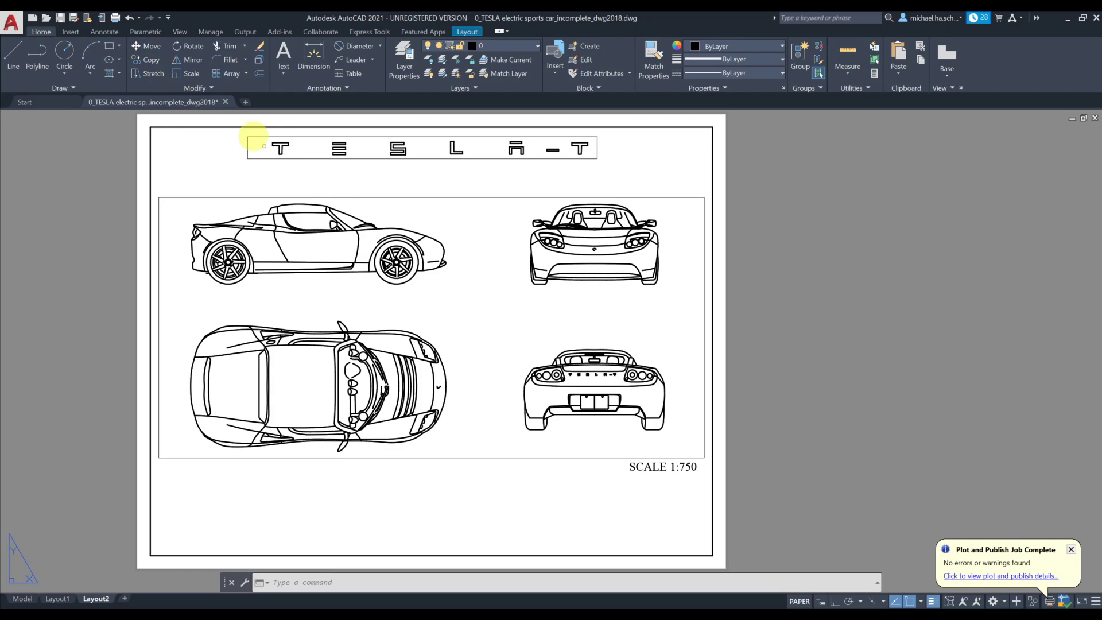
left_click(297, 197)
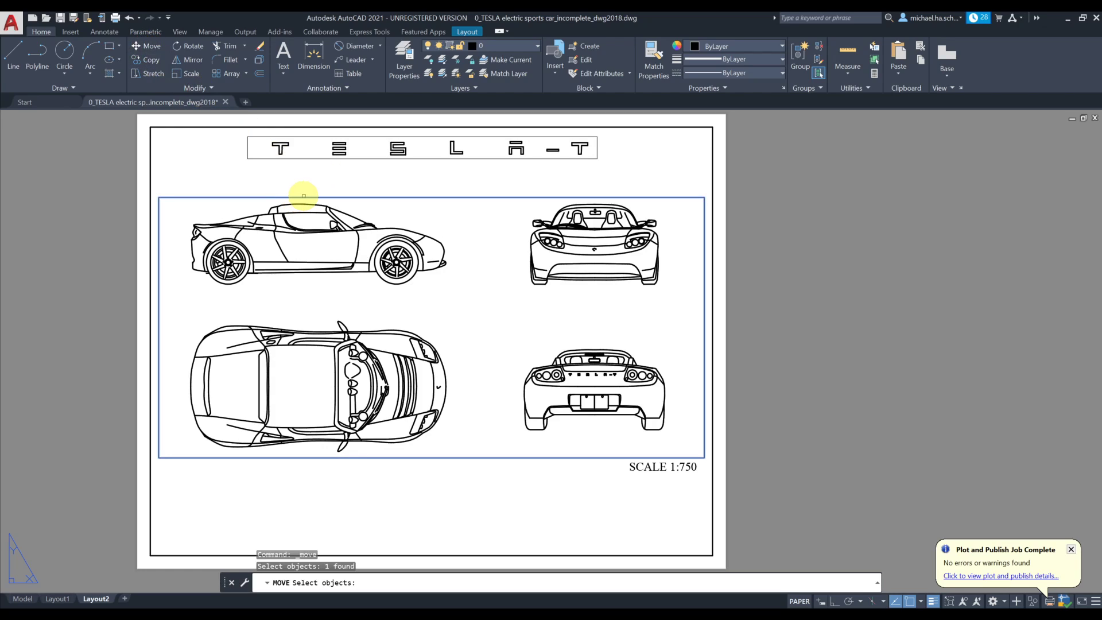
key("Return")
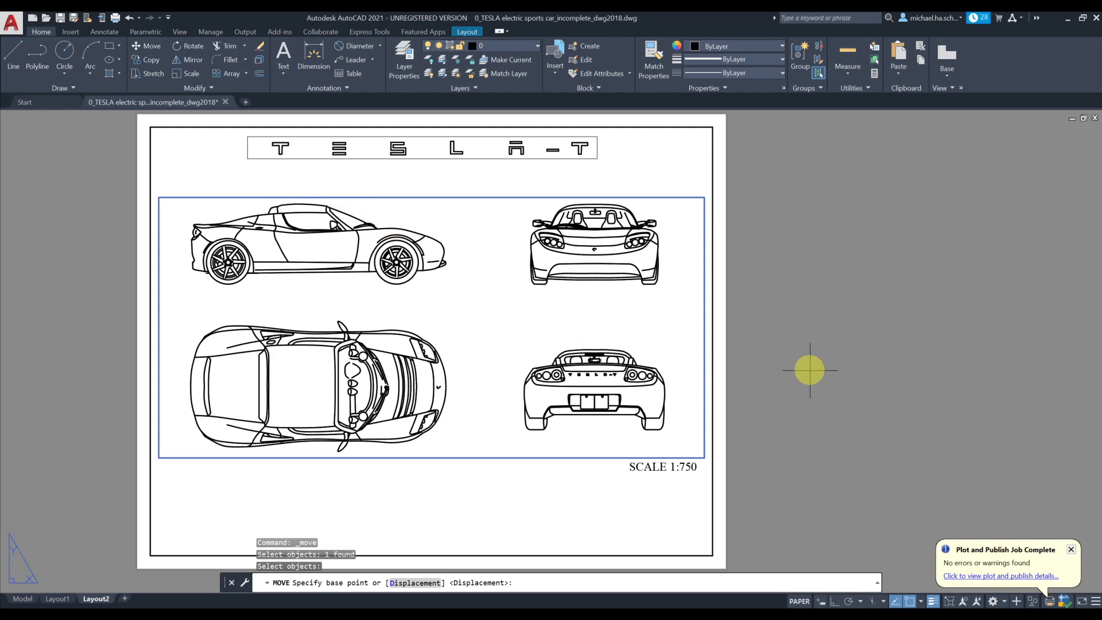
left_click(539, 528)
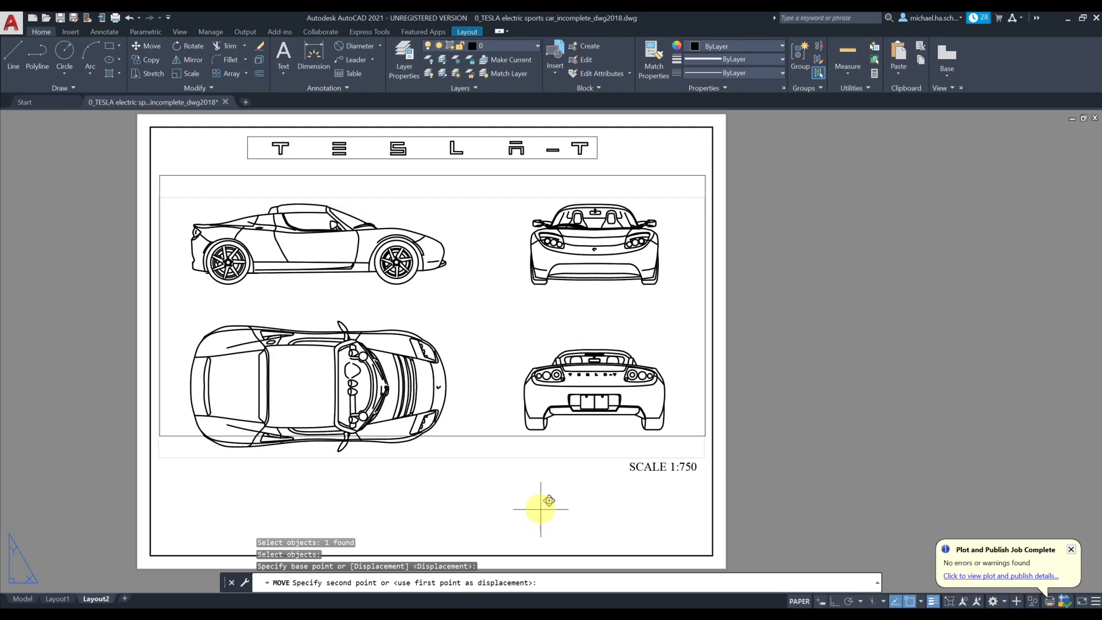
left_click(541, 504)
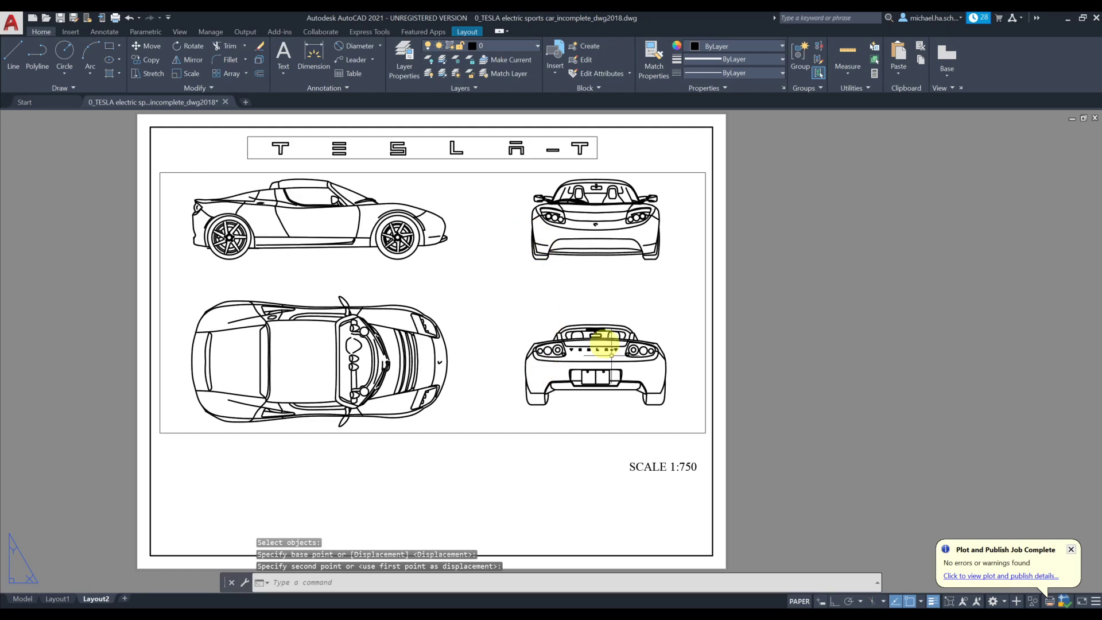
Move the SCALE 1:750 note up to just below the main viewport's lower right corner.
left_click(148, 46)
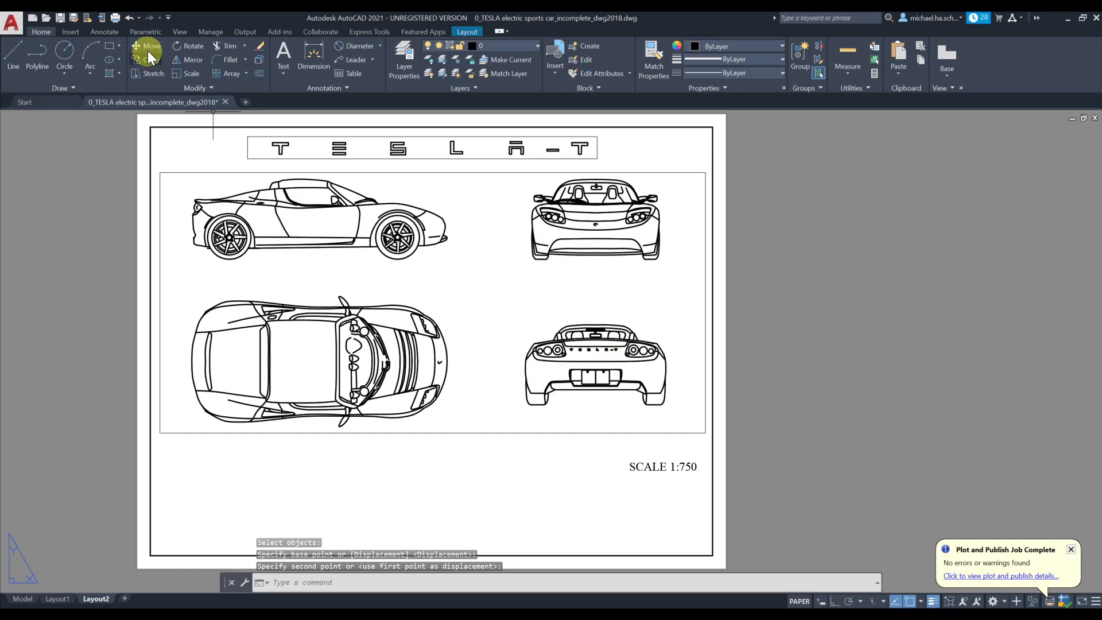
left_click(640, 470)
key("Return")
left_click(616, 489)
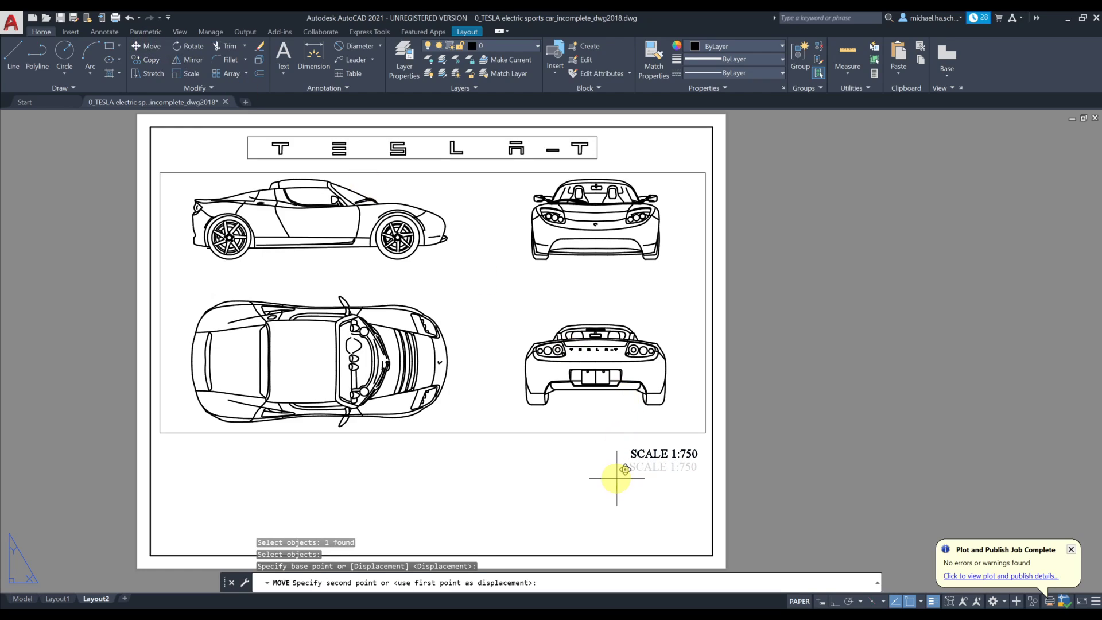
left_click(623, 453)
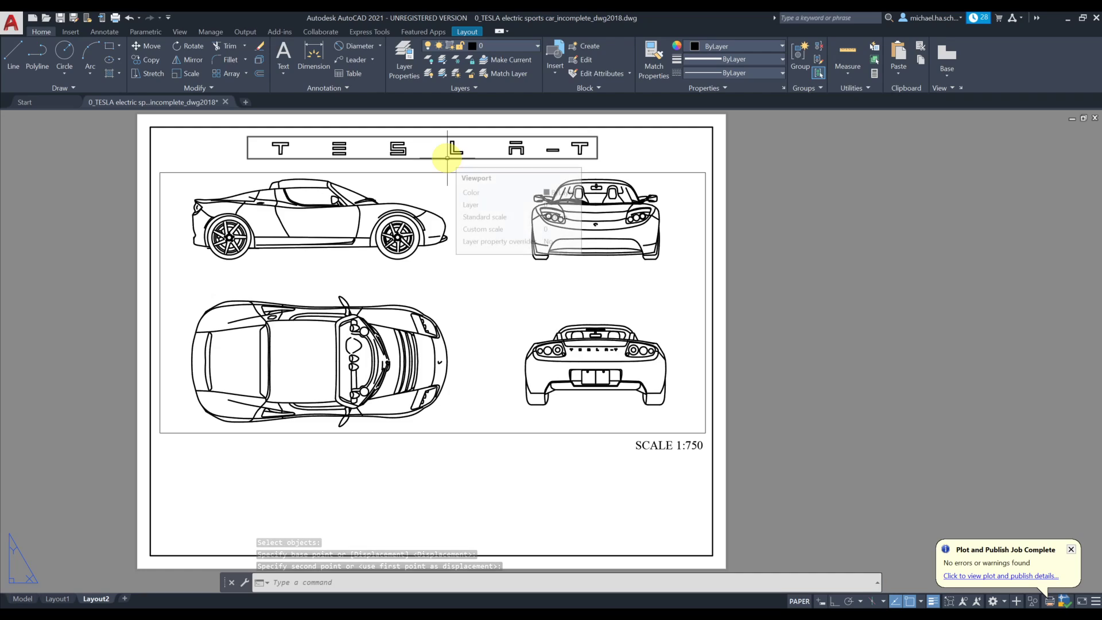
Assign the TESLA-T lettering viewport and the main viewport with the four car views to the NO PRINT layer.
left_click(447, 158)
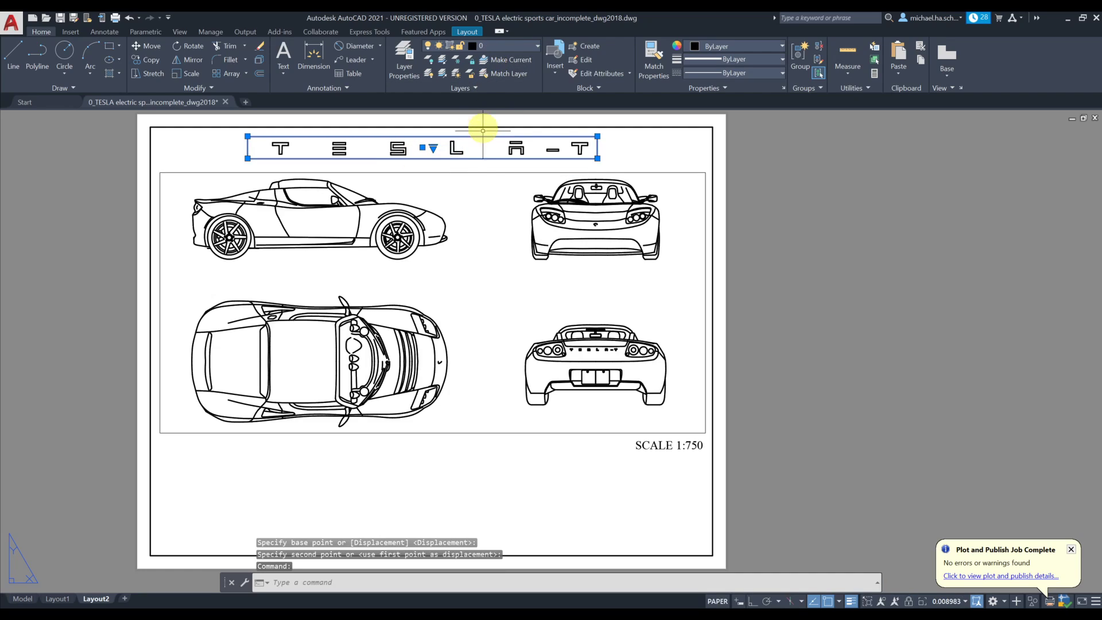
left_click(467, 173)
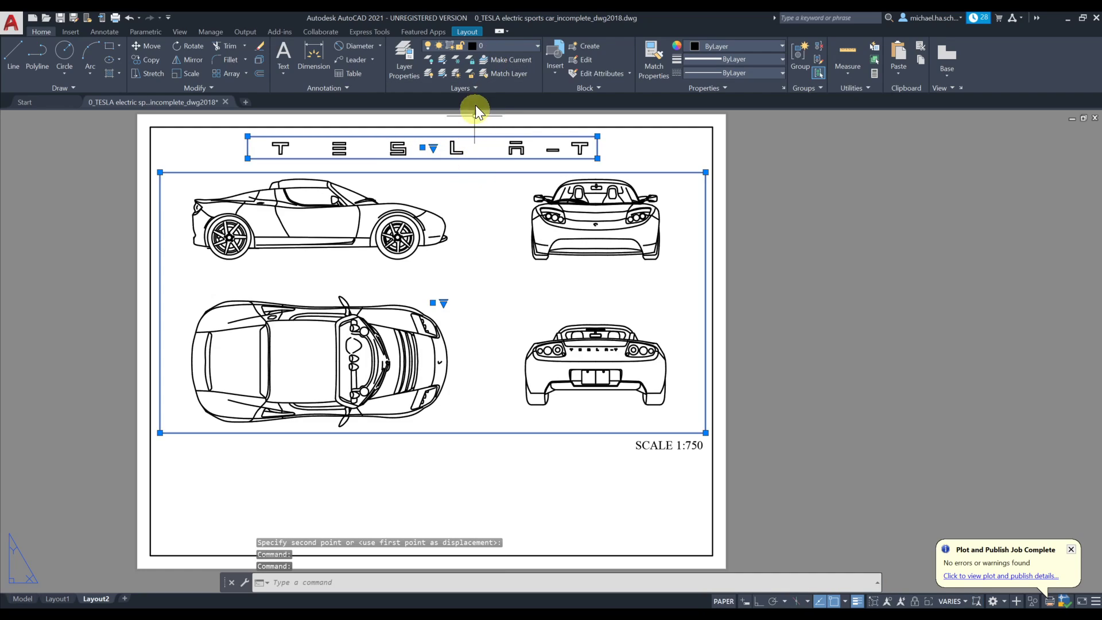
left_click(495, 48)
left_click(503, 73)
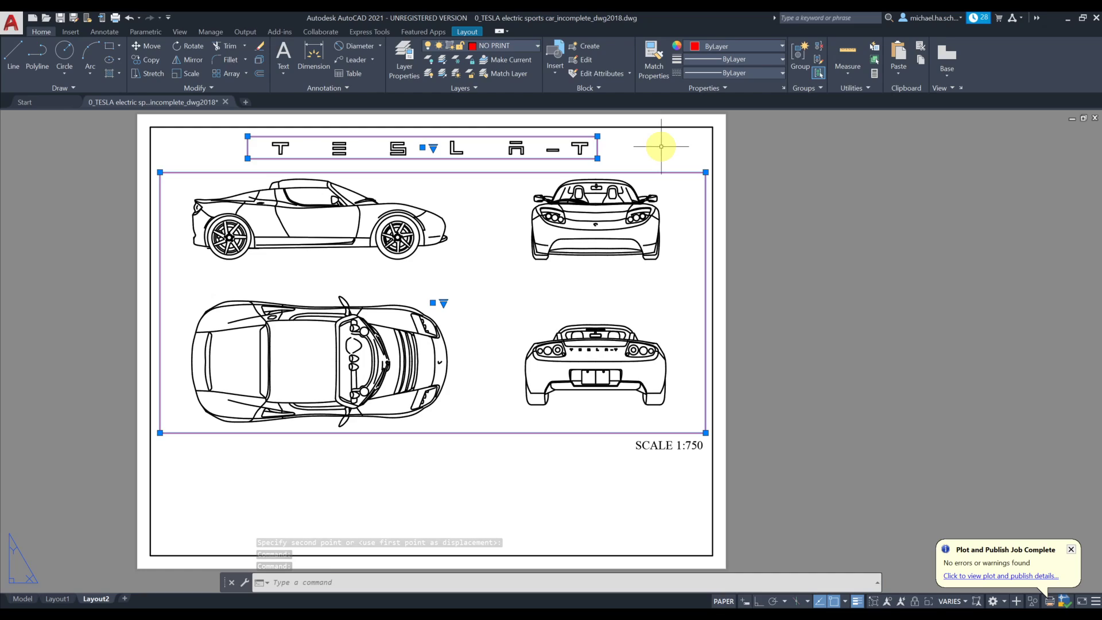
key("Escape")
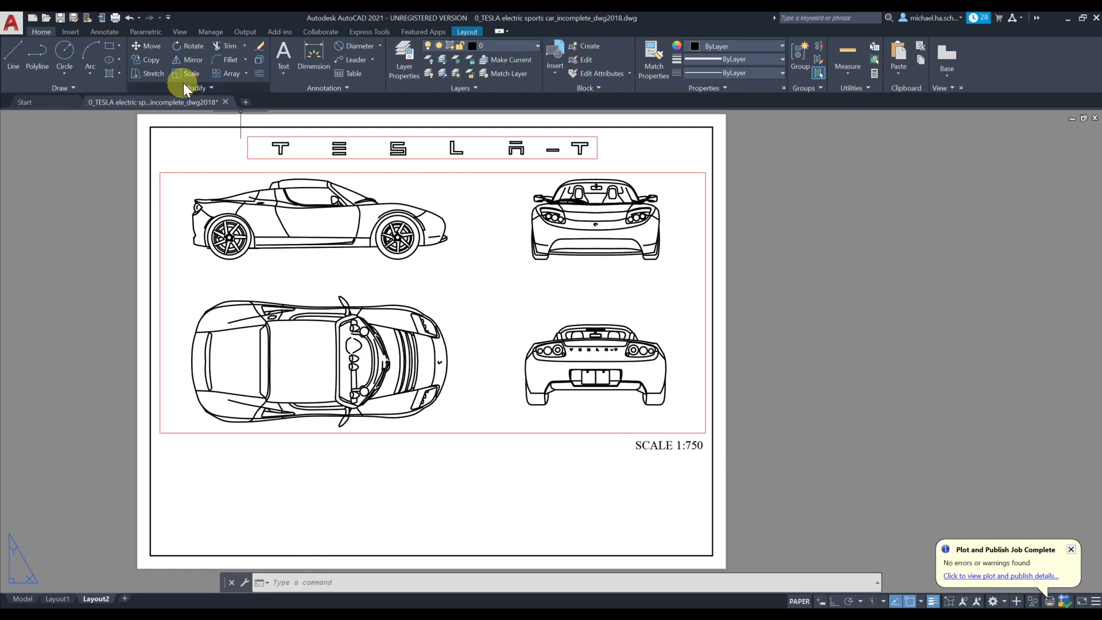
Create a small, nearly square rectangular viewport below the lower left part of the main viewport, inside the border.
left_click(468, 32)
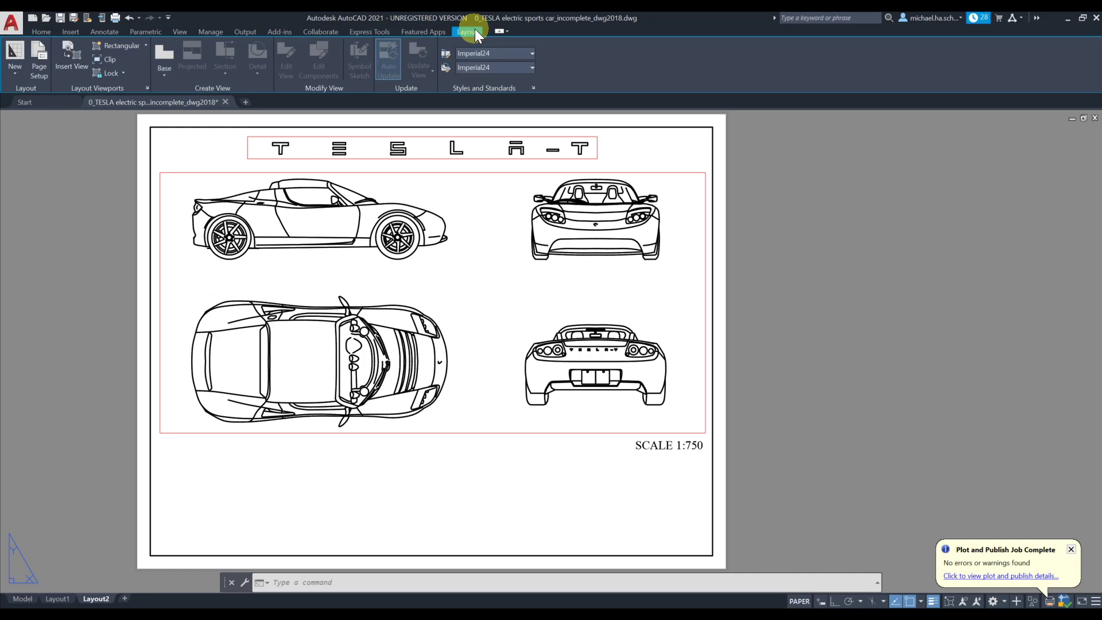
left_click(123, 47)
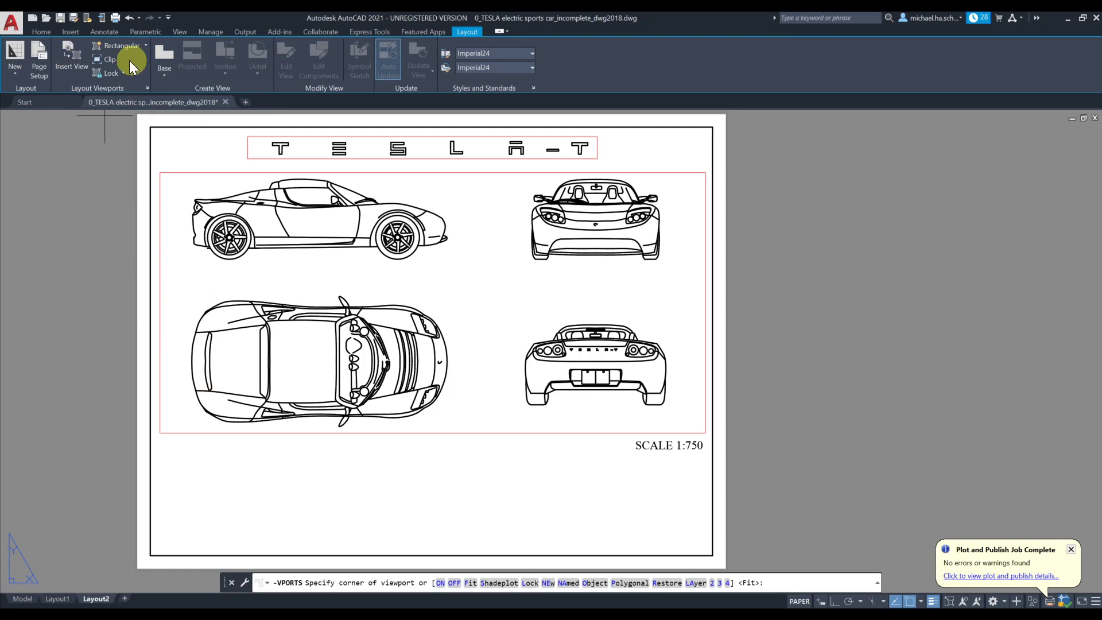
left_click(188, 443)
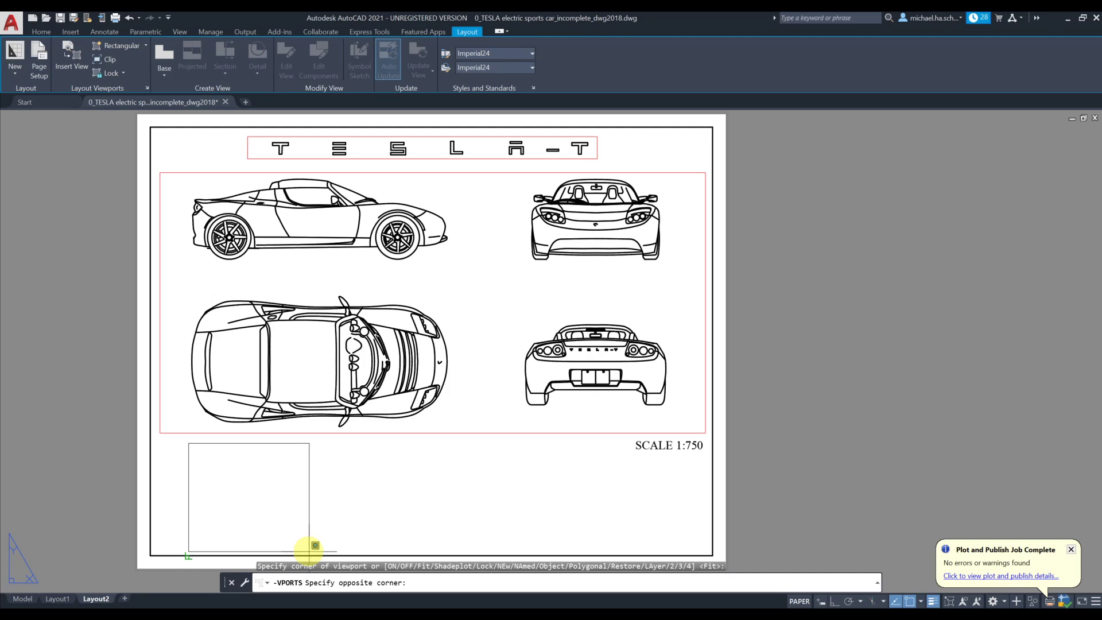
left_click(310, 550)
Activate the new small viewport and frame the front wheel of the side view in it.
double_click(256, 481)
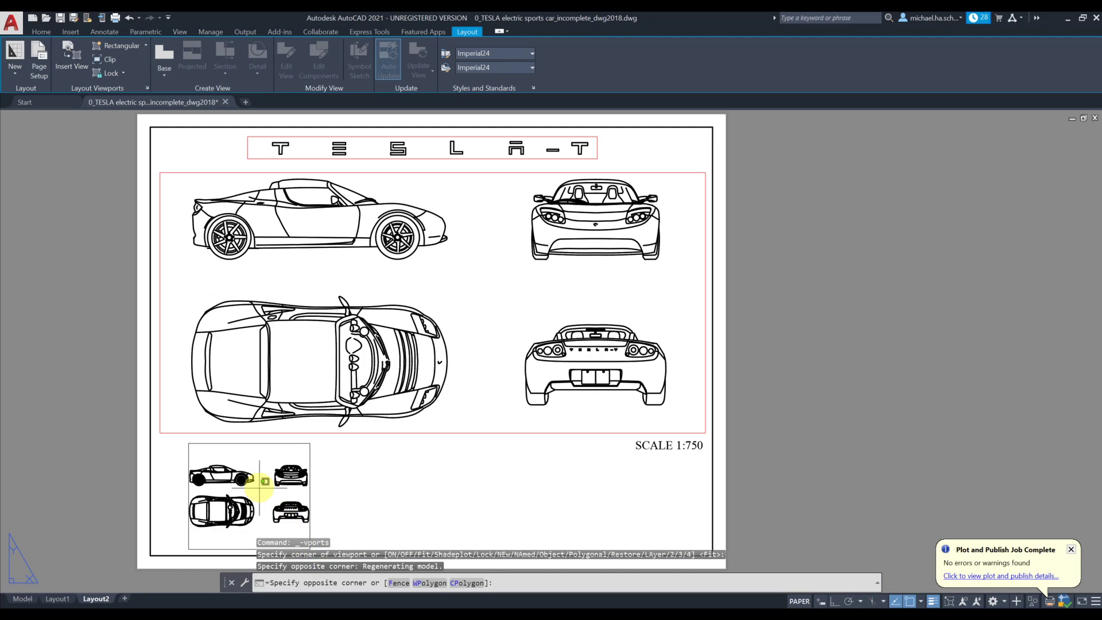
scroll(228, 481, "up", 10)
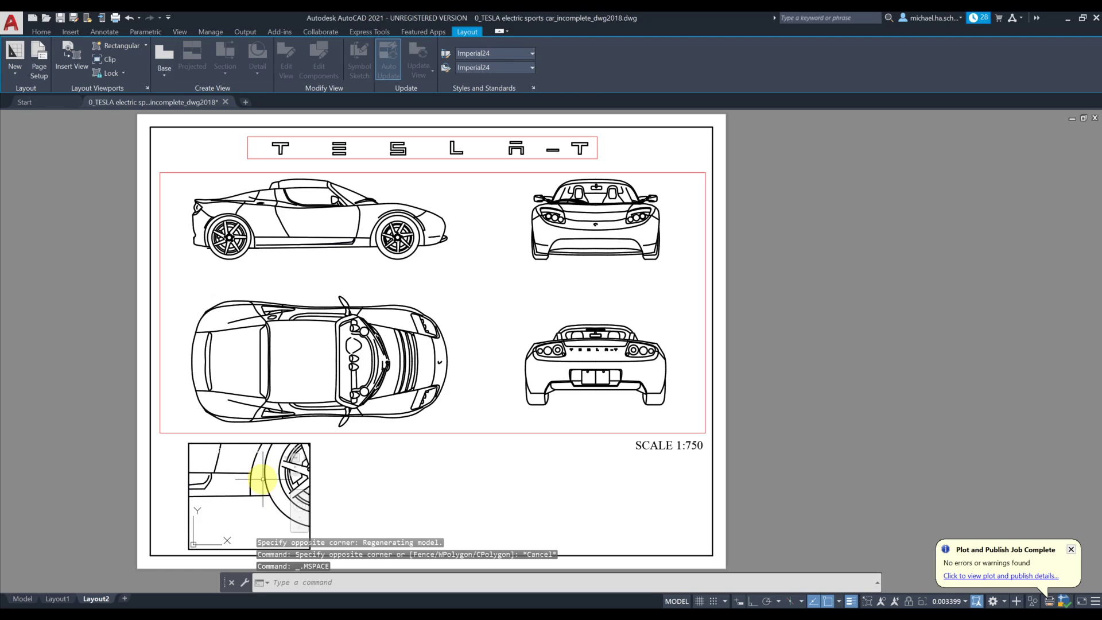
middle_click_drag(253, 484, 184, 504)
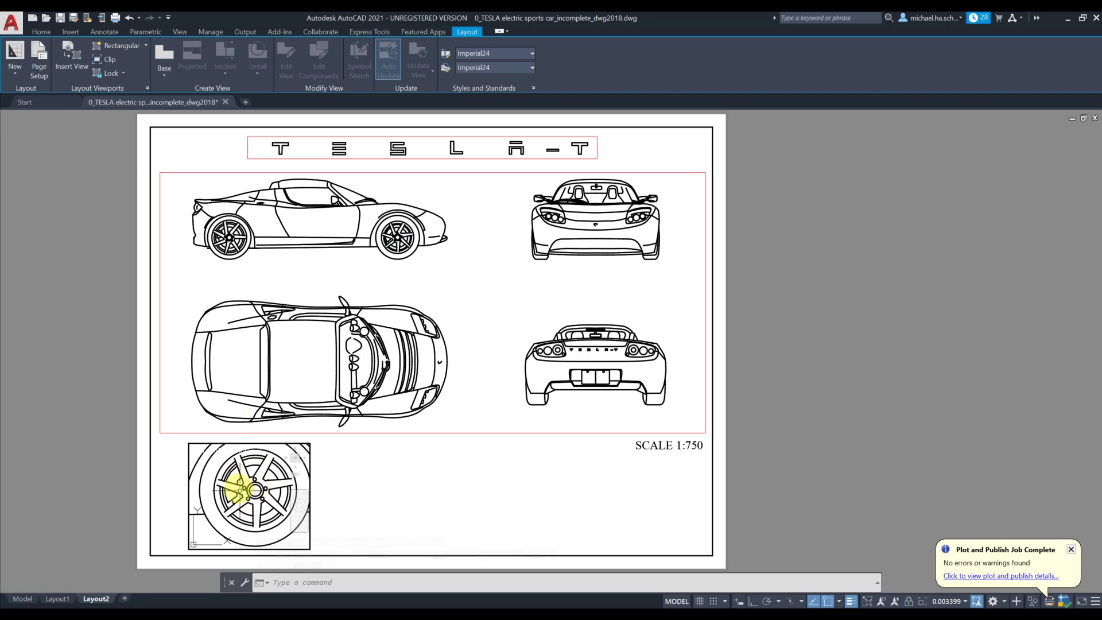
middle_click_drag(254, 489, 242, 488)
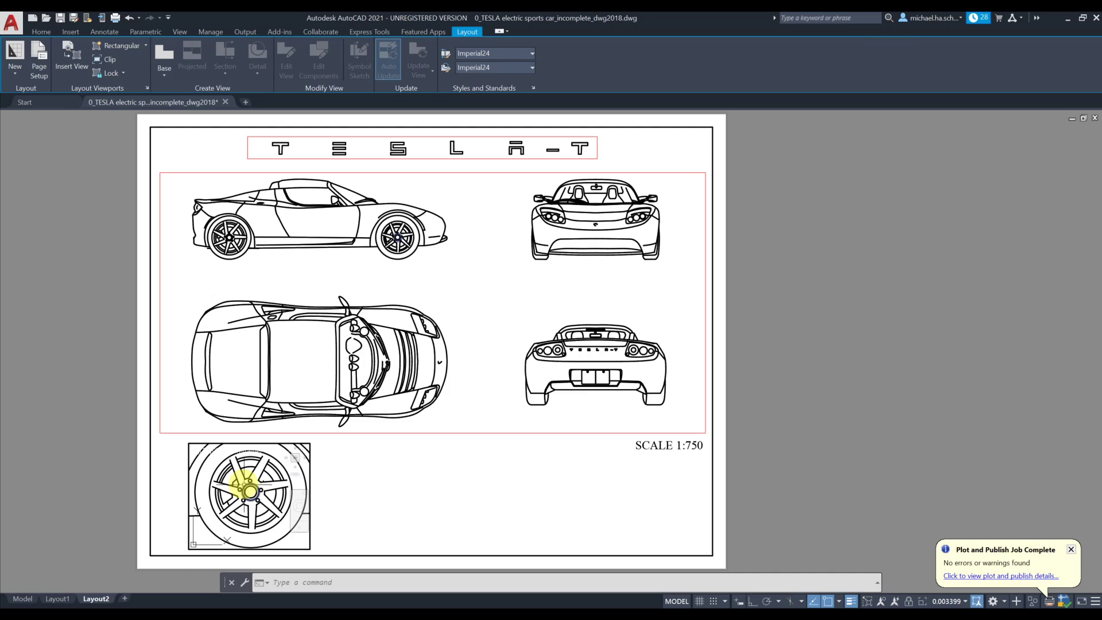
scroll(242, 483, "up", 2)
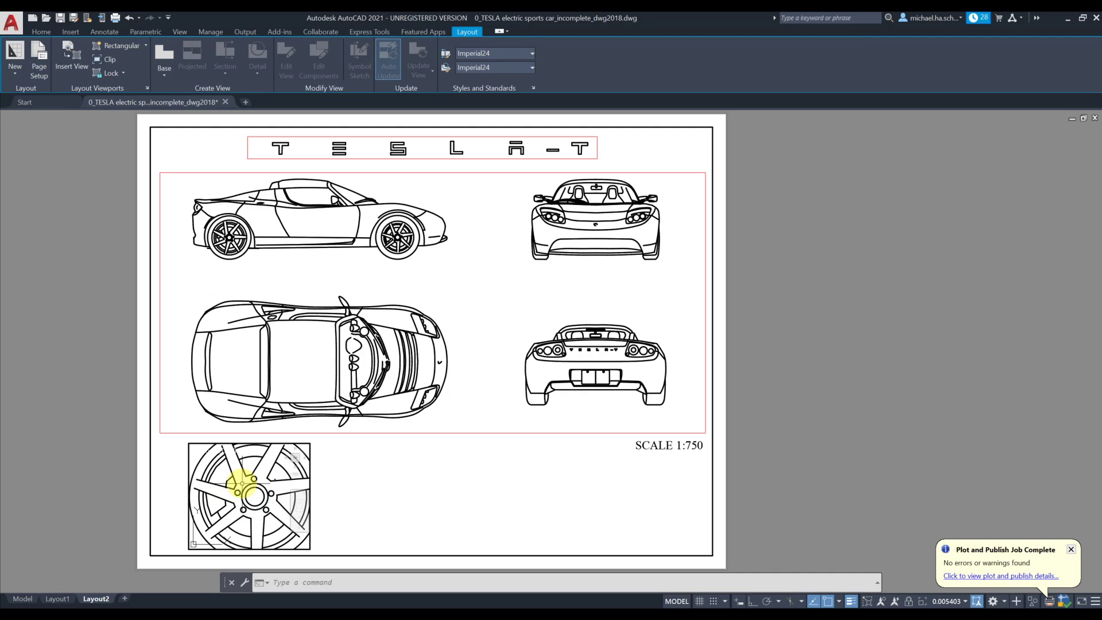
scroll(242, 482, "down", 2)
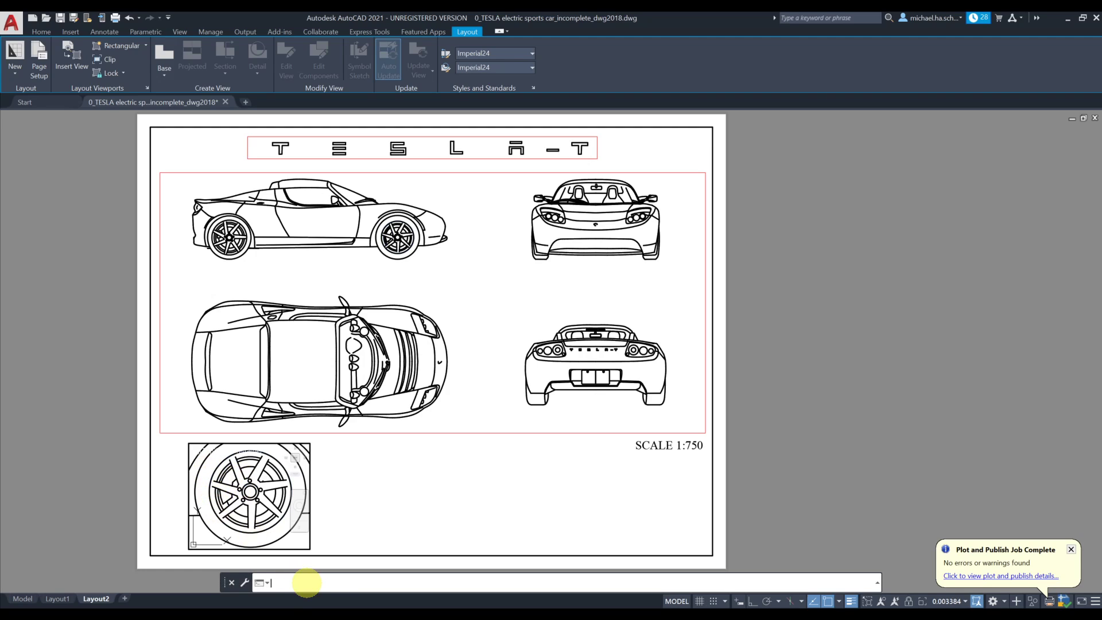
Fine-tune the wheel's size and position in the small viewport with real-time Zoom, and return to paper space.
key("Return")
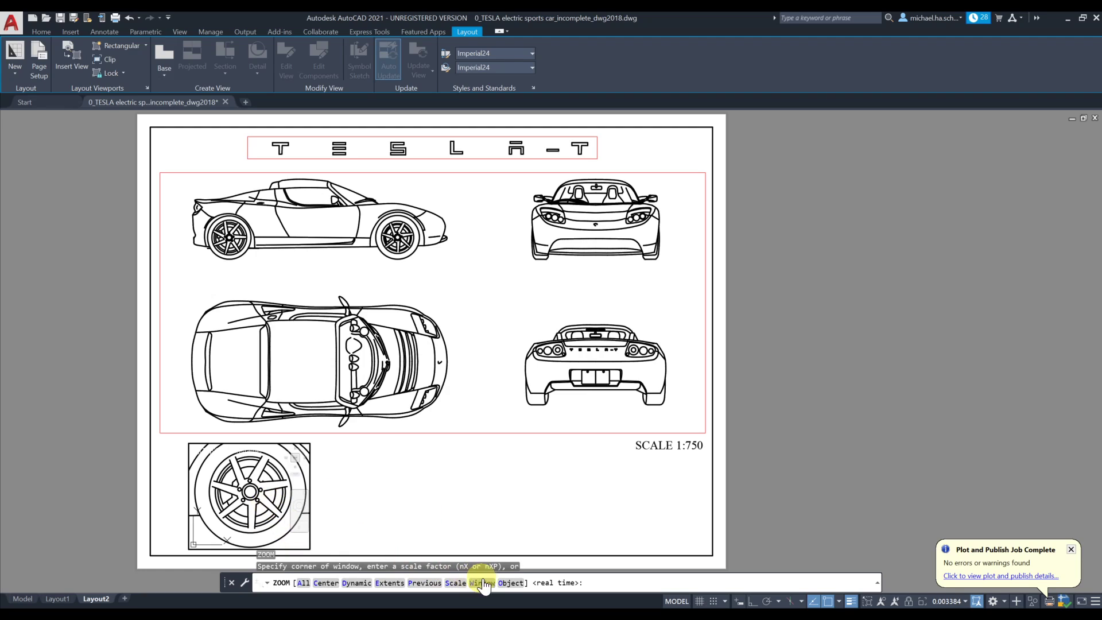
left_click(559, 583)
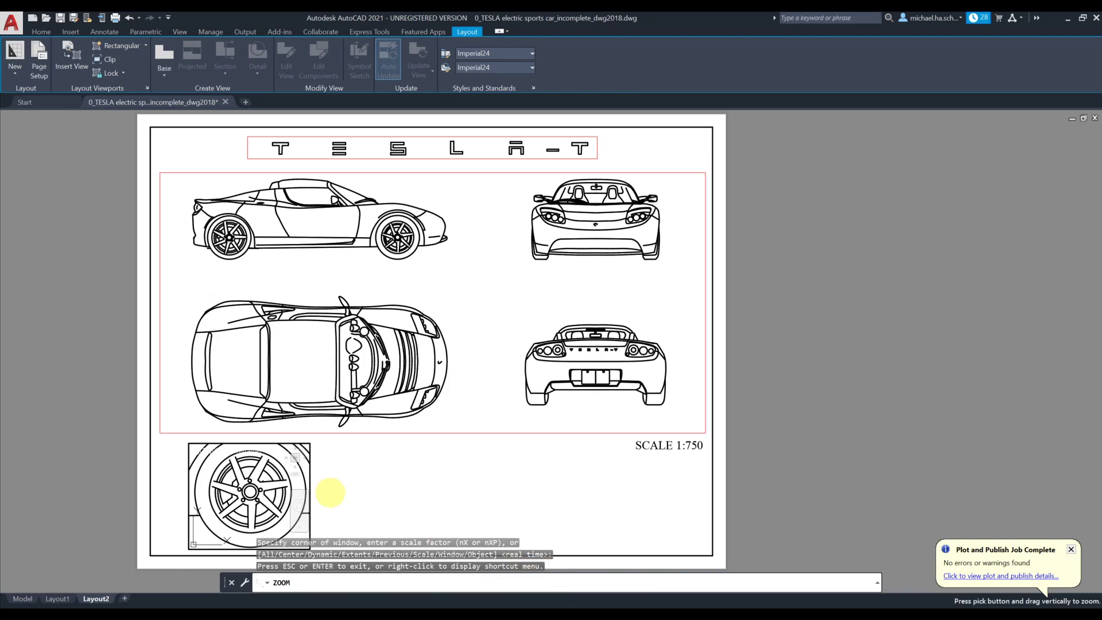
left_click_drag(250, 490, 254, 433)
middle_click_drag(253, 475, 251, 478)
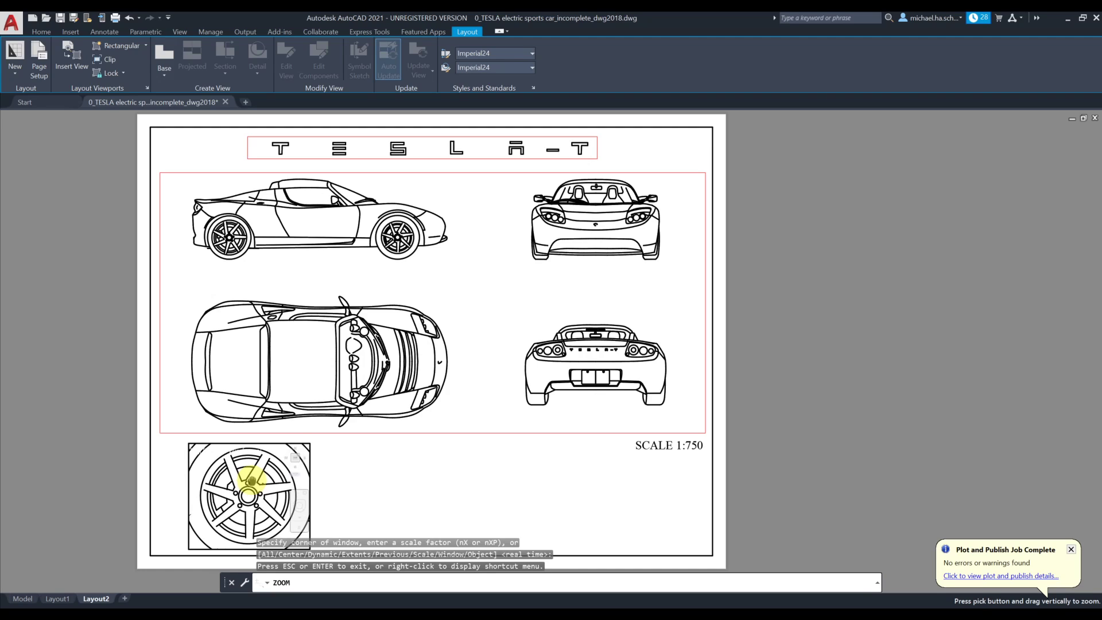
key("Escape")
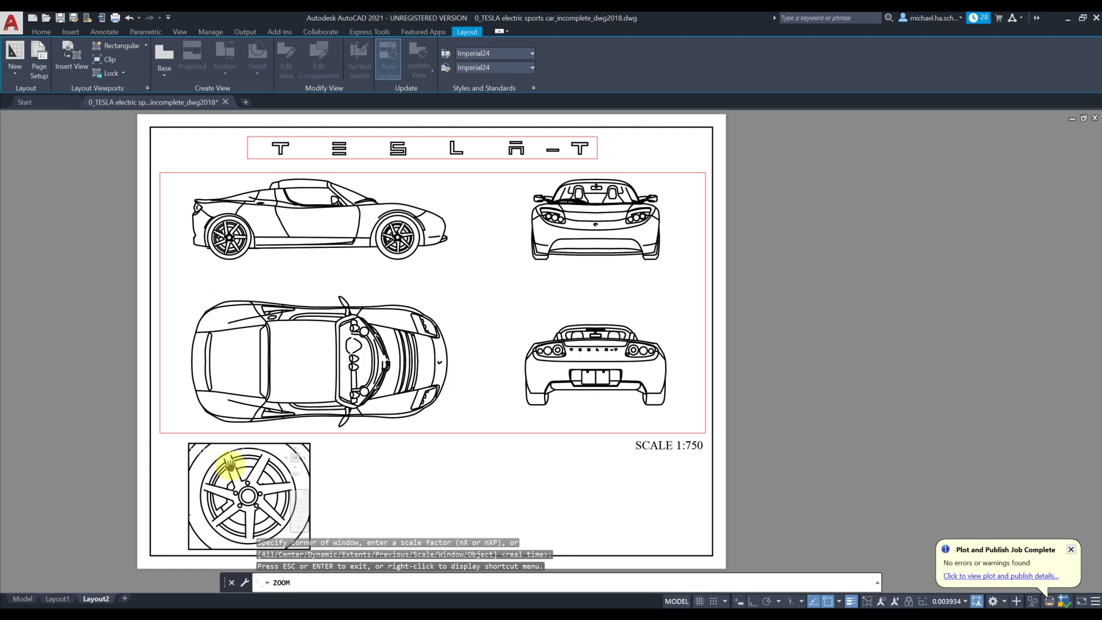
key("Escape")
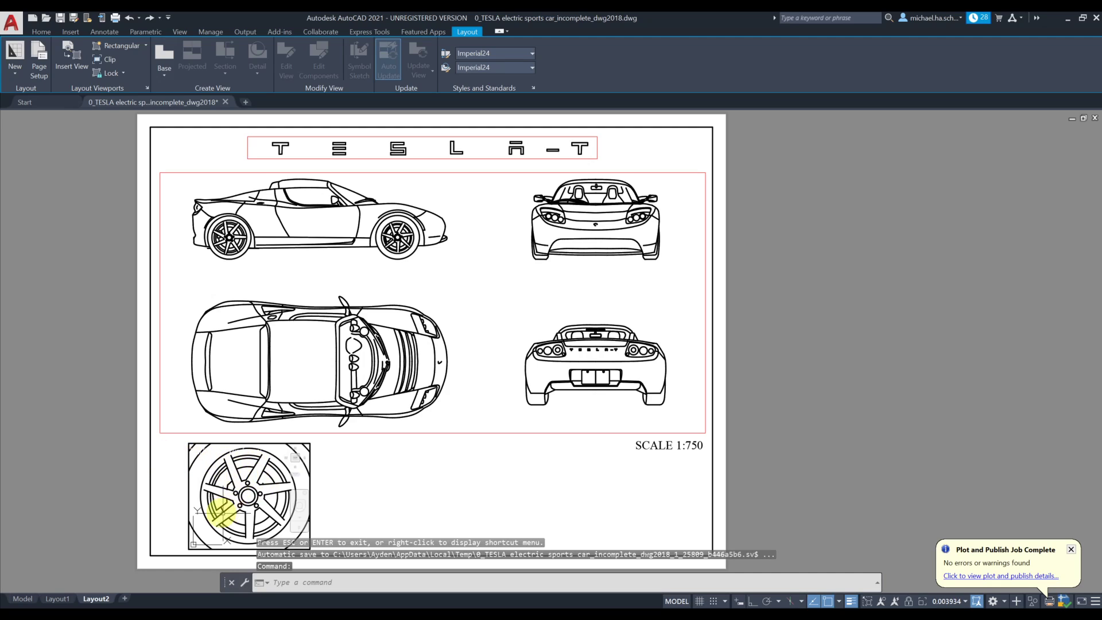
double_click(168, 470)
middle_click_drag(330, 492, 308, 467)
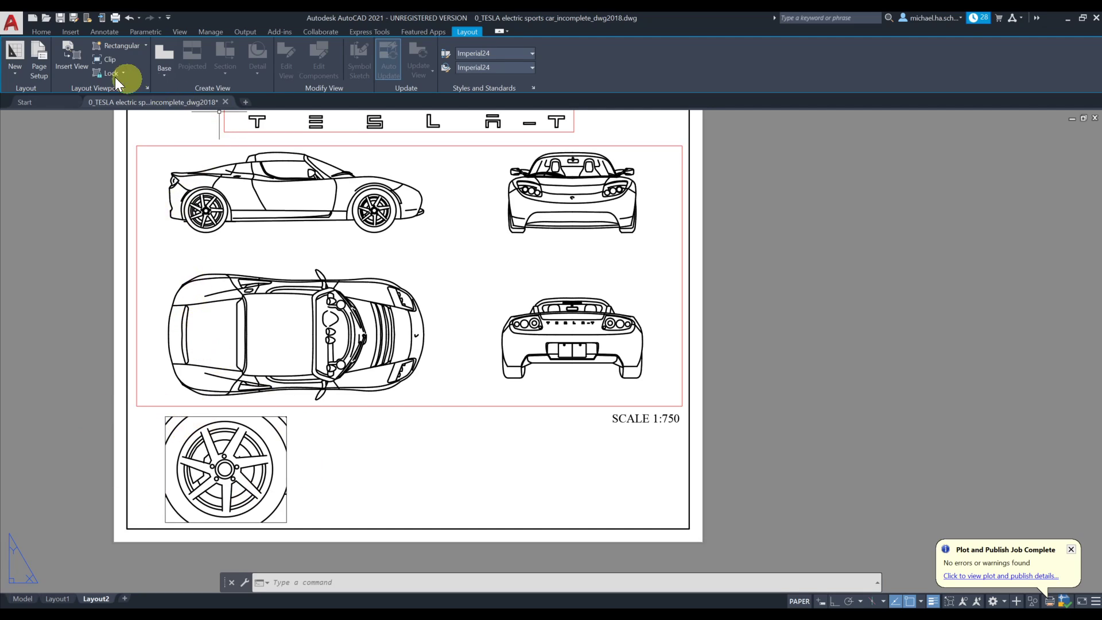
Make V-PORT the current layer and draw a circle centred on the wheel hub, just outside the rim, with object snap off for the radius.
left_click(41, 32)
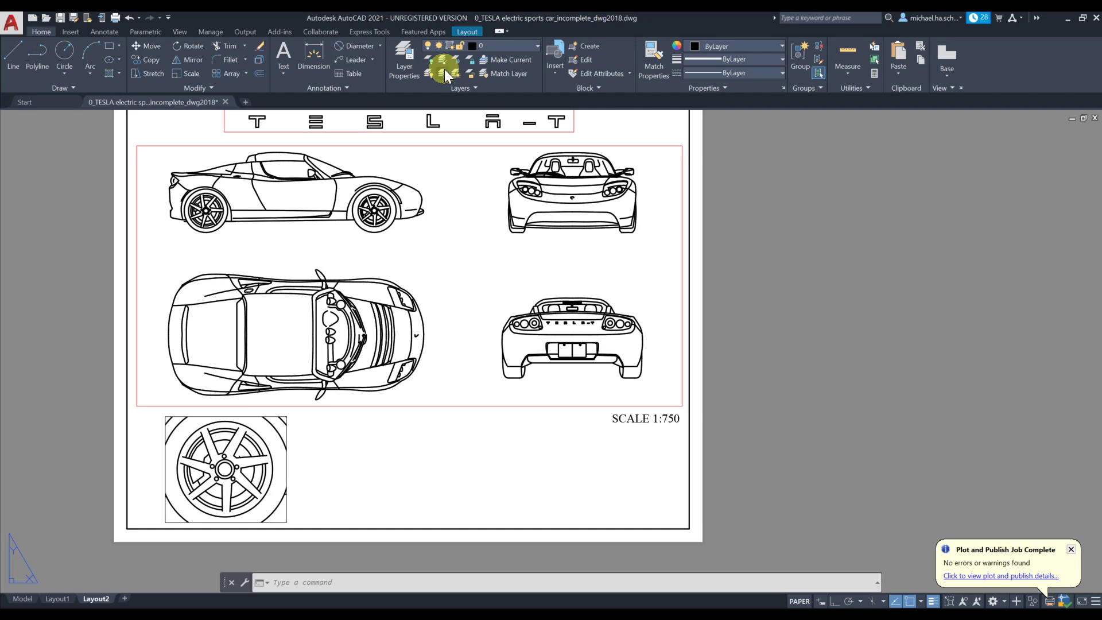
left_click(492, 50)
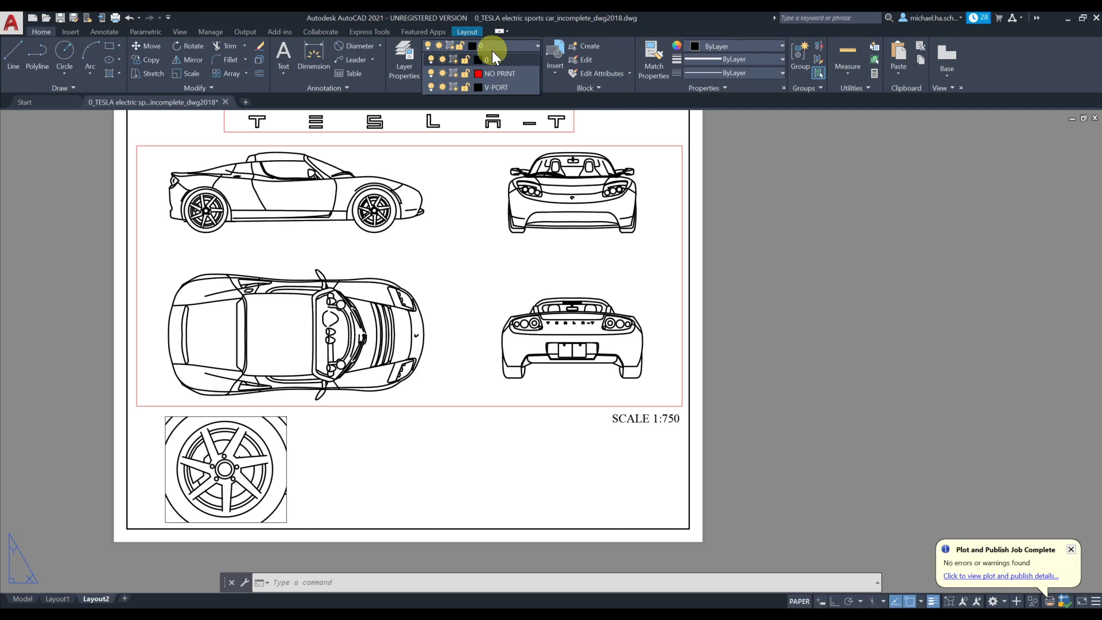
left_click(508, 87)
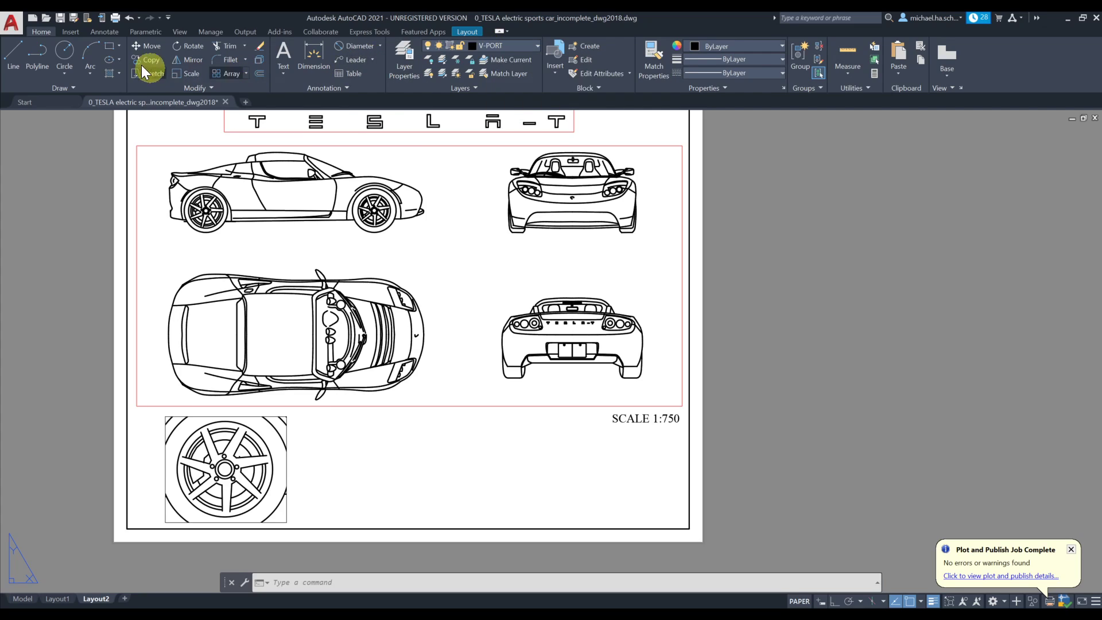
left_click(63, 51)
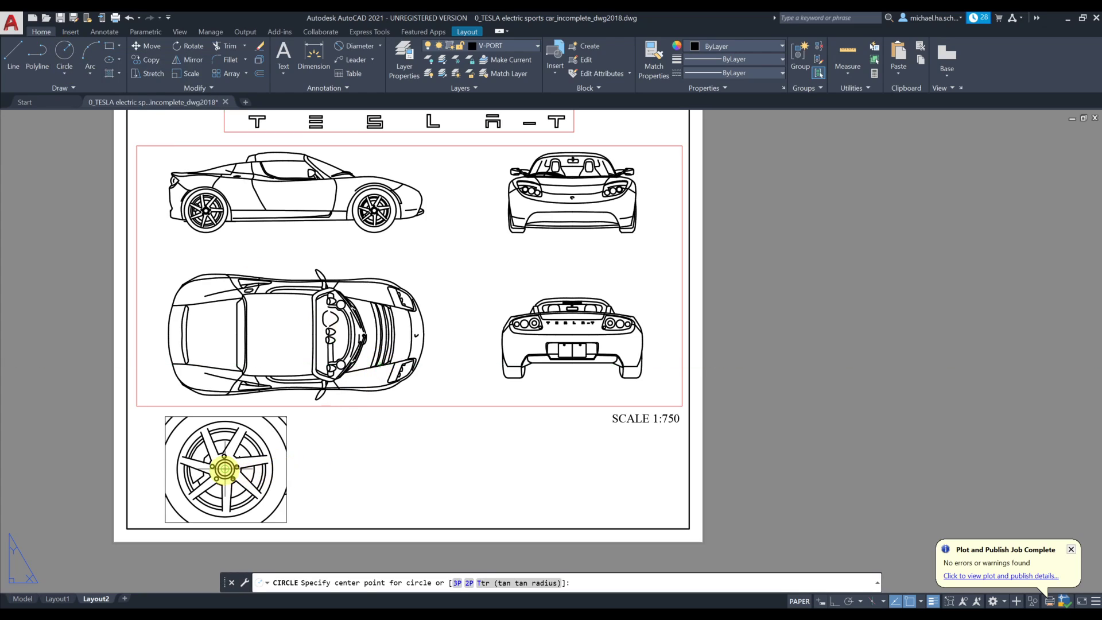
left_click(225, 469)
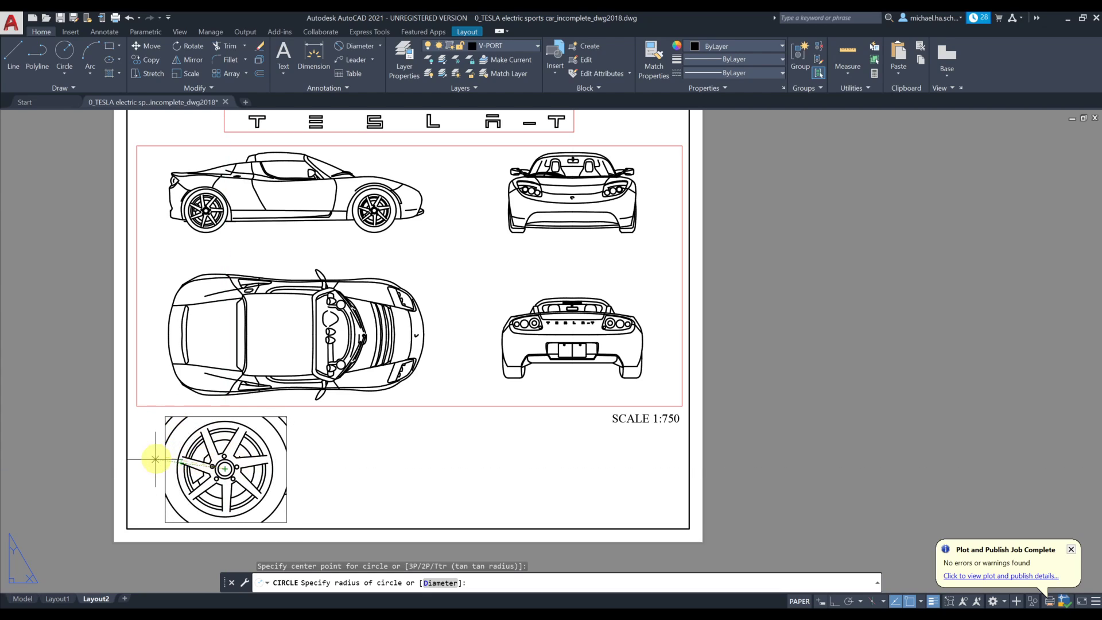
key("F3")
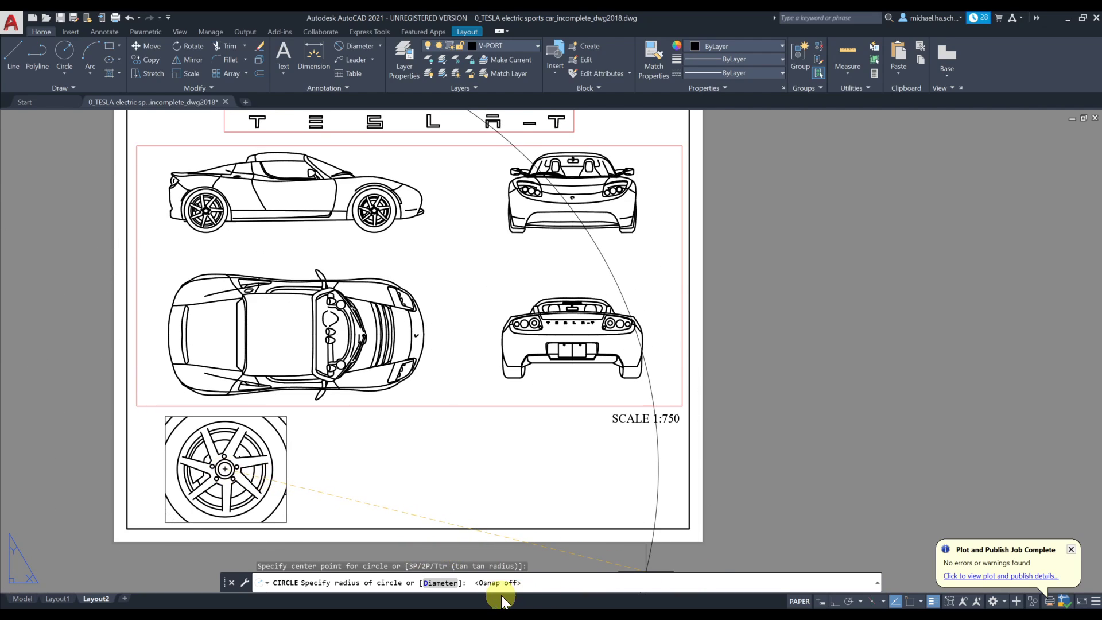
left_click(180, 438)
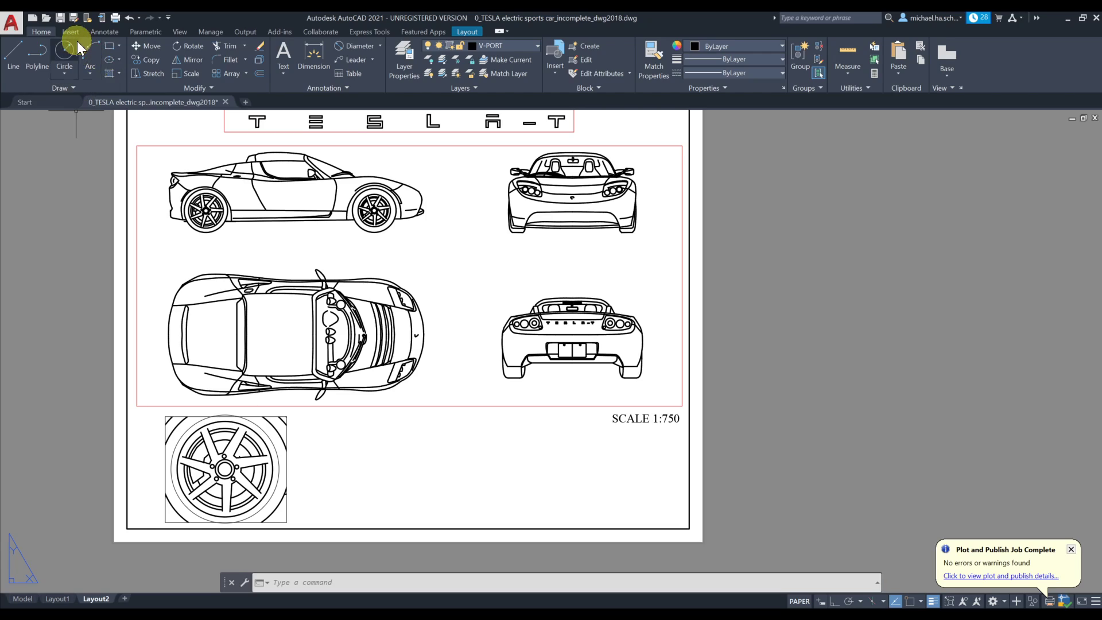
Copy the wheel viewport and its circle twice to the right in a level row, the first copy about 3 units away.
left_click(154, 58)
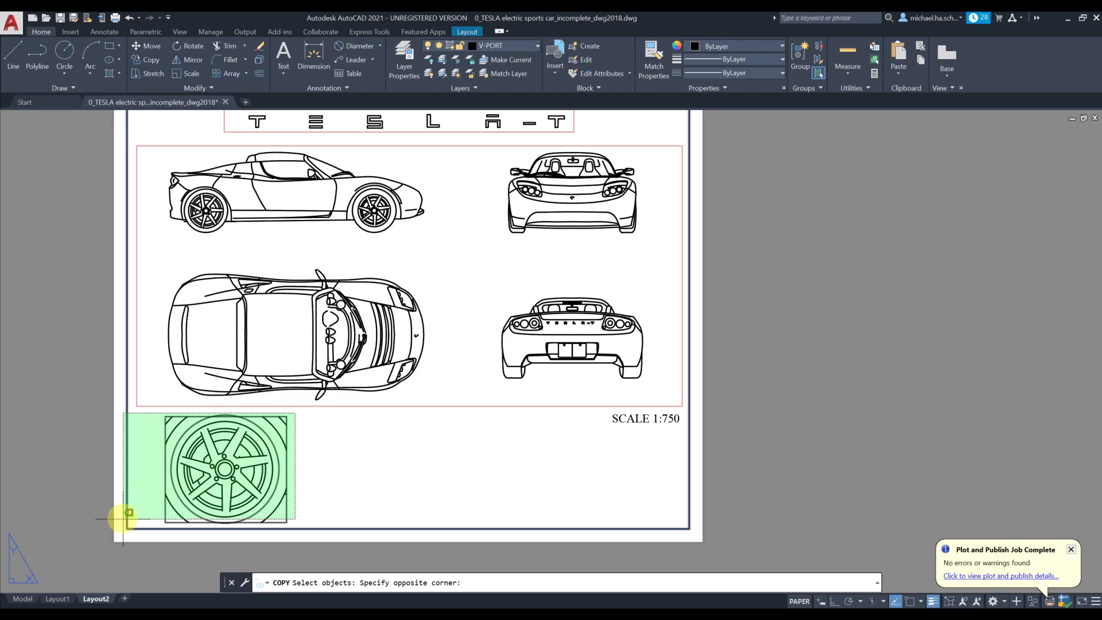
left_click(147, 512)
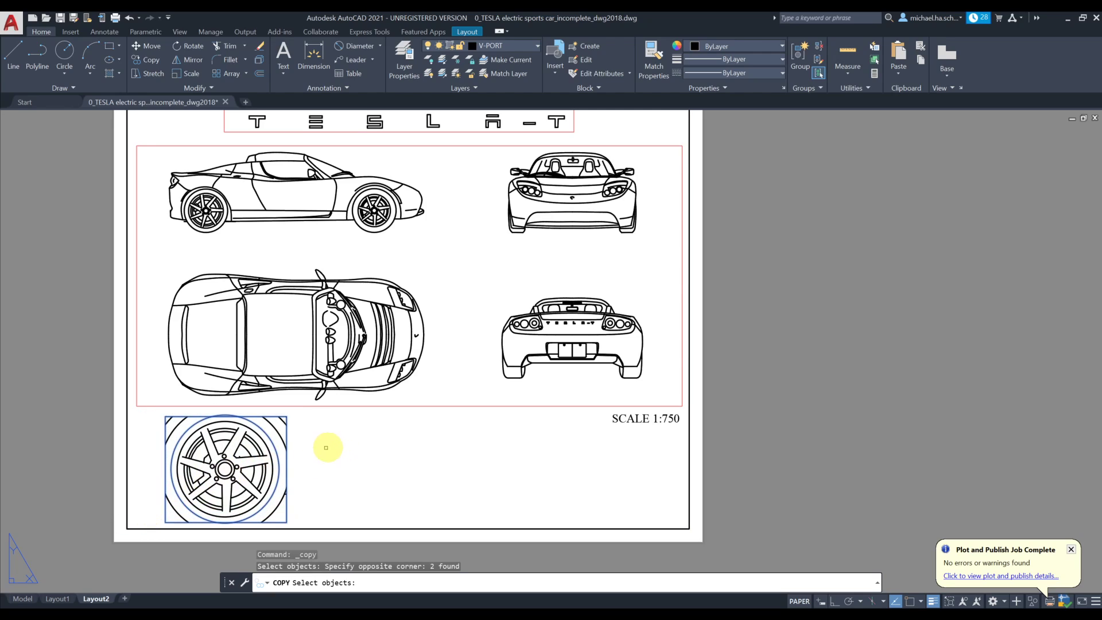
key("Return")
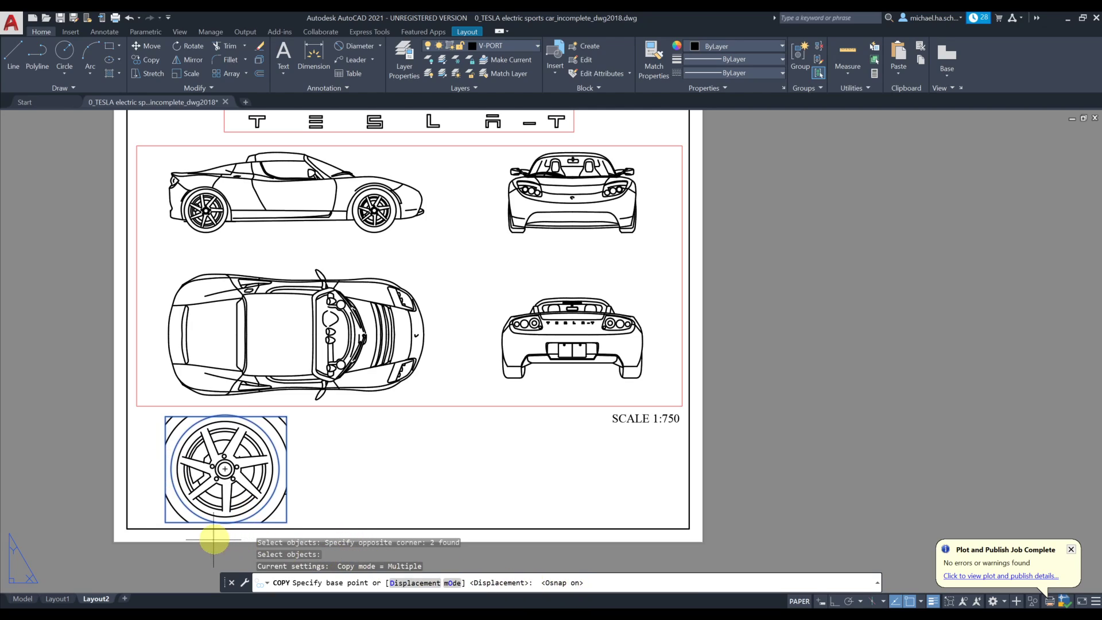
left_click(165, 522)
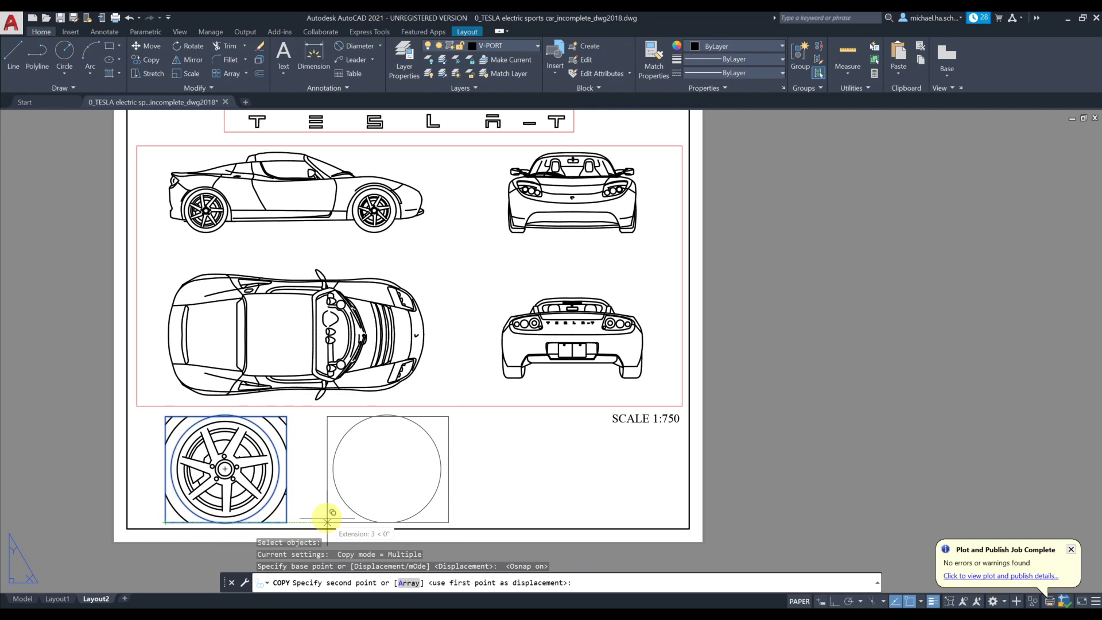
left_click(327, 522)
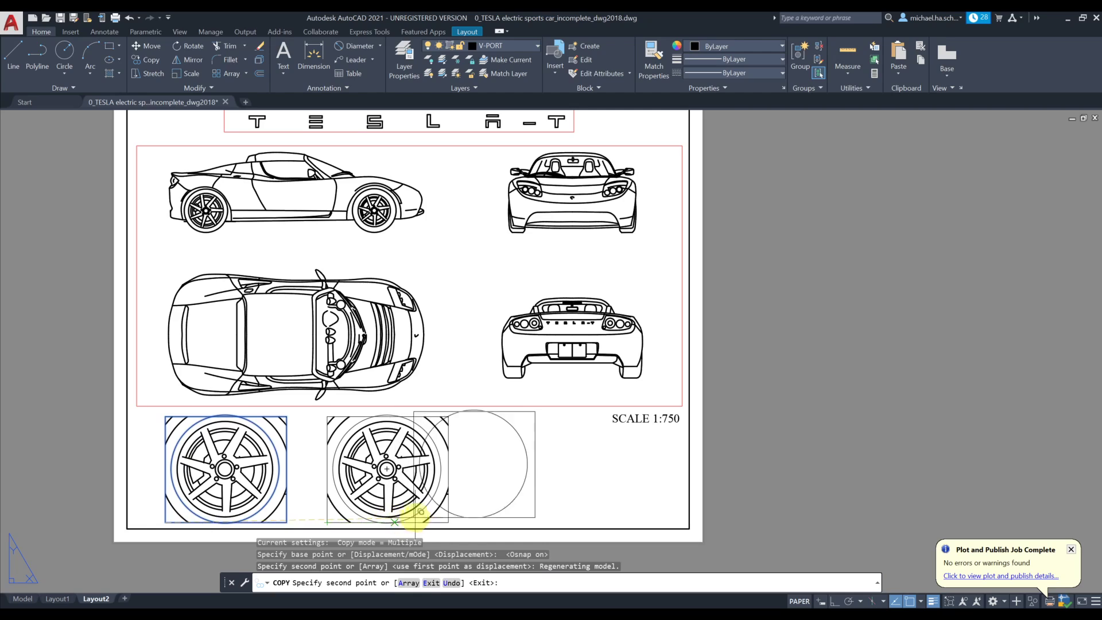
left_click(476, 522)
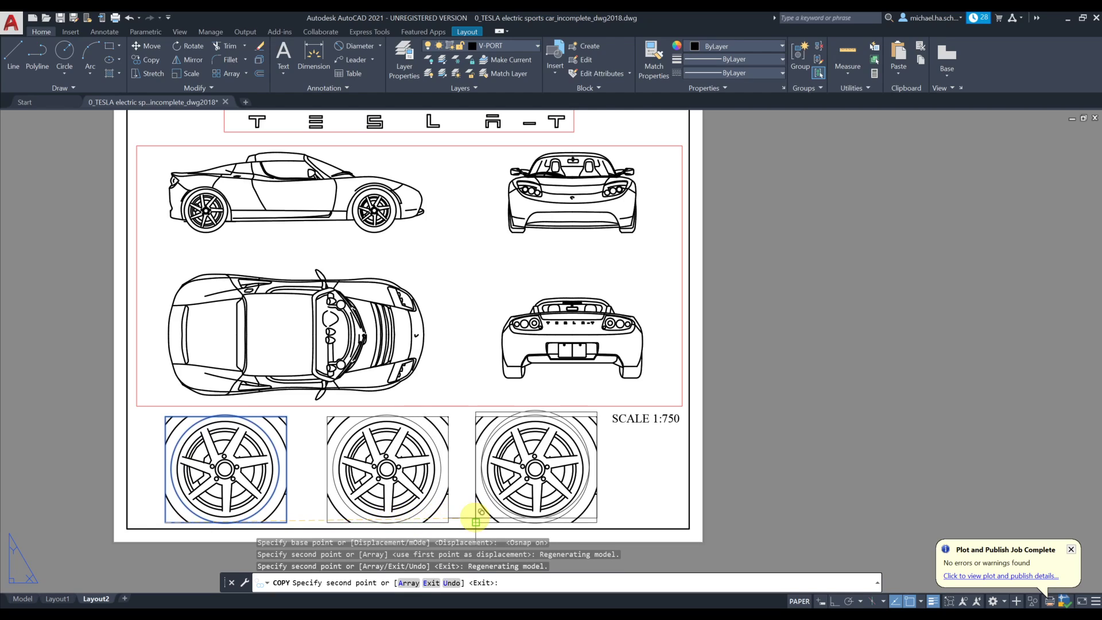
key("Escape")
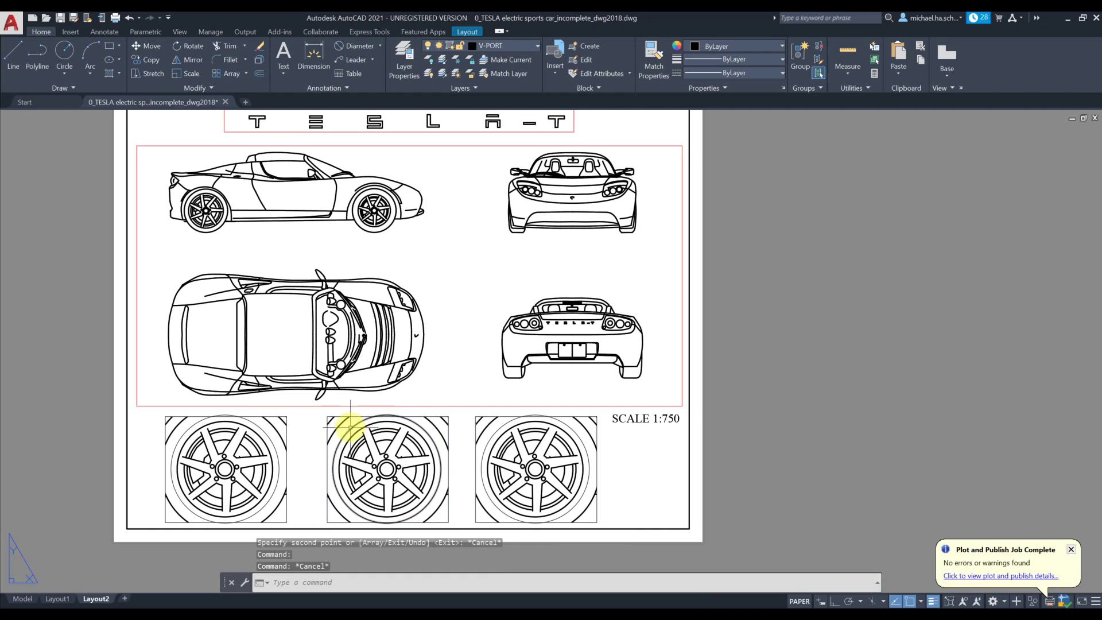
Change the V-PORT layer's colour to green in the layer properties.
left_click(349, 428)
key("Escape")
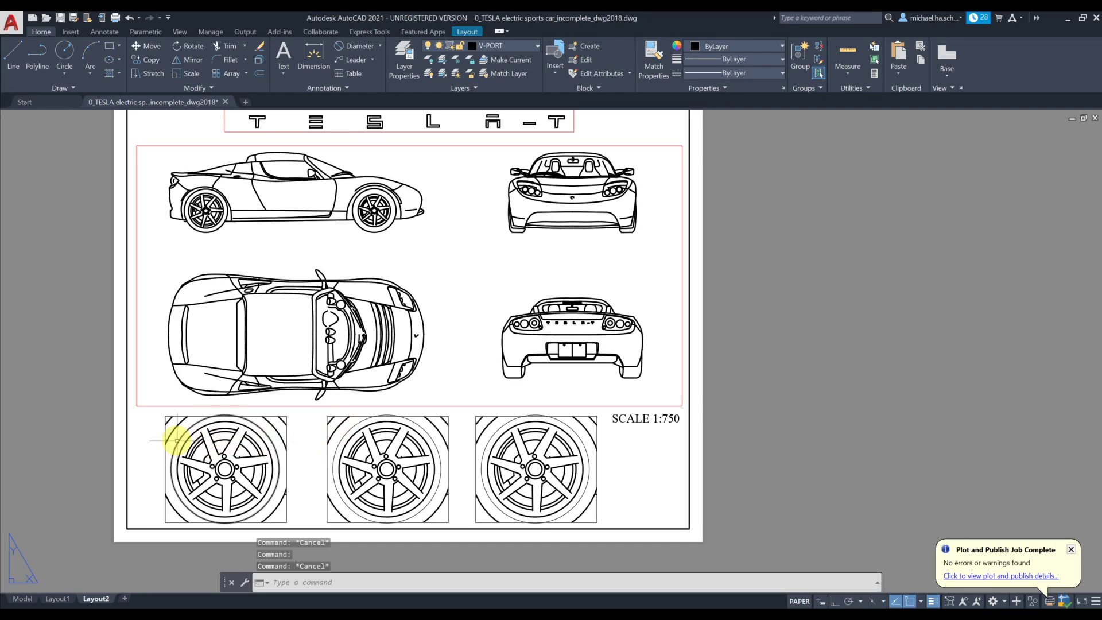
left_click(407, 67)
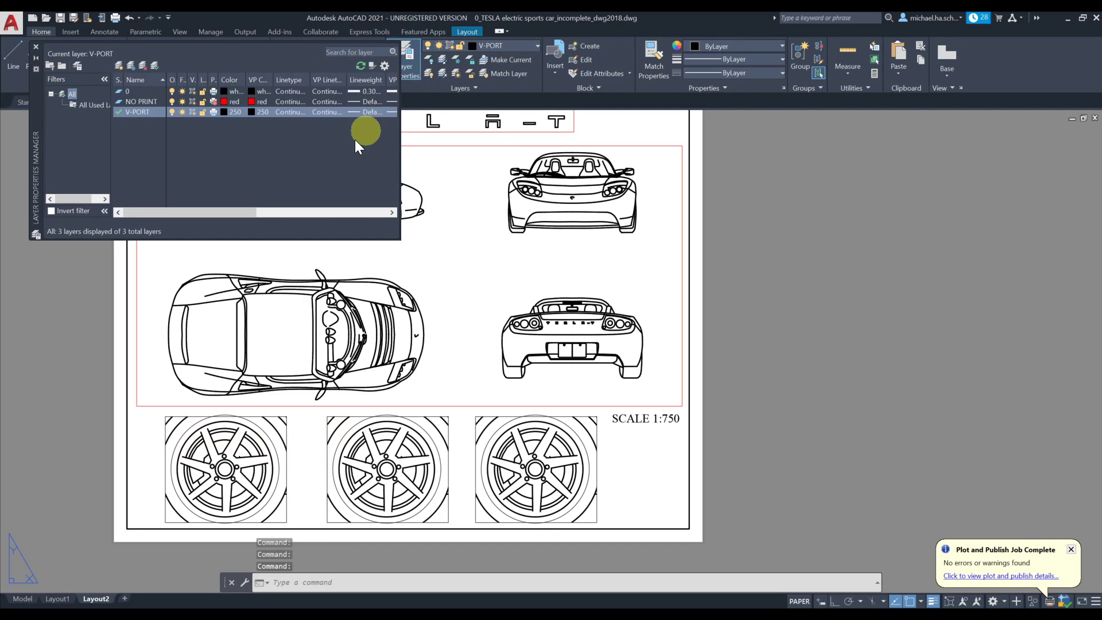
left_click(227, 112)
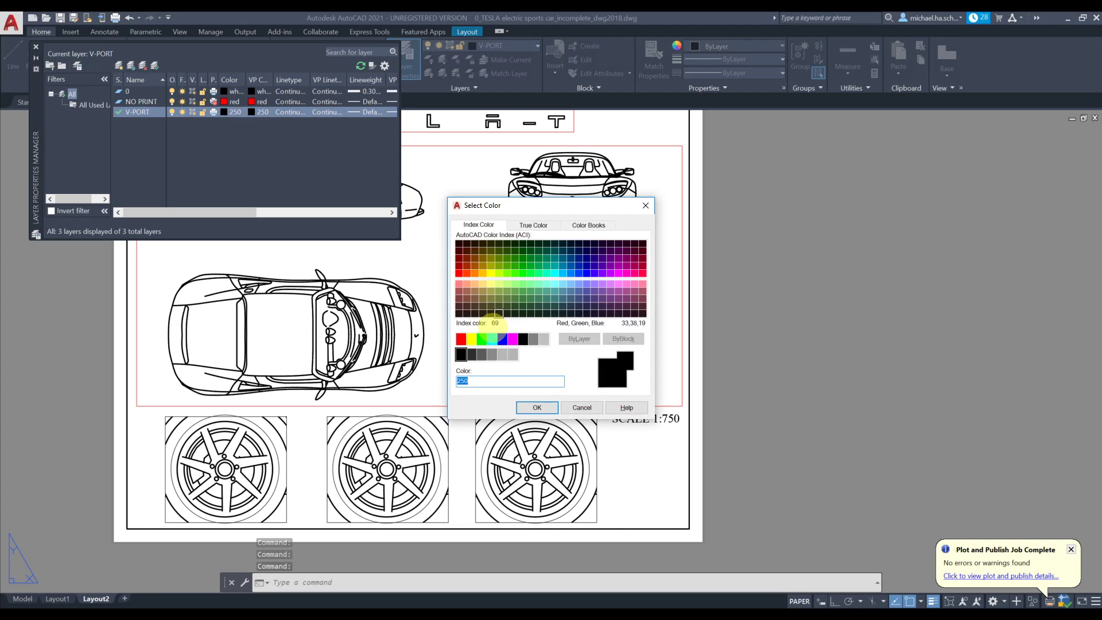
left_click(482, 340)
left_click(537, 408)
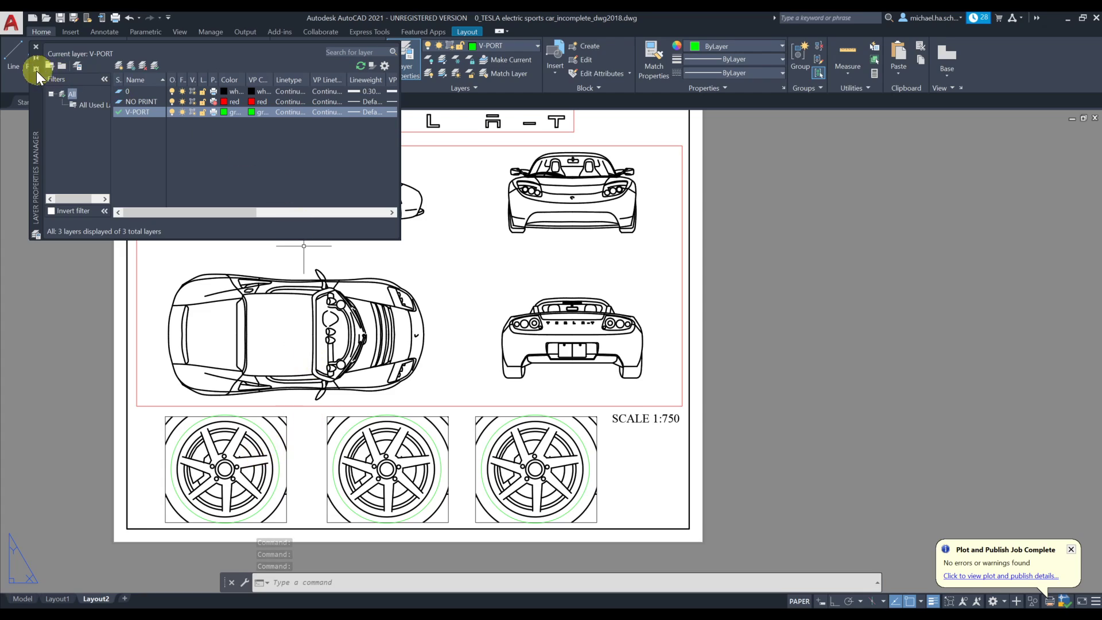
left_click(35, 47)
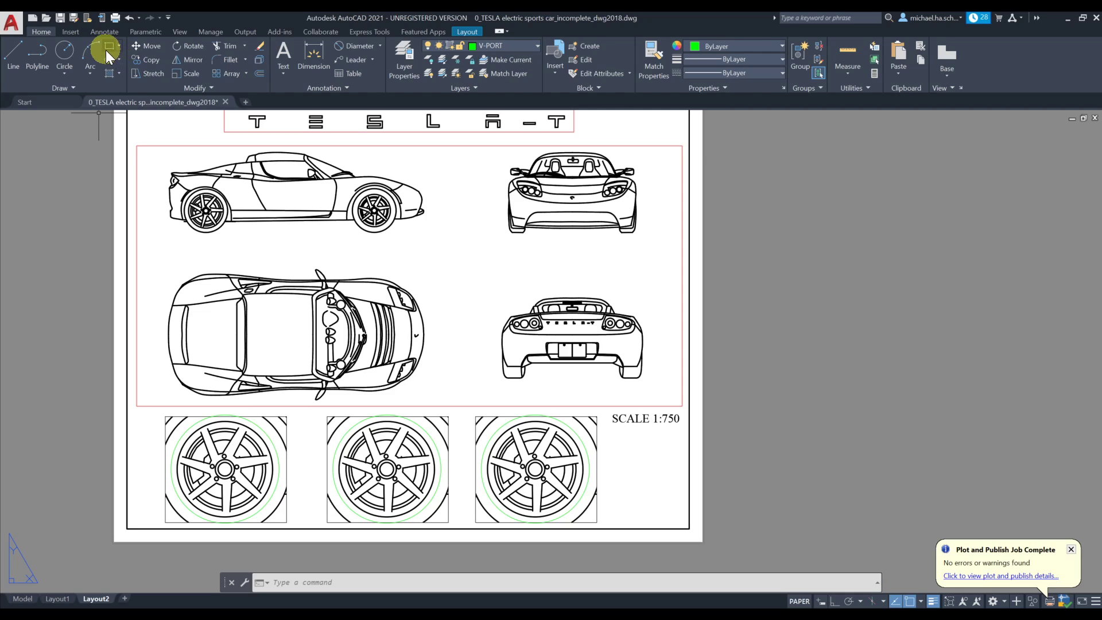
Clip the first wheel viewport to the green circle around the wheel.
left_click(465, 33)
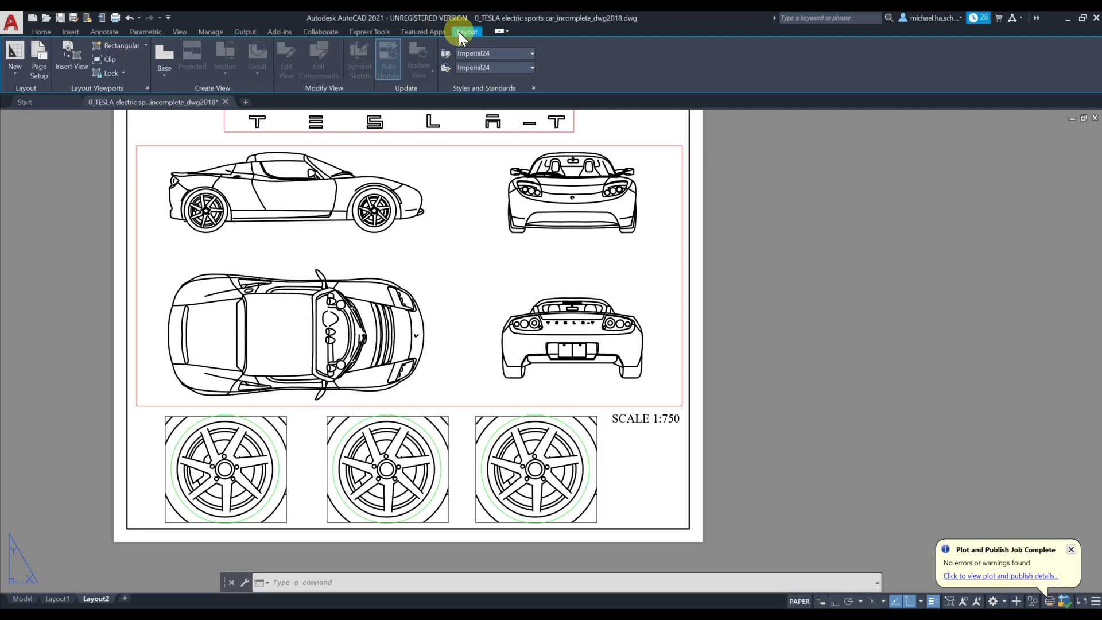
left_click(107, 60)
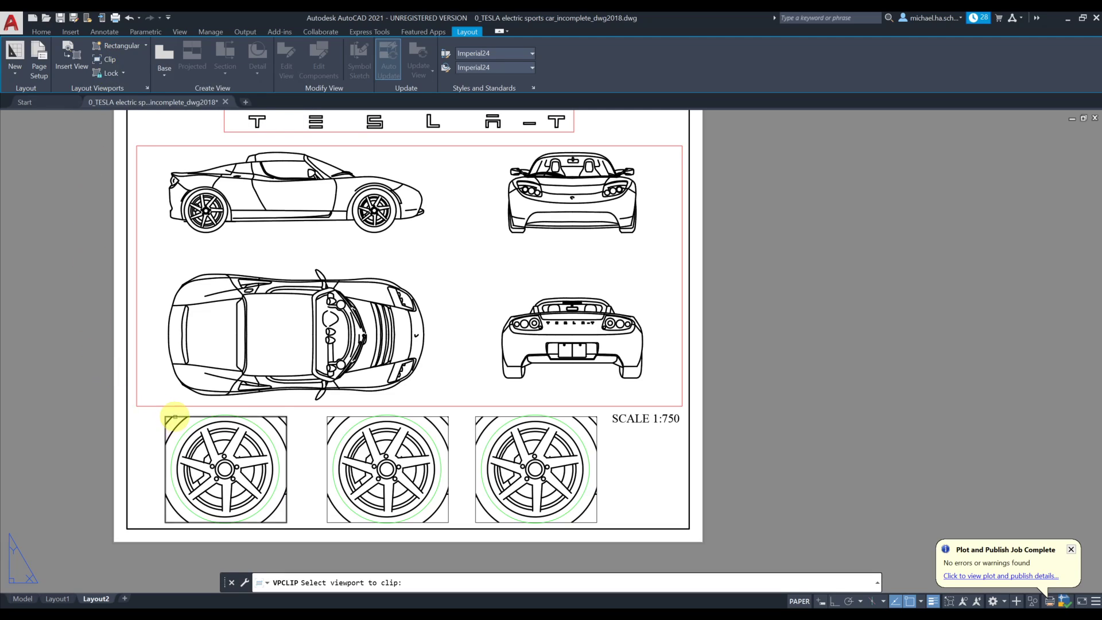
left_click(175, 416)
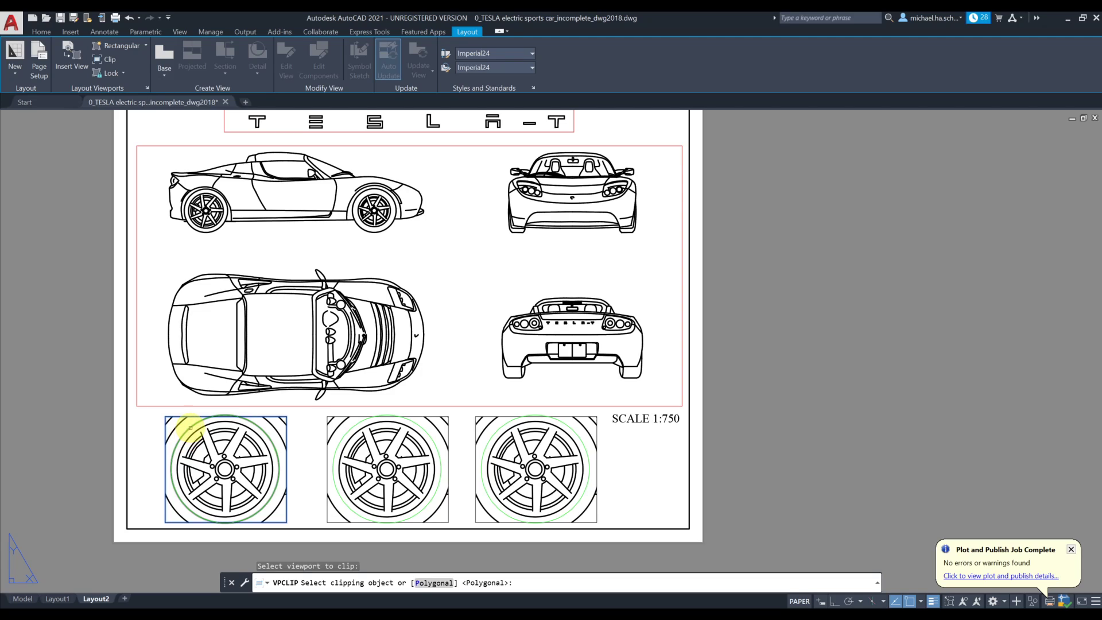
left_click(190, 428)
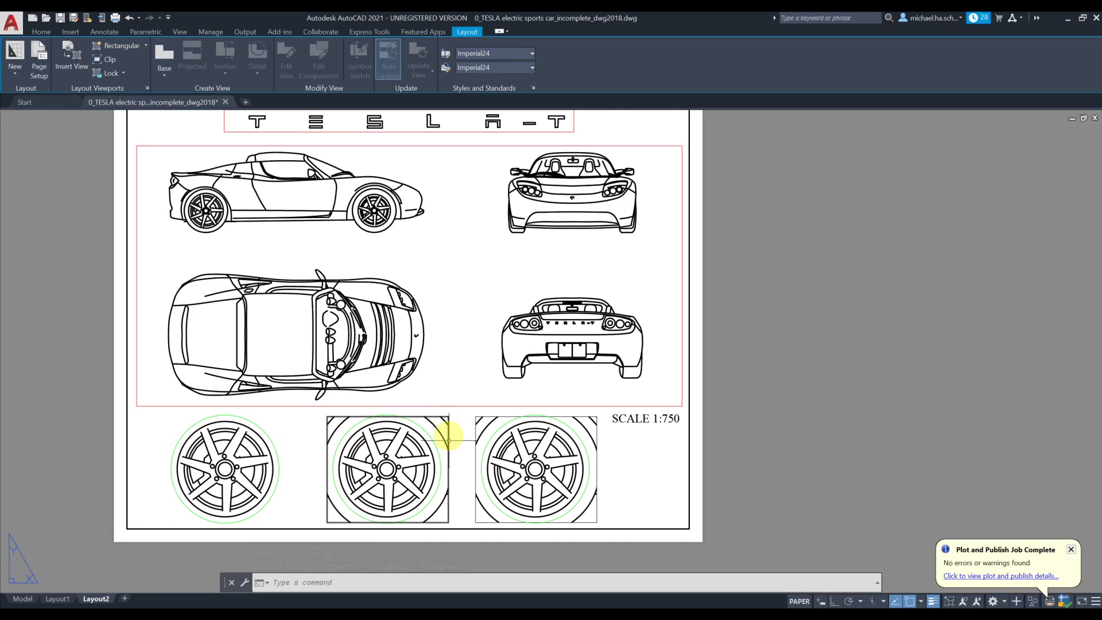
key("Escape")
Activate the middle small viewport and frame the front view's right-hand side mirror in it.
double_click(384, 447)
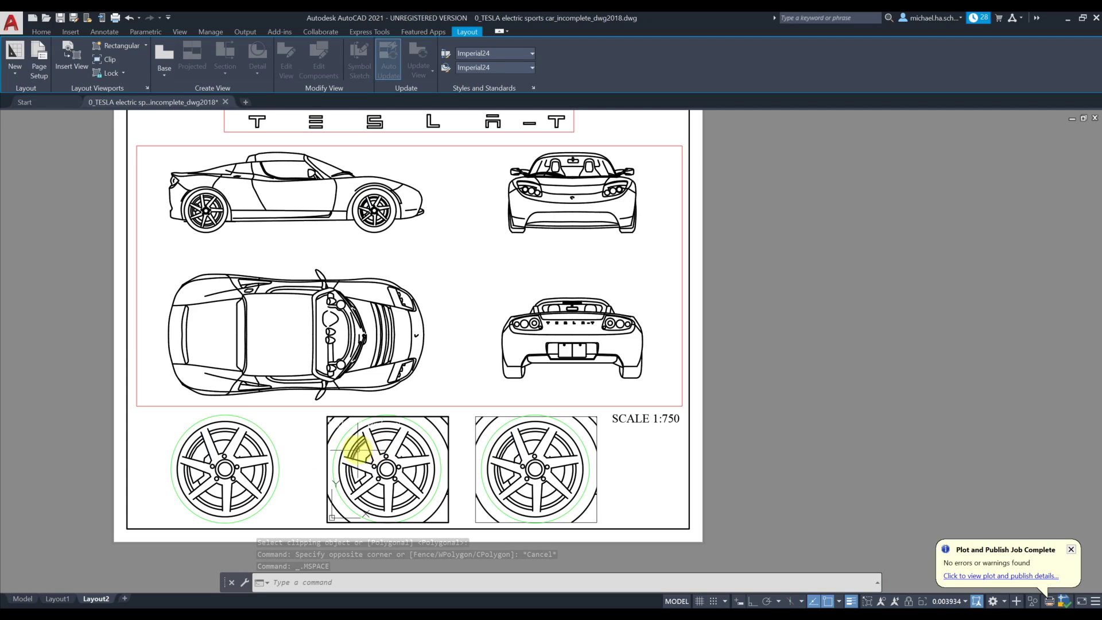
scroll(374, 454, "down", 6)
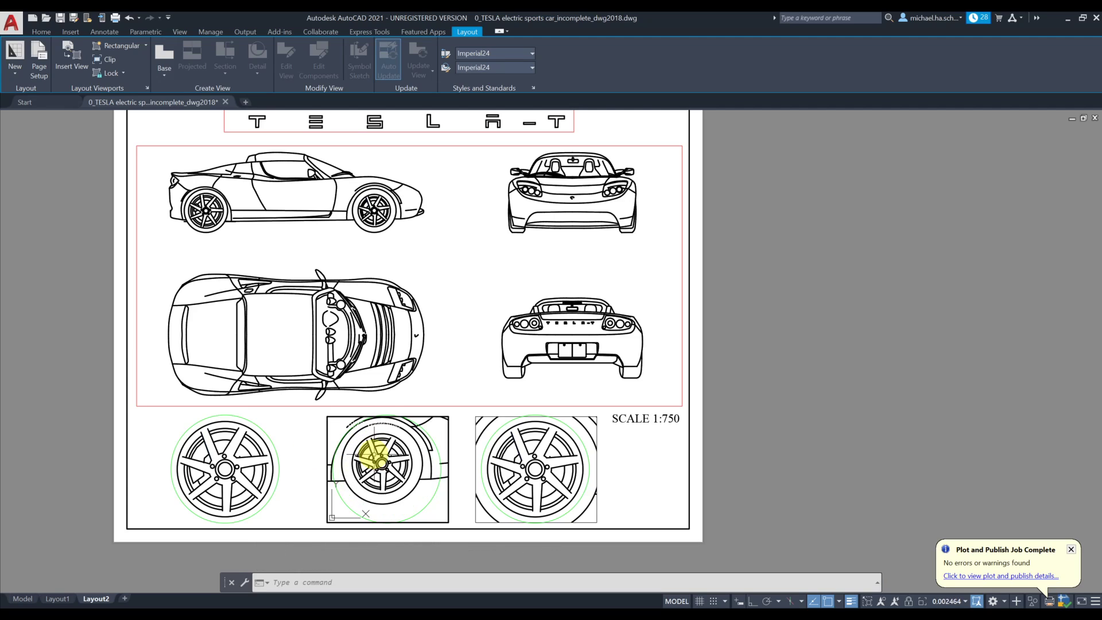
scroll(377, 456, "down", 3)
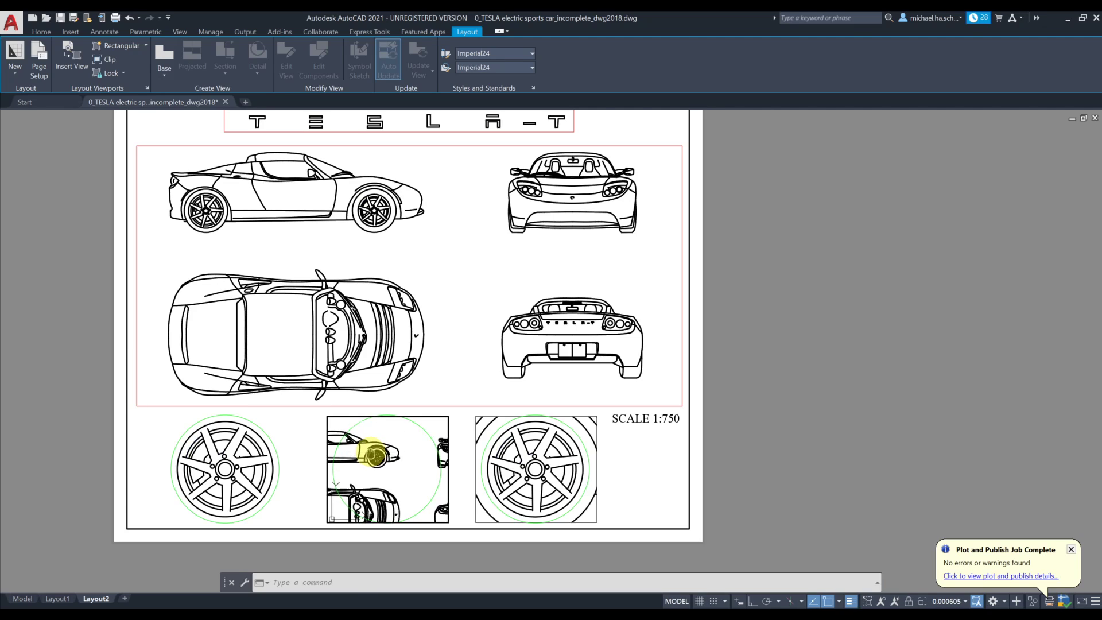
mouse_move(383, 479)
middle_mouse_down()
mouse_move(369, 451)
mouse_move(430, 454)
mouse_move(370, 456)
mouse_move(421, 494)
mouse_move(394, 509)
mouse_move(332, 514)
mouse_move(388, 474)
middle_mouse_up()
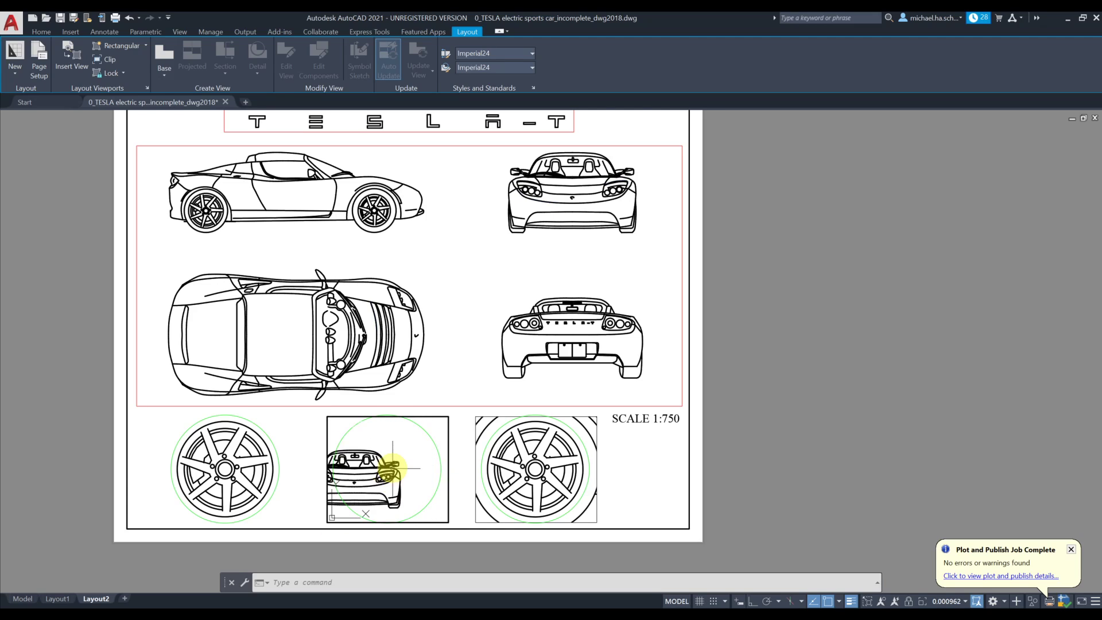
scroll(392, 468, "up", 6)
scroll(390, 457, "up", 4)
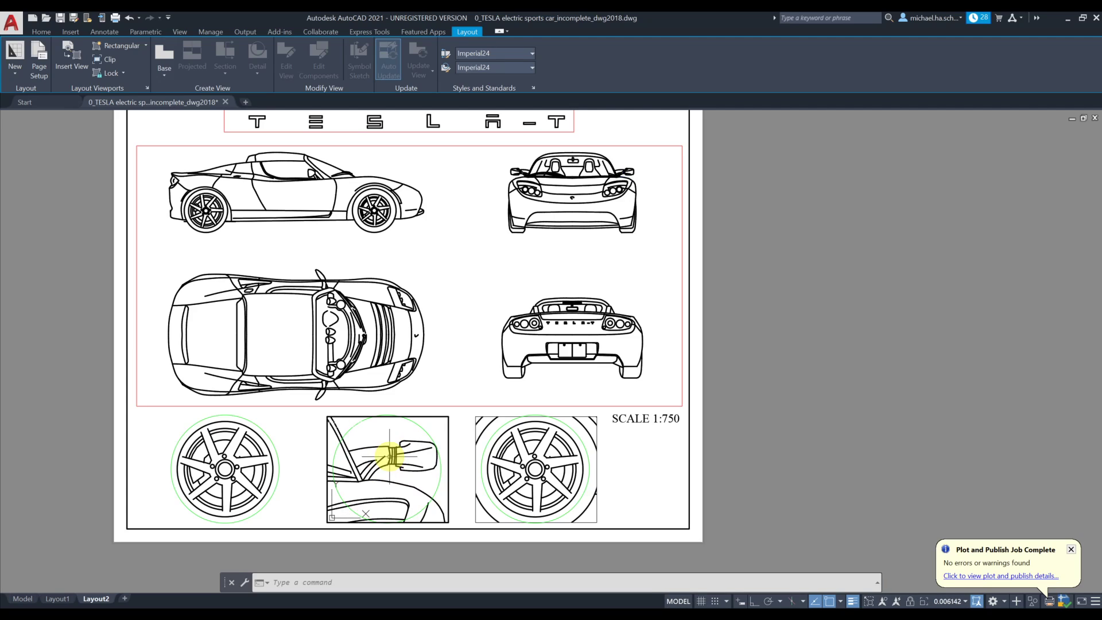
scroll(393, 459, "up", 4)
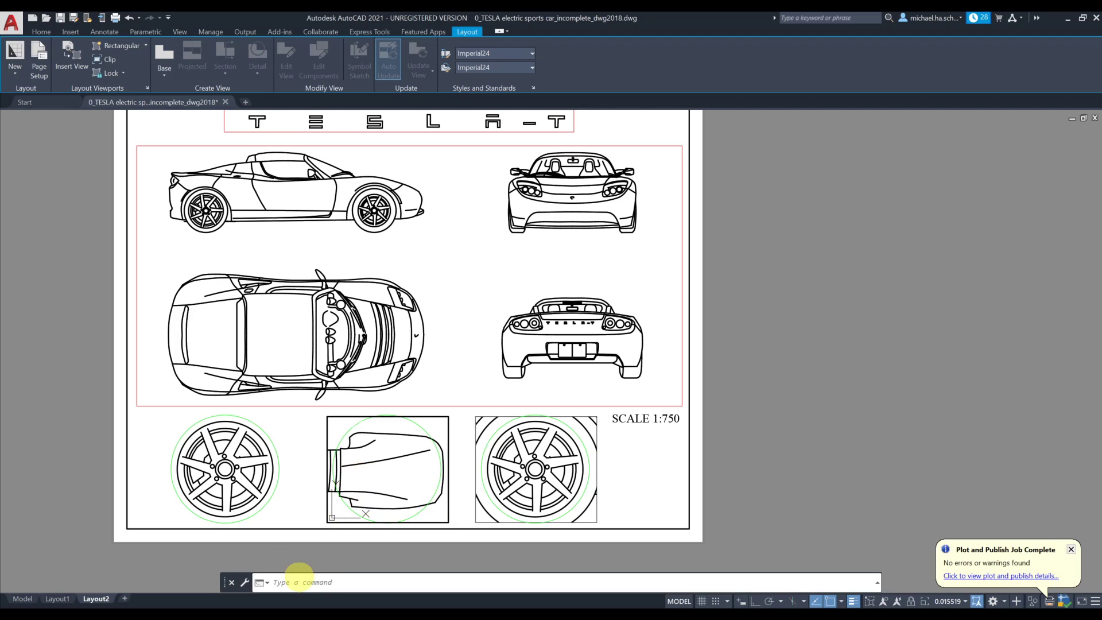
Fine-tune the mirror's size and position in the middle viewport with real-time Zoom, and return to paper space.
key("Return")
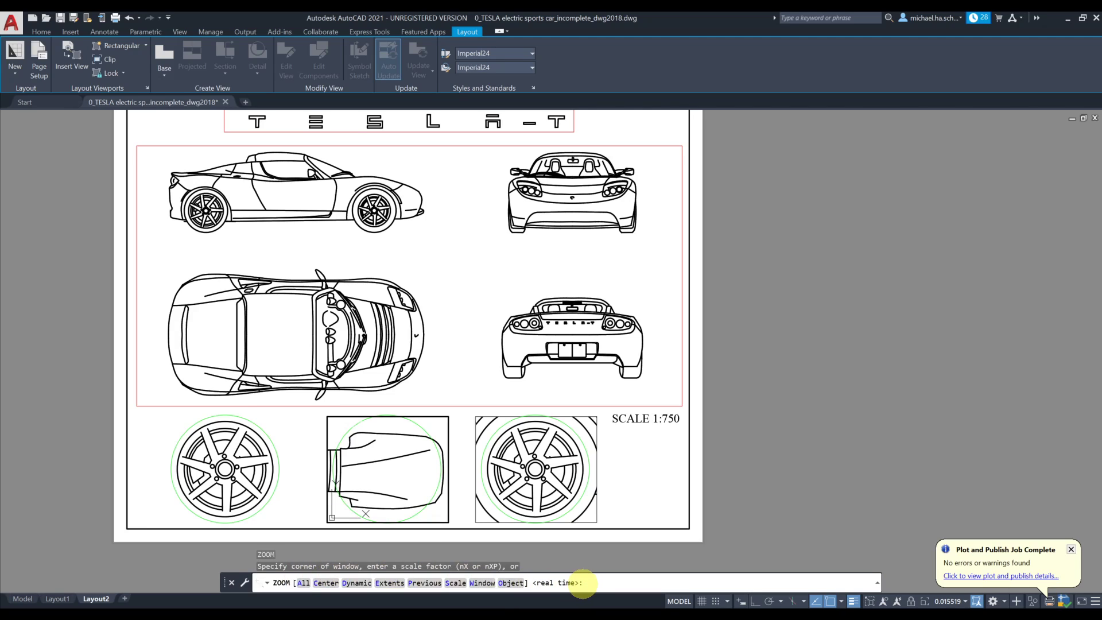
left_click(568, 583)
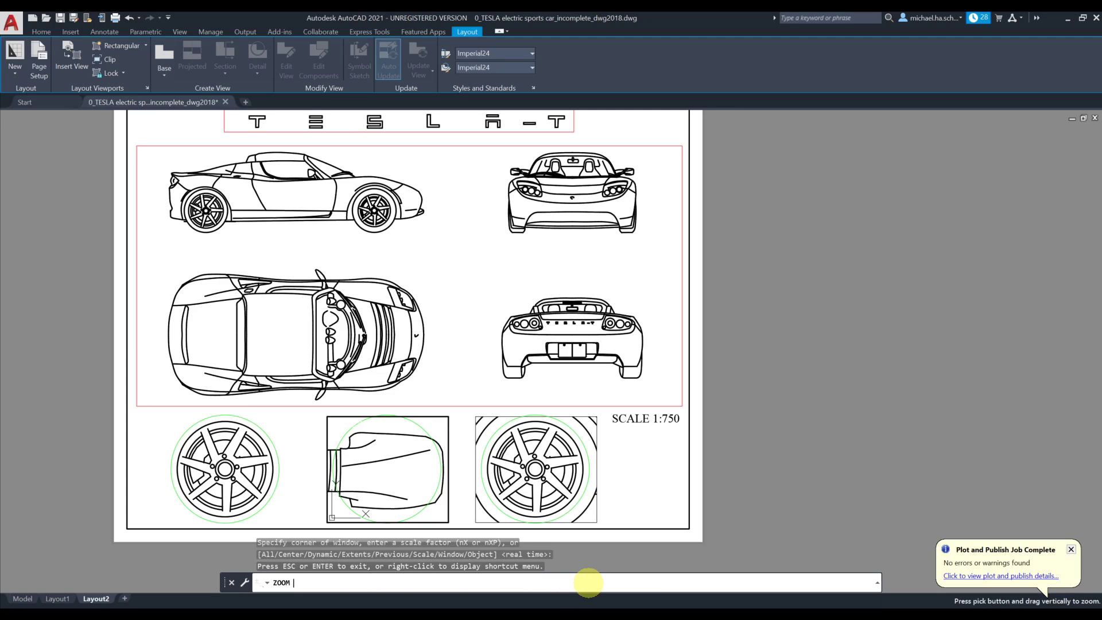
left_click_drag(405, 442, 385, 493)
middle_click_drag(373, 465, 381, 466)
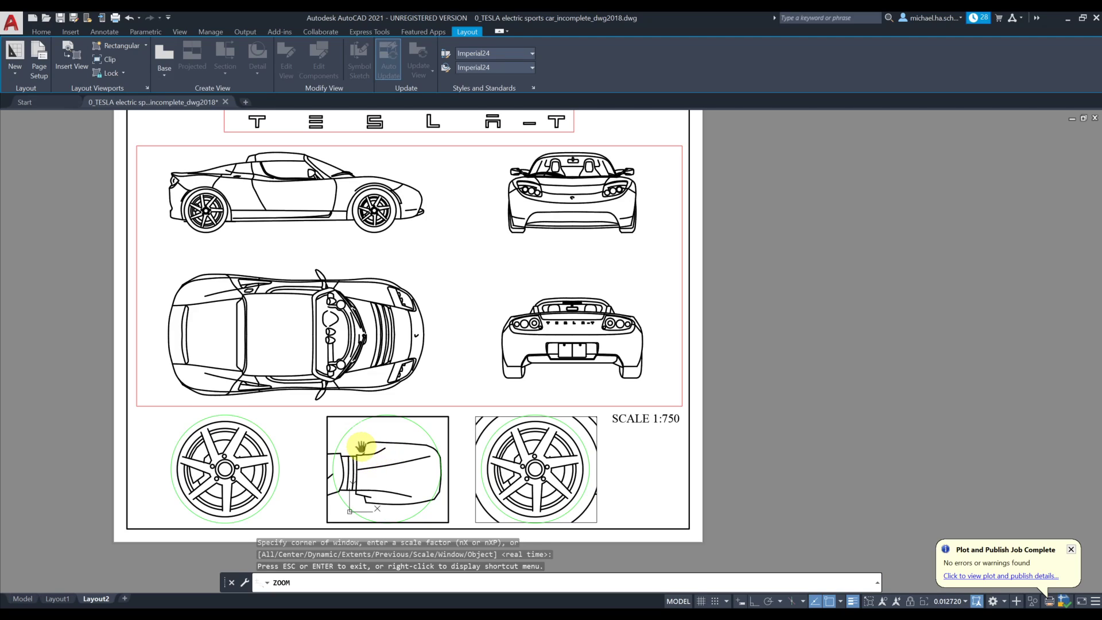
key("Escape")
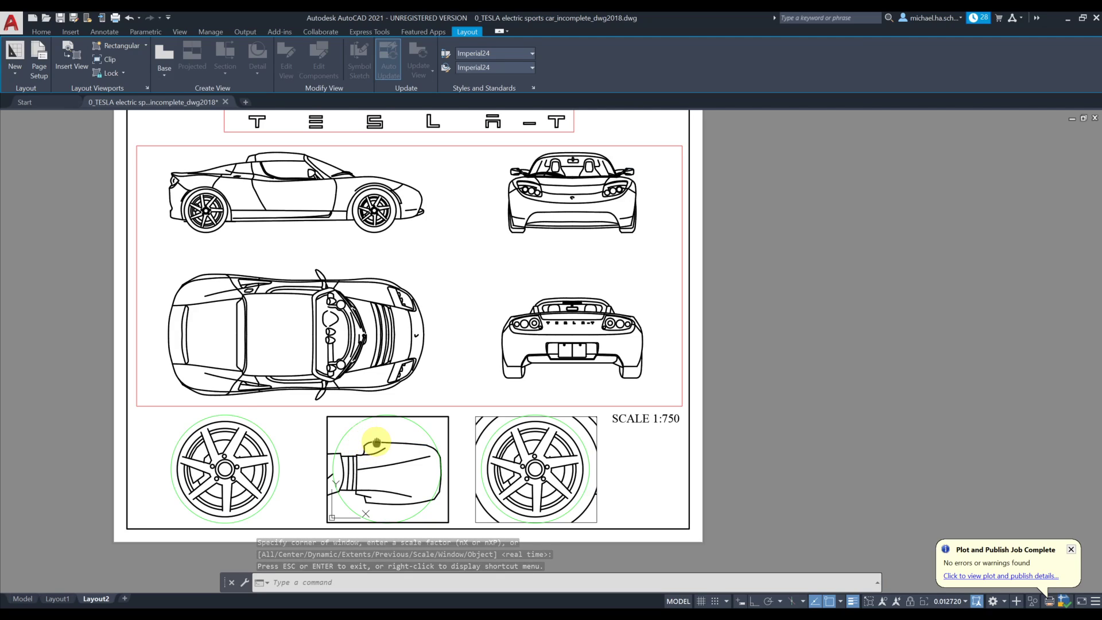
middle_click_drag(377, 442, 368, 441)
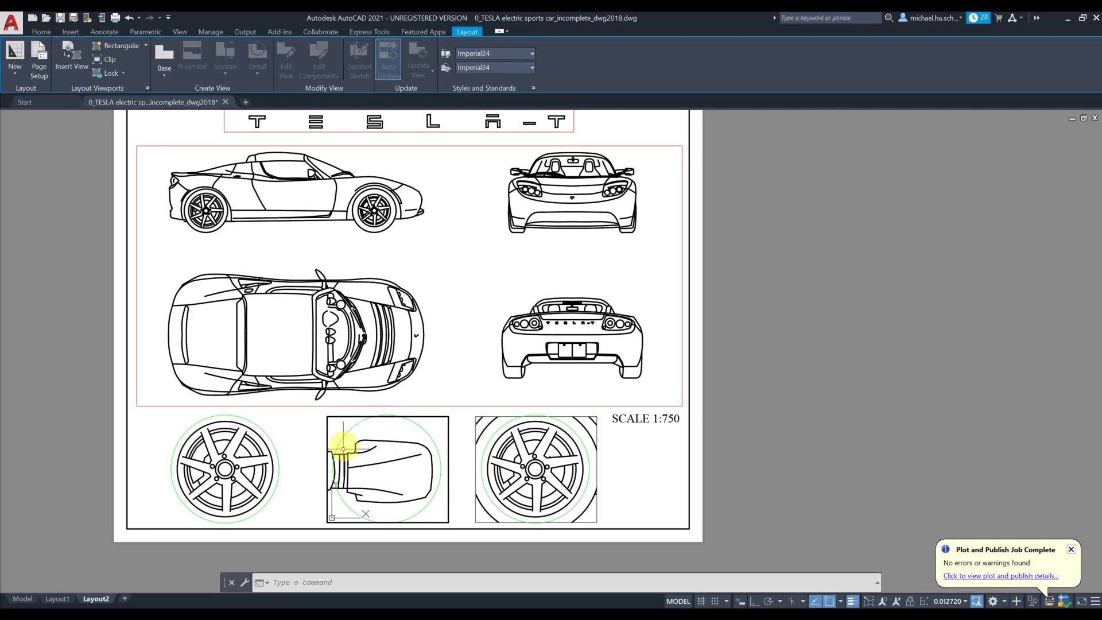
double_click(296, 454)
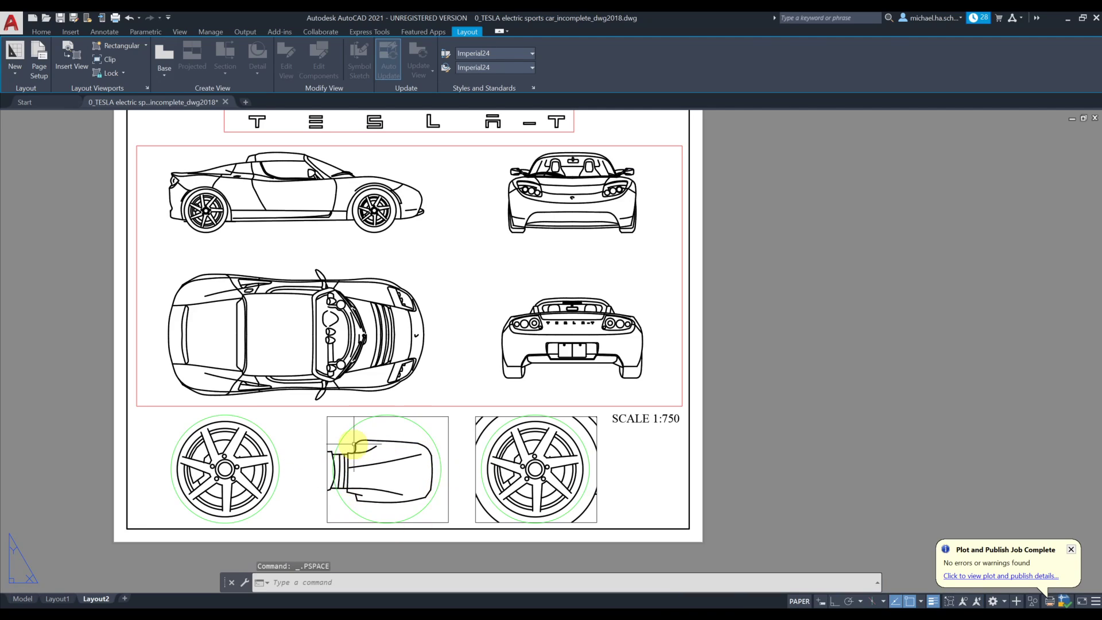
Clip the mirror viewport to its green circle.
left_click(105, 59)
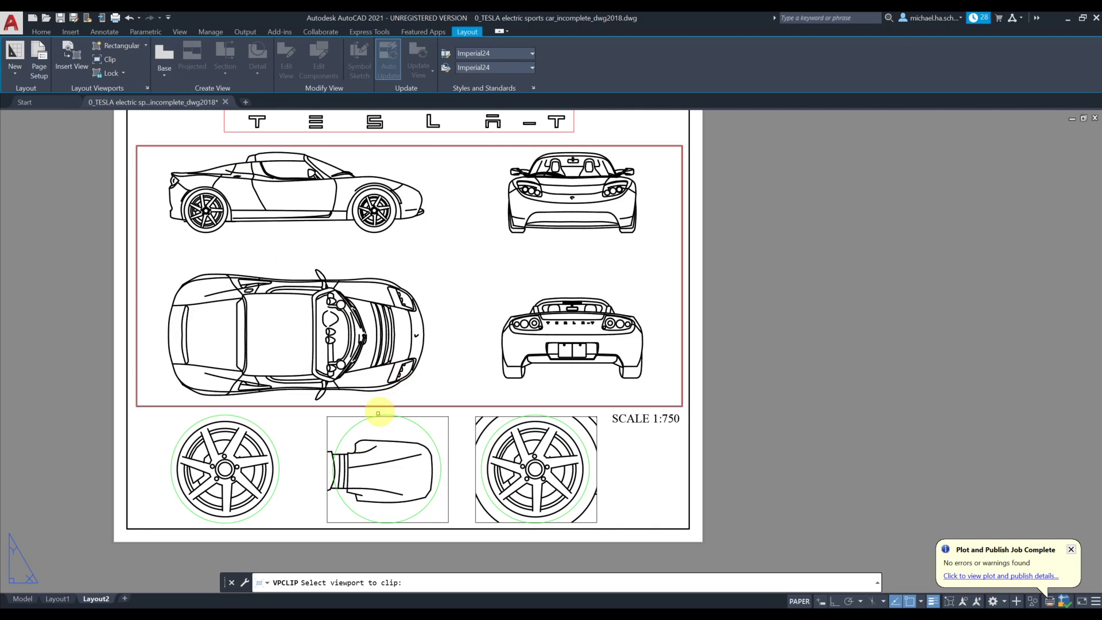
left_click(343, 417)
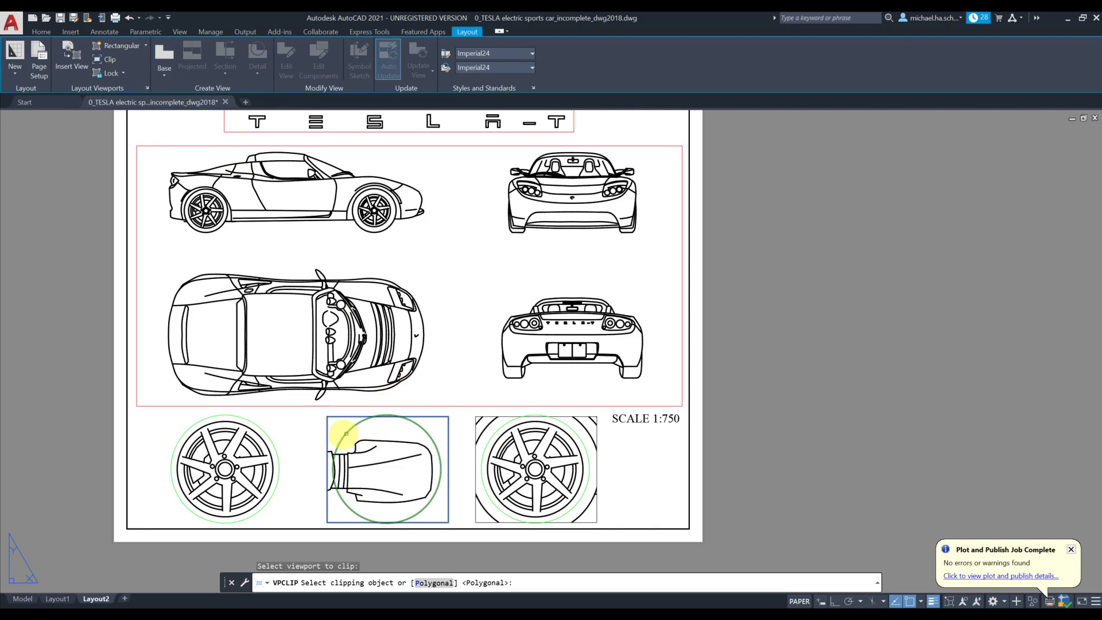
left_click(350, 430)
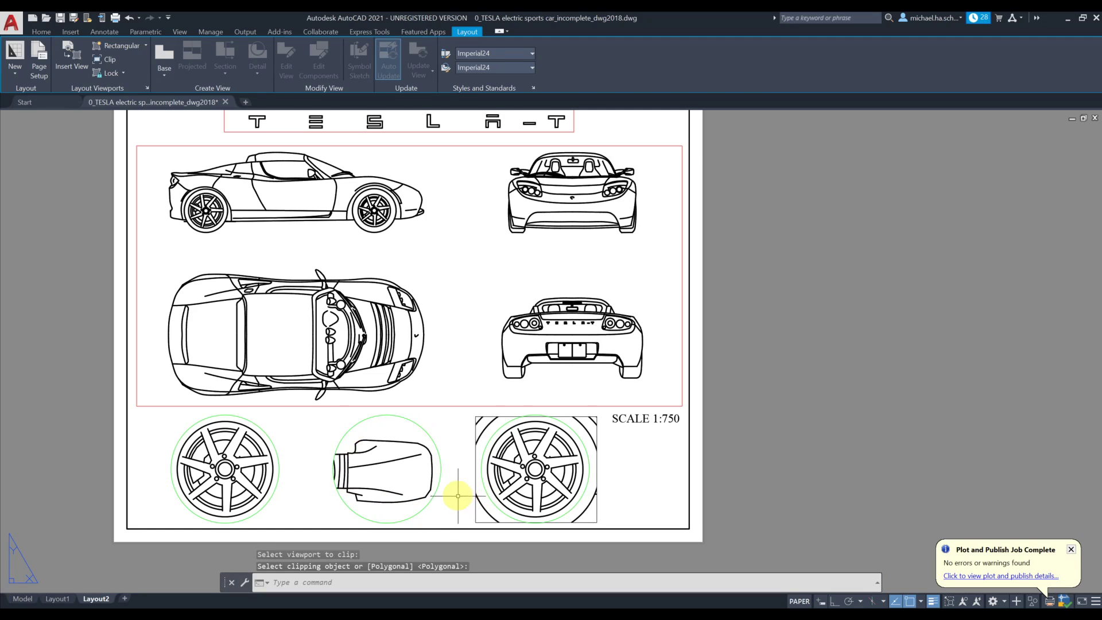
Activate the third small viewport and frame the front view's right-hand headlight in it.
middle_click_drag(459, 496, 415, 498)
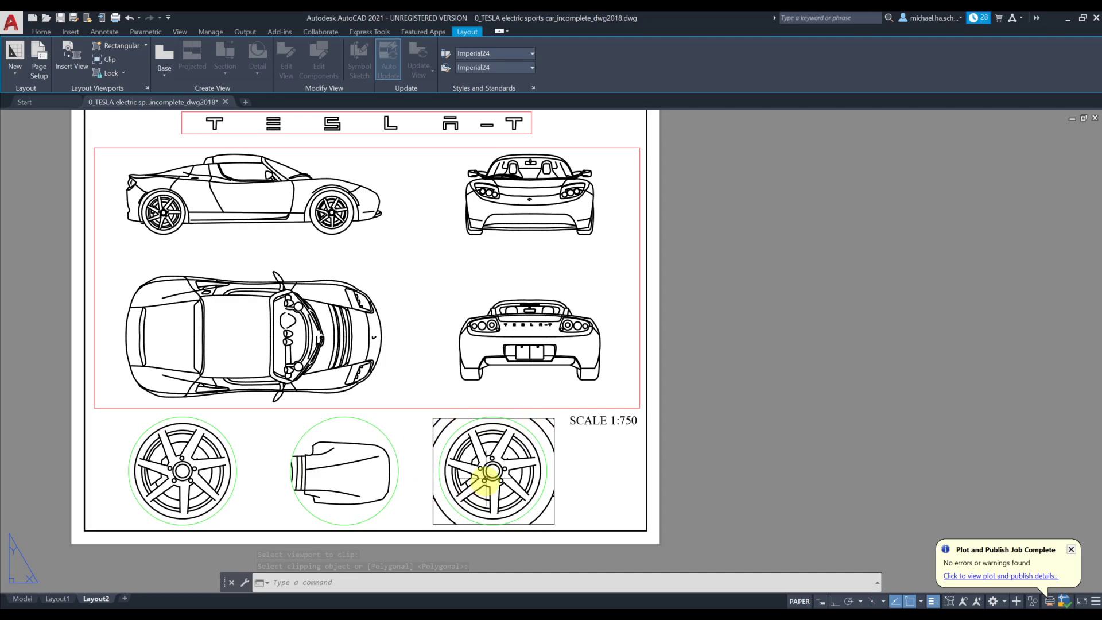
double_click(460, 445)
scroll(450, 460, "down", 4)
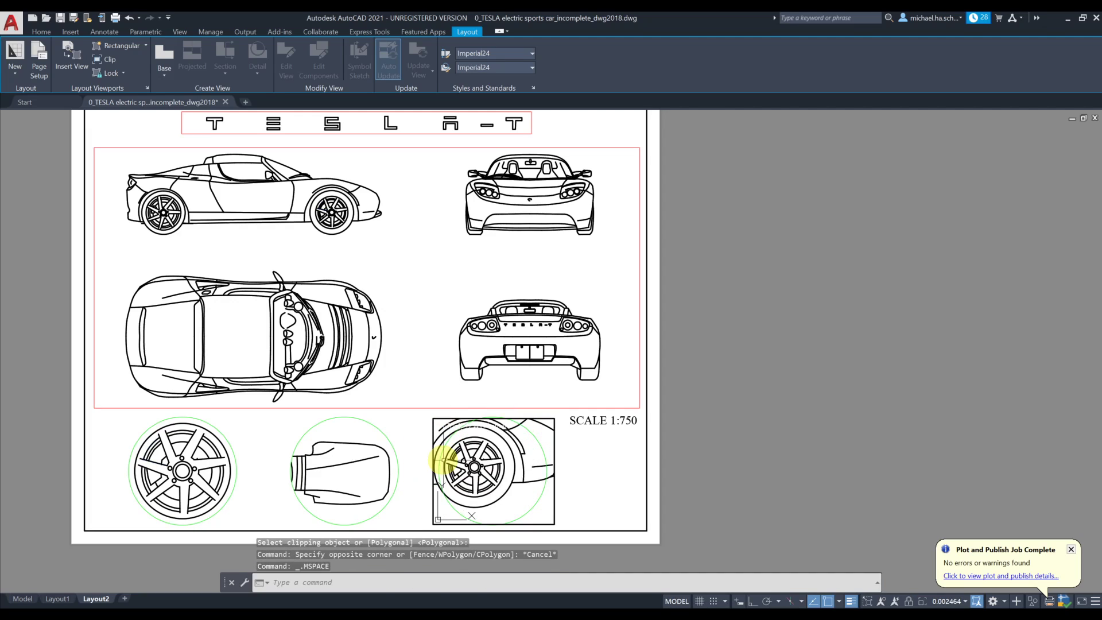
middle_click_drag(450, 465, 398, 463)
scroll(461, 475, "down", 4)
scroll(485, 462, "up", 6)
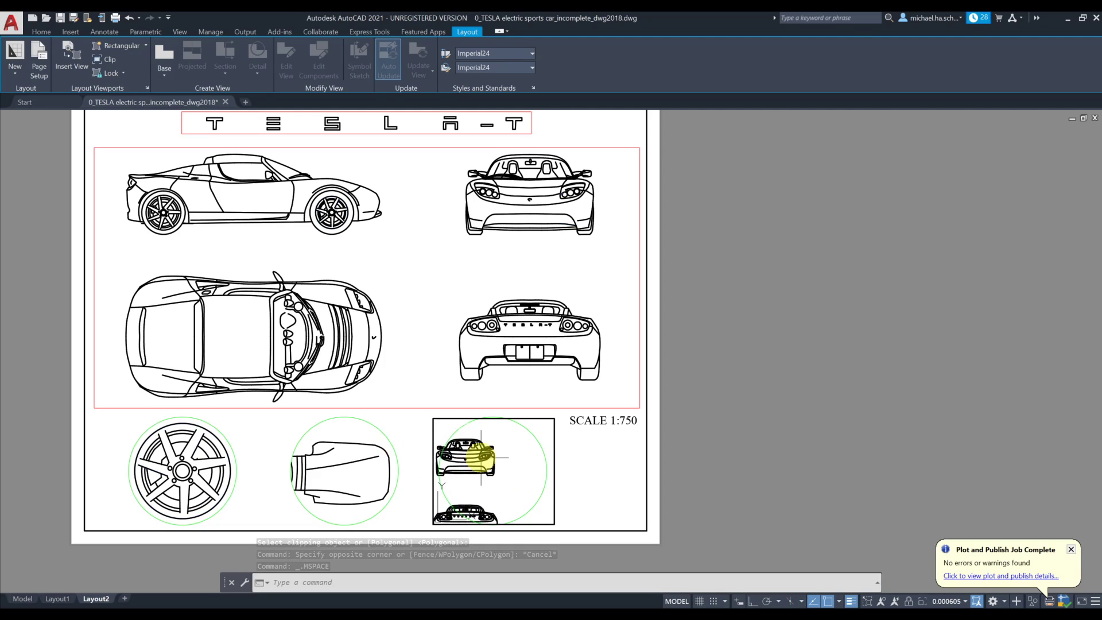
scroll(486, 454, "up", 3)
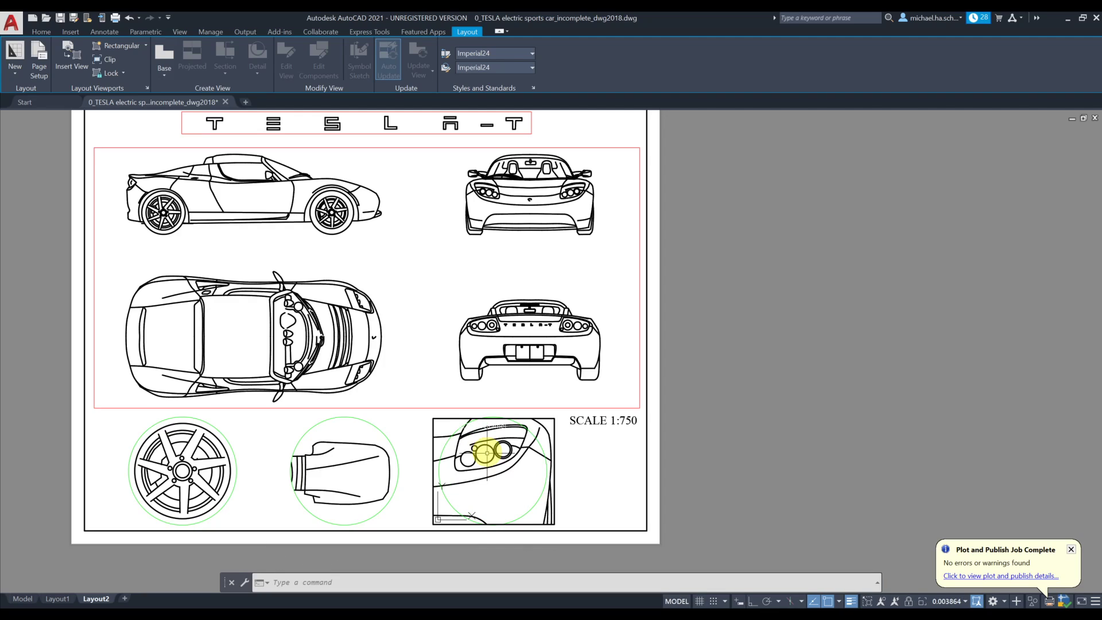
middle_click_drag(485, 458, 485, 472)
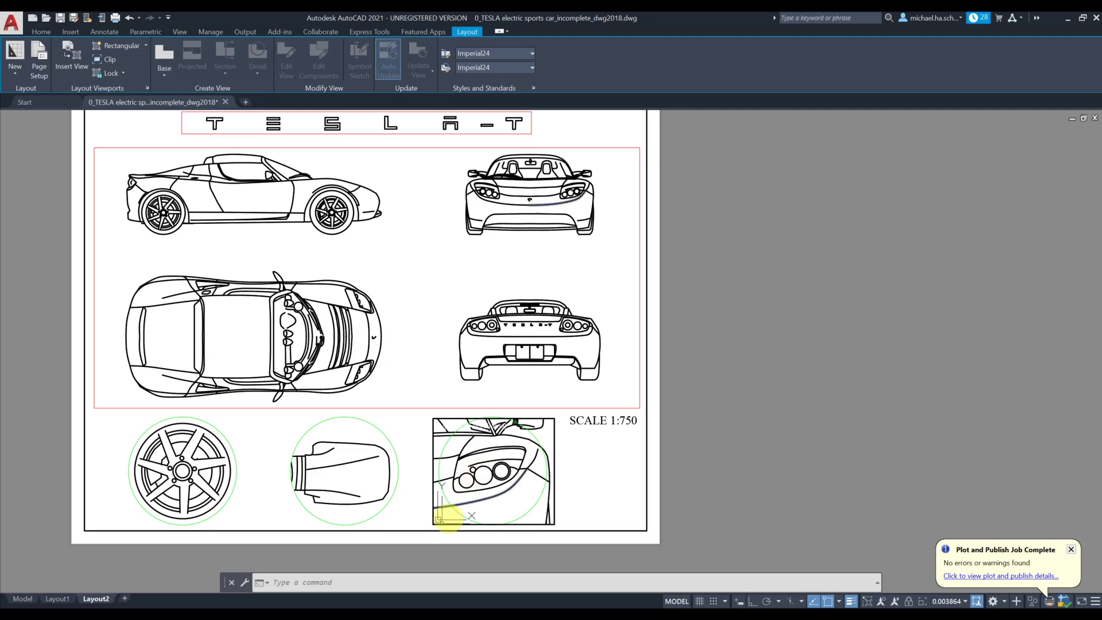
Enlarge and centre the headlight in the third viewport with real-time Zoom, and return to paper space.
type("z")
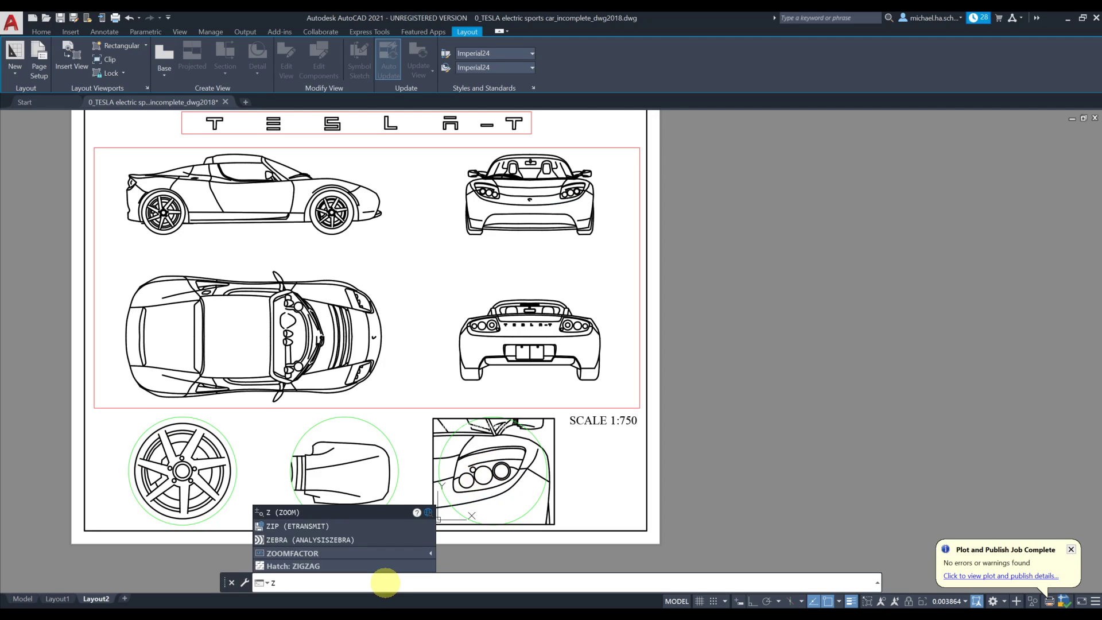
key("Return")
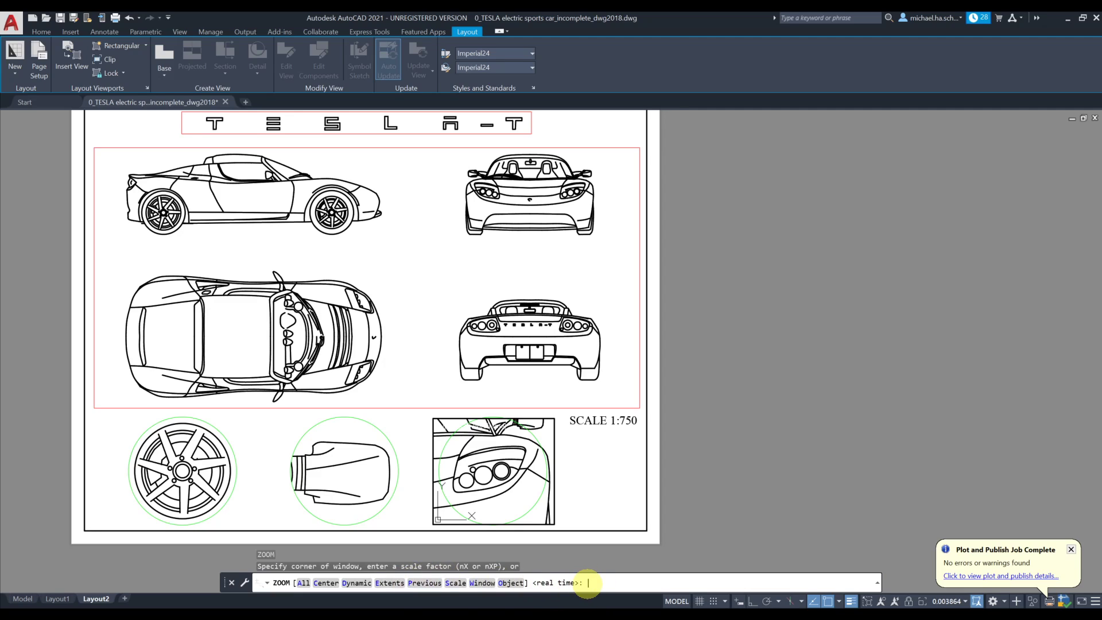
key("Return")
left_click_drag(506, 486, 504, 462)
middle_click_drag(488, 479, 492, 482)
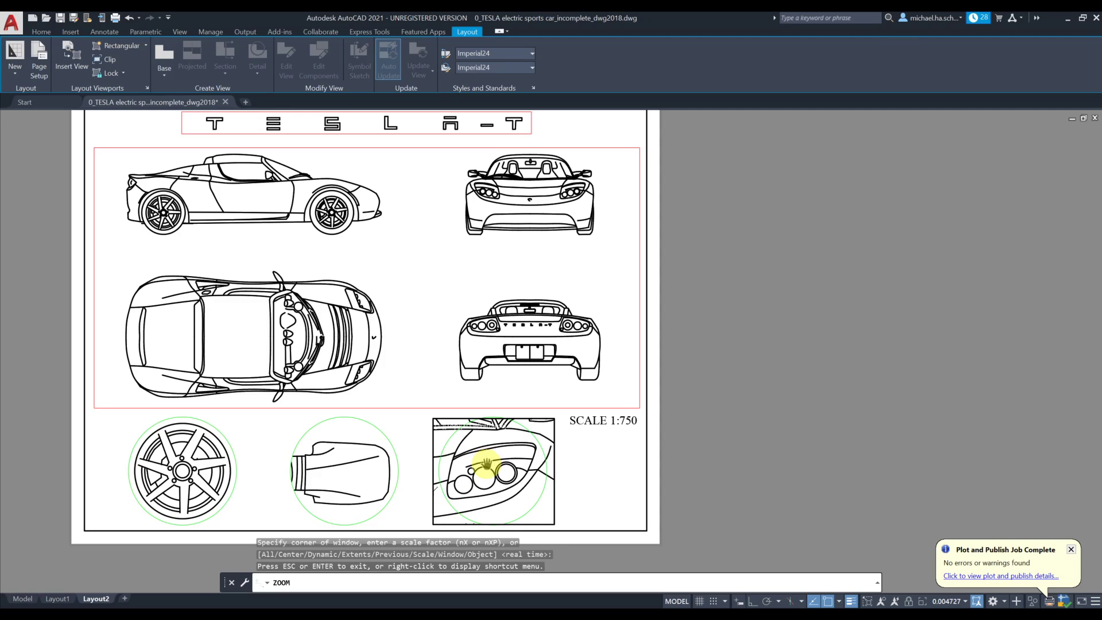
key("Escape")
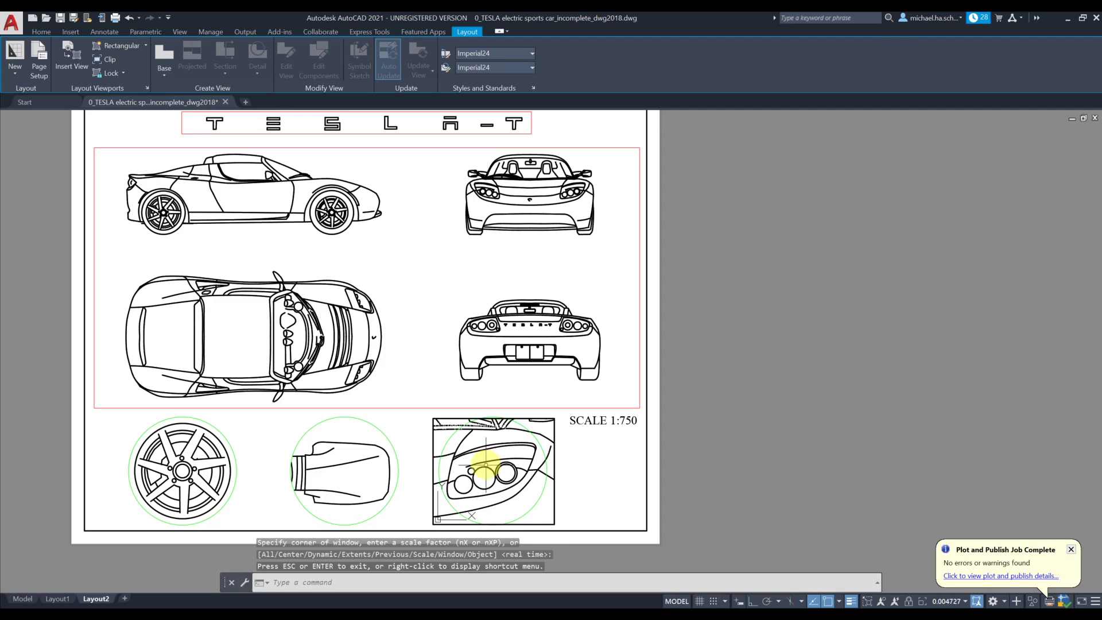
double_click(579, 462)
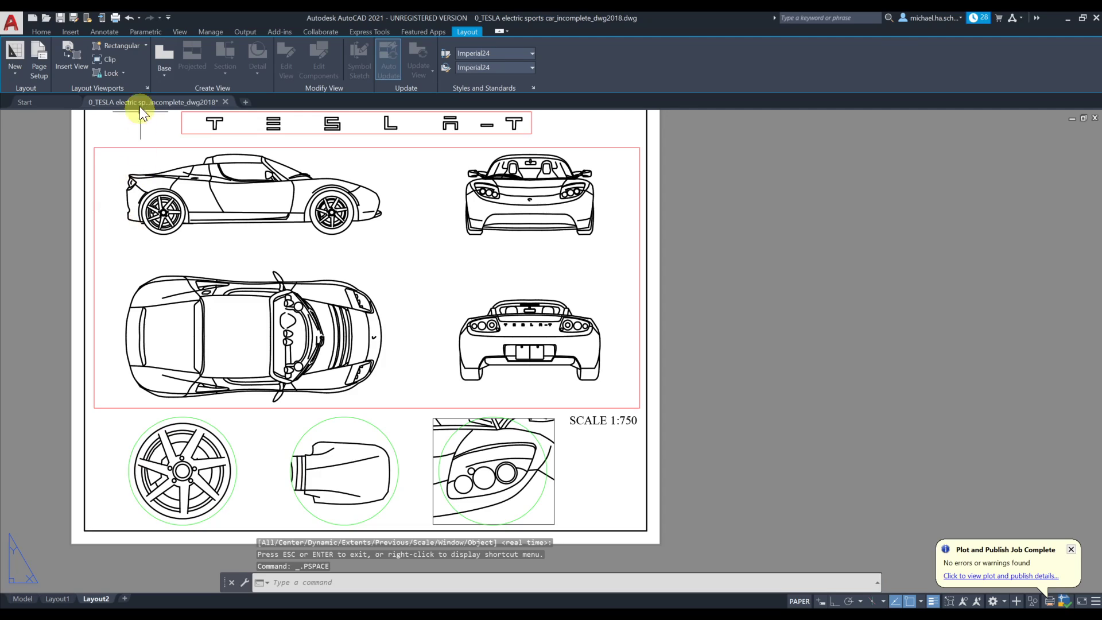
Clip the third small viewport, showing the headlight, to its green circle.
left_click(115, 64)
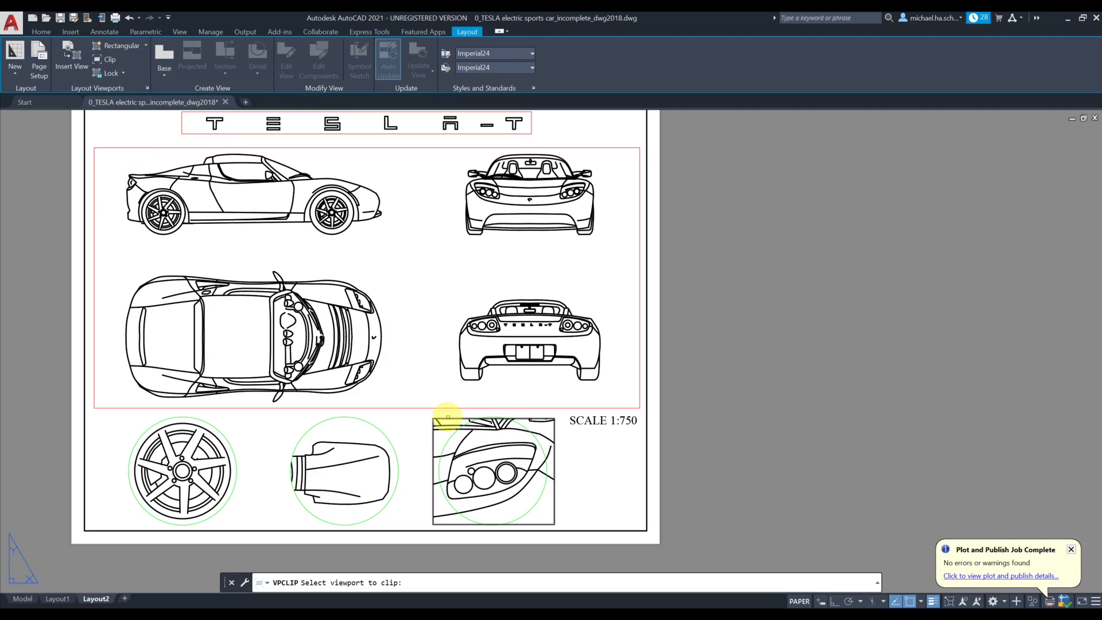
left_click(452, 421)
left_click(447, 441)
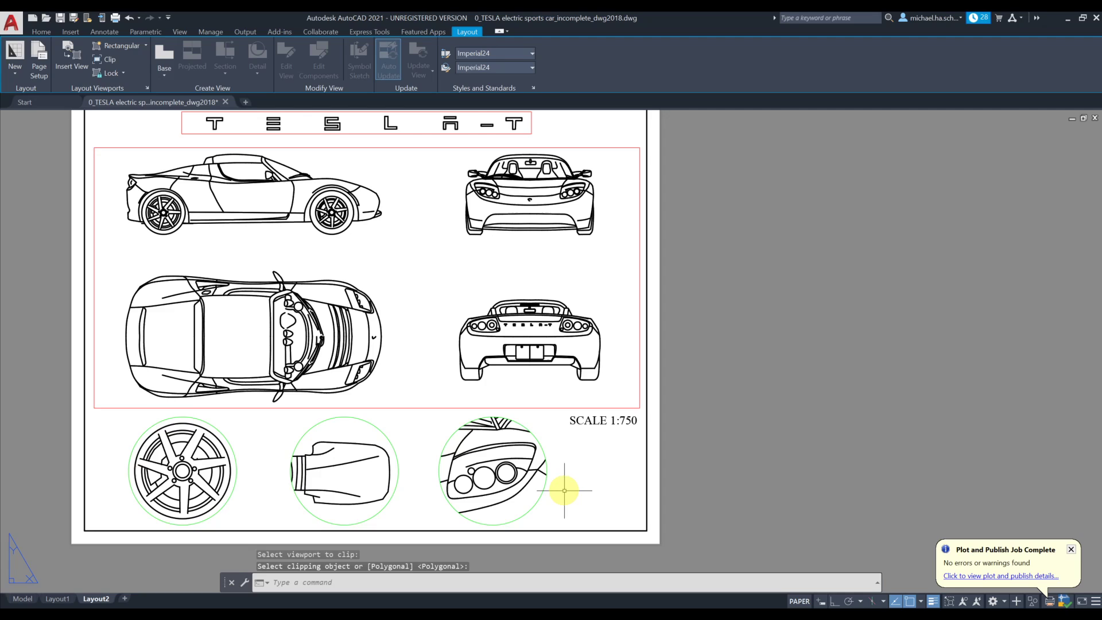
Set the V-PORT layer's colour to index colour 250 in the layer properties.
left_click(49, 32)
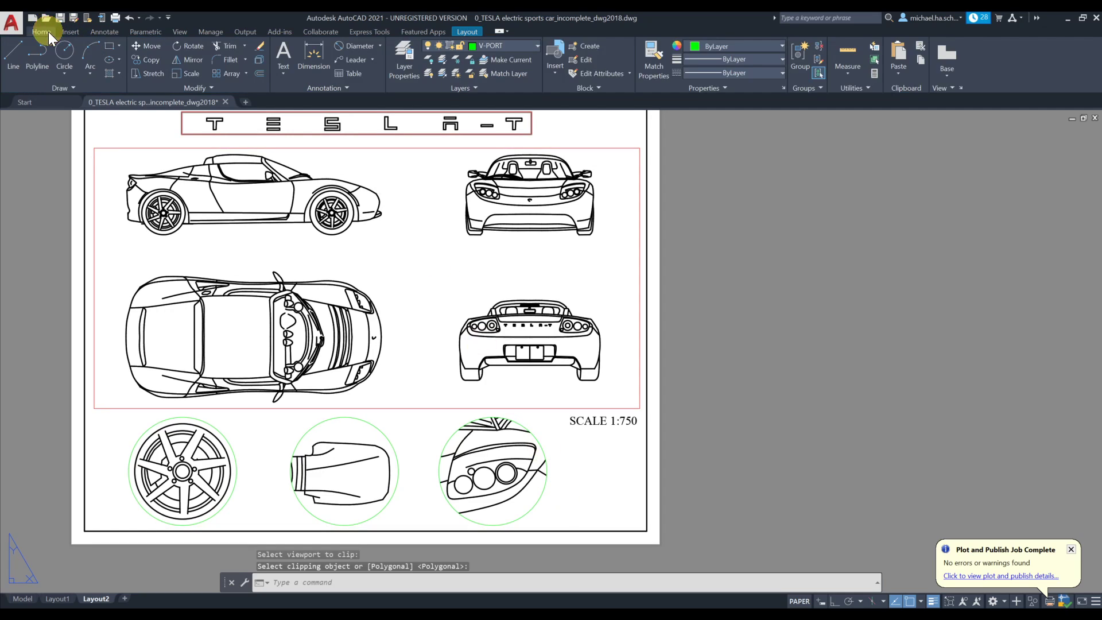
left_click(406, 60)
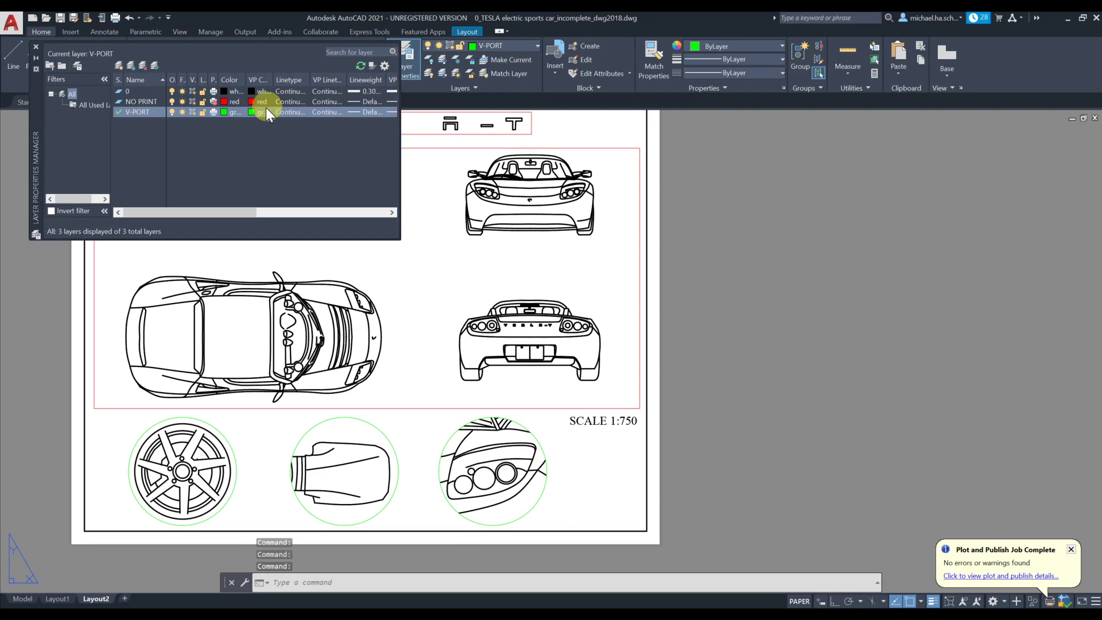
left_click(226, 112)
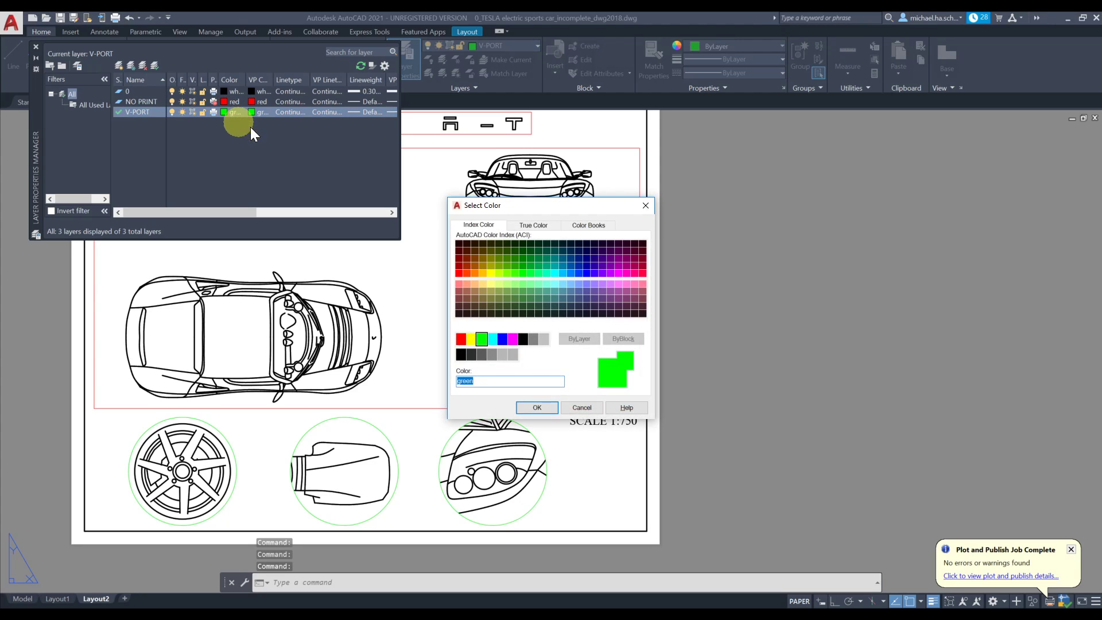
left_click(462, 354)
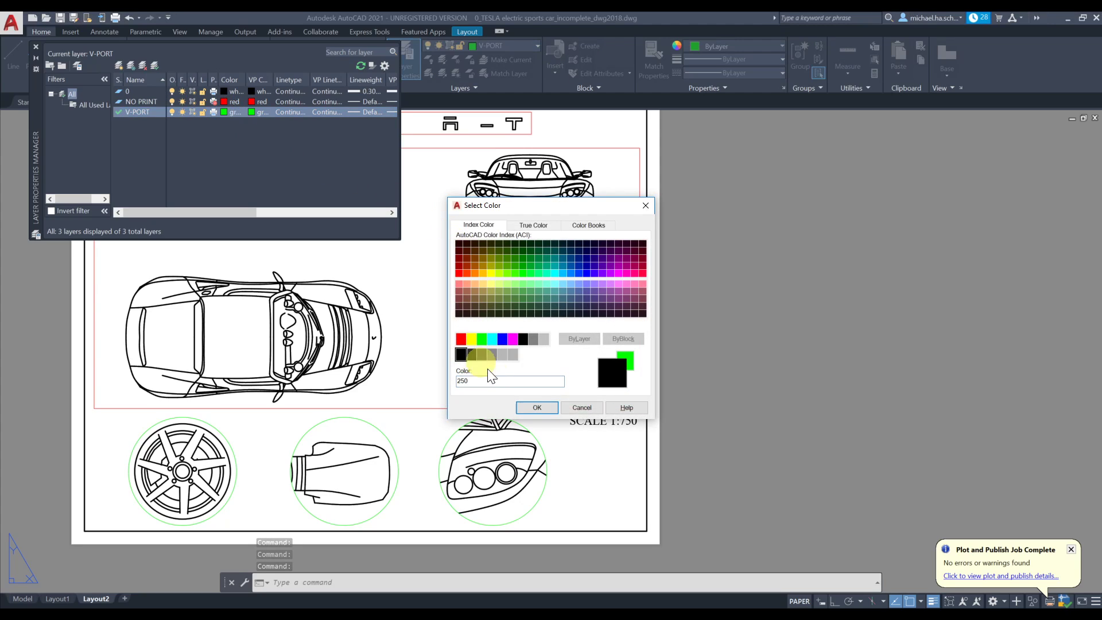
left_click(529, 405)
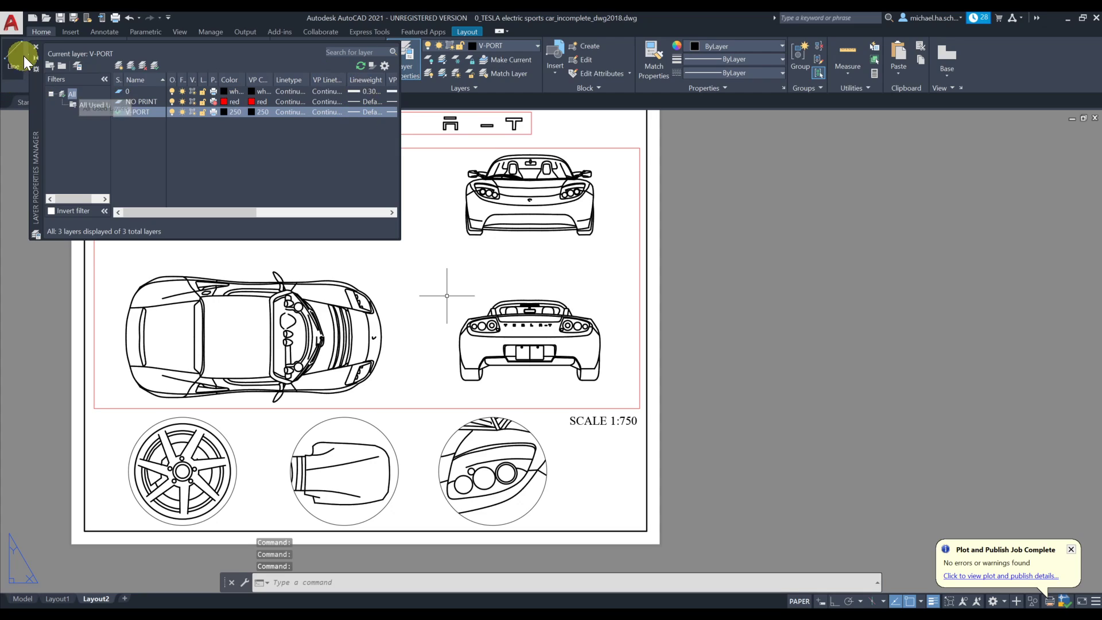
left_click(36, 46)
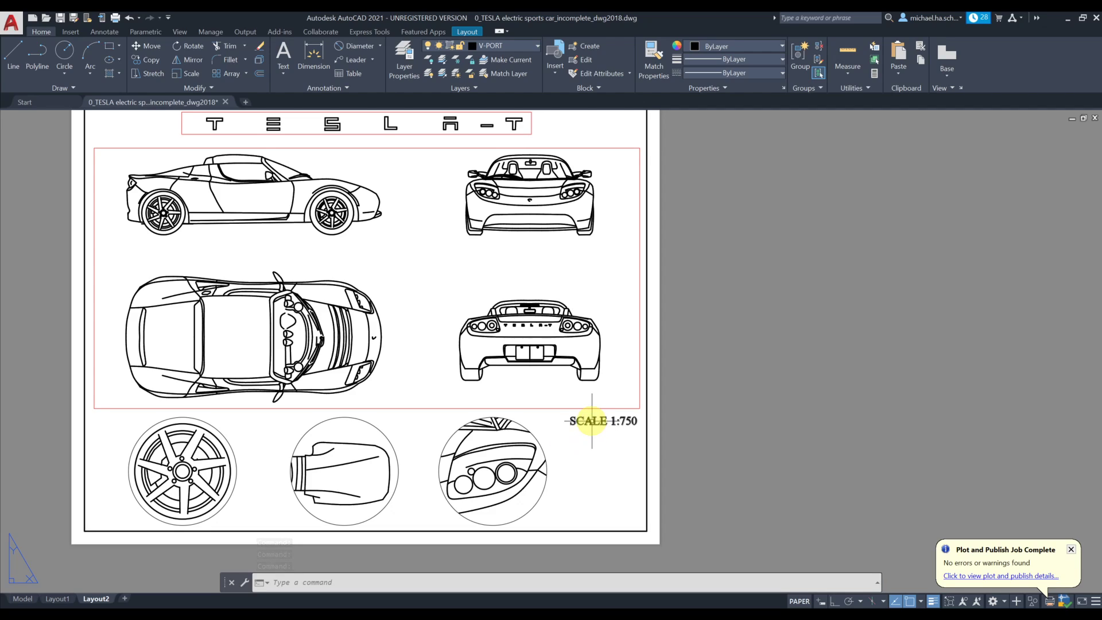
Start a single-sheet plot of Layout2 and define the plot area as a window between opposite corners of the border.
scroll(495, 424, "down", 2)
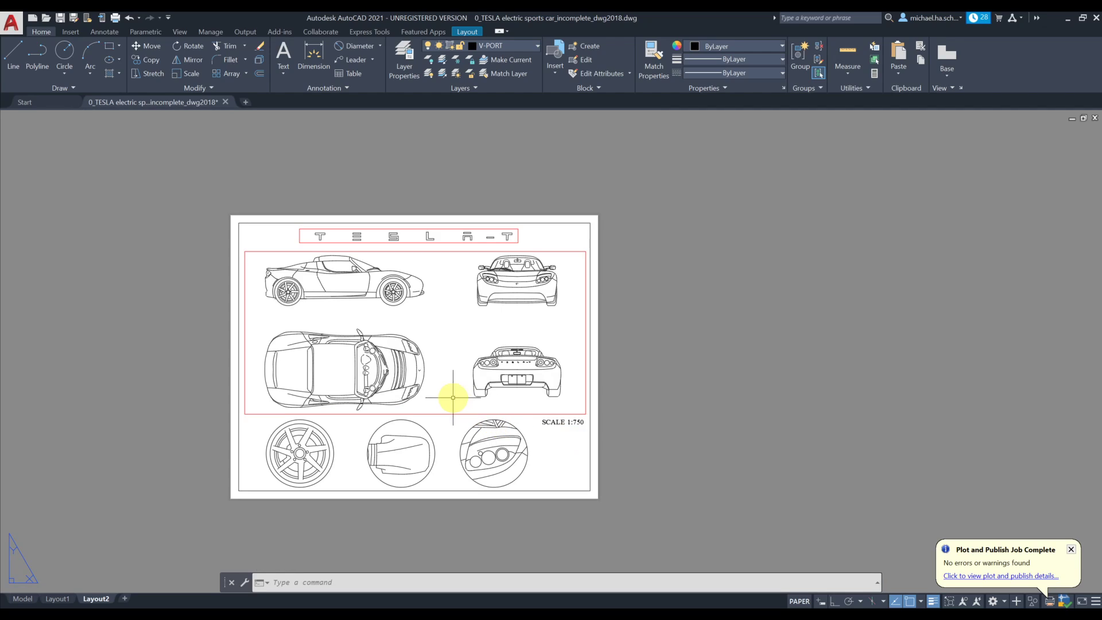
scroll(436, 359, "up", 2)
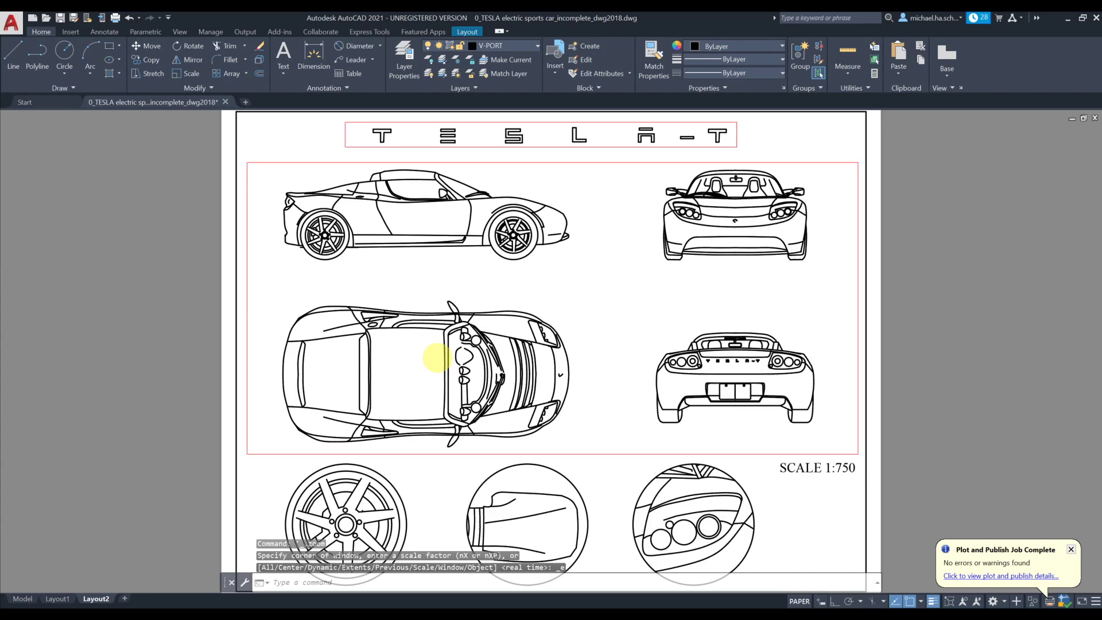
scroll(217, 319, "down", 2)
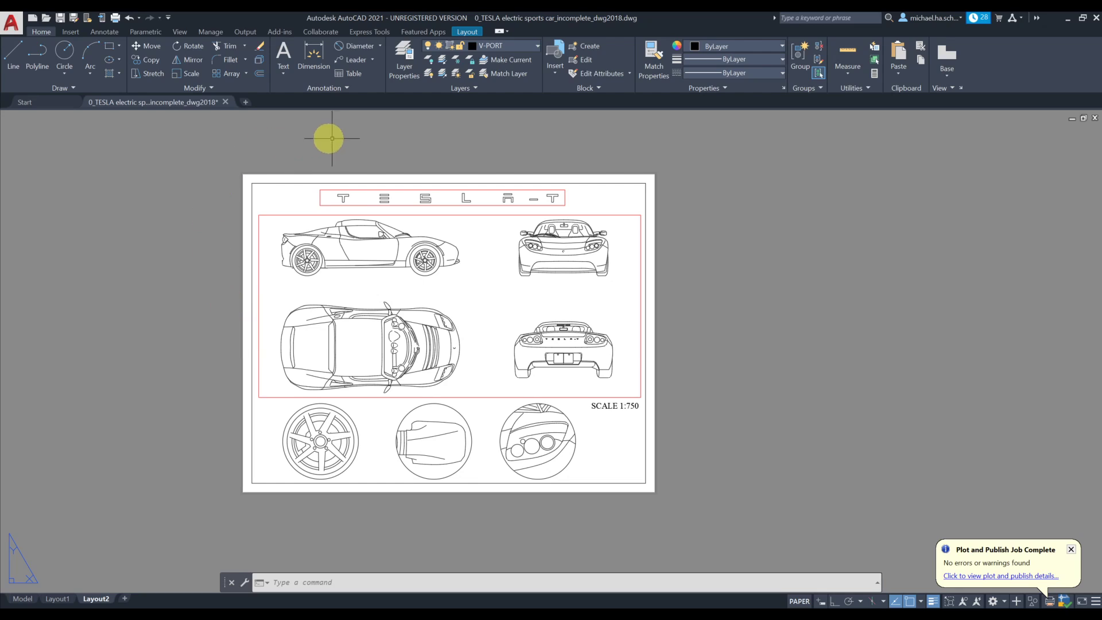
middle_click_drag(230, 397, 266, 386)
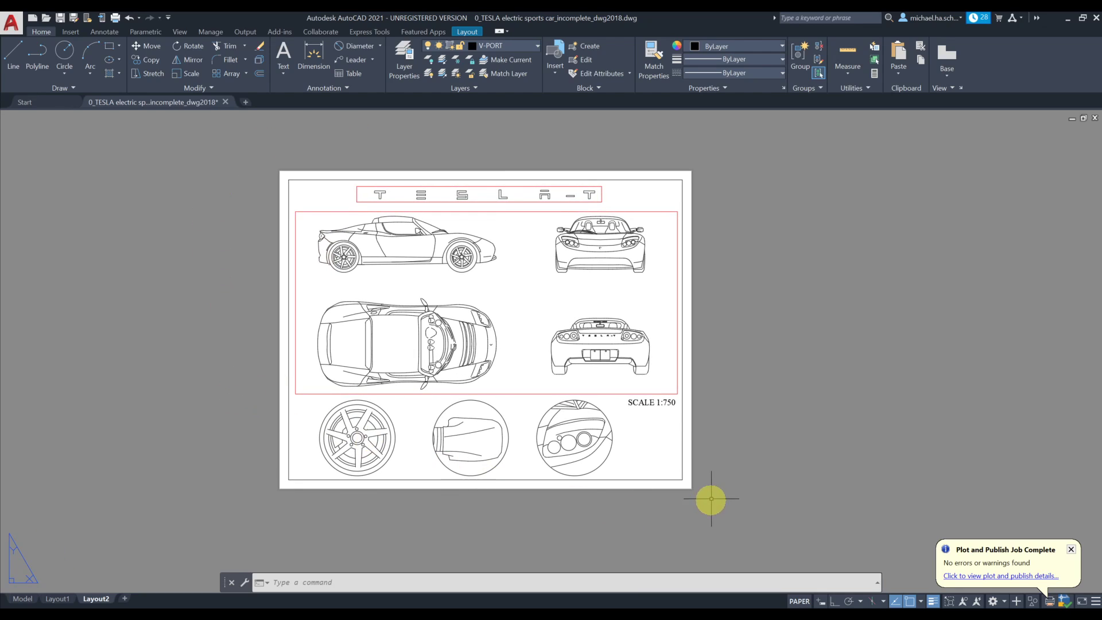
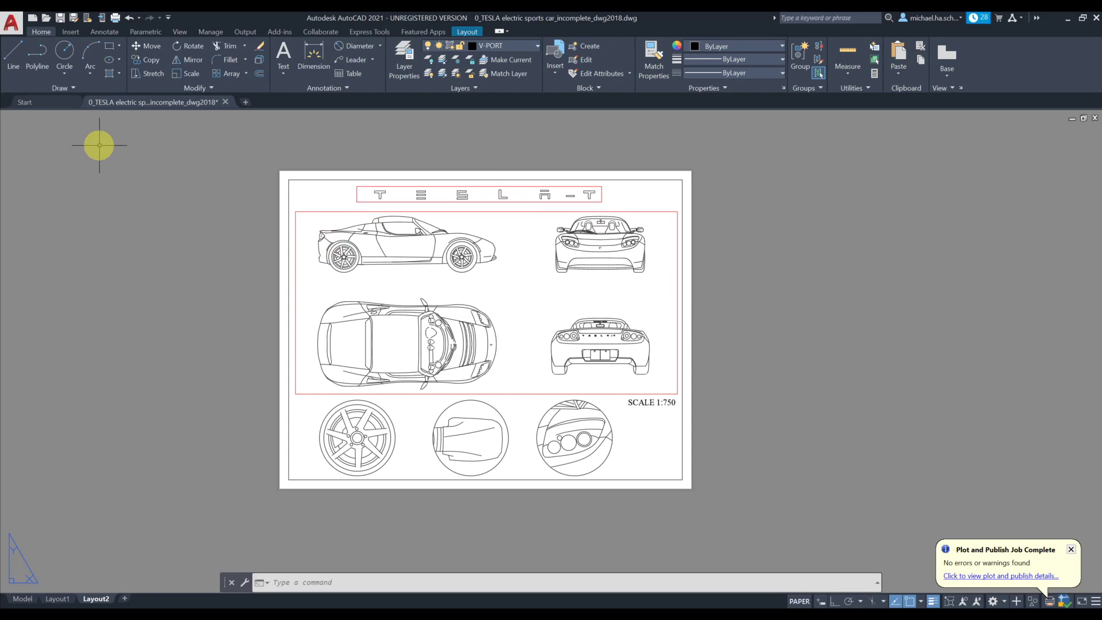
left_click(12, 23)
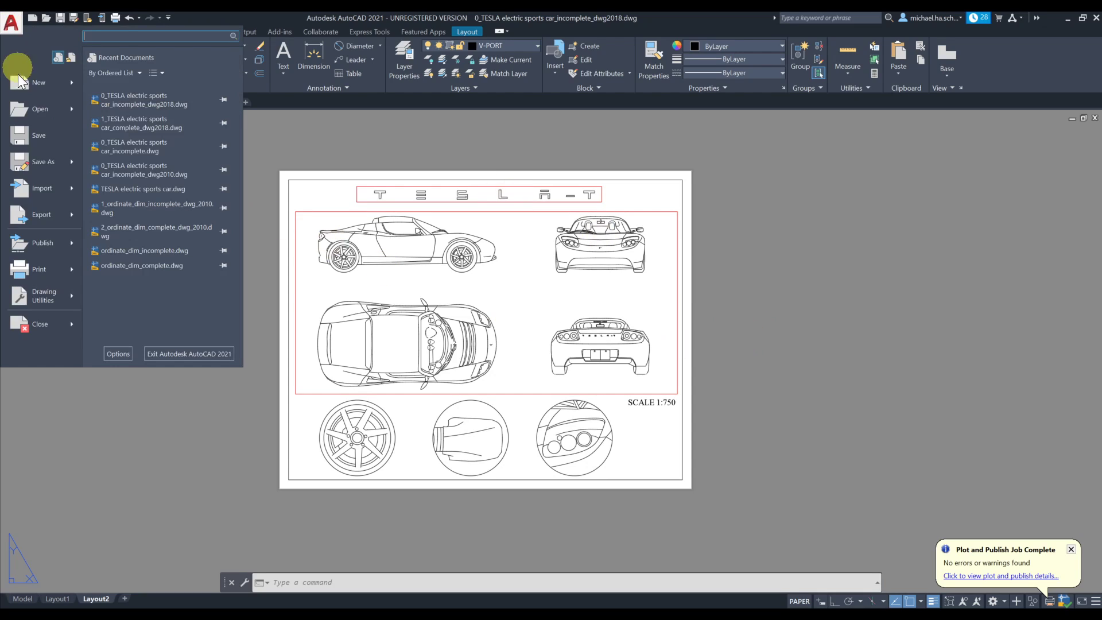
left_click(41, 271)
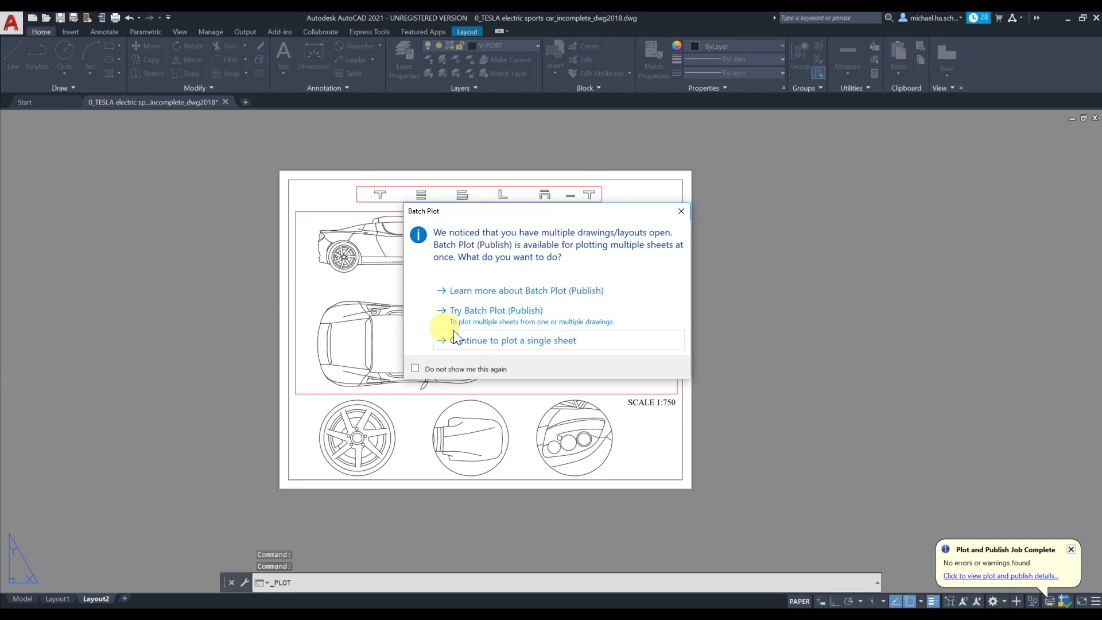
left_click(501, 339)
left_click(382, 374)
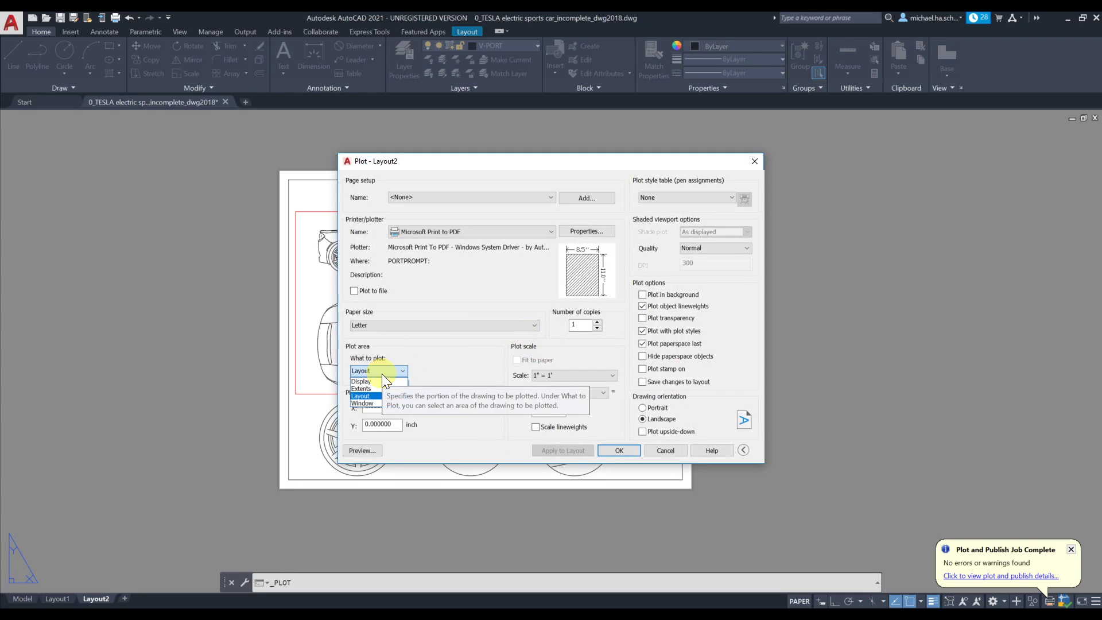
left_click(364, 403)
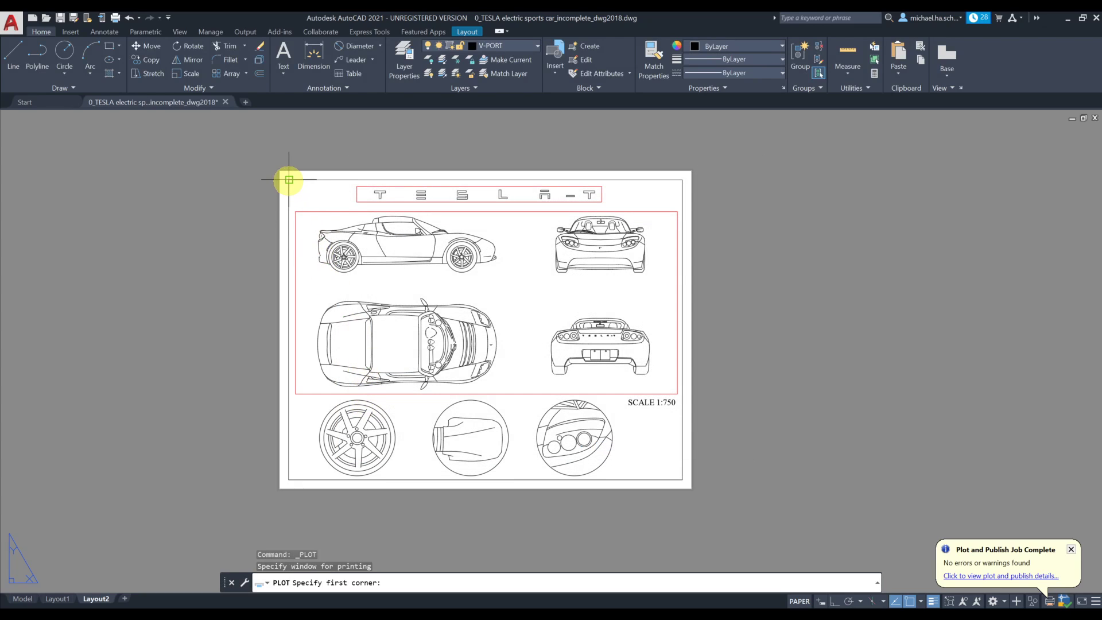
left_click(289, 179)
left_click(682, 479)
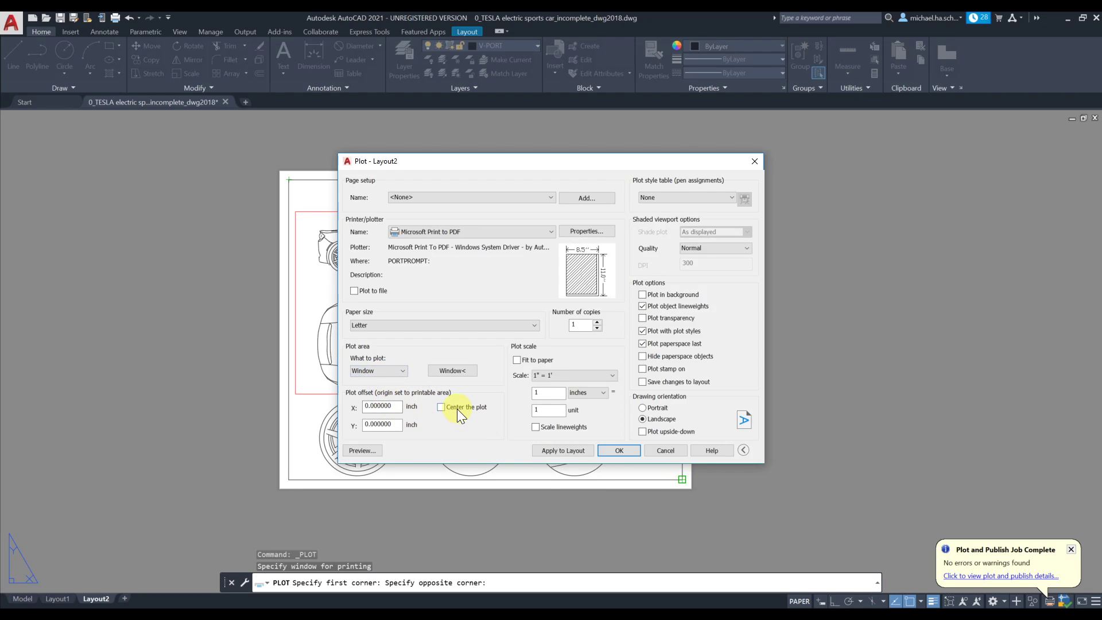
Centre the plot on the sheet and set the plot scale to 1:1.
left_click(457, 409)
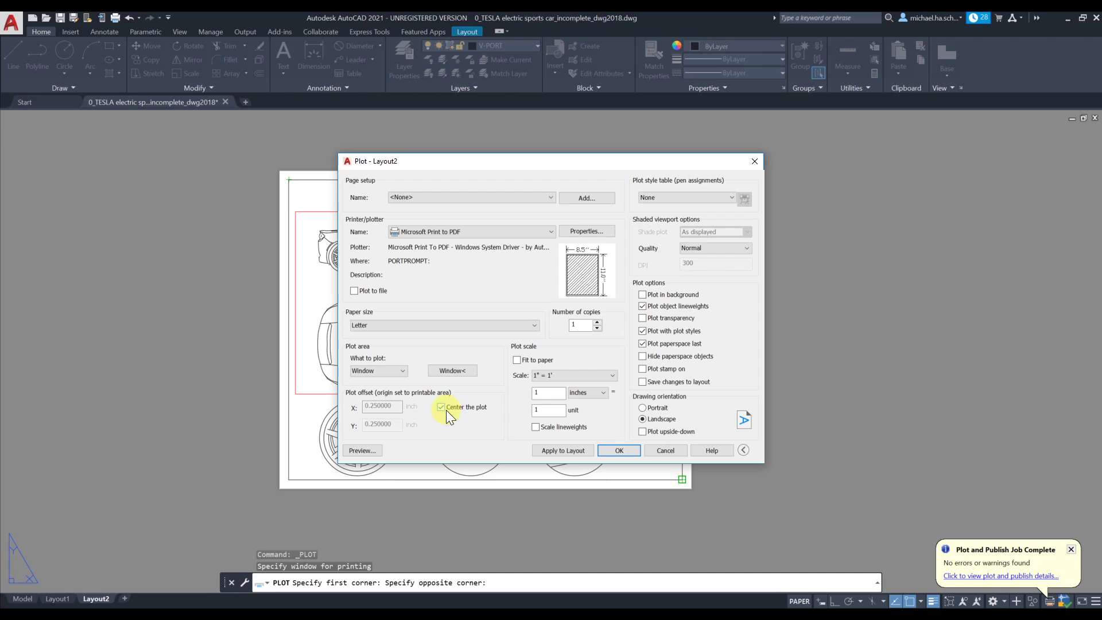
left_click(553, 376)
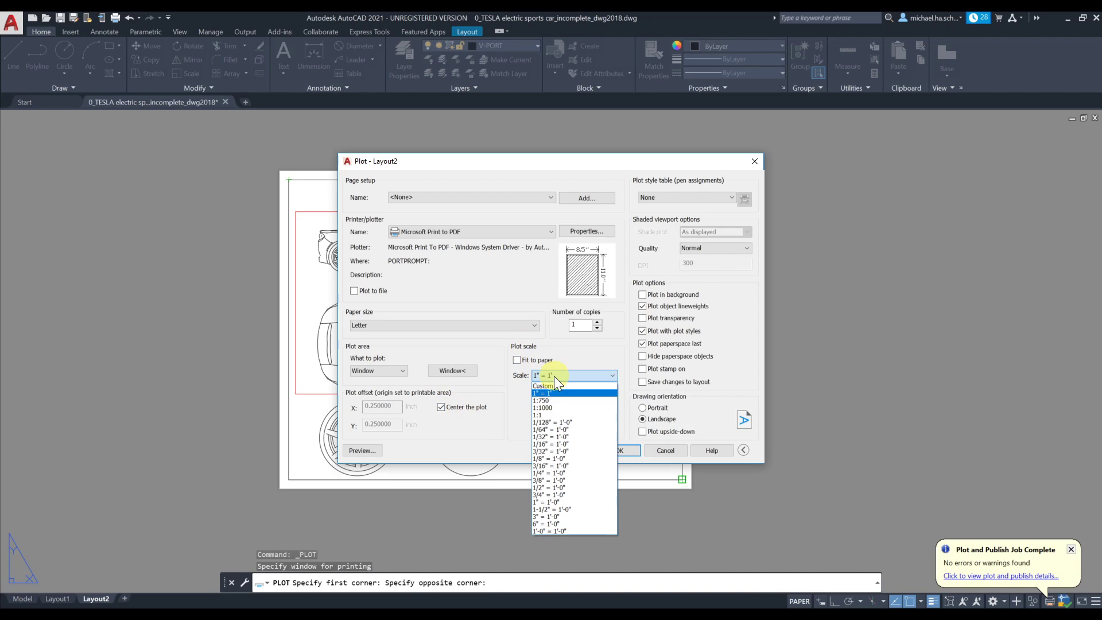
left_click(546, 414)
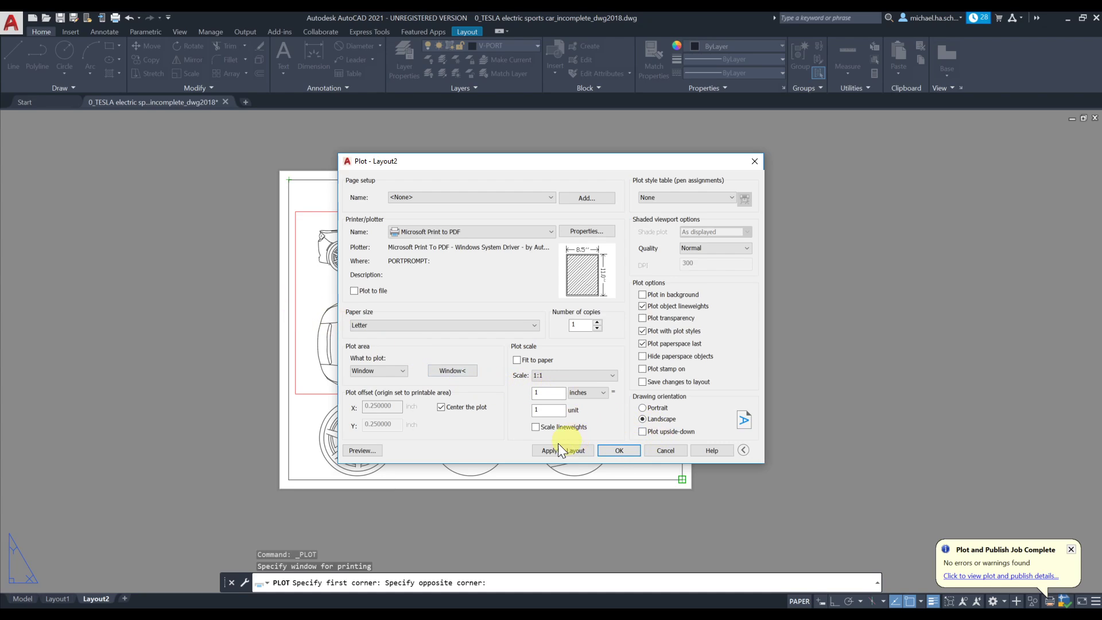
Preview the plot, then plot it from the preview to a PDF named TESLA-T_V2.pdf in the 8_printing folder.
left_click(360, 450)
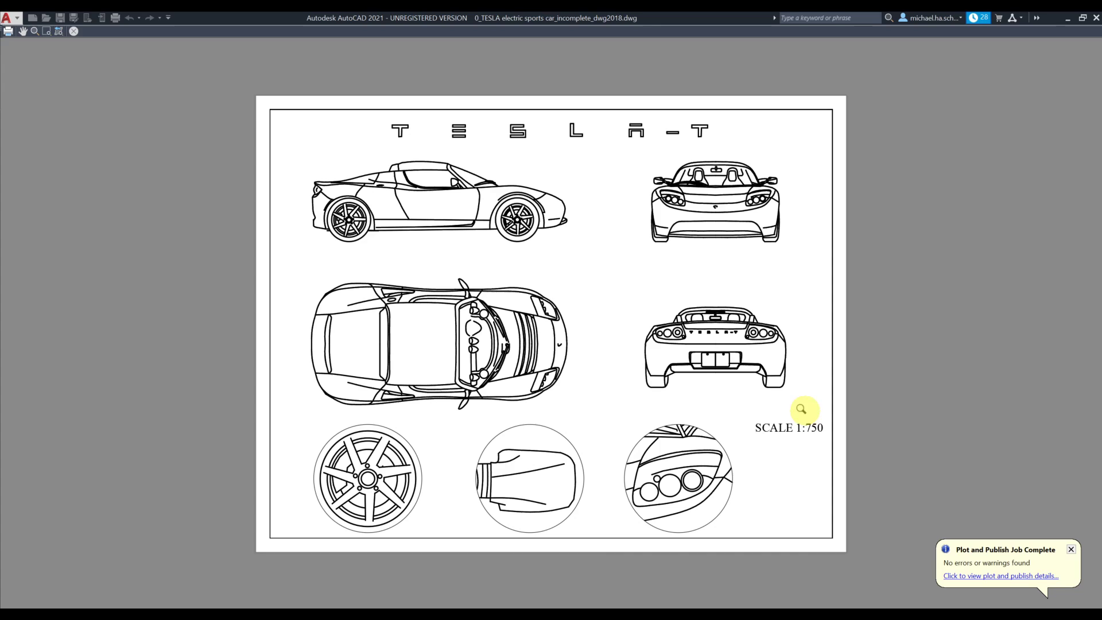
right_click(509, 315)
left_click(522, 332)
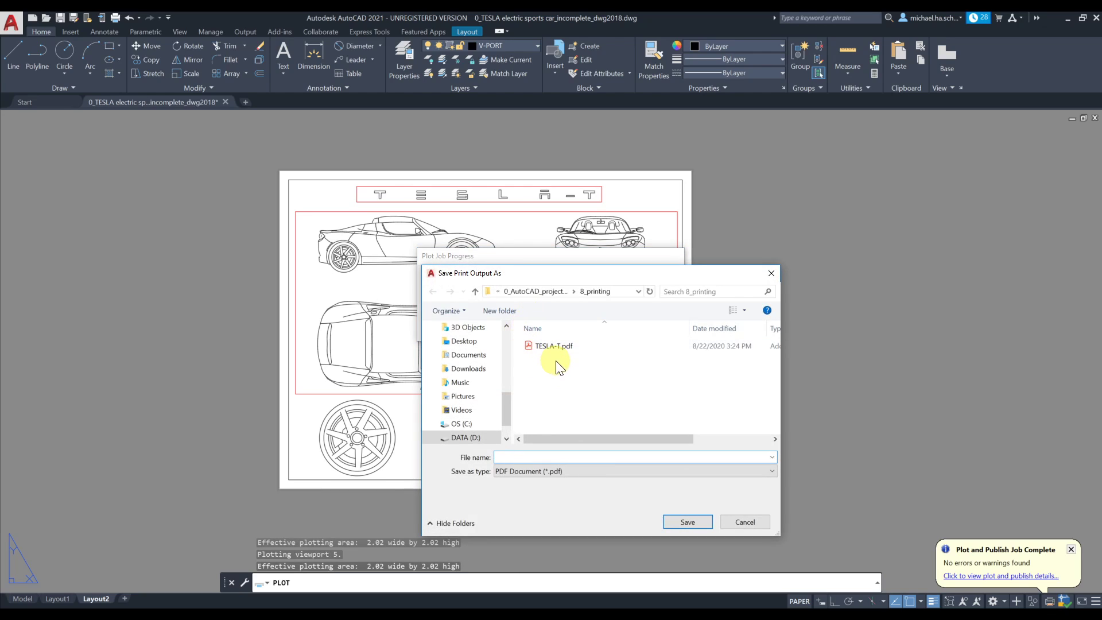
left_click(554, 346)
double_click(516, 458)
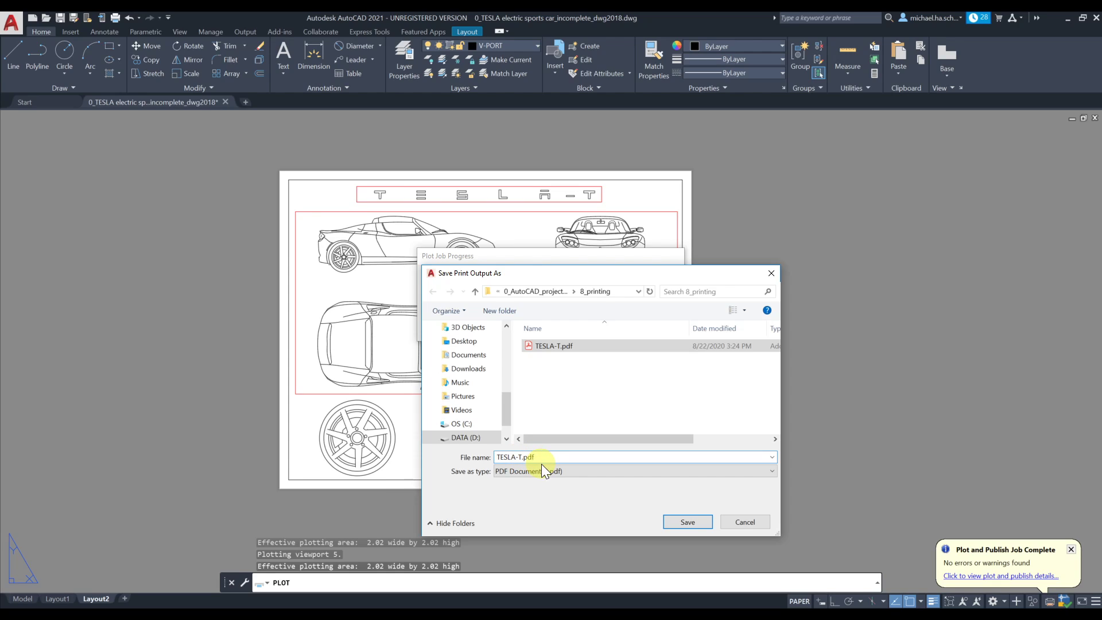
type("_")
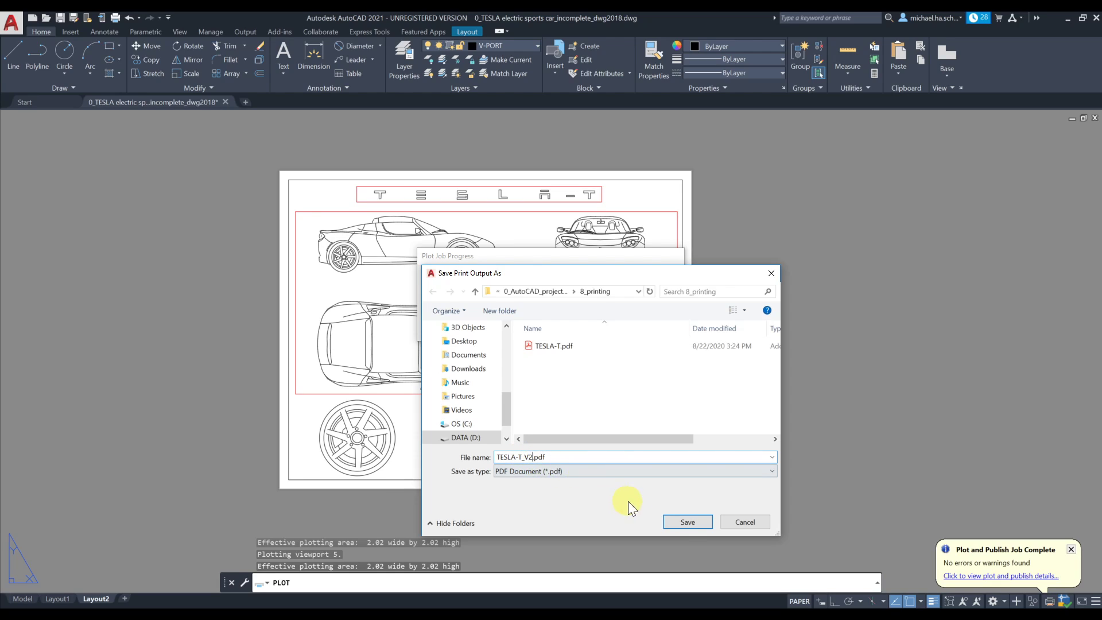
type("V2")
left_click(688, 522)
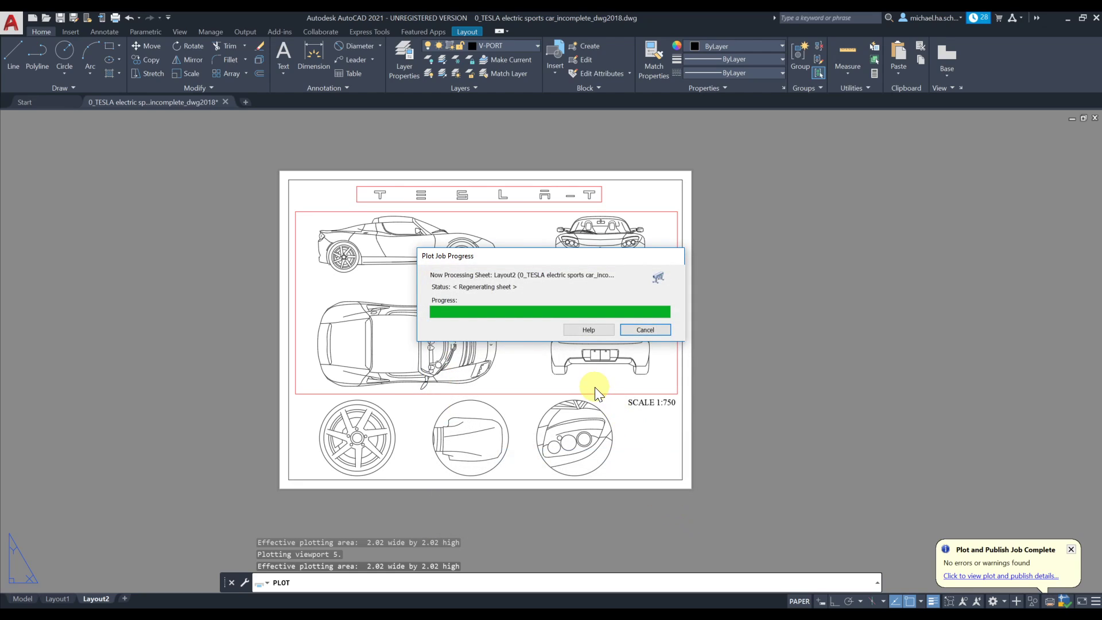
Open TESLA-T_V2.pdf from the 8_printing folder in Adobe Acrobat Reader and rotate the view counterclockwise to inspect the plotted sheet.
mouse_move(276, 604)
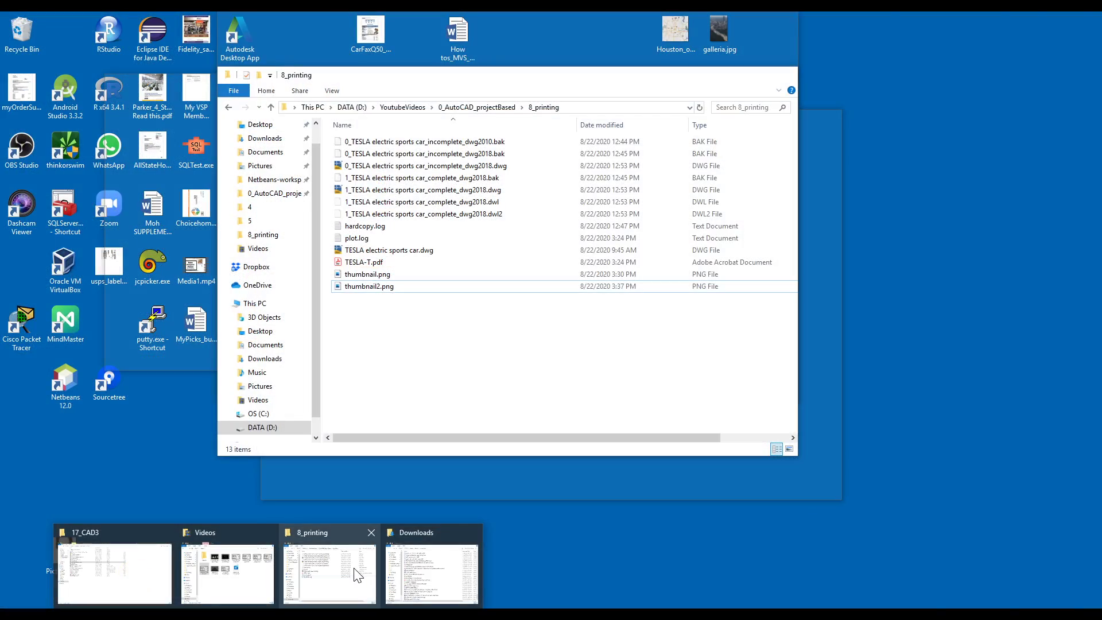
left_click(357, 574)
double_click(370, 275)
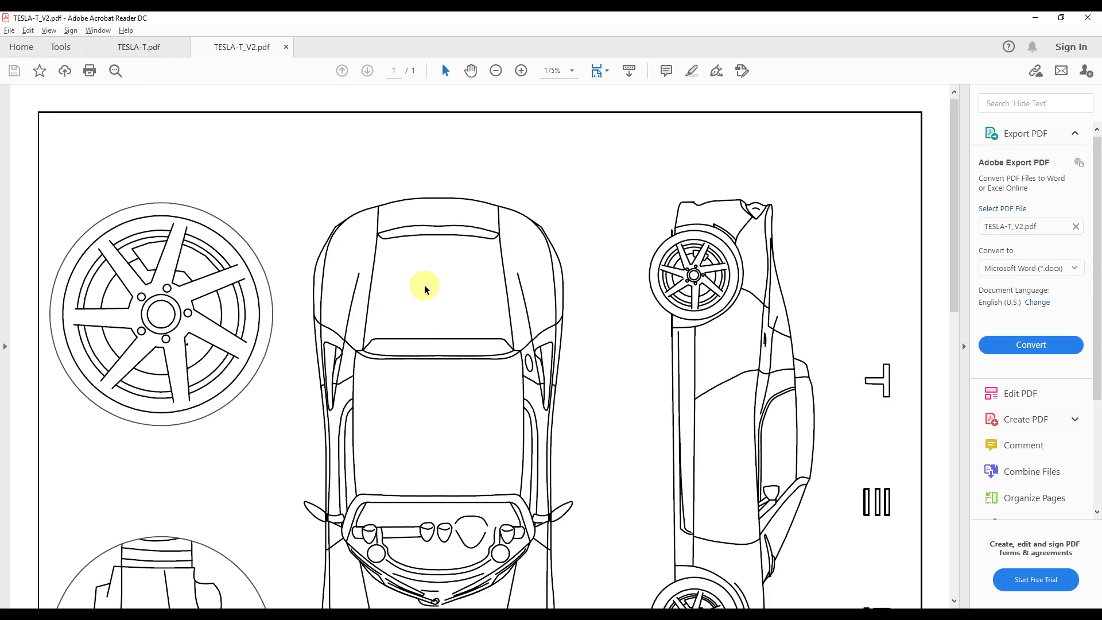
left_click(49, 29)
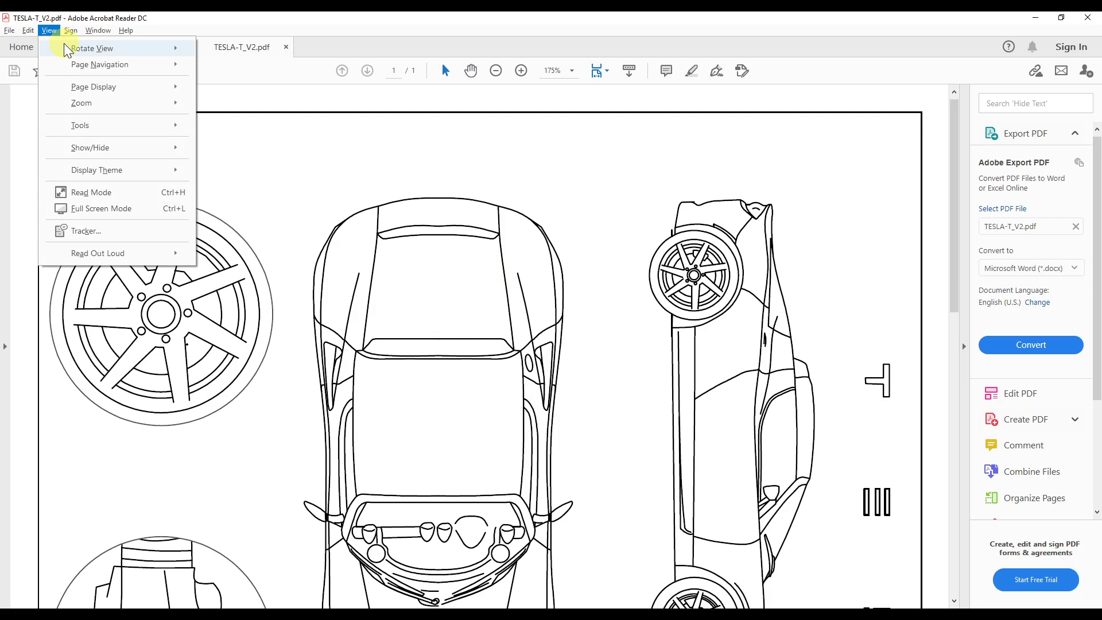
mouse_move(114, 48)
left_click(232, 64)
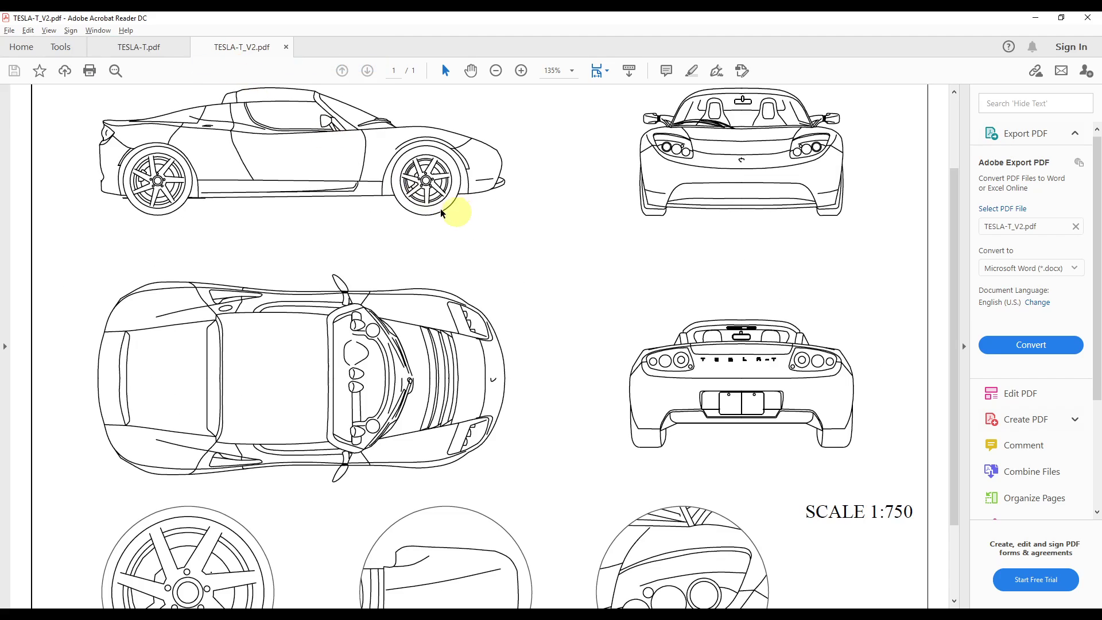